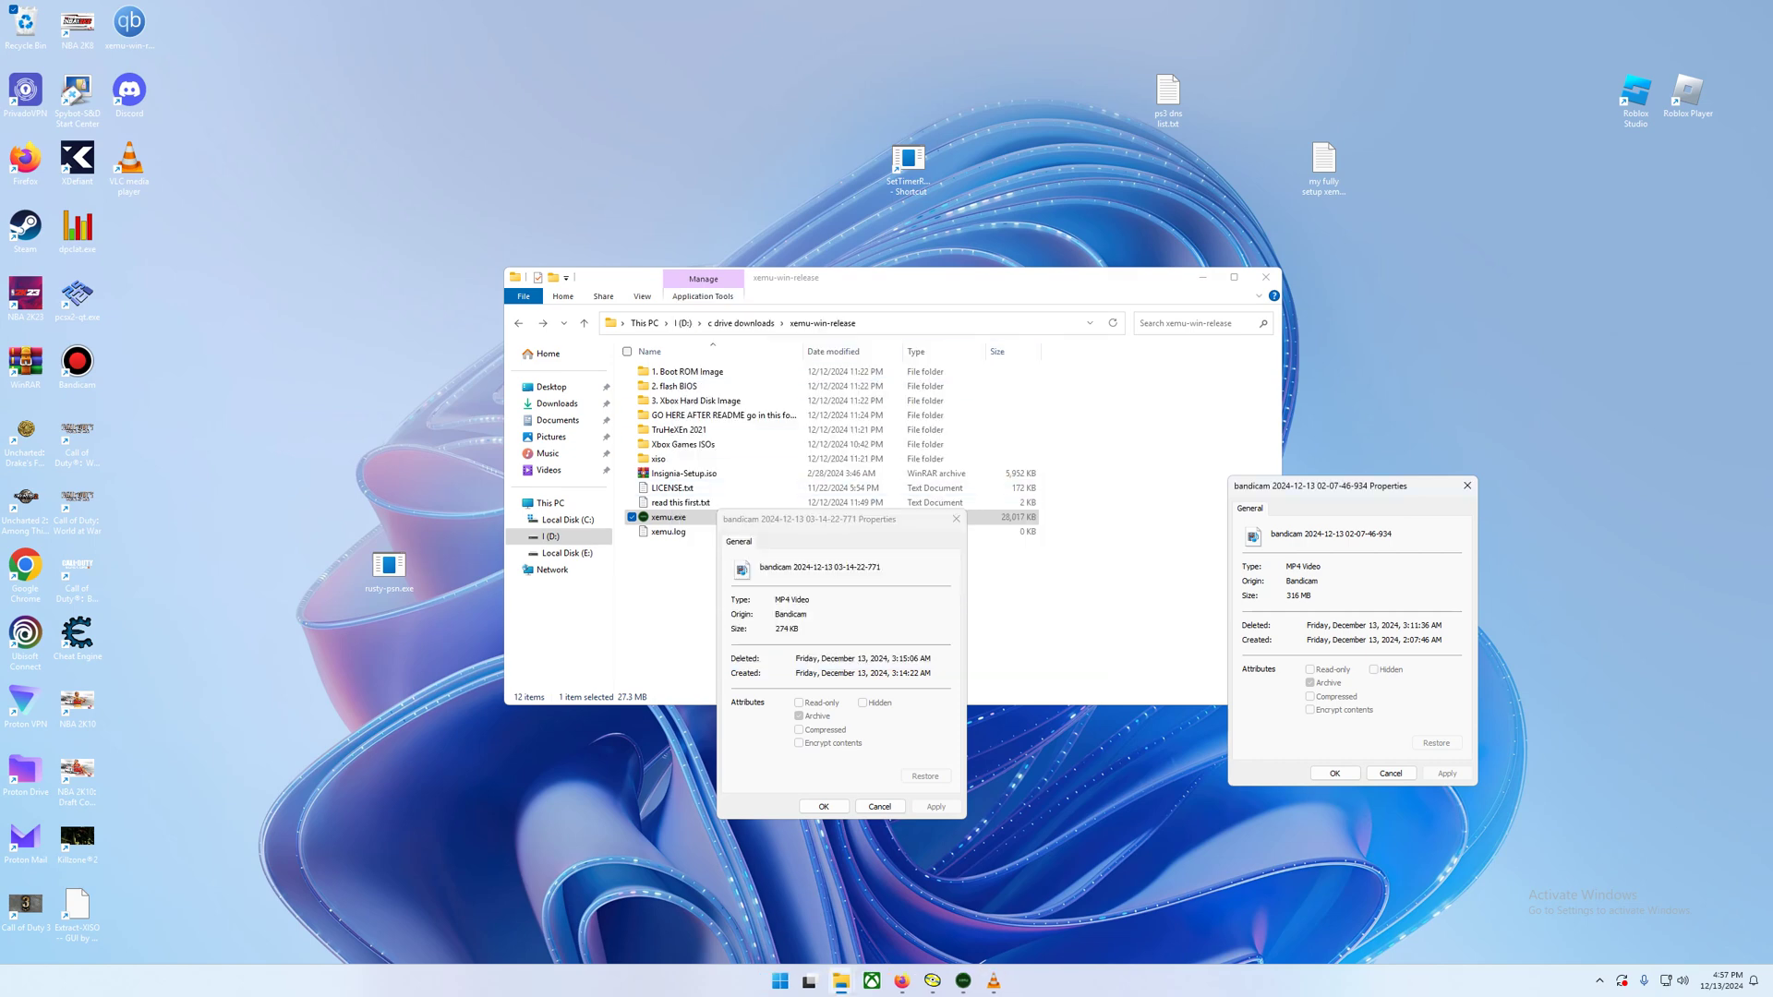
Step: Check the files inside the Boot ROM, flash BIOS and Xbox hard disk image folders, and open read this first.txt
{"action": "left_click", "coordinate": [955, 518]}
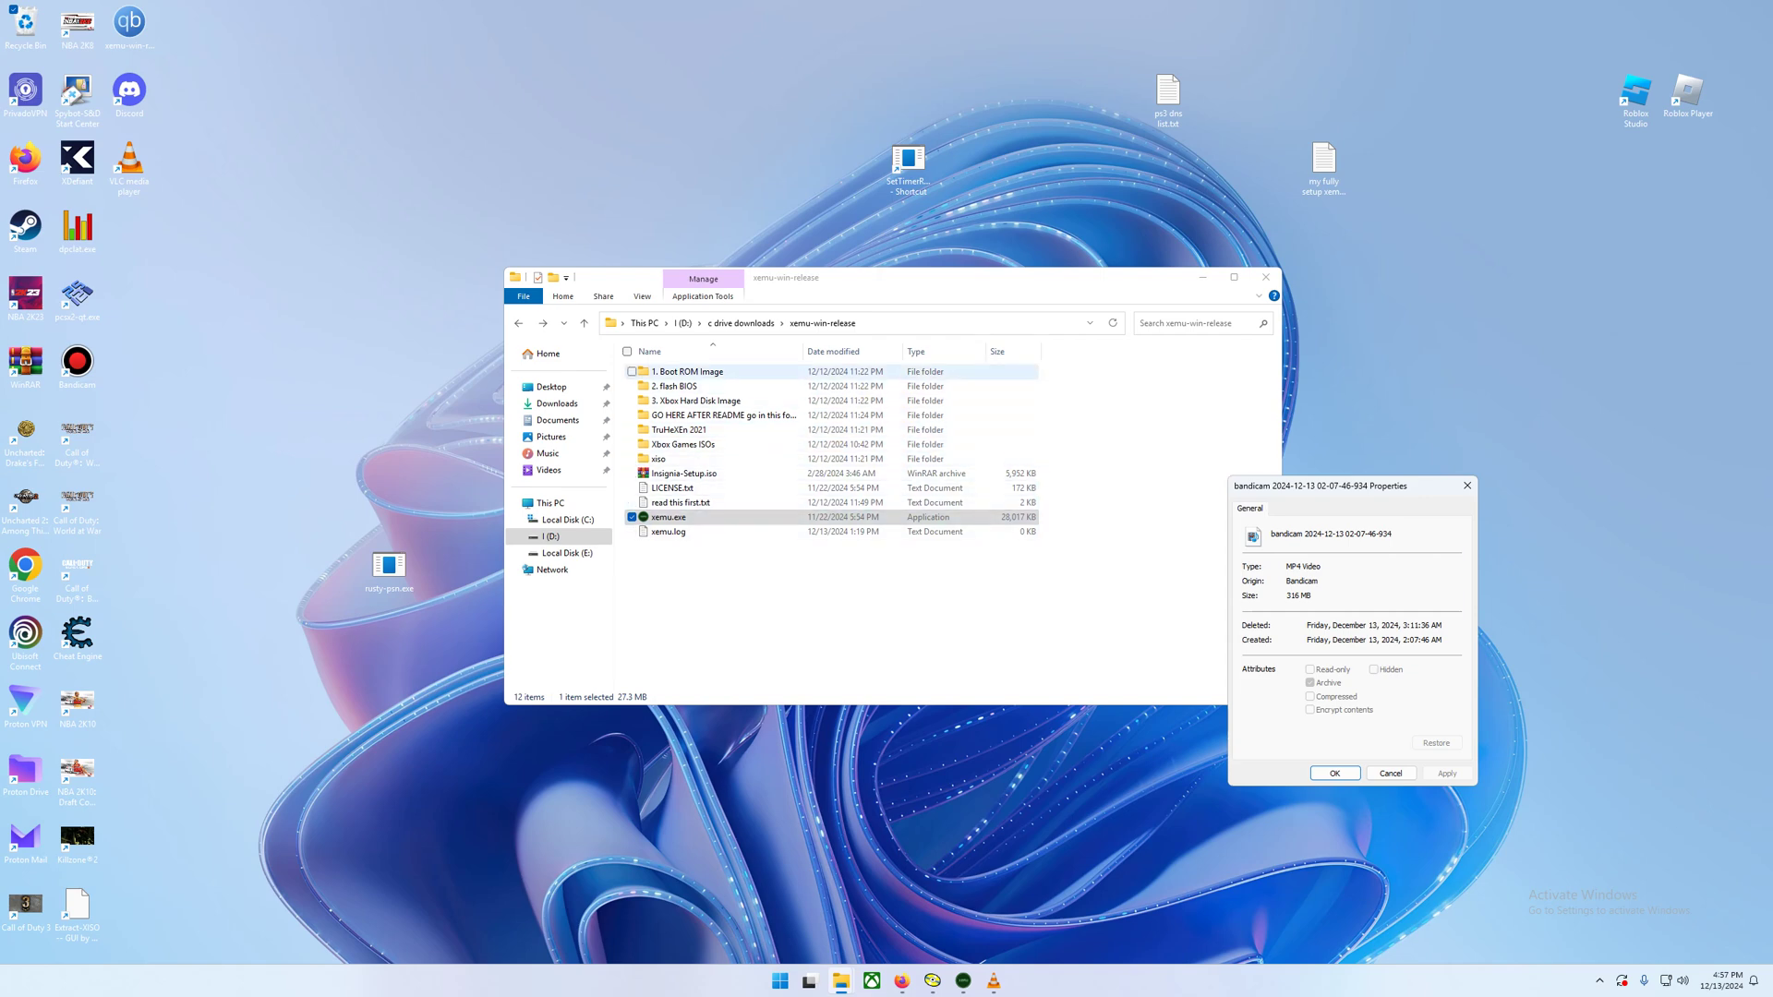
{"action": "double_click", "coordinate": [687, 371]}
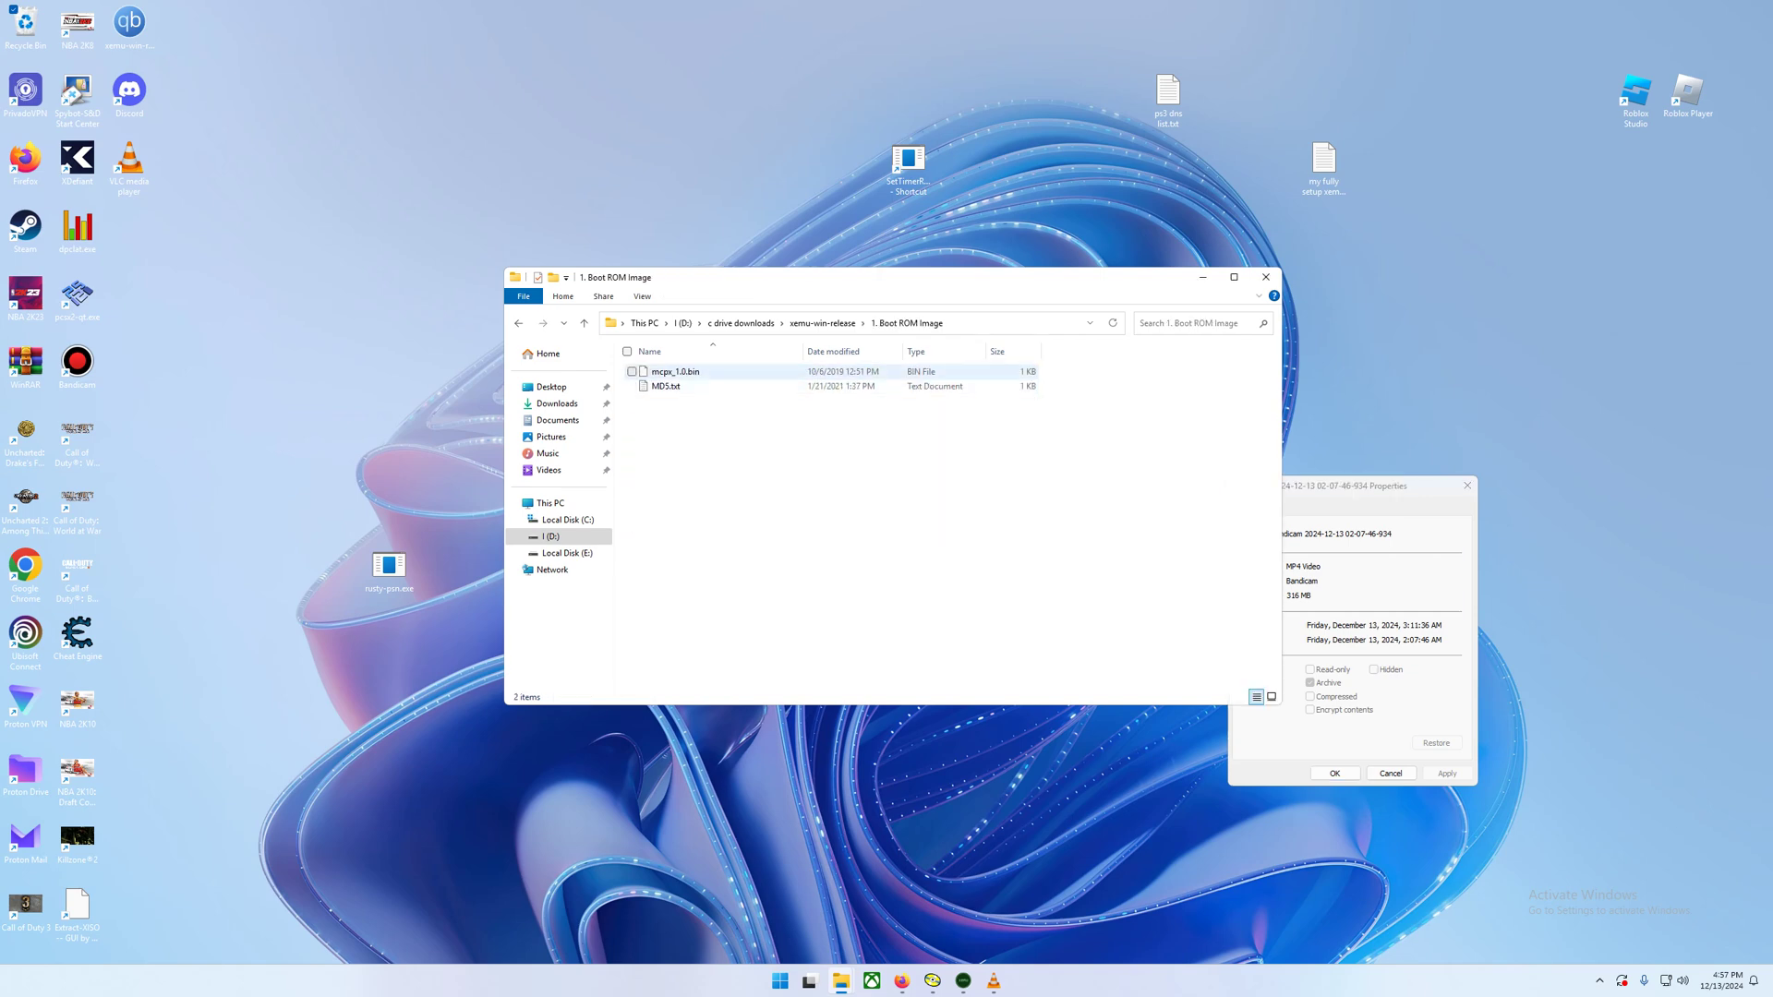
{"action": "left_click", "coordinate": [518, 323]}
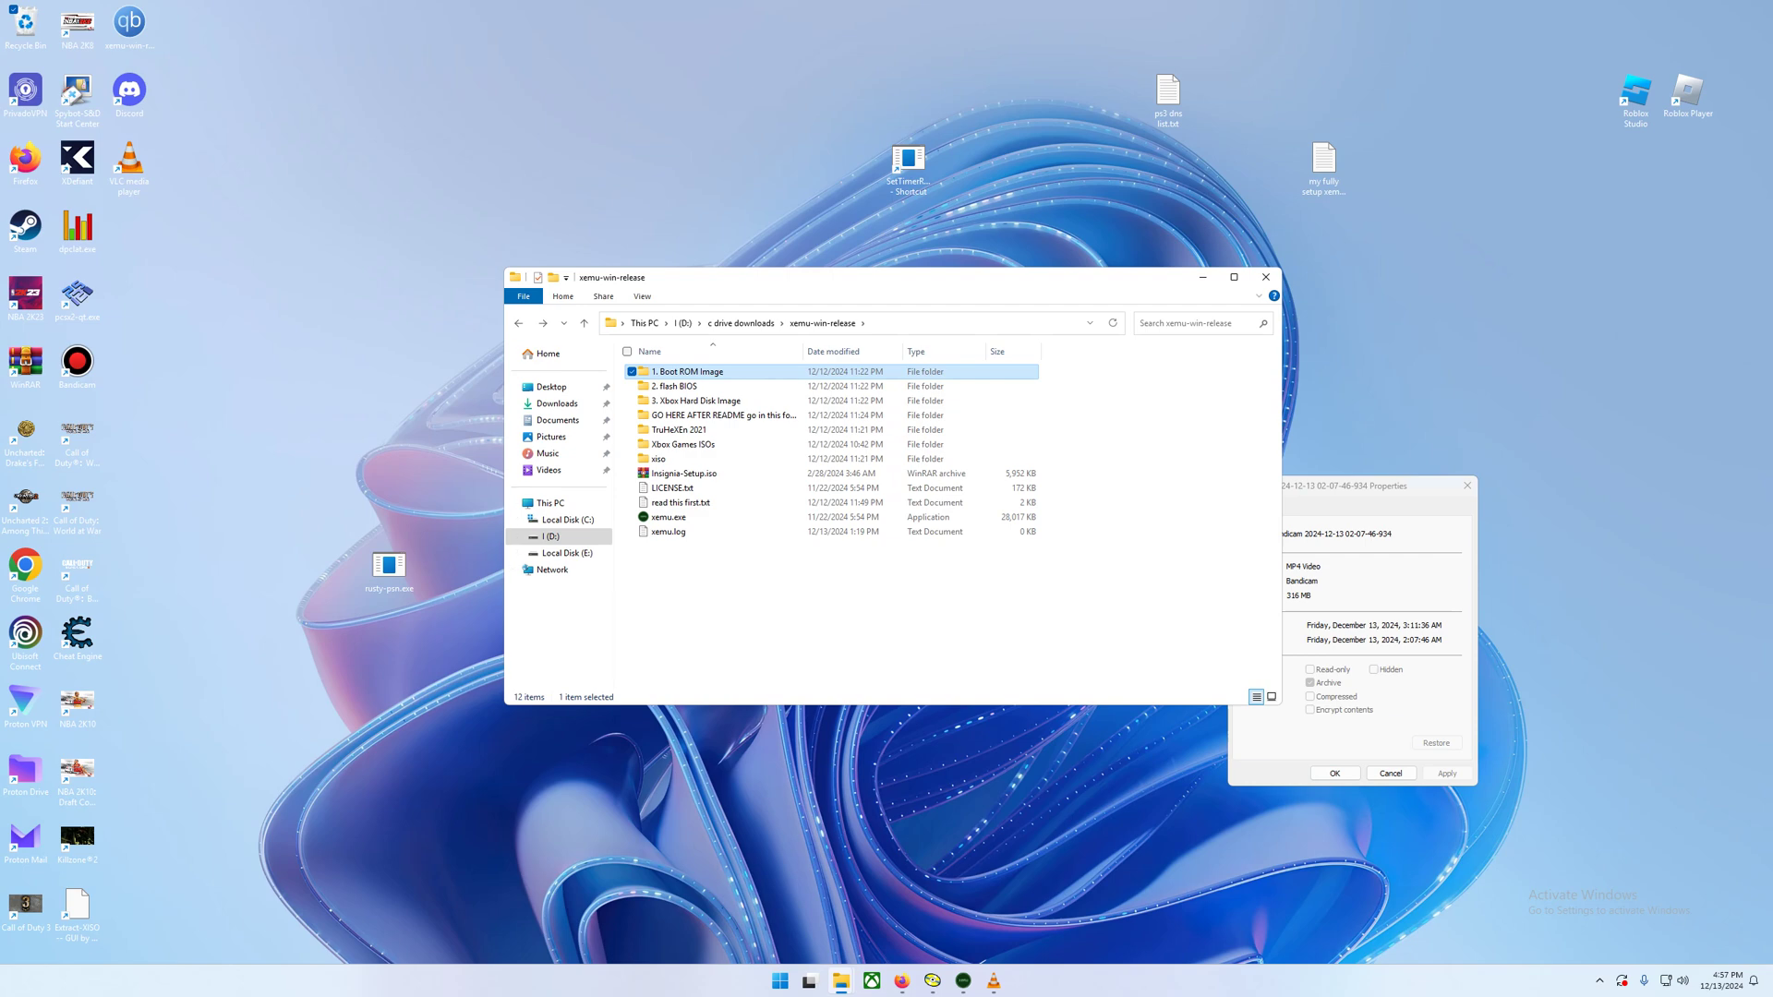
{"action": "double_click", "coordinate": [687, 371]}
{"action": "left_click", "coordinate": [518, 324]}
{"action": "double_click", "coordinate": [674, 386]}
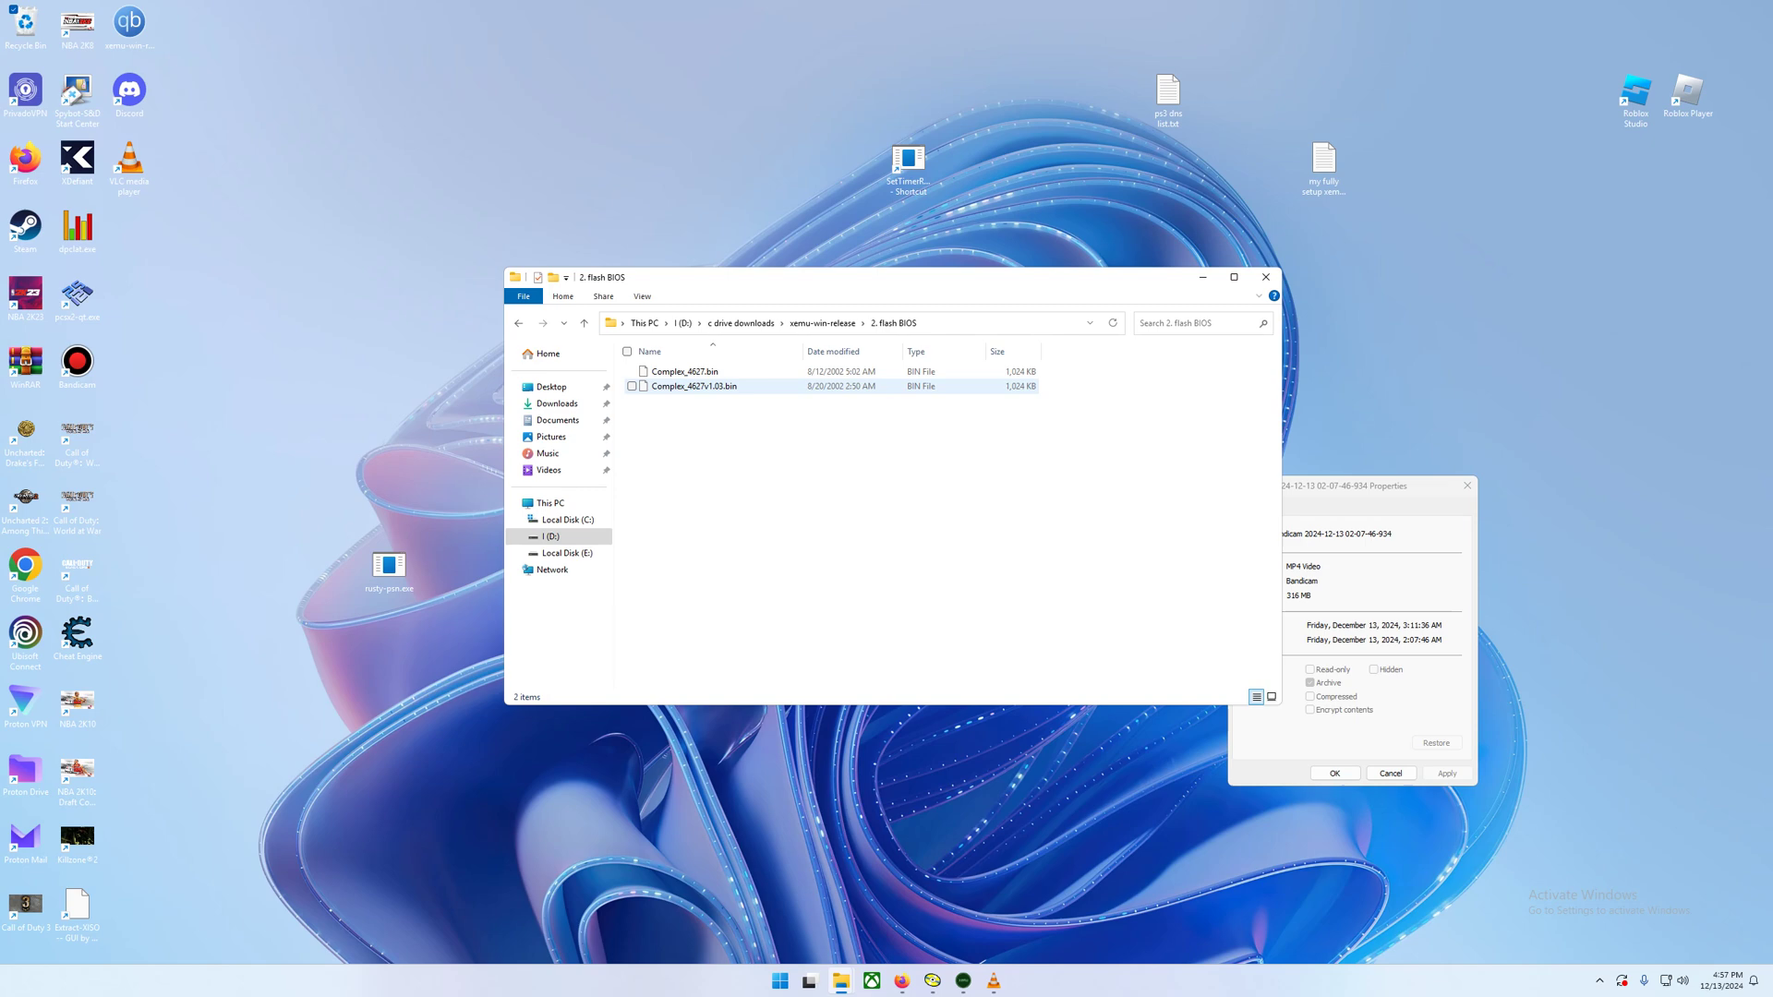
{"action": "left_click", "coordinate": [518, 323]}
{"action": "double_click", "coordinate": [674, 401]}
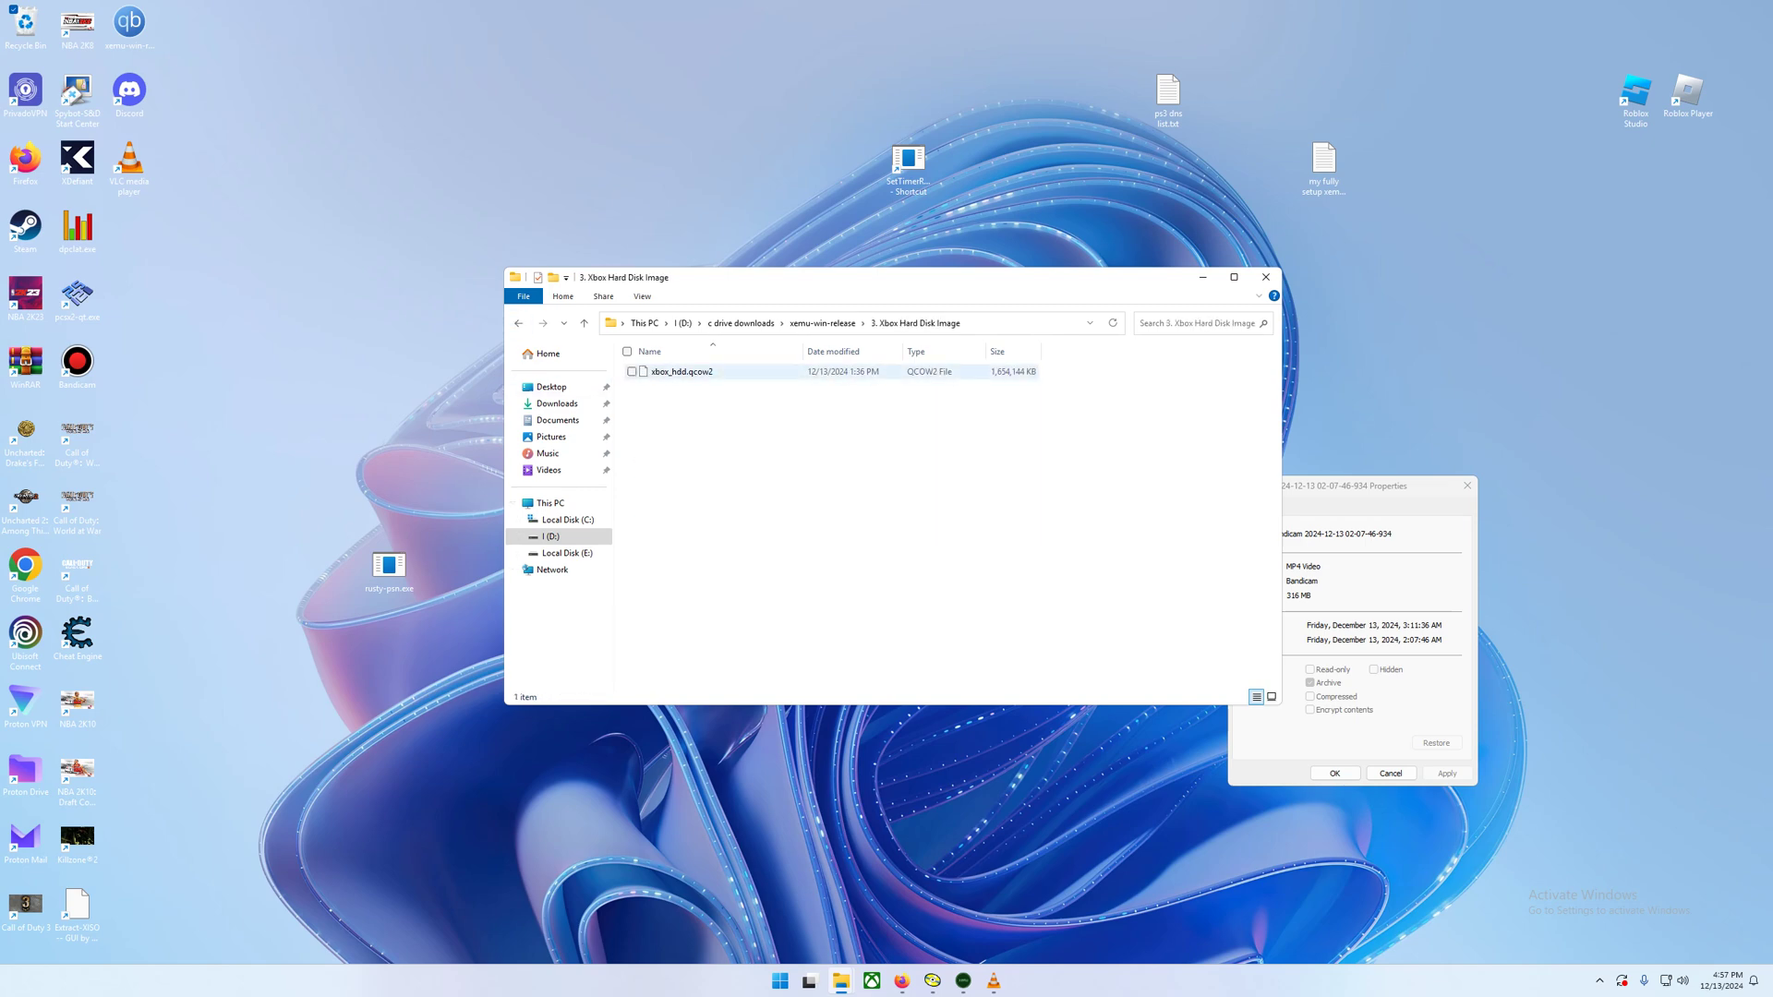
{"action": "left_click", "coordinate": [518, 323]}
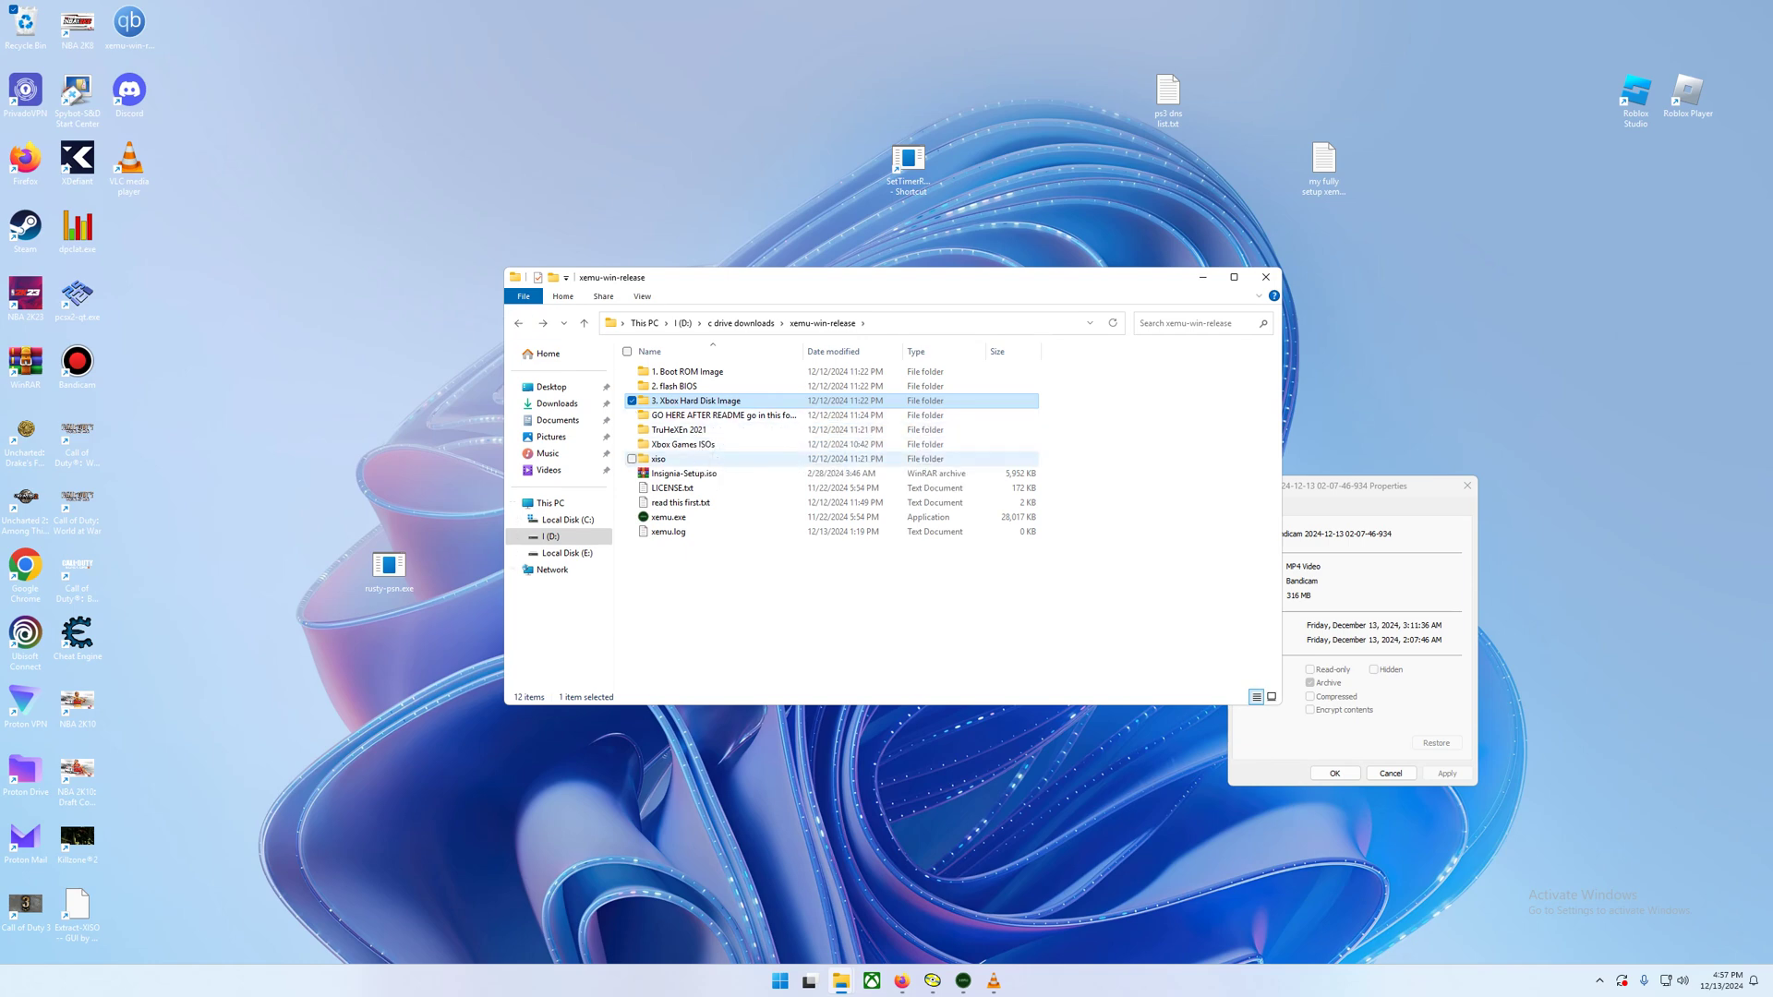
{"action": "double_click", "coordinate": [680, 503]}
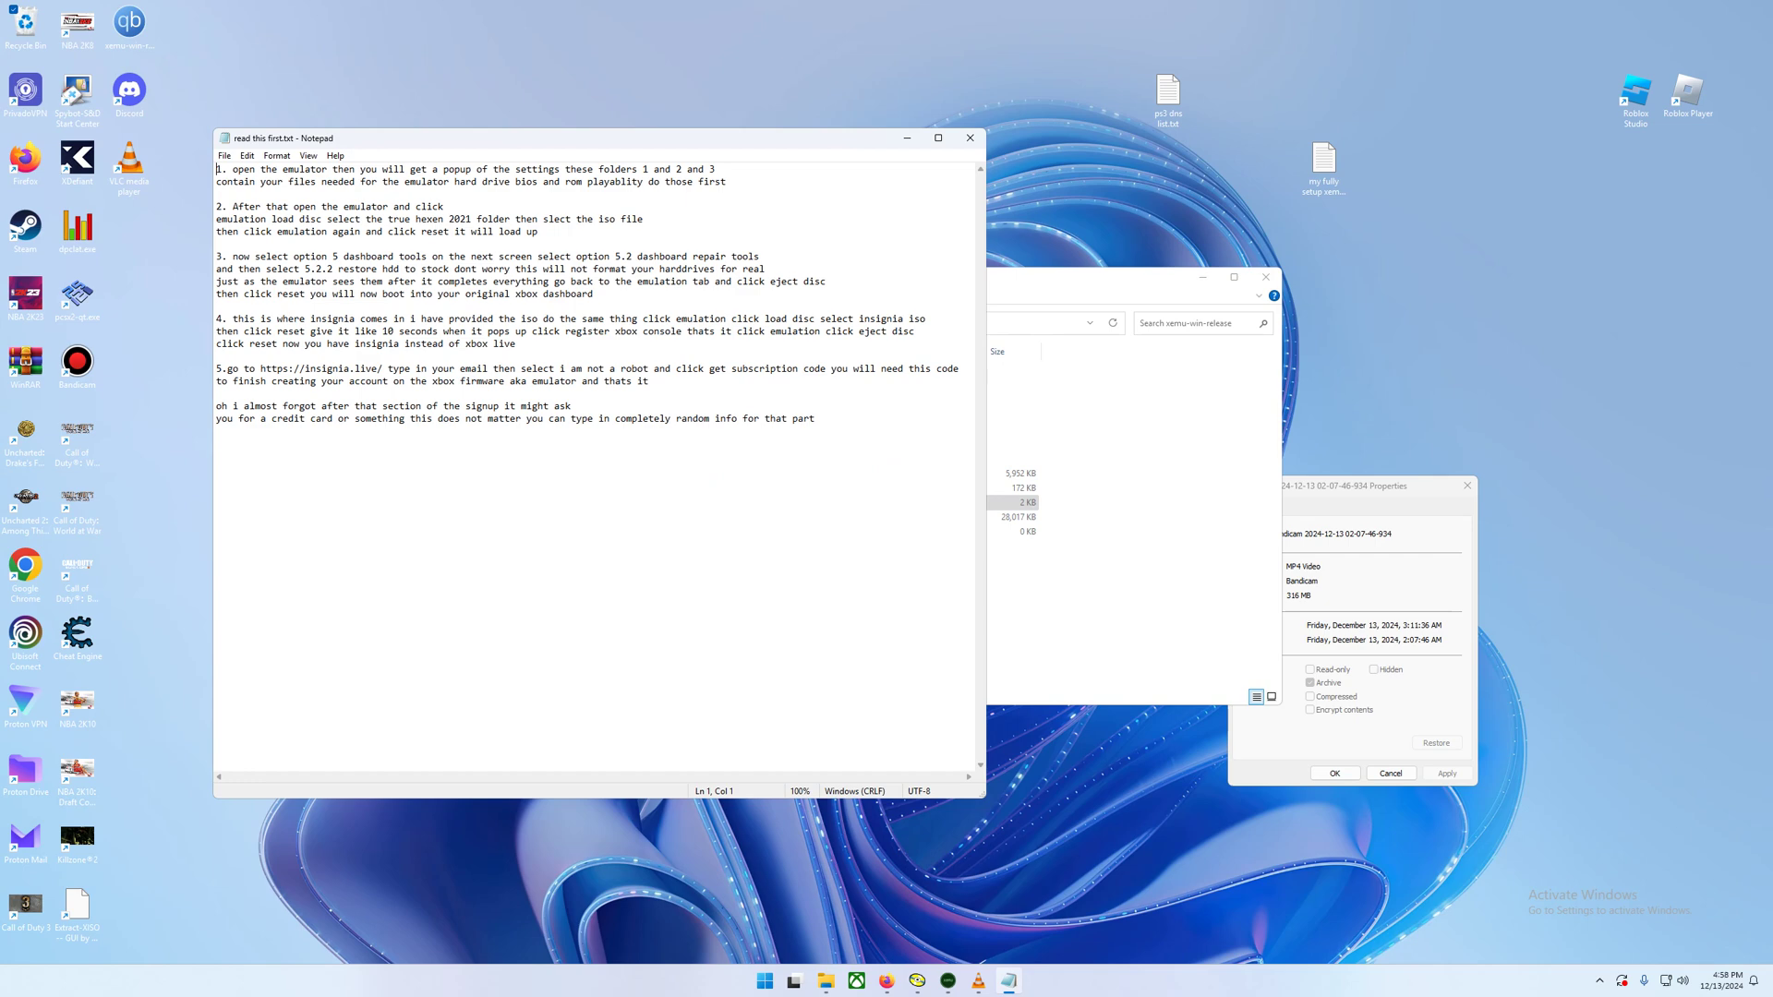
Step: Launch xemu.exe and open the emulator's system configuration settings
{"action": "left_click", "coordinate": [668, 517]}
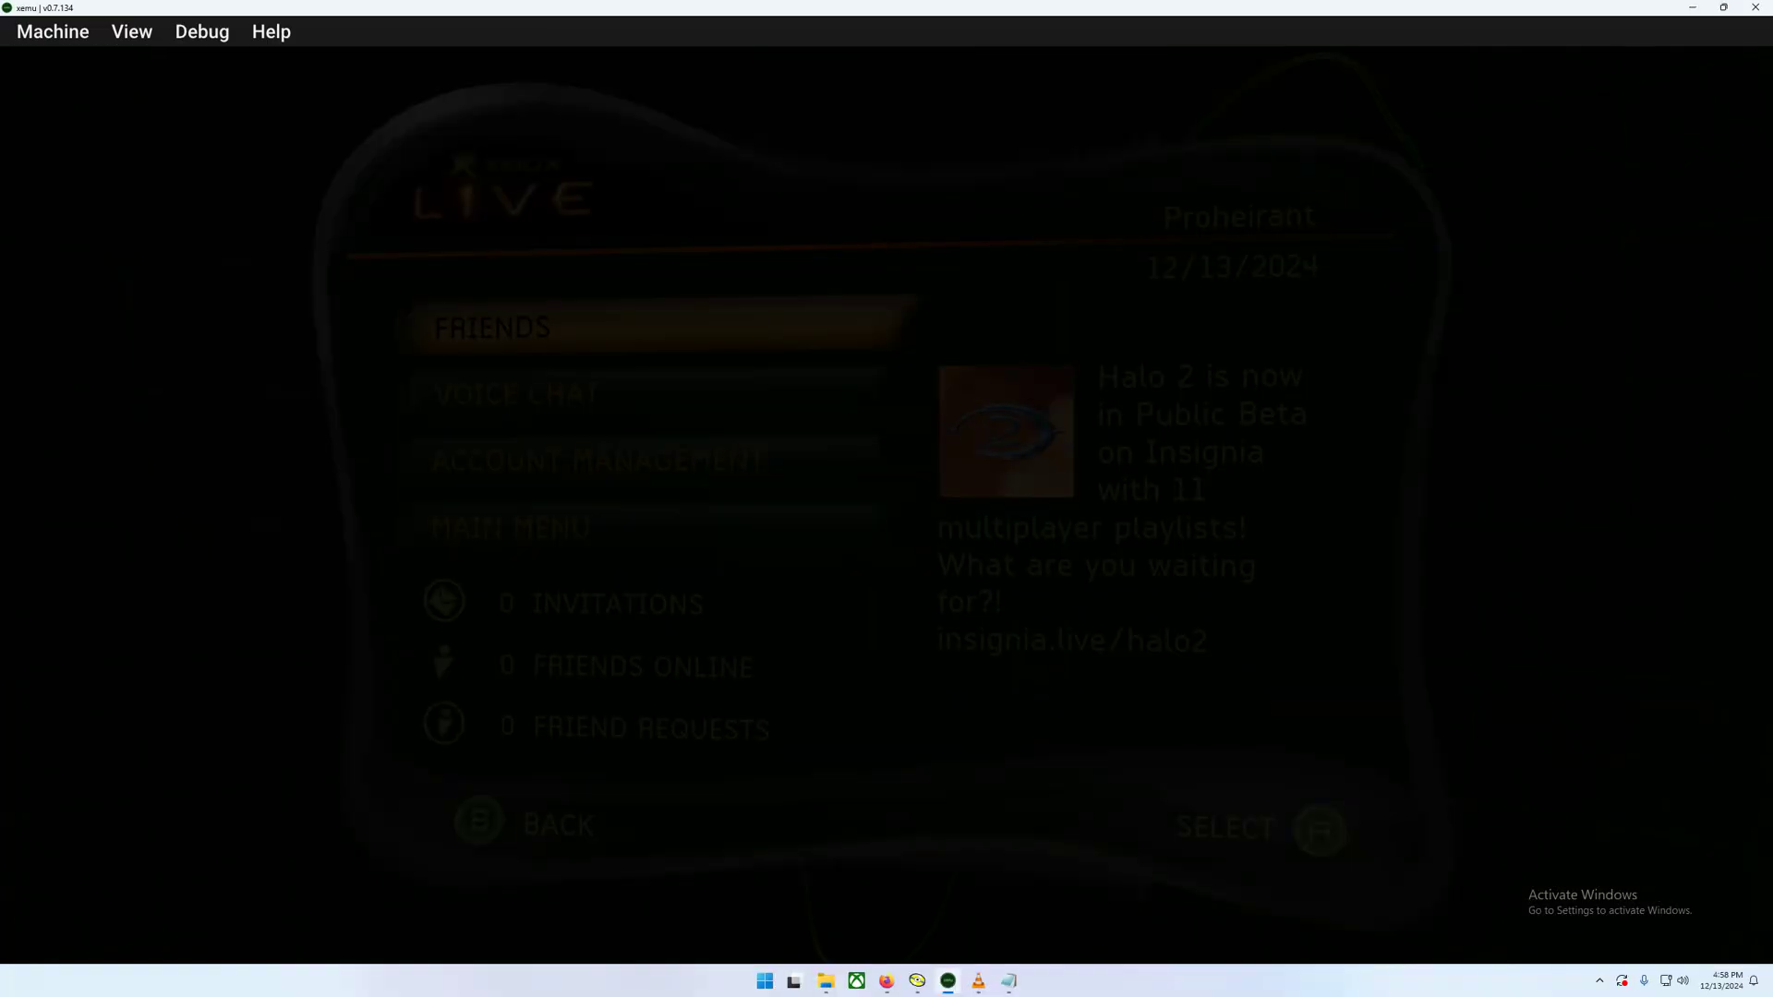
{"action": "left_click", "coordinate": [53, 32]}
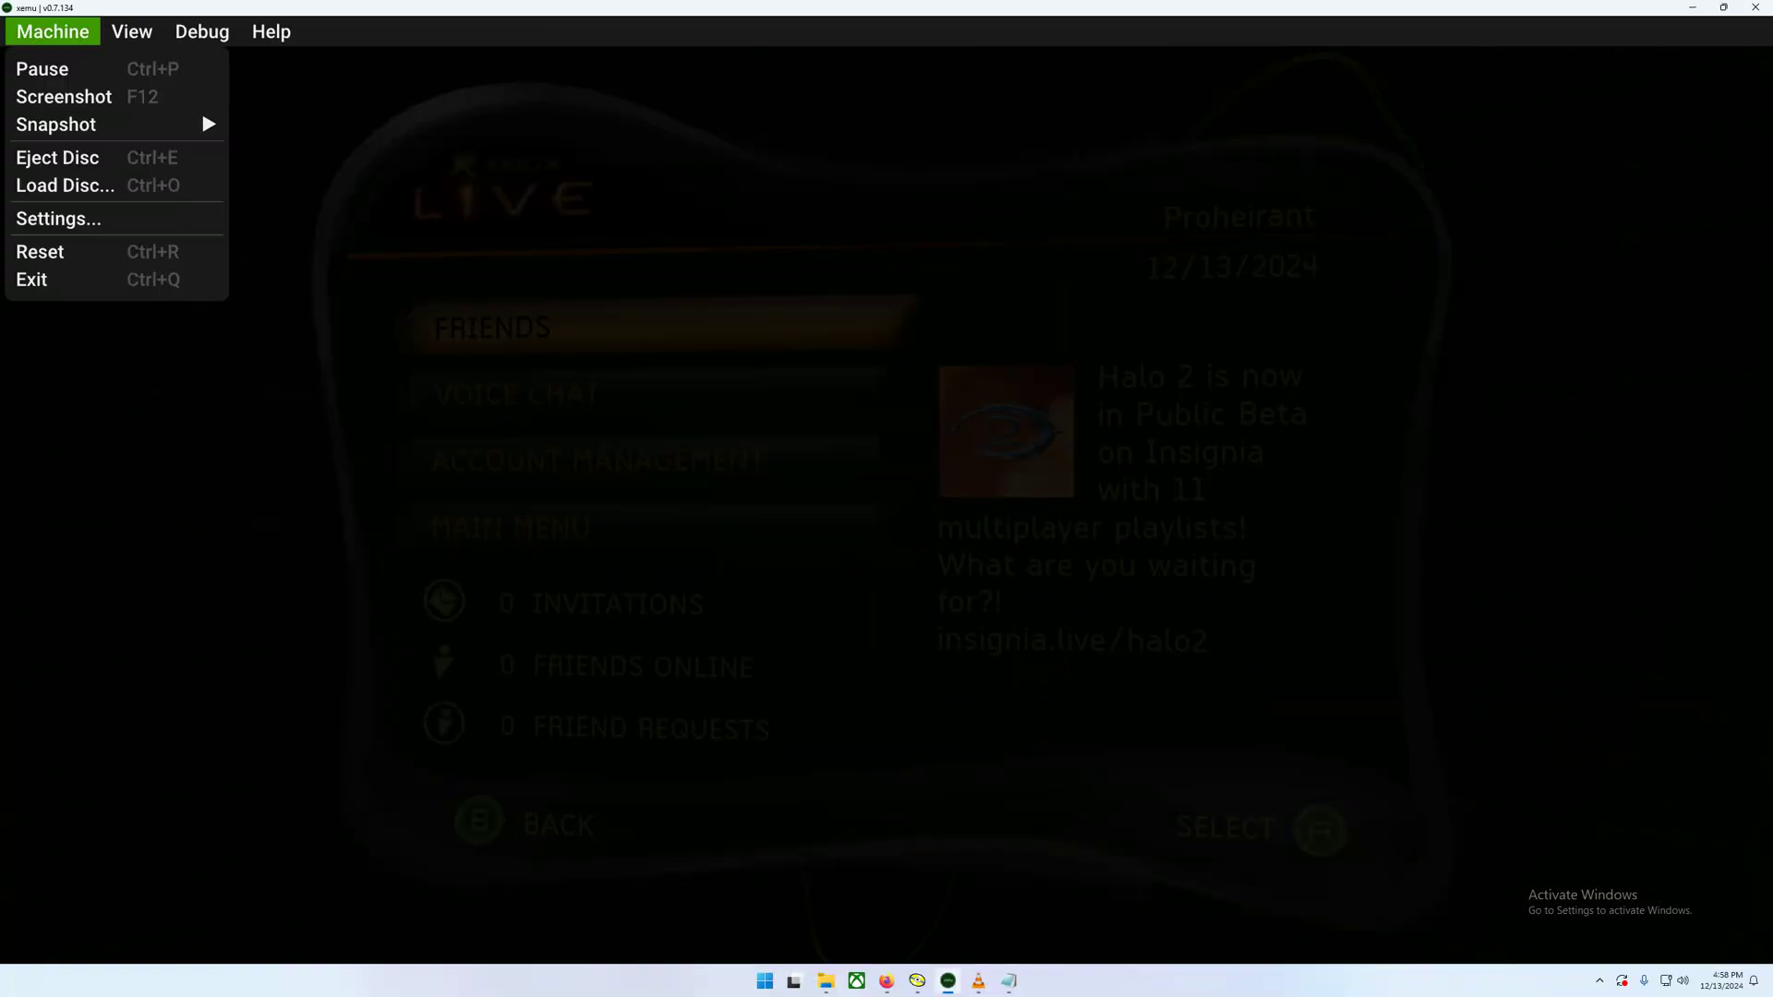
{"action": "left_click", "coordinate": [58, 218]}
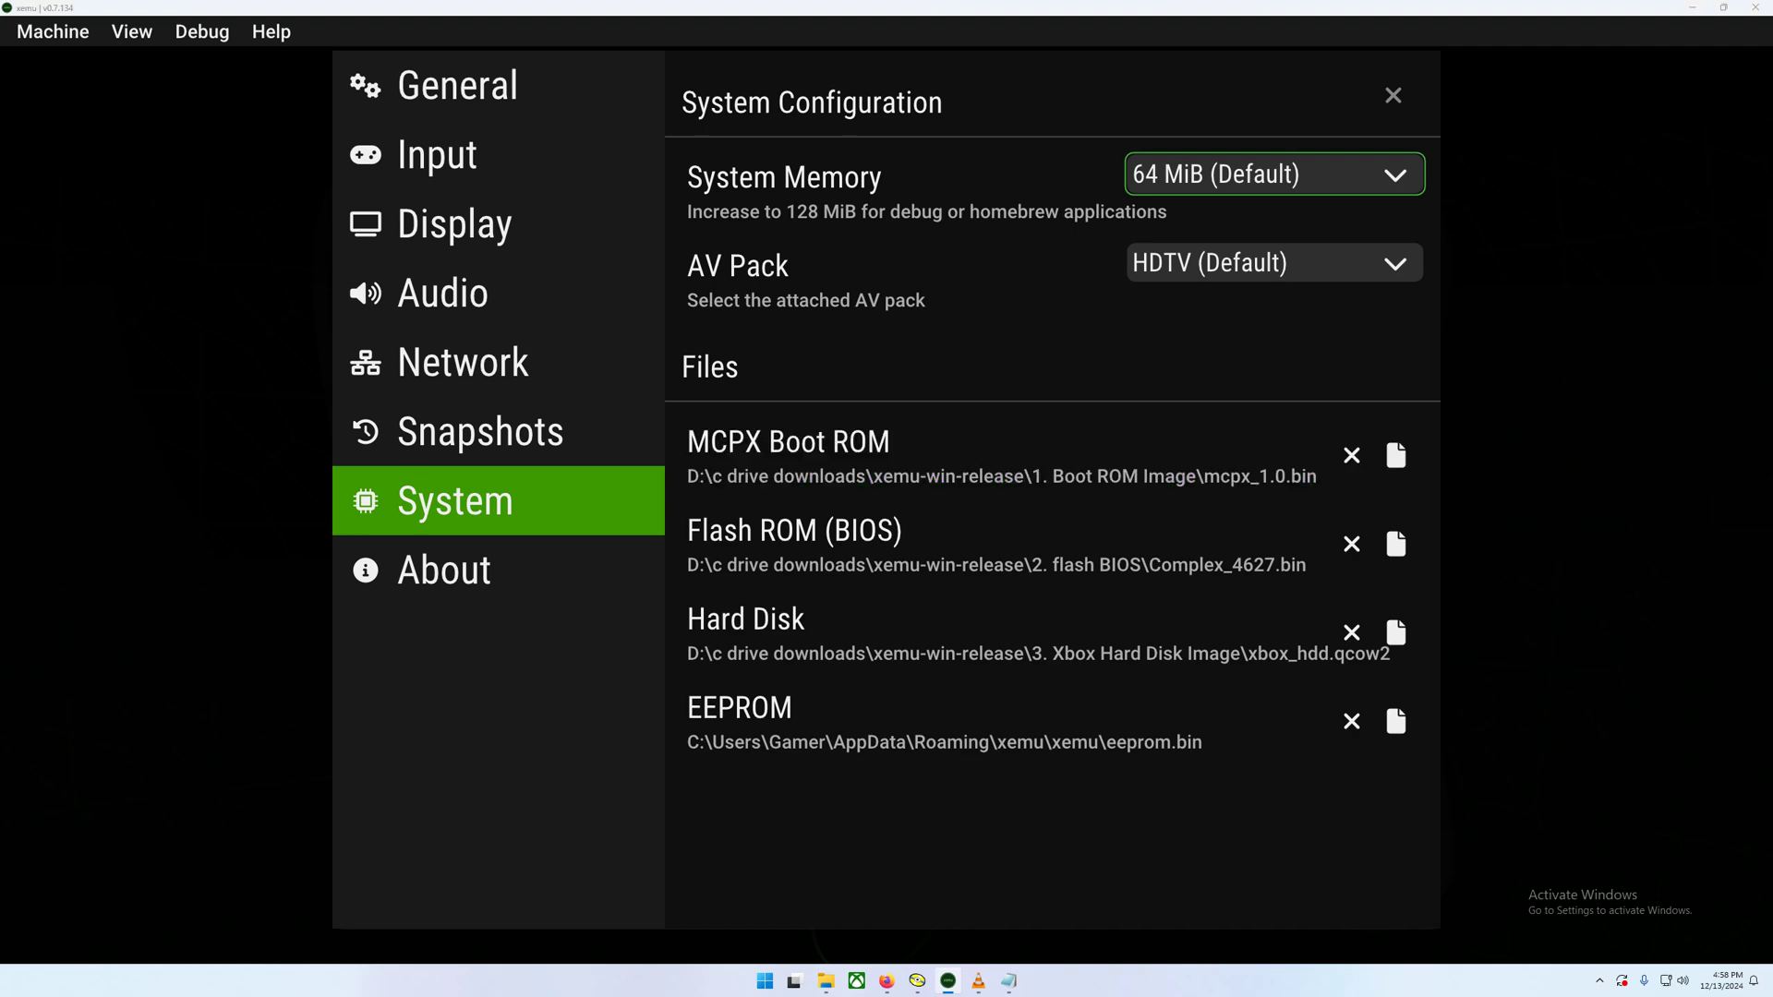
{"action": "key", "text": "alt+Tab"}
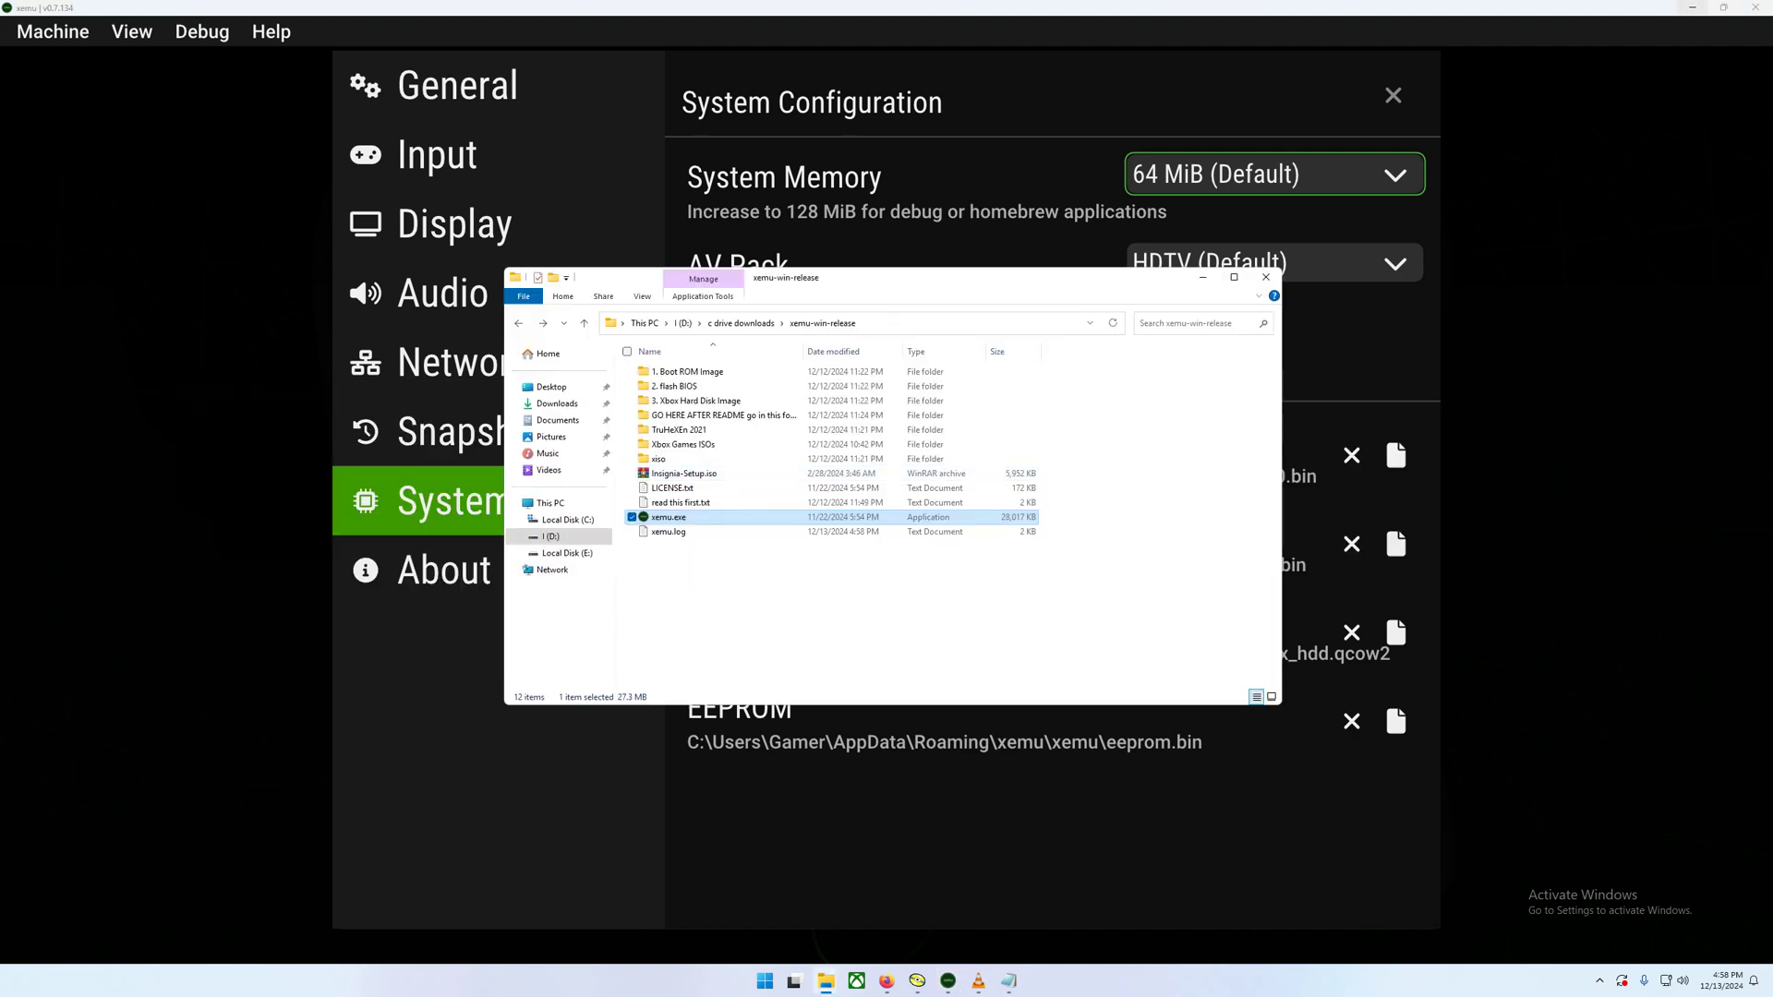
{"action": "left_click", "coordinate": [1693, 7]}
{"action": "left_click", "coordinate": [948, 981]}
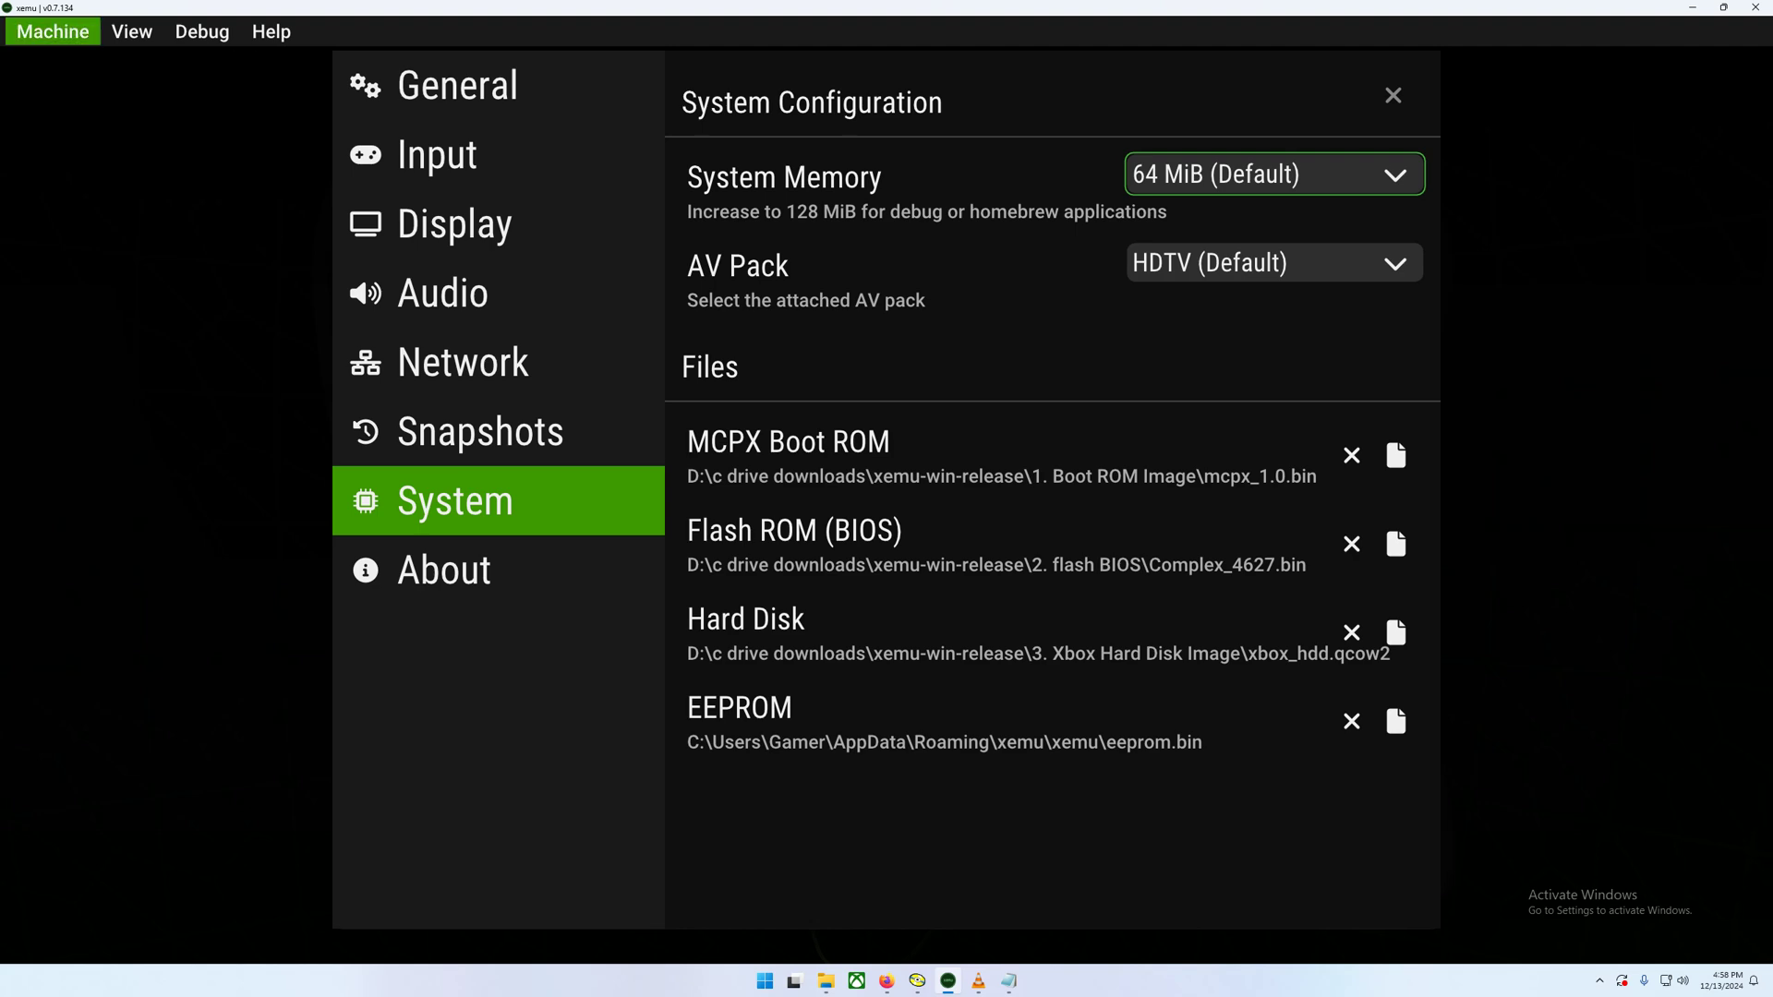
{"action": "left_click", "coordinate": [53, 31]}
{"action": "left_click", "coordinate": [53, 32]}
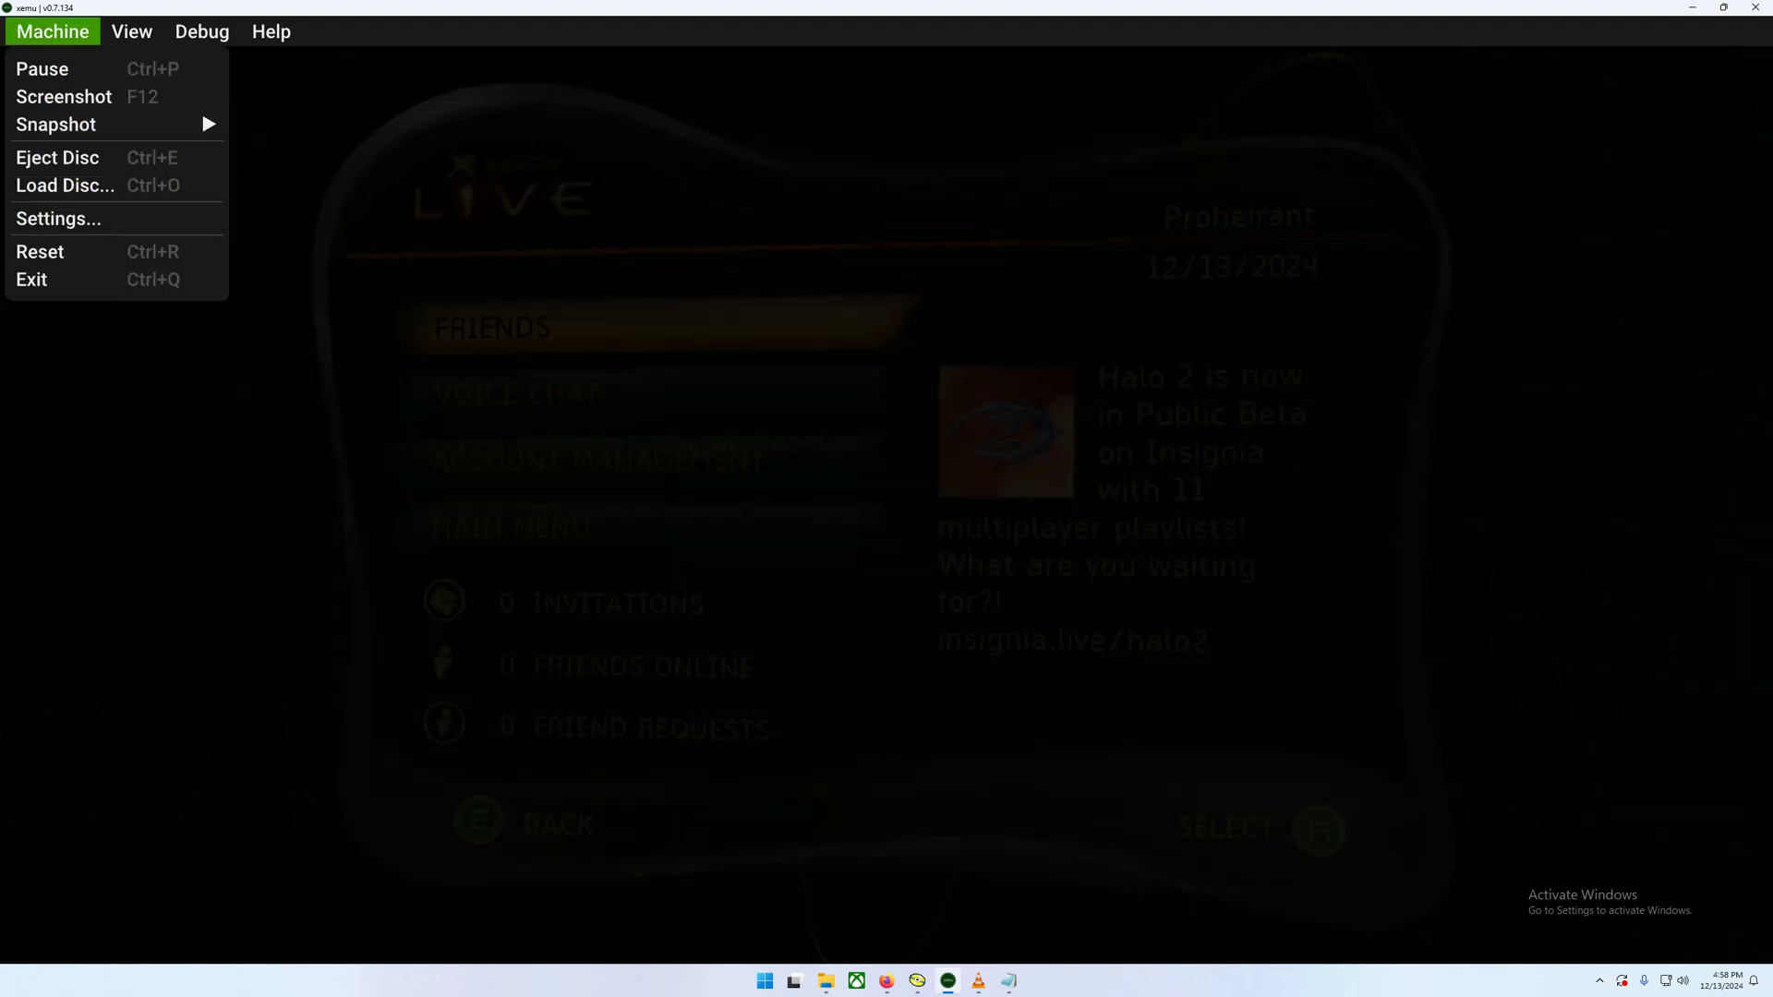
{"action": "left_click", "coordinate": [58, 218]}
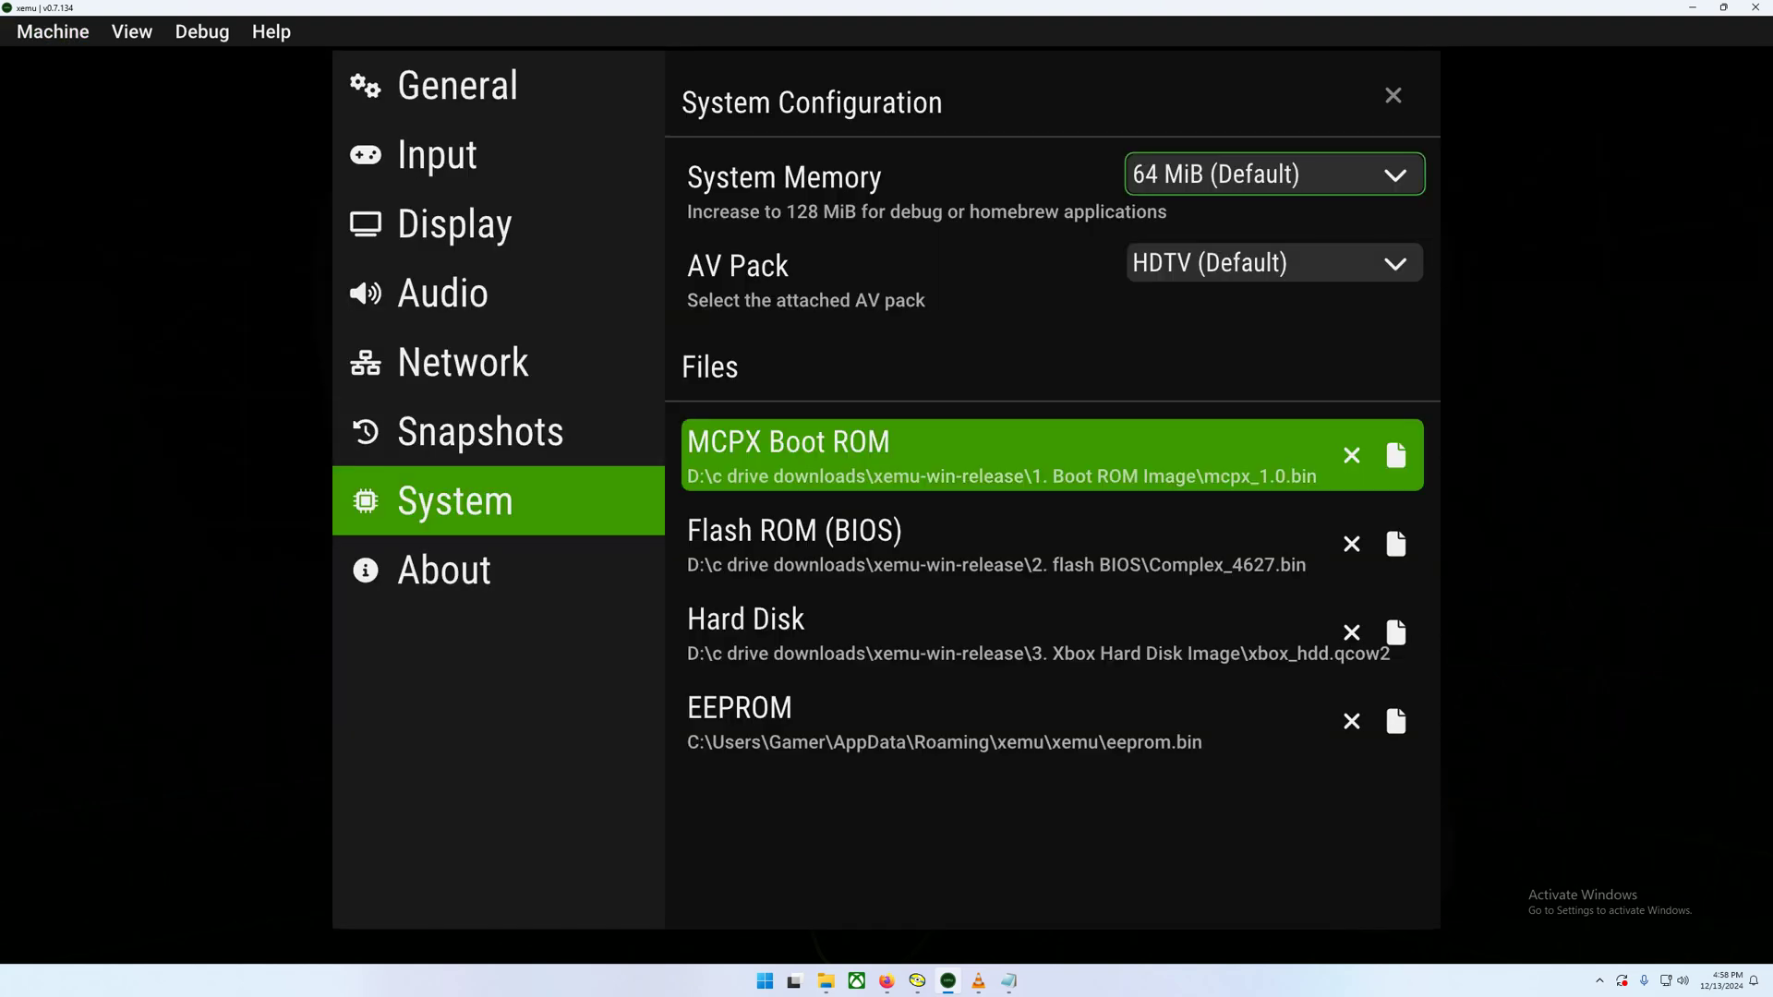
Step: Set the MCPX Boot ROM file to mcpx_1.0.bin from the 1. Boot ROM Image folder in xemu-win-release
{"action": "left_click", "coordinate": [1016, 454]}
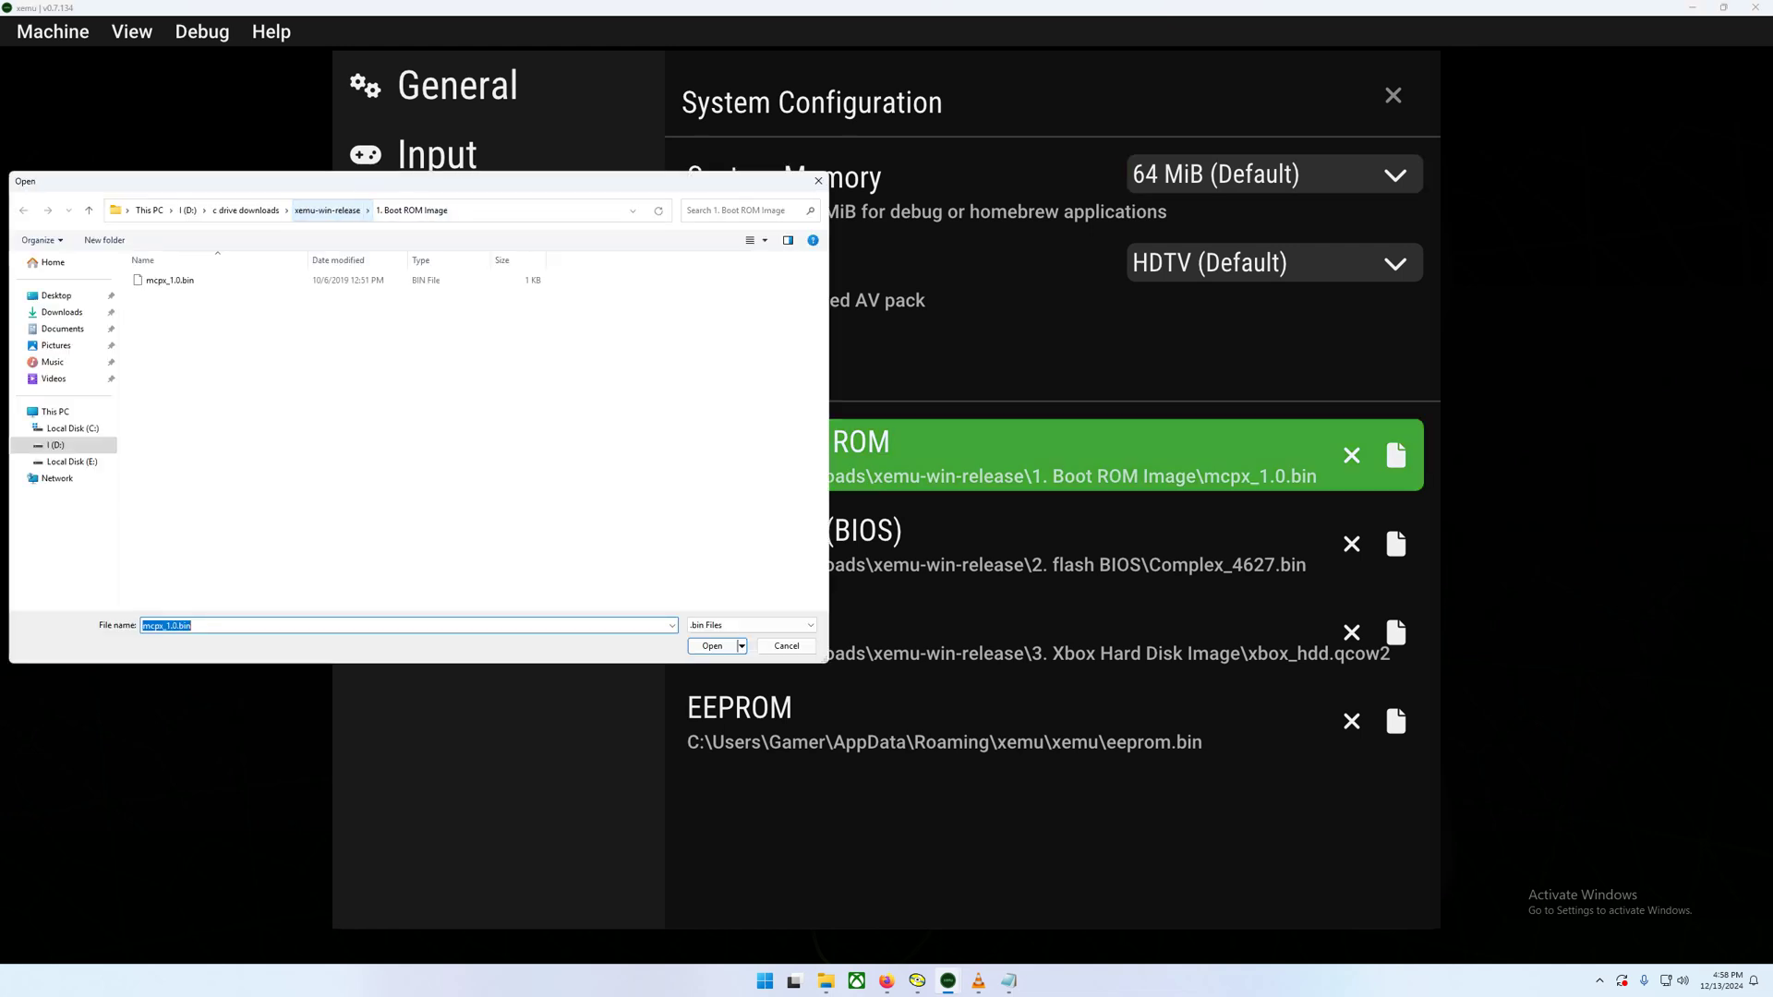
{"action": "left_click", "coordinate": [246, 210]}
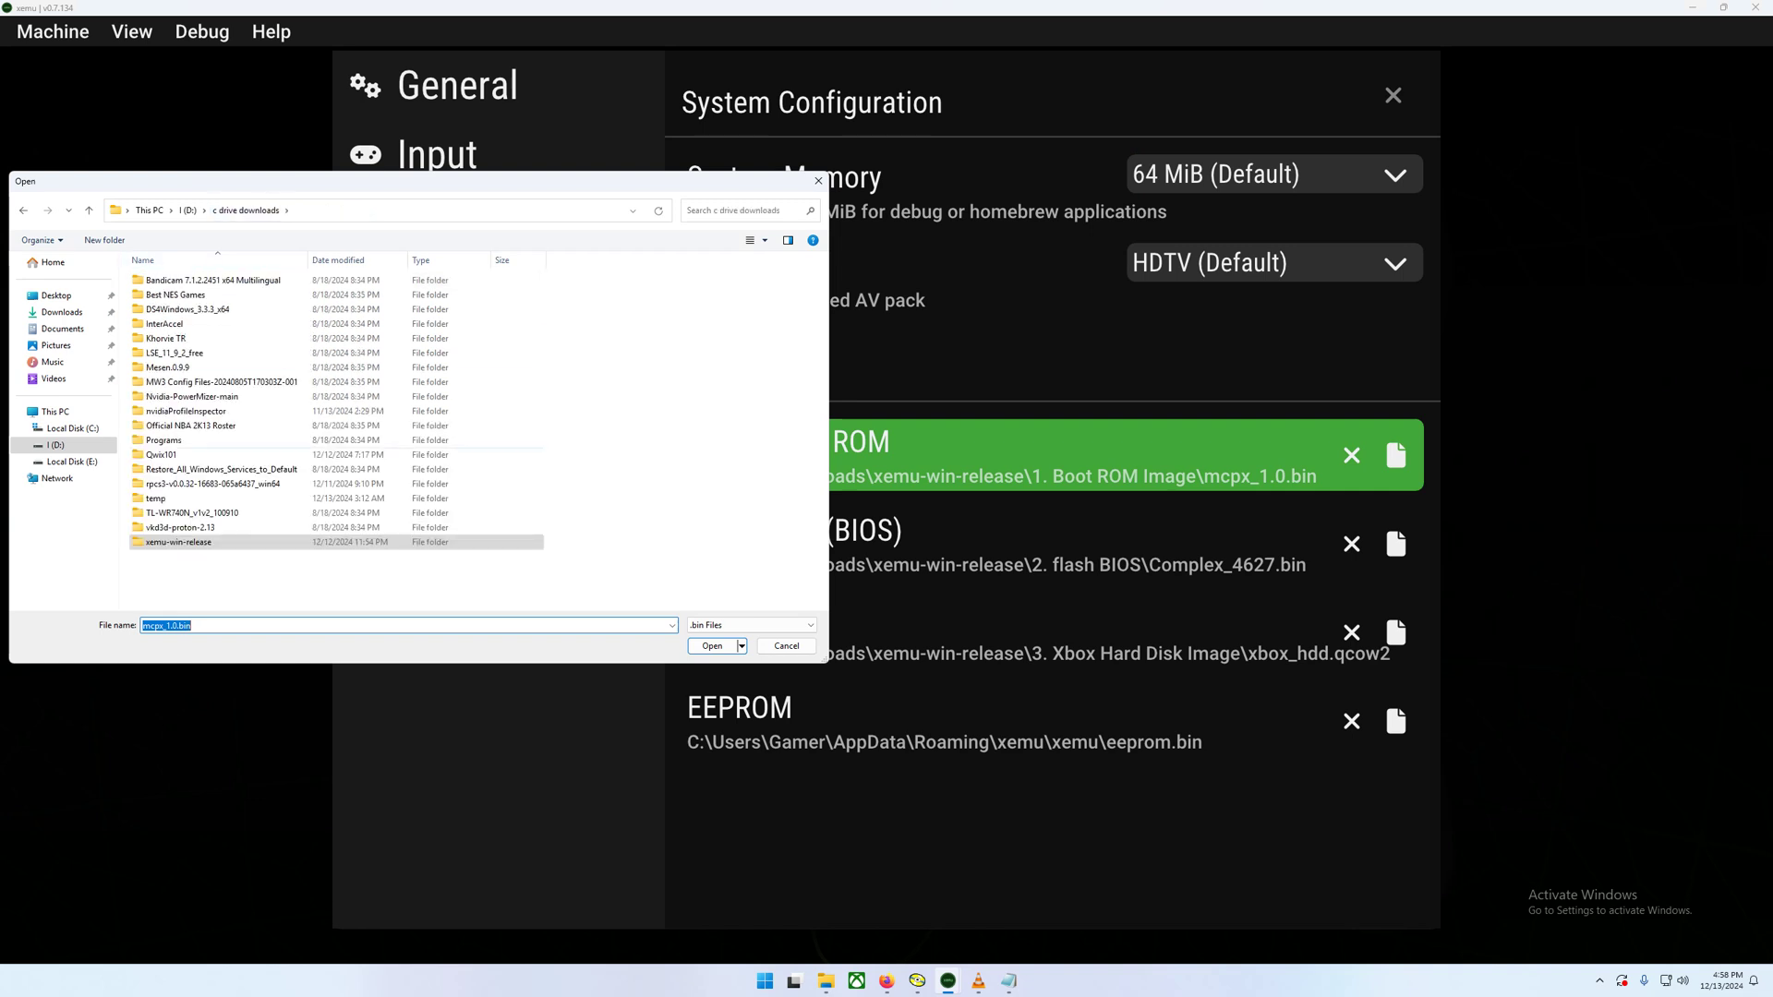
{"action": "double_click", "coordinate": [179, 542]}
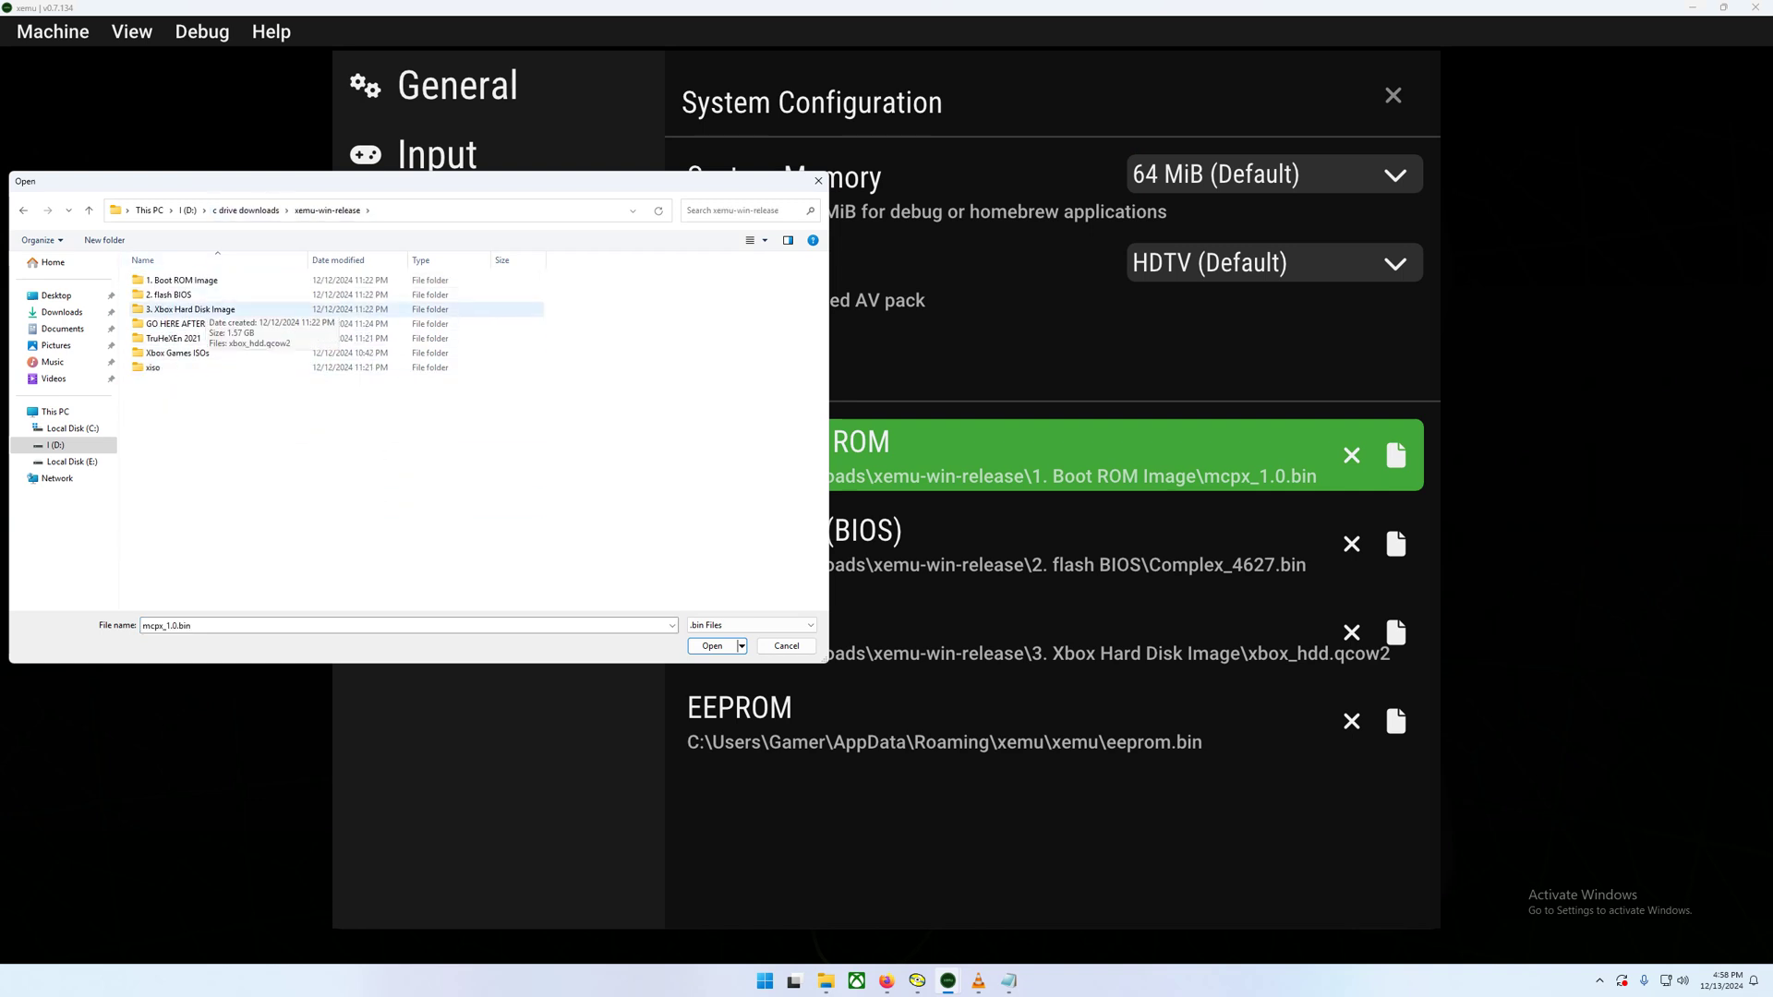
{"action": "double_click", "coordinate": [182, 280]}
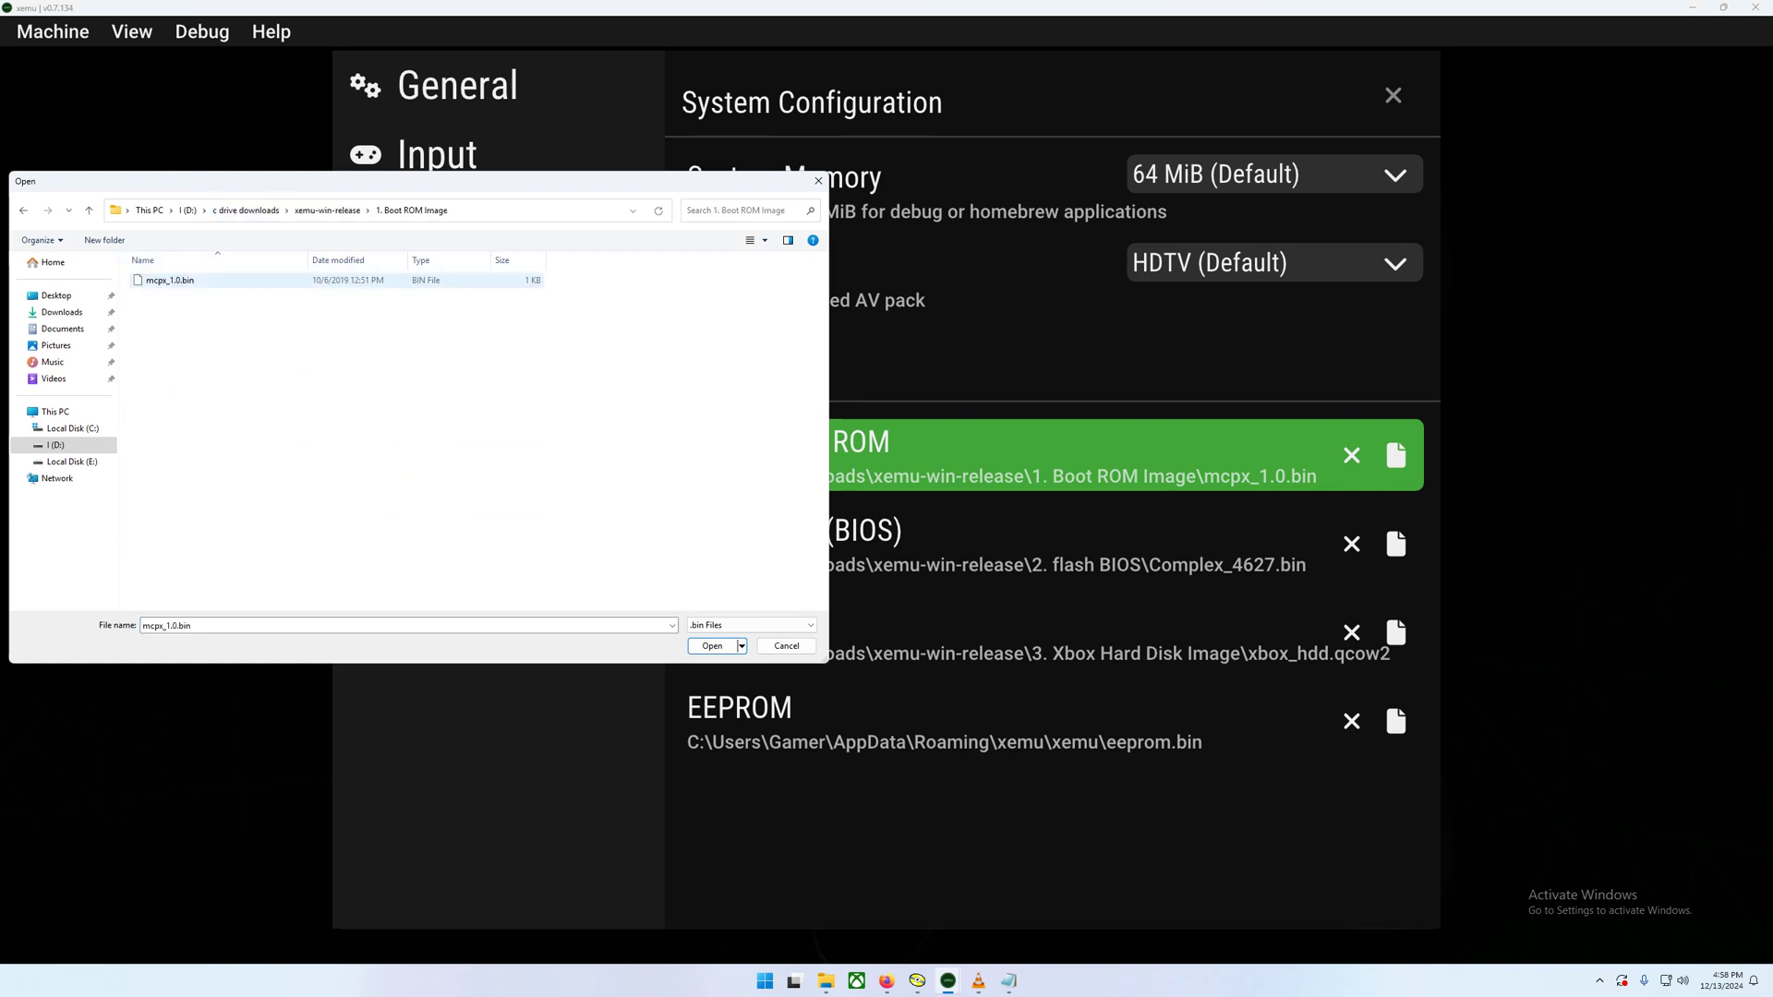
{"action": "key", "text": "Return"}
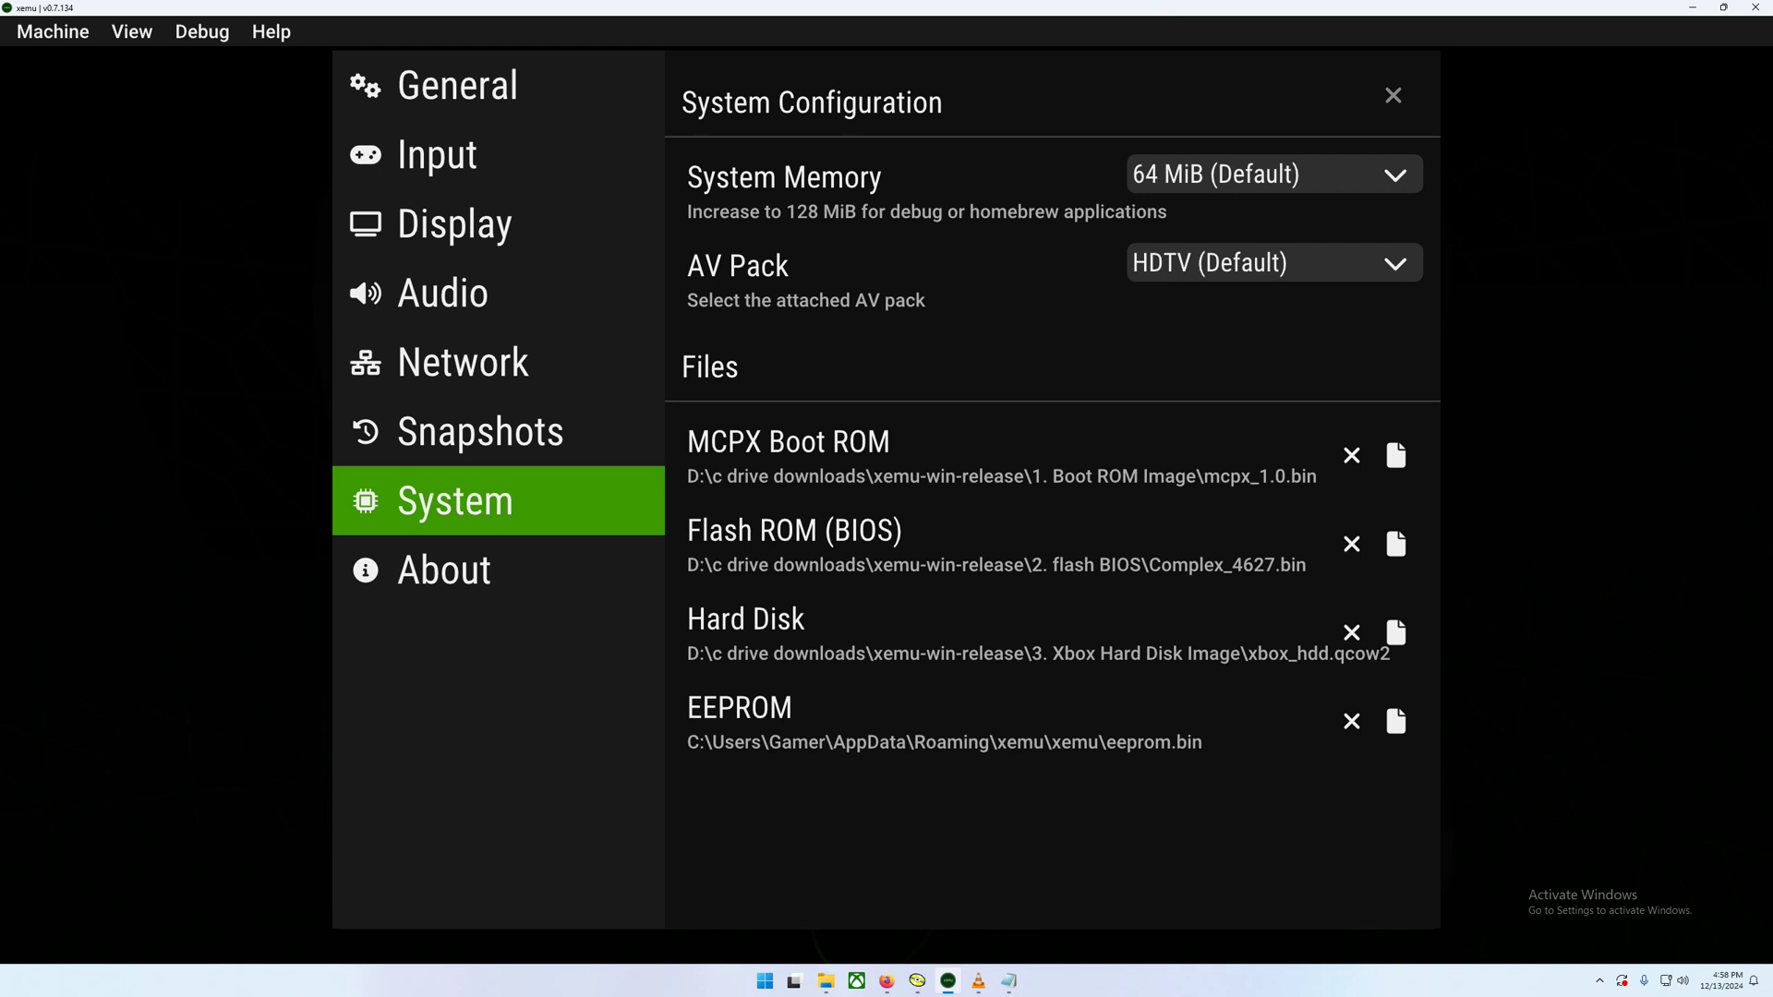
Step: Check the network adapter settings and set the display's internal resolution scale to 4x
{"action": "left_click", "coordinate": [499, 362]}
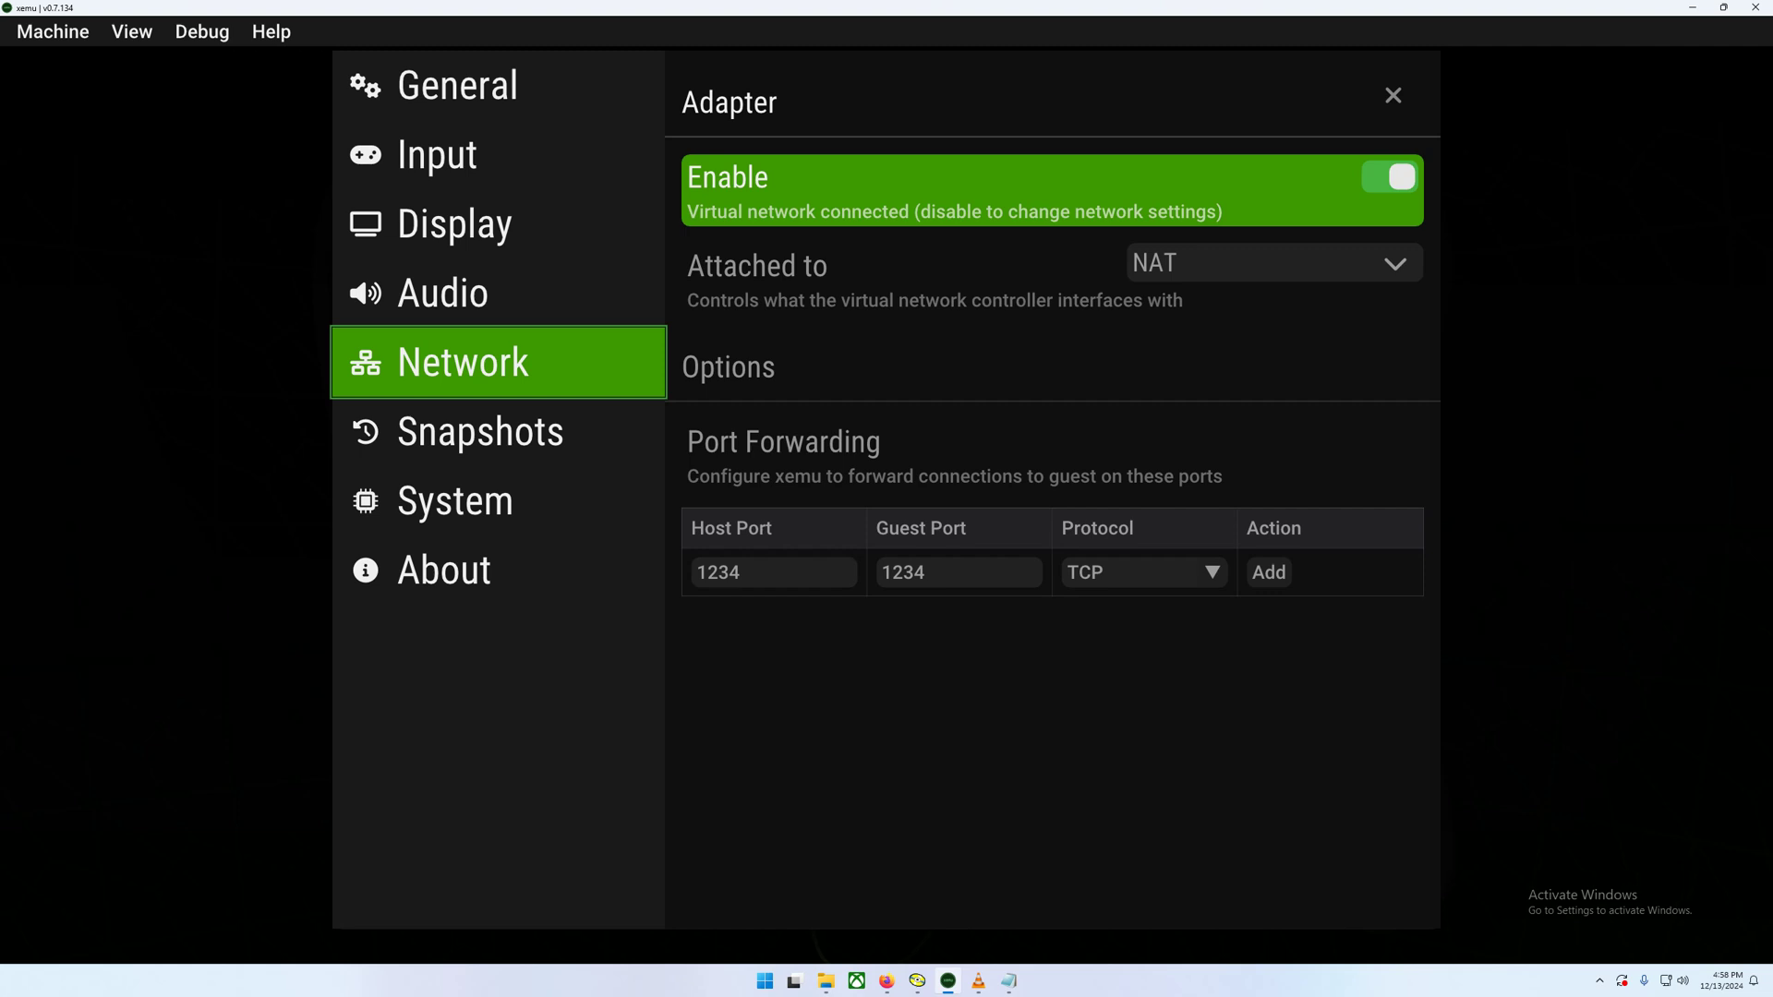
{"action": "left_click", "coordinate": [499, 225]}
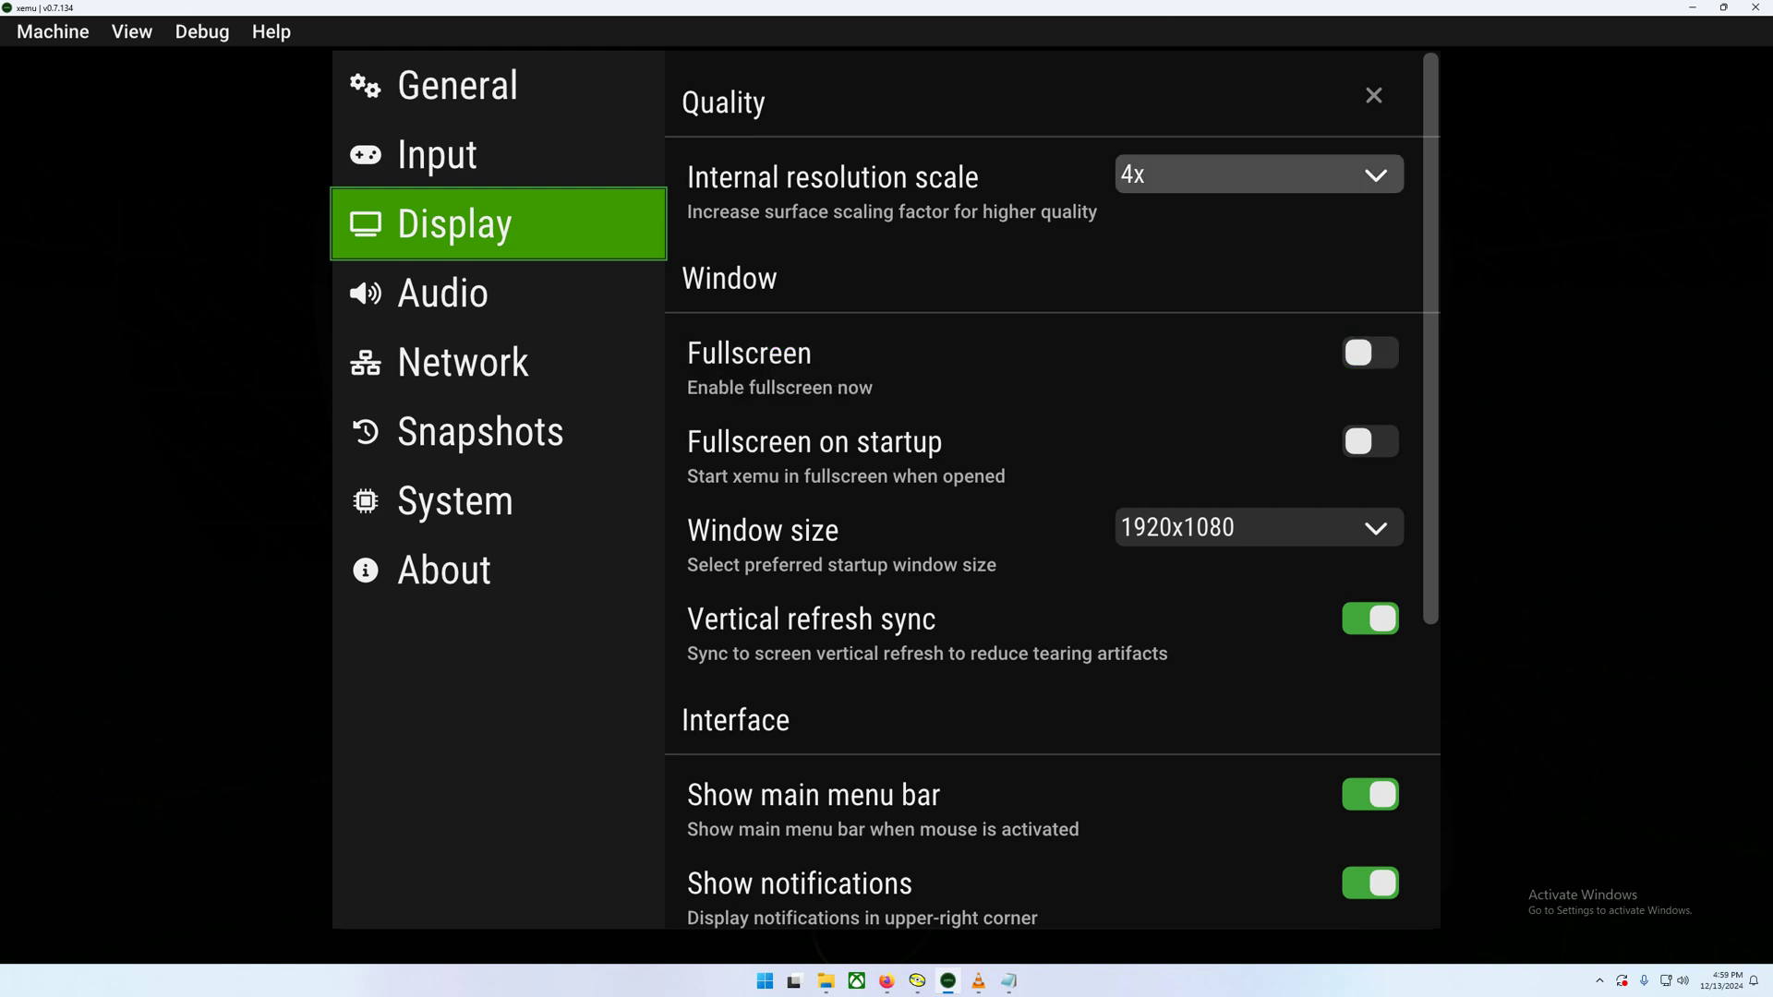
{"action": "key", "text": "Return"}
{"action": "key", "text": "Return"}
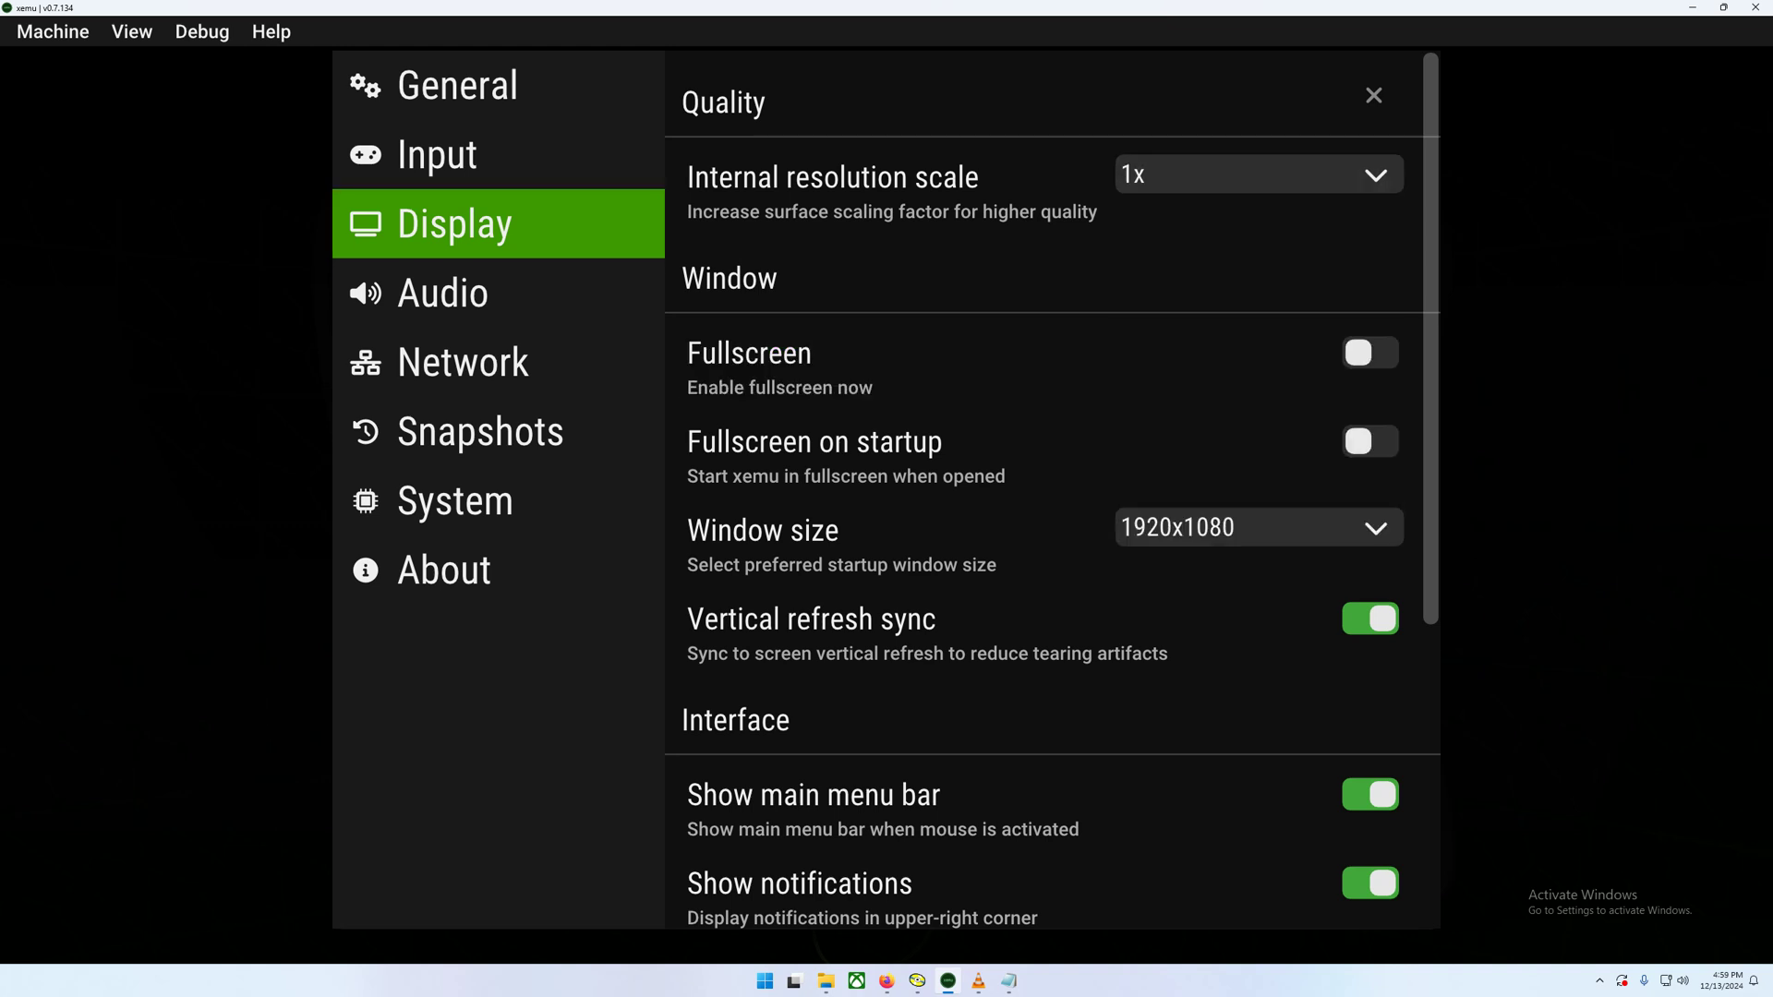
{"action": "key", "text": "Return"}
{"action": "key", "text": "Down"}
{"action": "key", "text": "Down"}
{"action": "key", "text": "Down"}
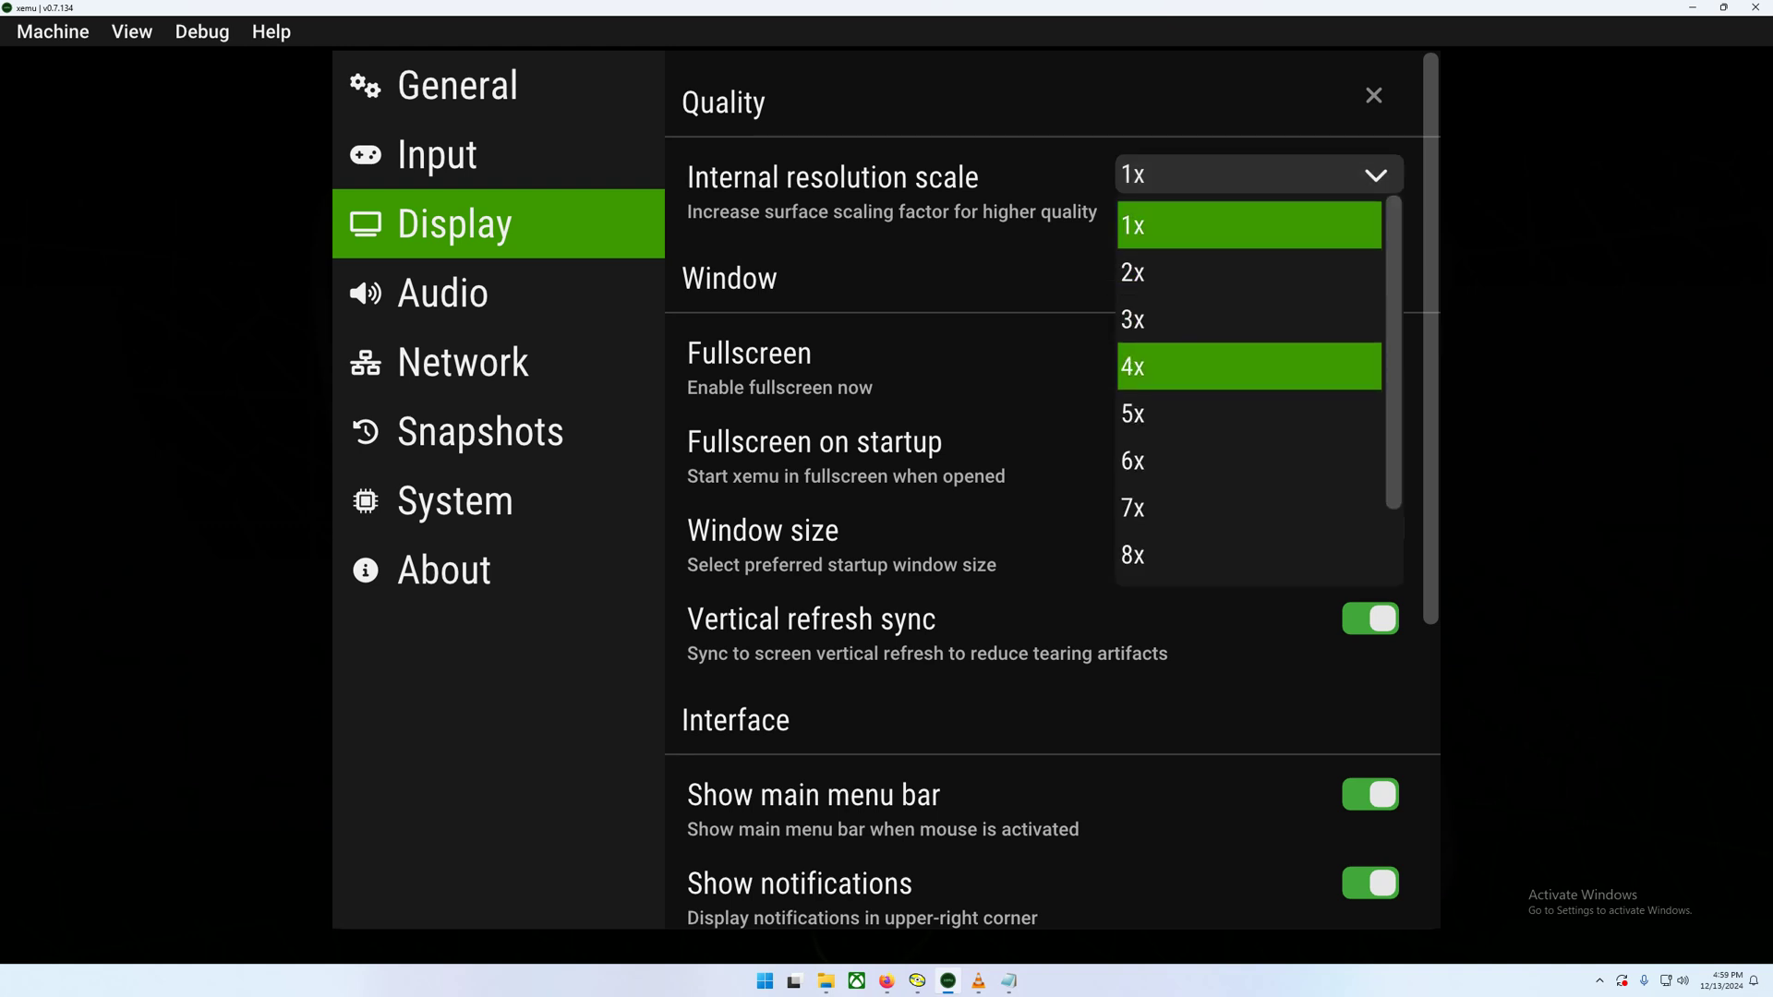
{"action": "key", "text": "Return"}
Step: Review the fullscreen, window size and vertical sync options plus the view options, and close the emulator settings
{"action": "key", "text": "Down"}
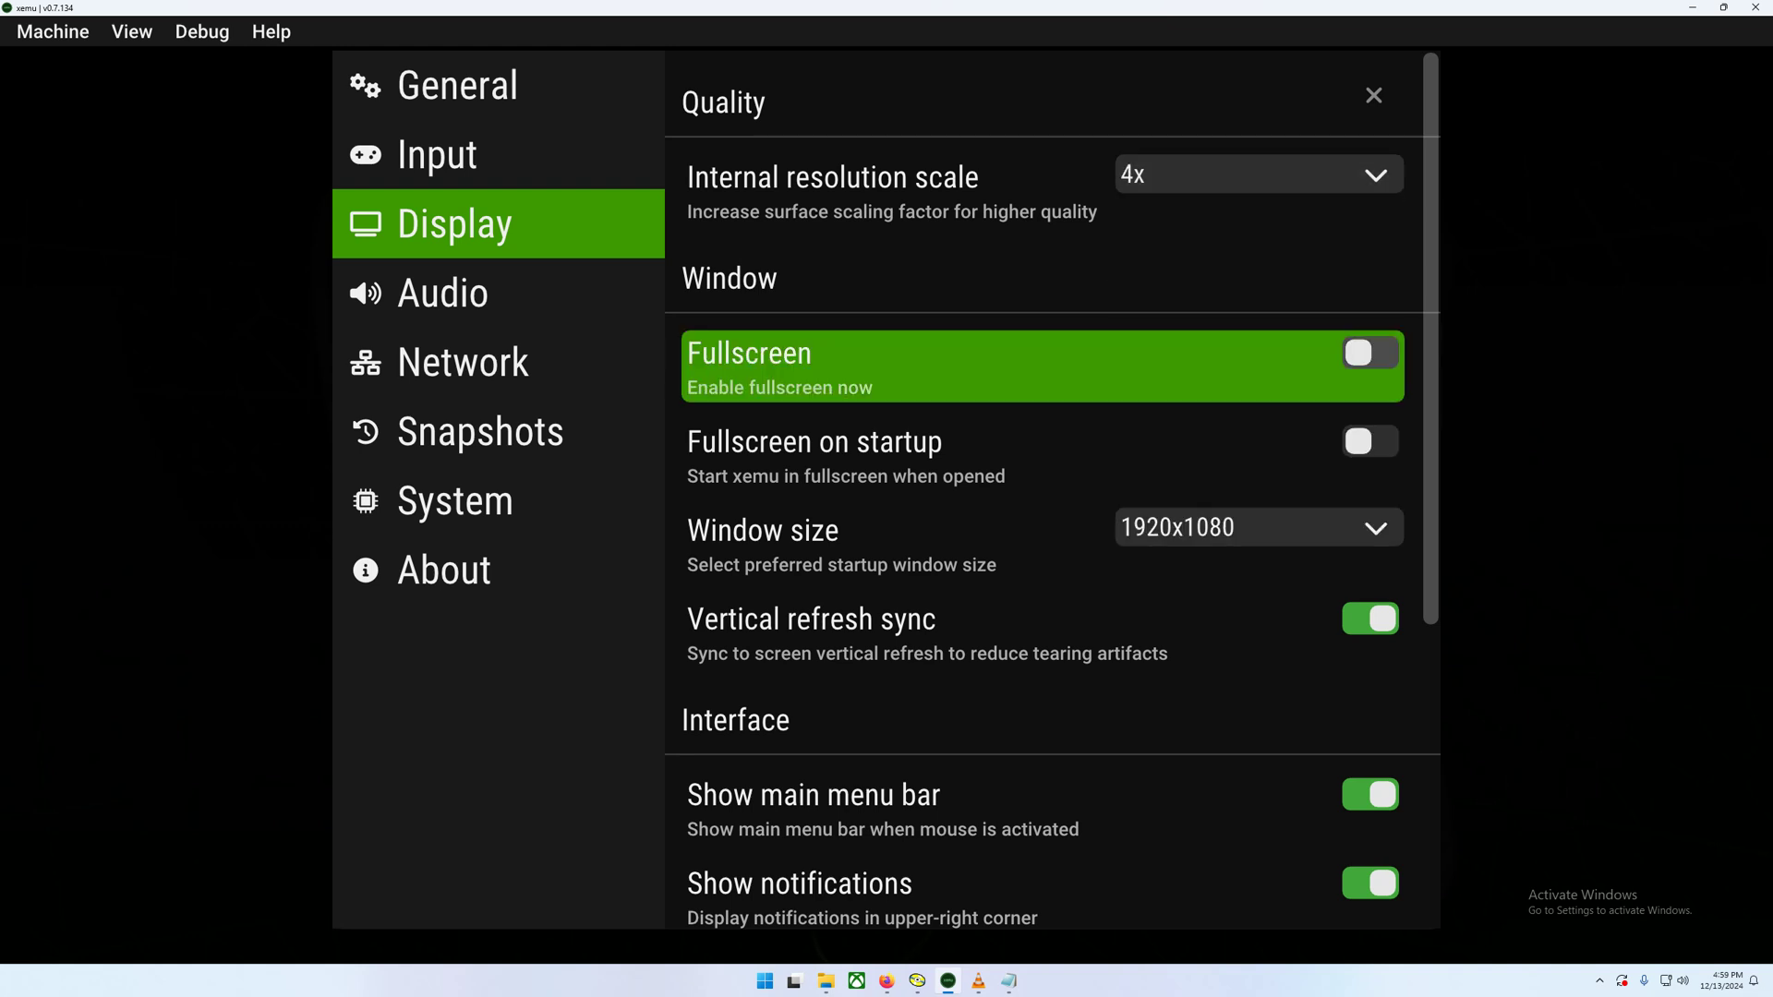
{"action": "key", "text": "Down"}
{"action": "key", "text": "Down"}
{"action": "key", "text": "Down"}
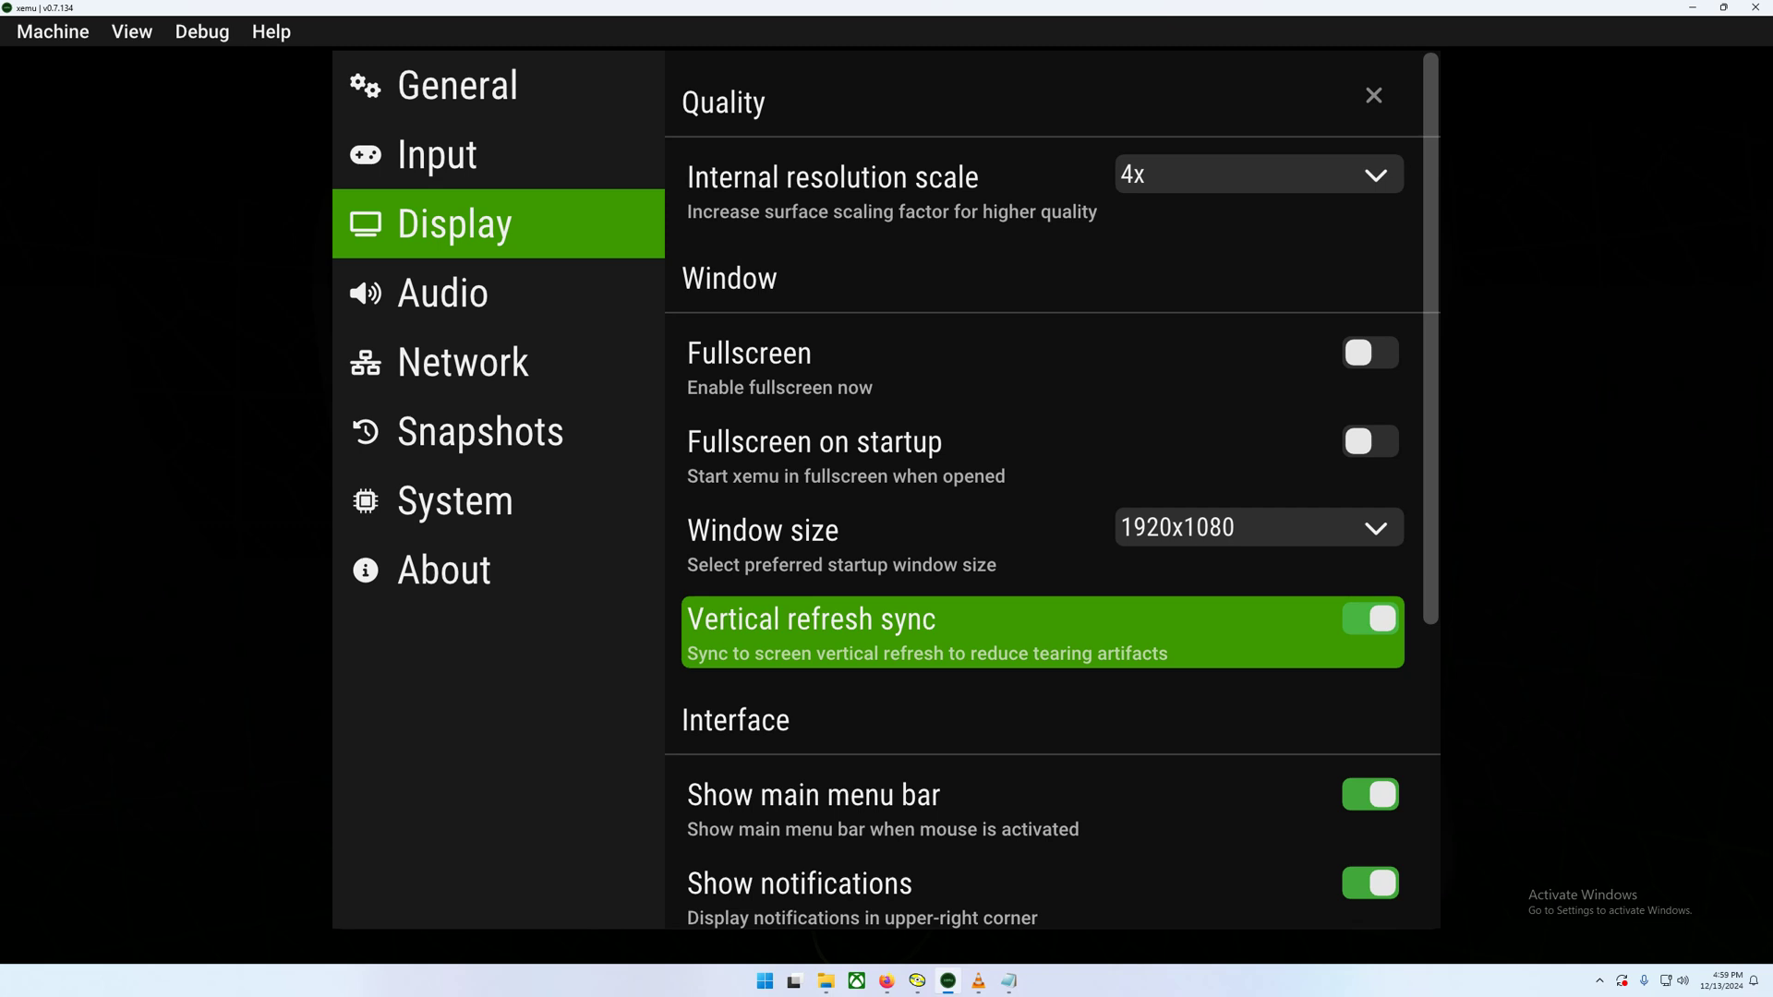
{"action": "key", "text": "Up"}
{"action": "key", "text": "Up"}
{"action": "key", "text": "Up"}
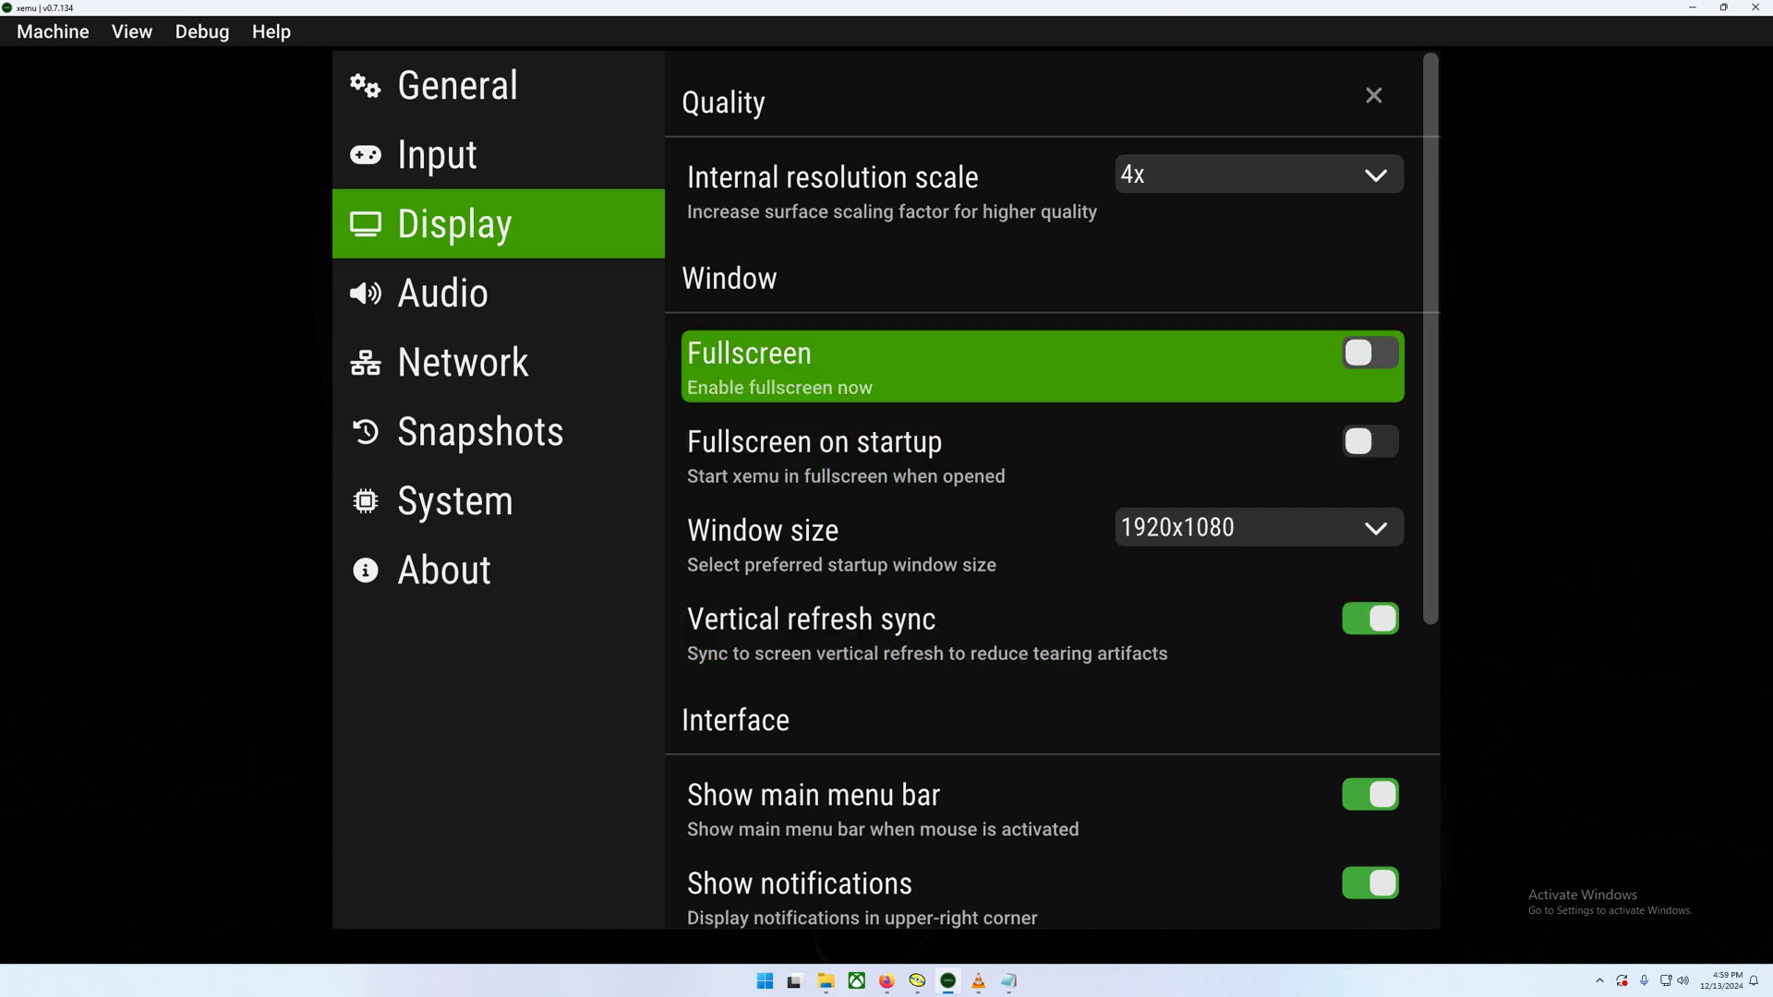
{"action": "key", "text": "alt"}
{"action": "key", "text": "Down"}
{"action": "key", "text": "Up"}
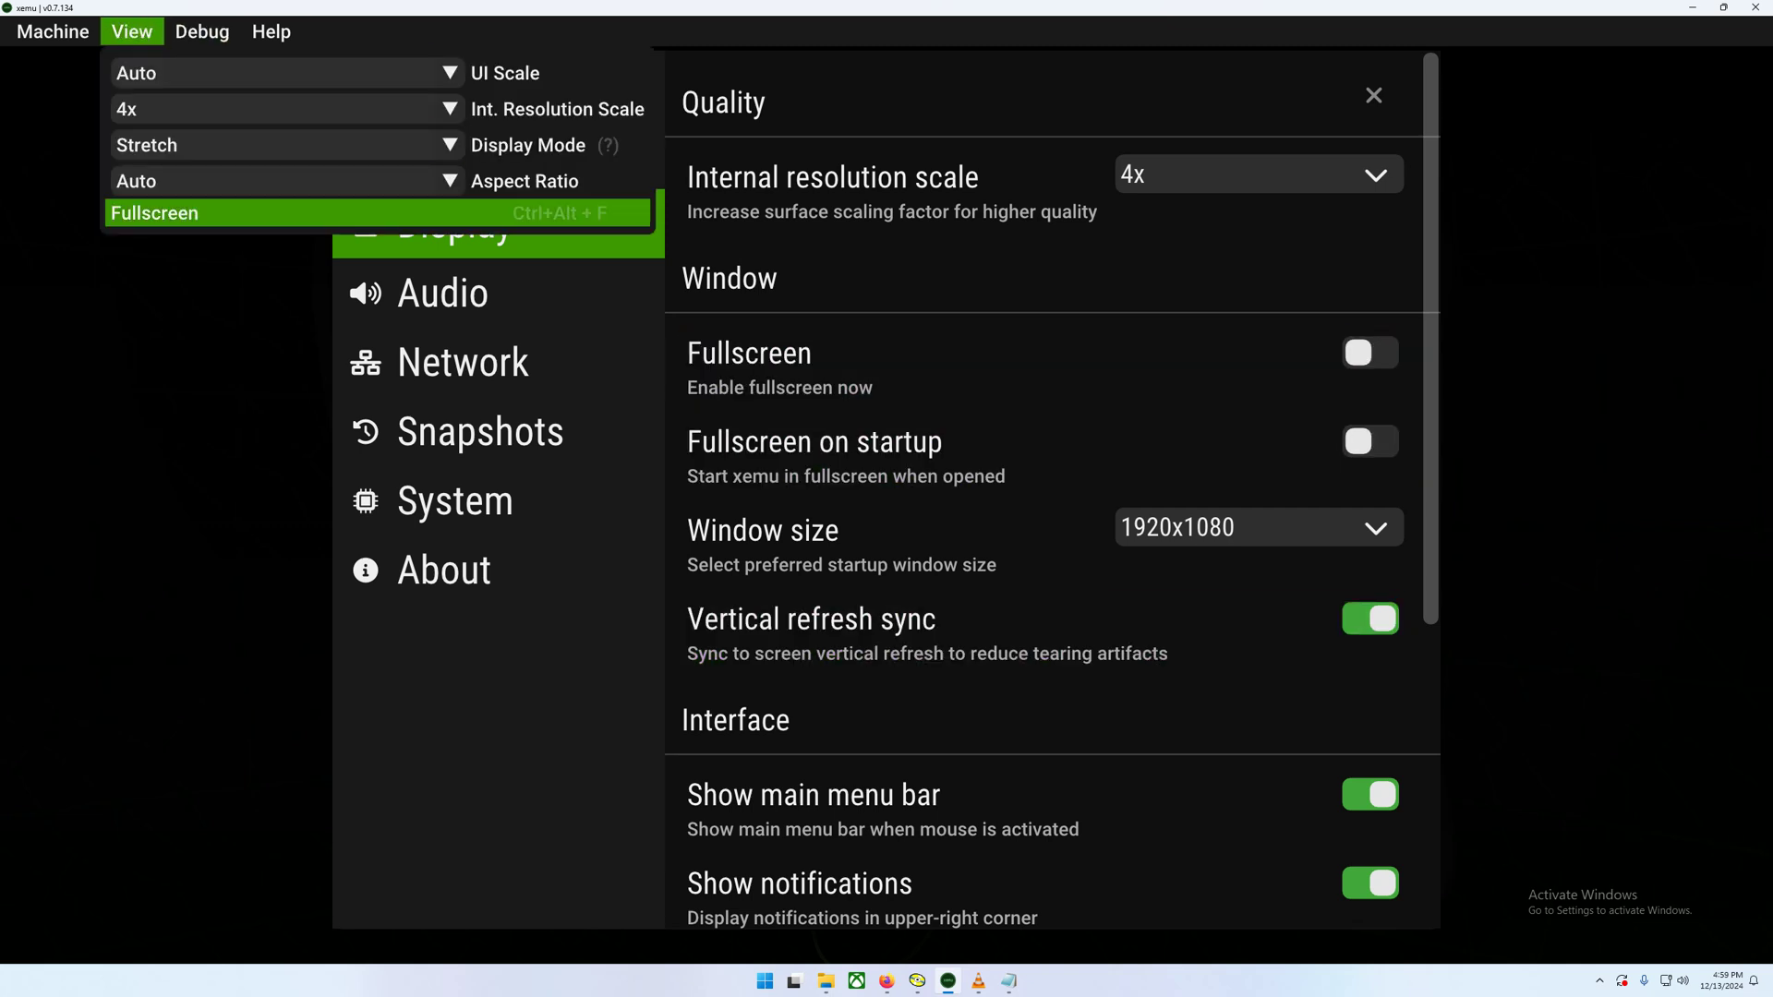
{"action": "key", "text": "Escape"}
{"action": "key", "text": "Escape"}
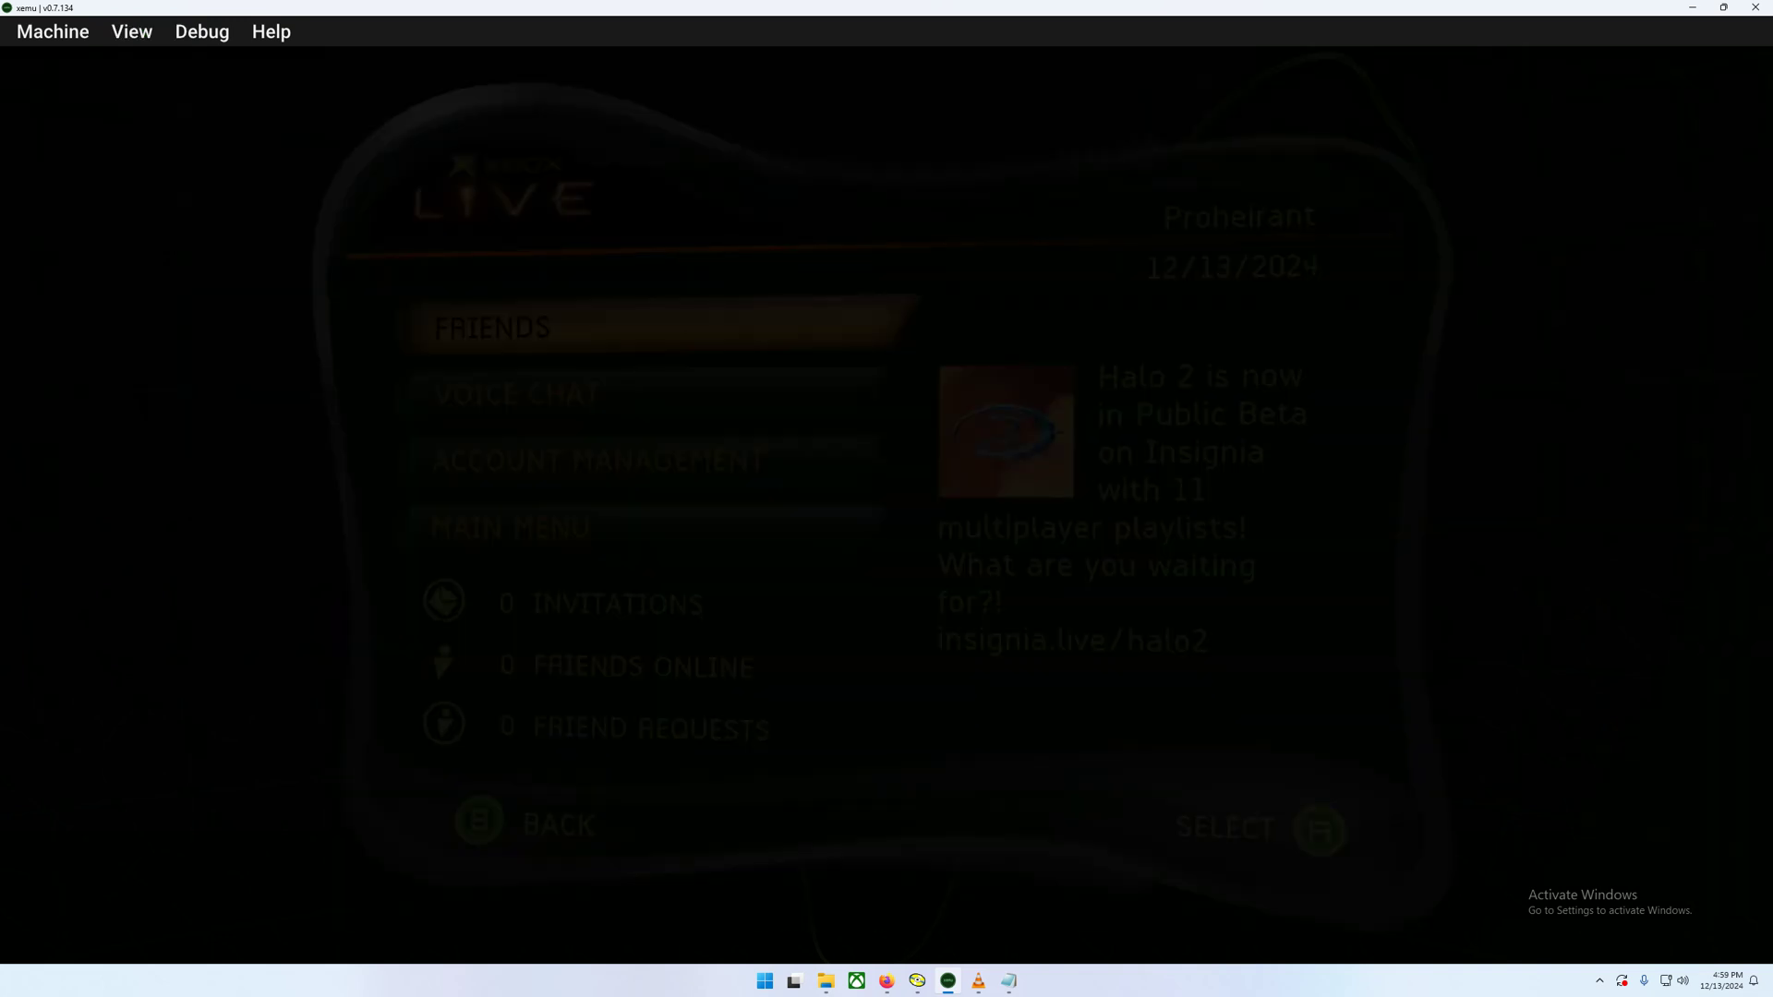
Step: Switch to File Explorer, reopen read this first.txt and view the contents of the TruHeXEn 2021 folder
{"action": "mouse_move", "coordinate": [826, 980]}
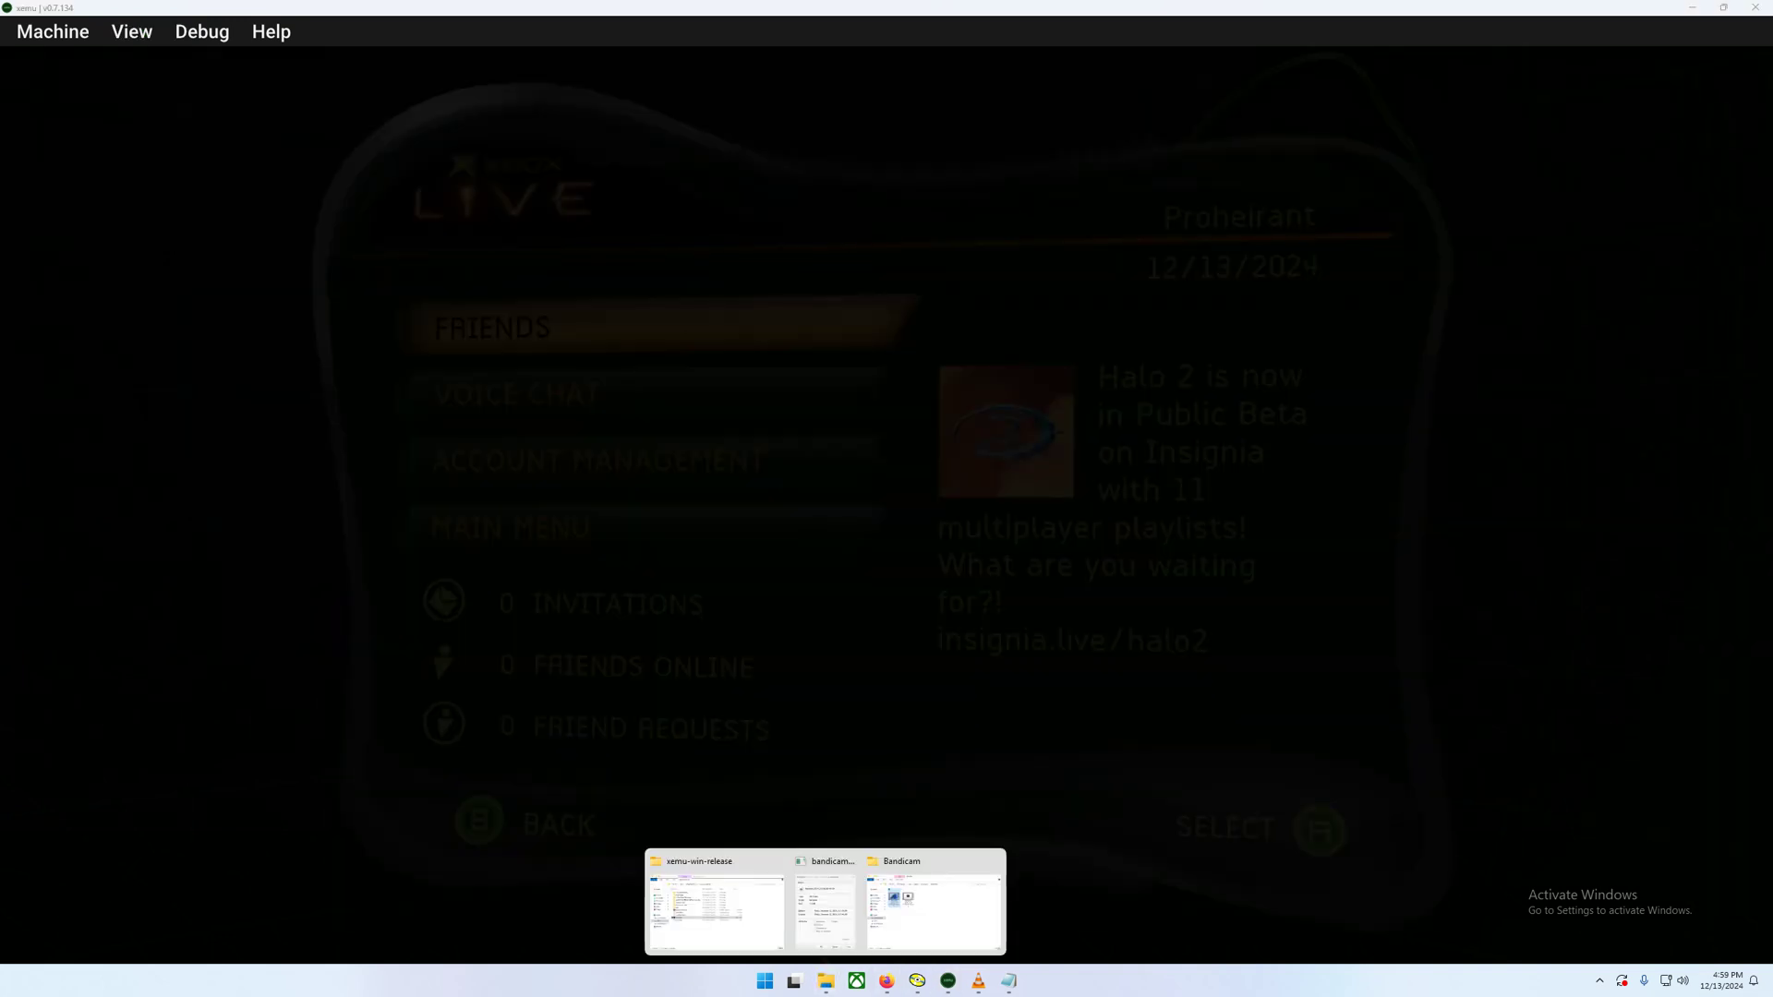
{"action": "left_click", "coordinate": [716, 905]}
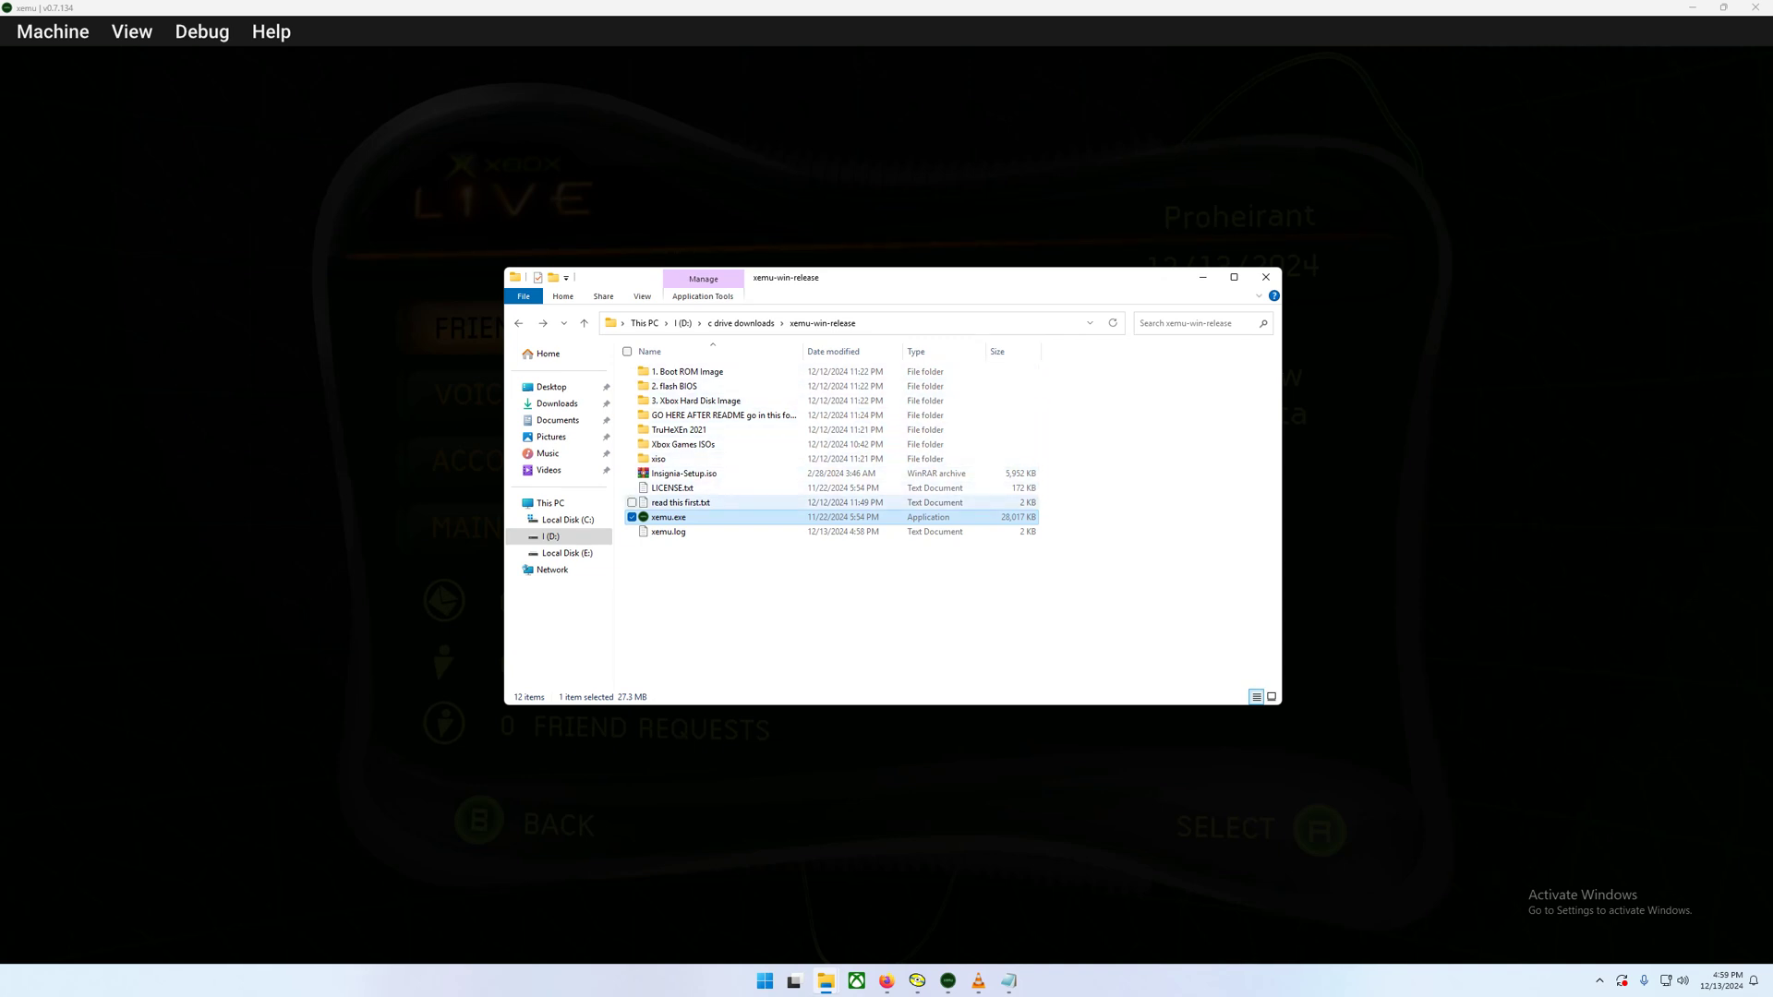
{"action": "double_click", "coordinate": [680, 502]}
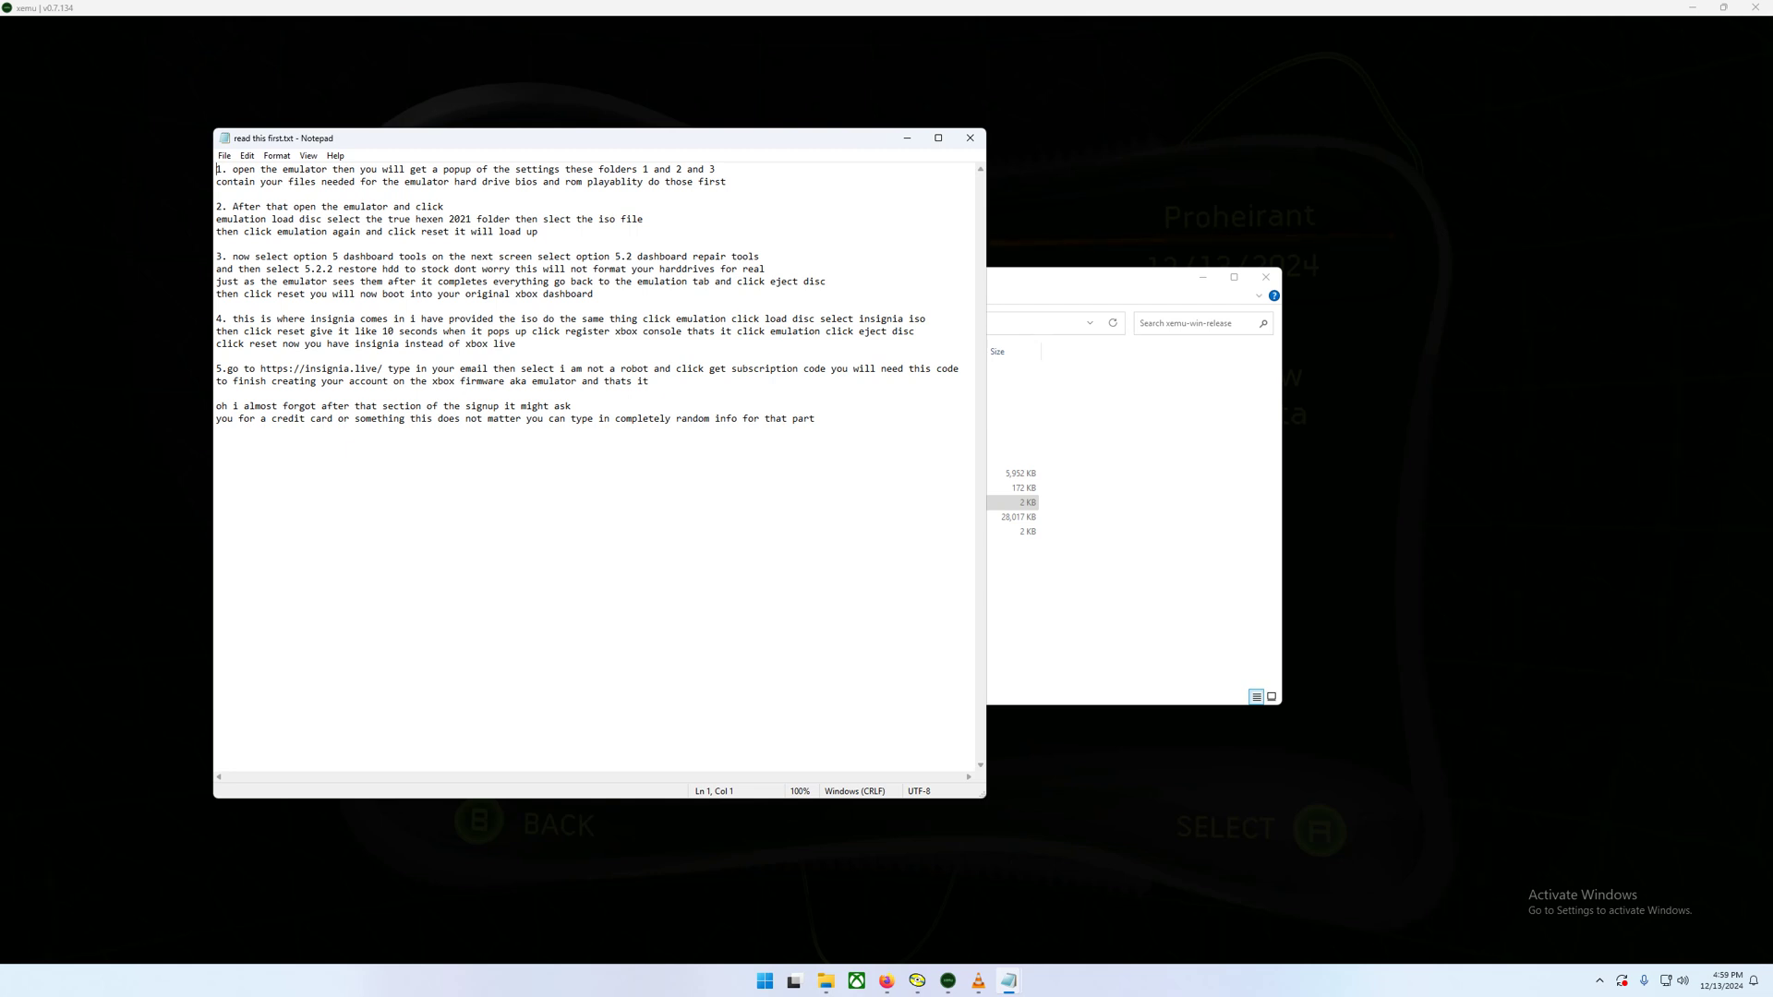
{"action": "key", "text": "alt+Tab"}
{"action": "double_click", "coordinate": [665, 435]}
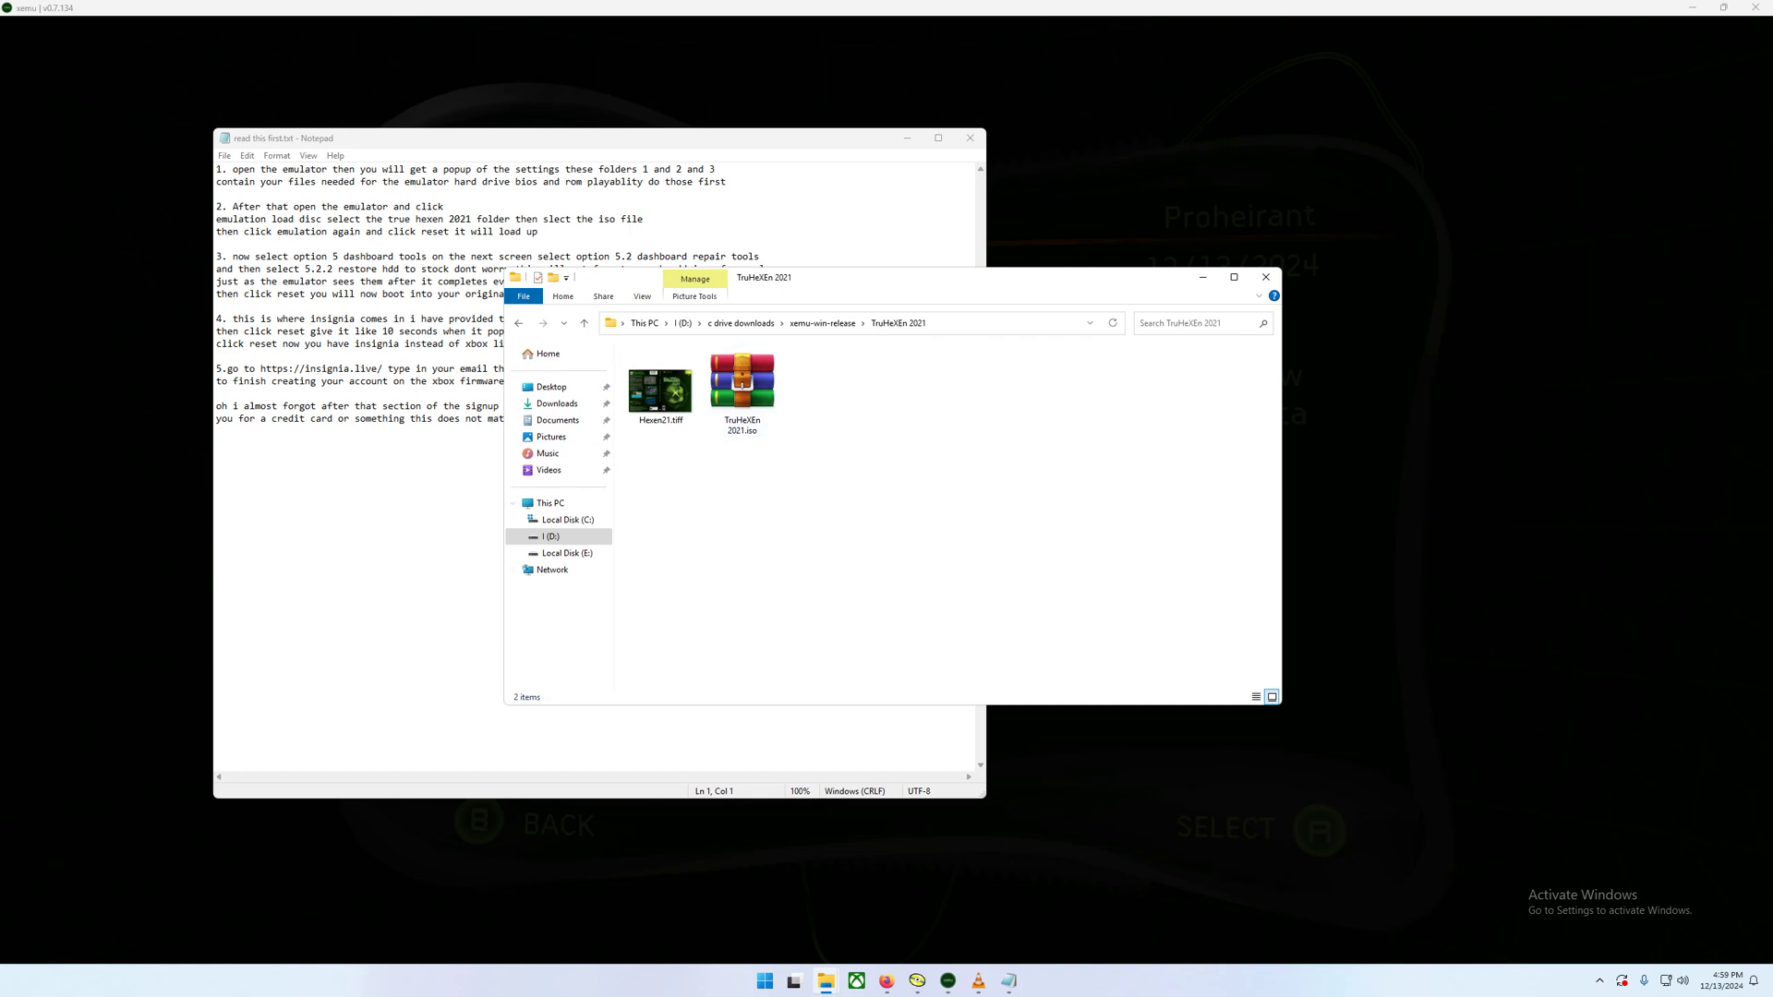
Step: In the emulator, load TruHeXEn 2021.iso from the TruHeXEn 2021 folder in xemu-win-release as the disc
{"action": "left_click", "coordinate": [53, 31]}
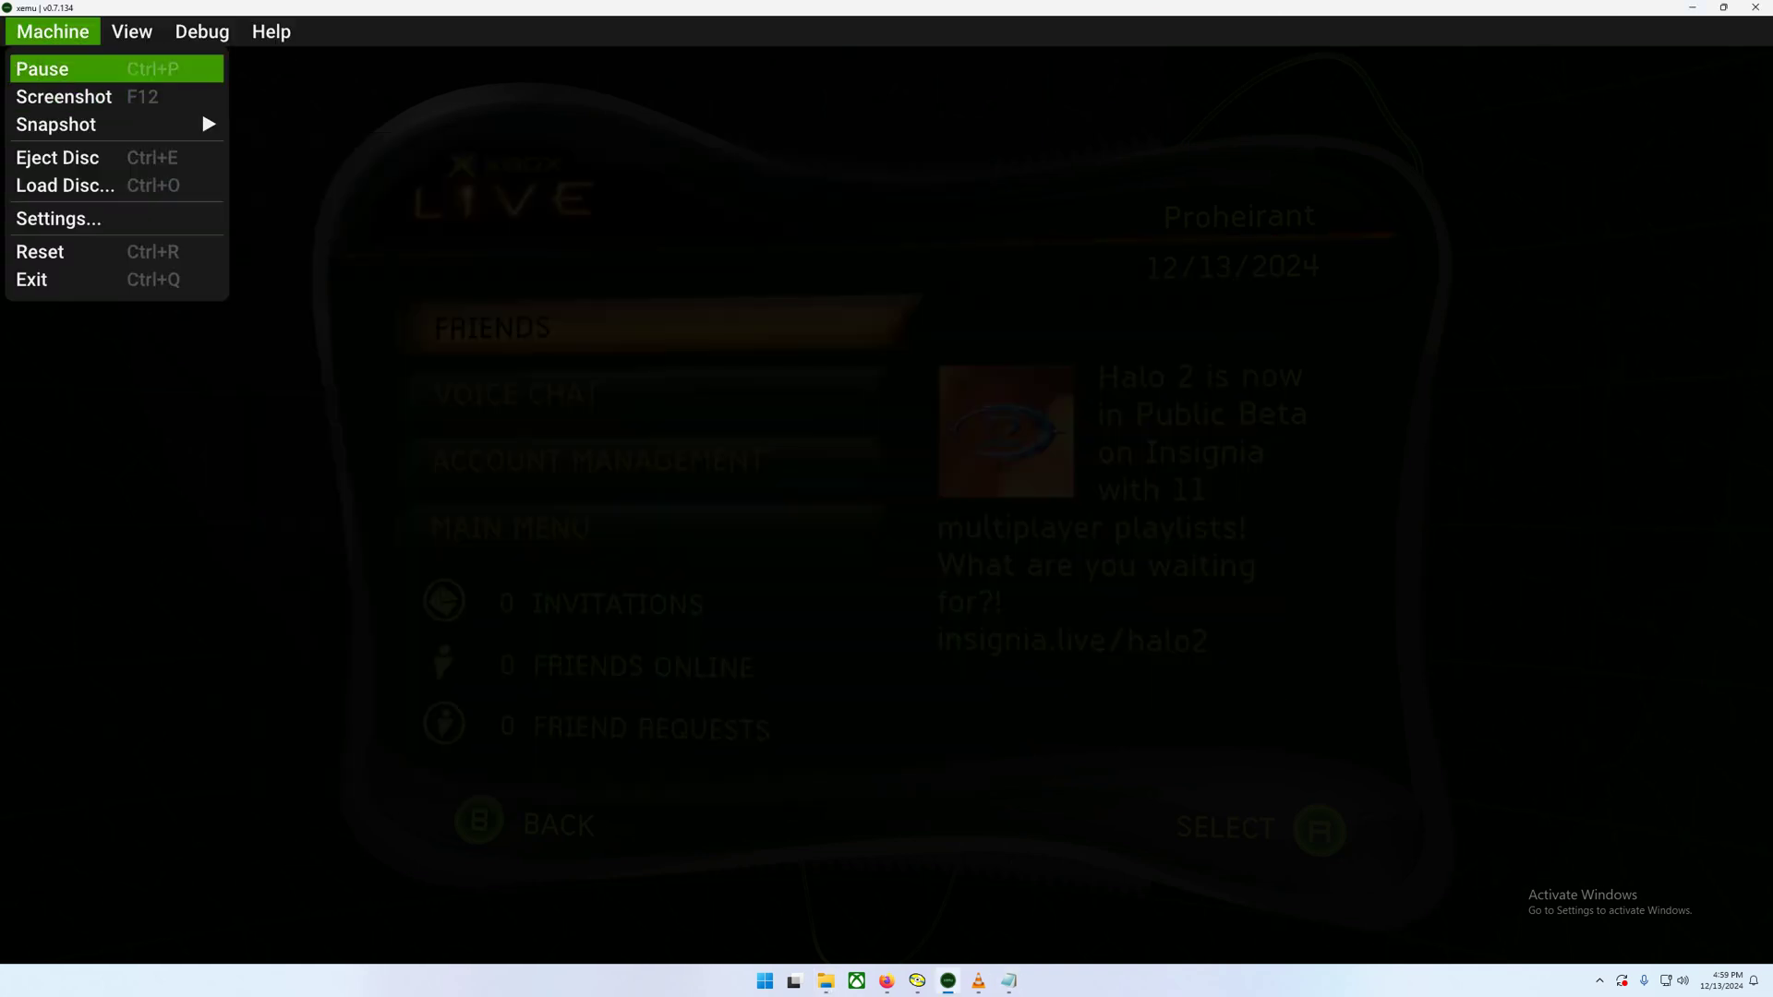
{"action": "left_click", "coordinate": [65, 185]}
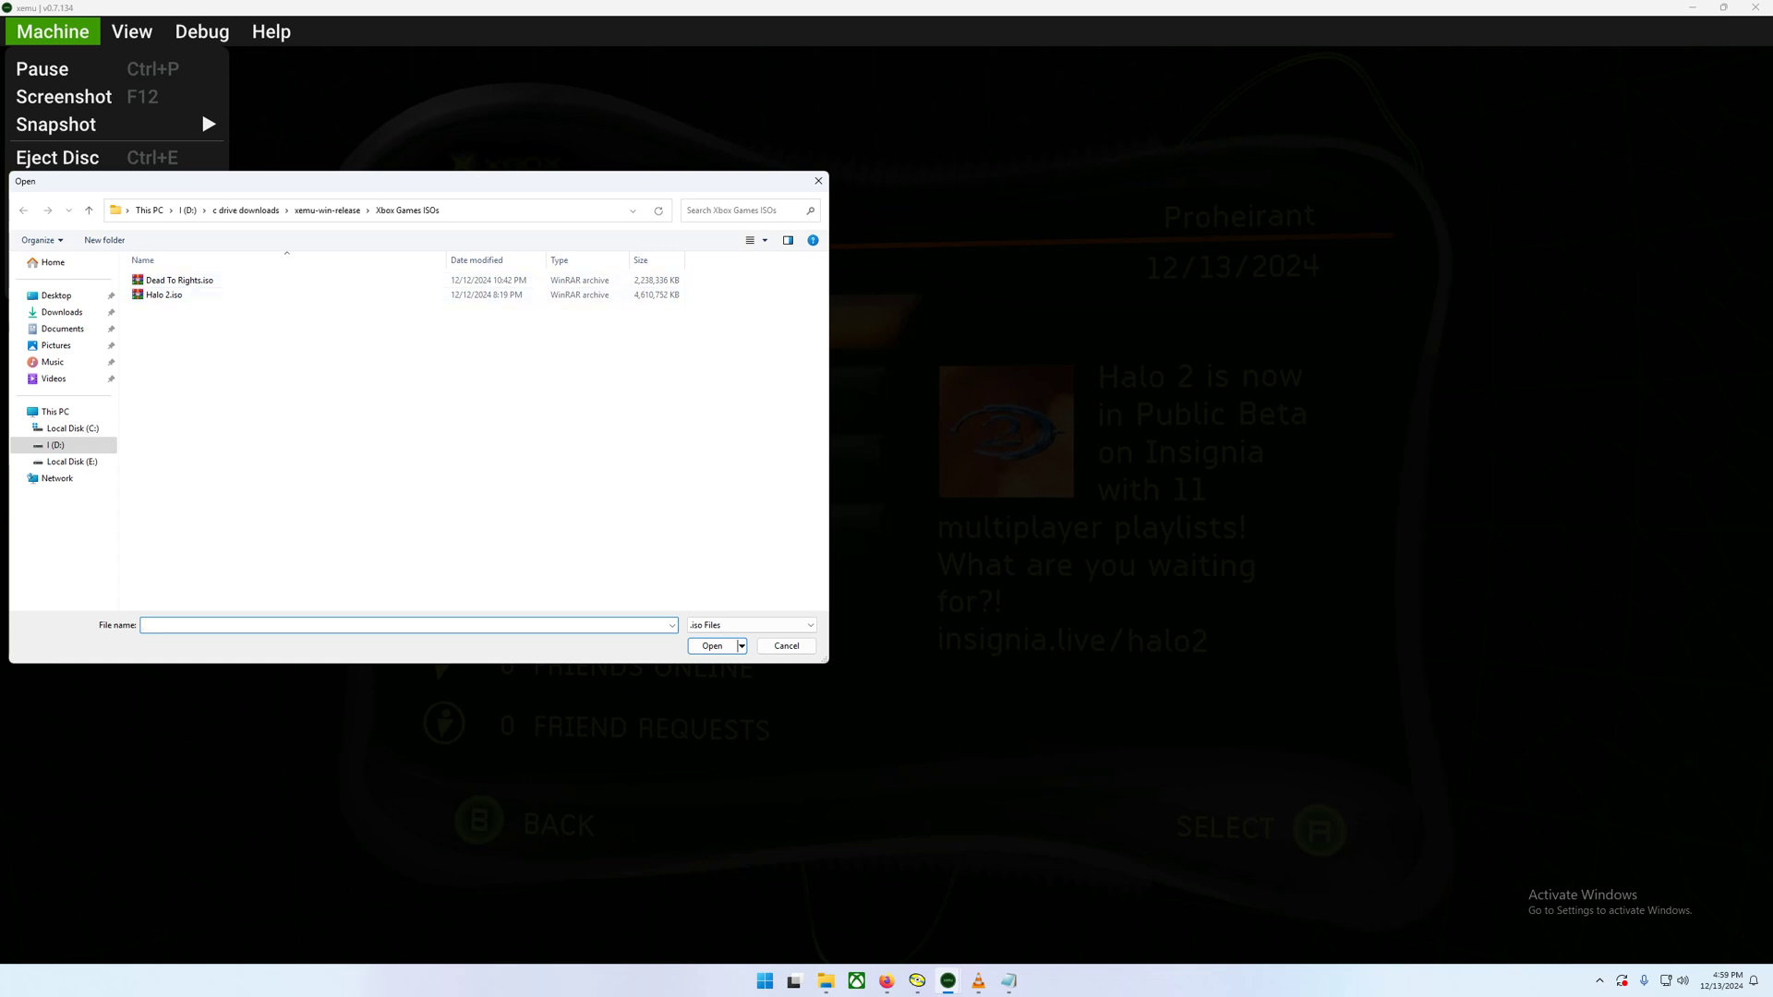
{"action": "left_click", "coordinate": [327, 211]}
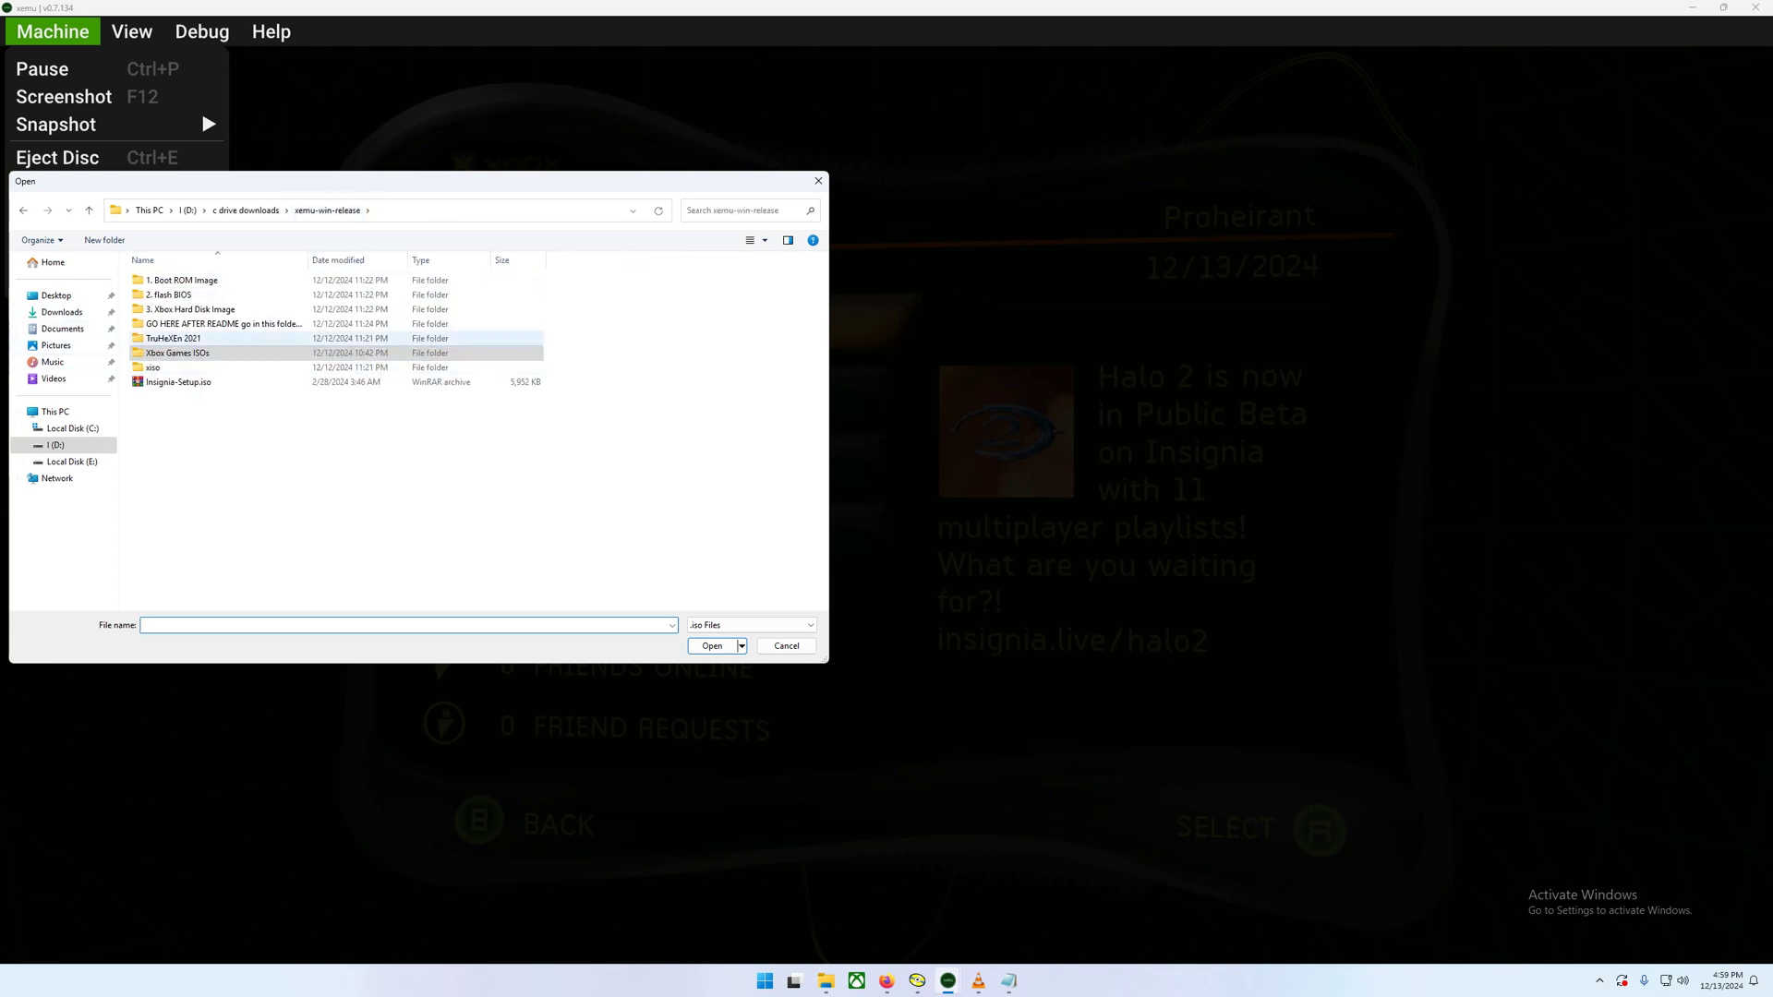
{"action": "double_click", "coordinate": [175, 338]}
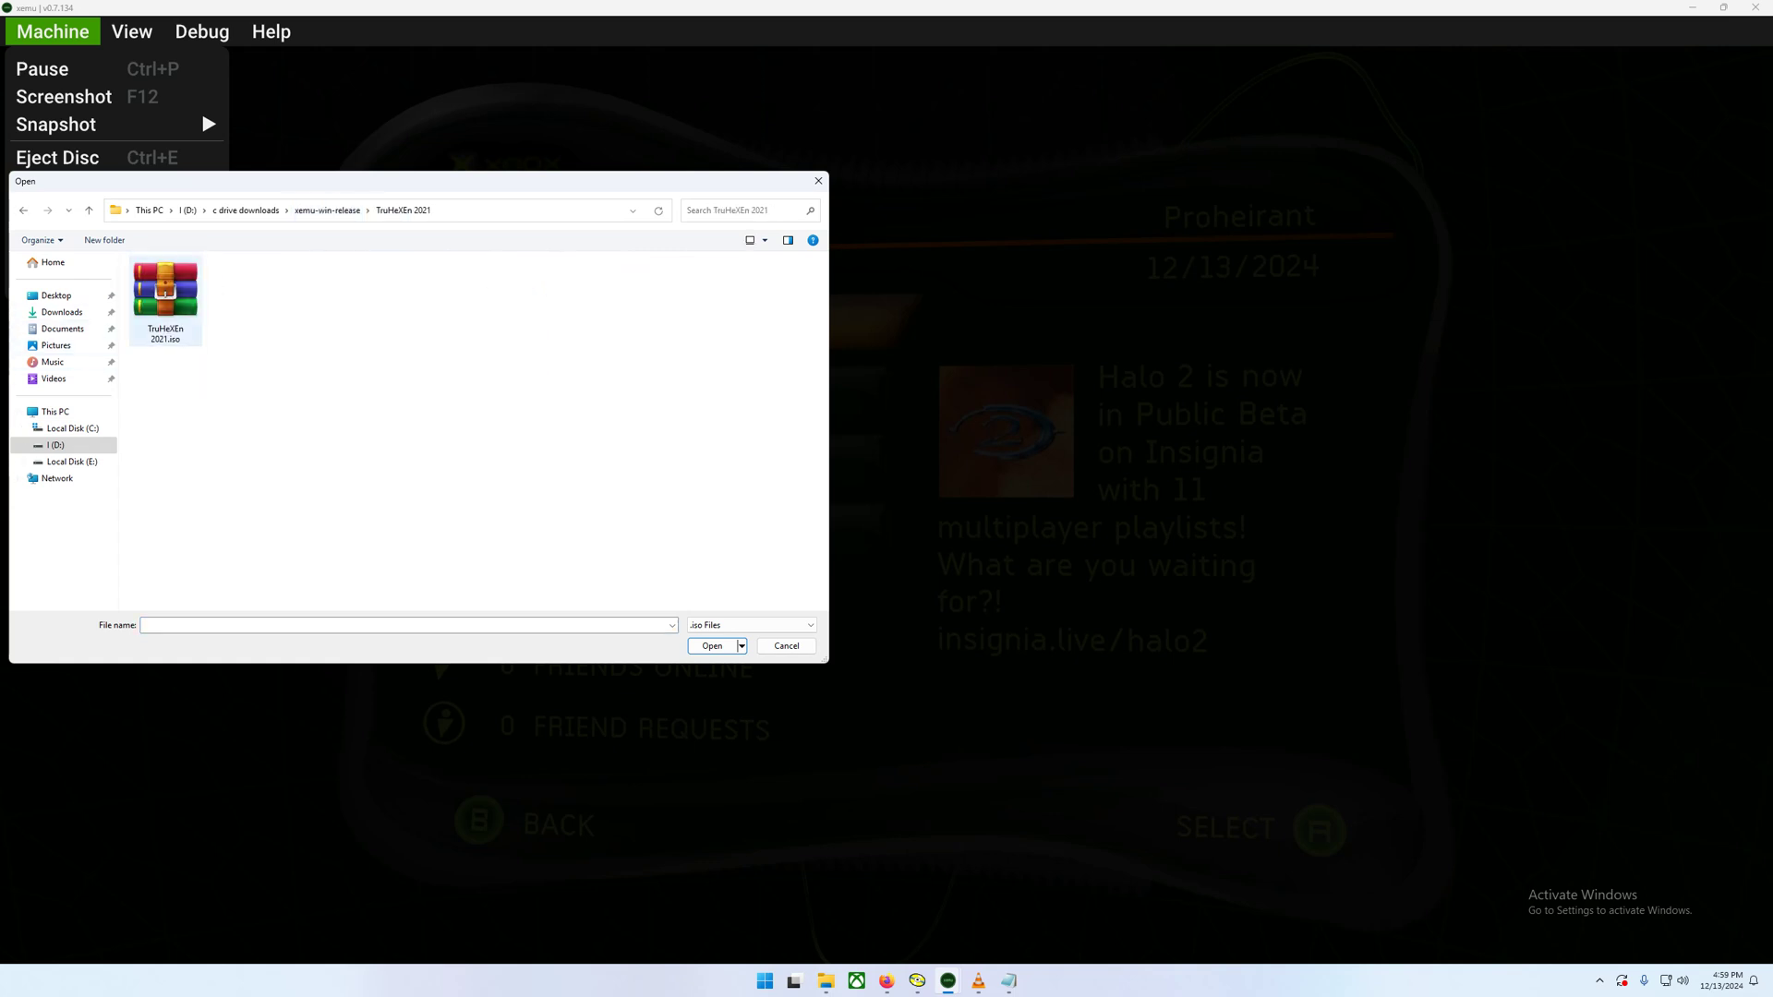
{"action": "left_click", "coordinate": [165, 294]}
{"action": "left_click", "coordinate": [712, 645]}
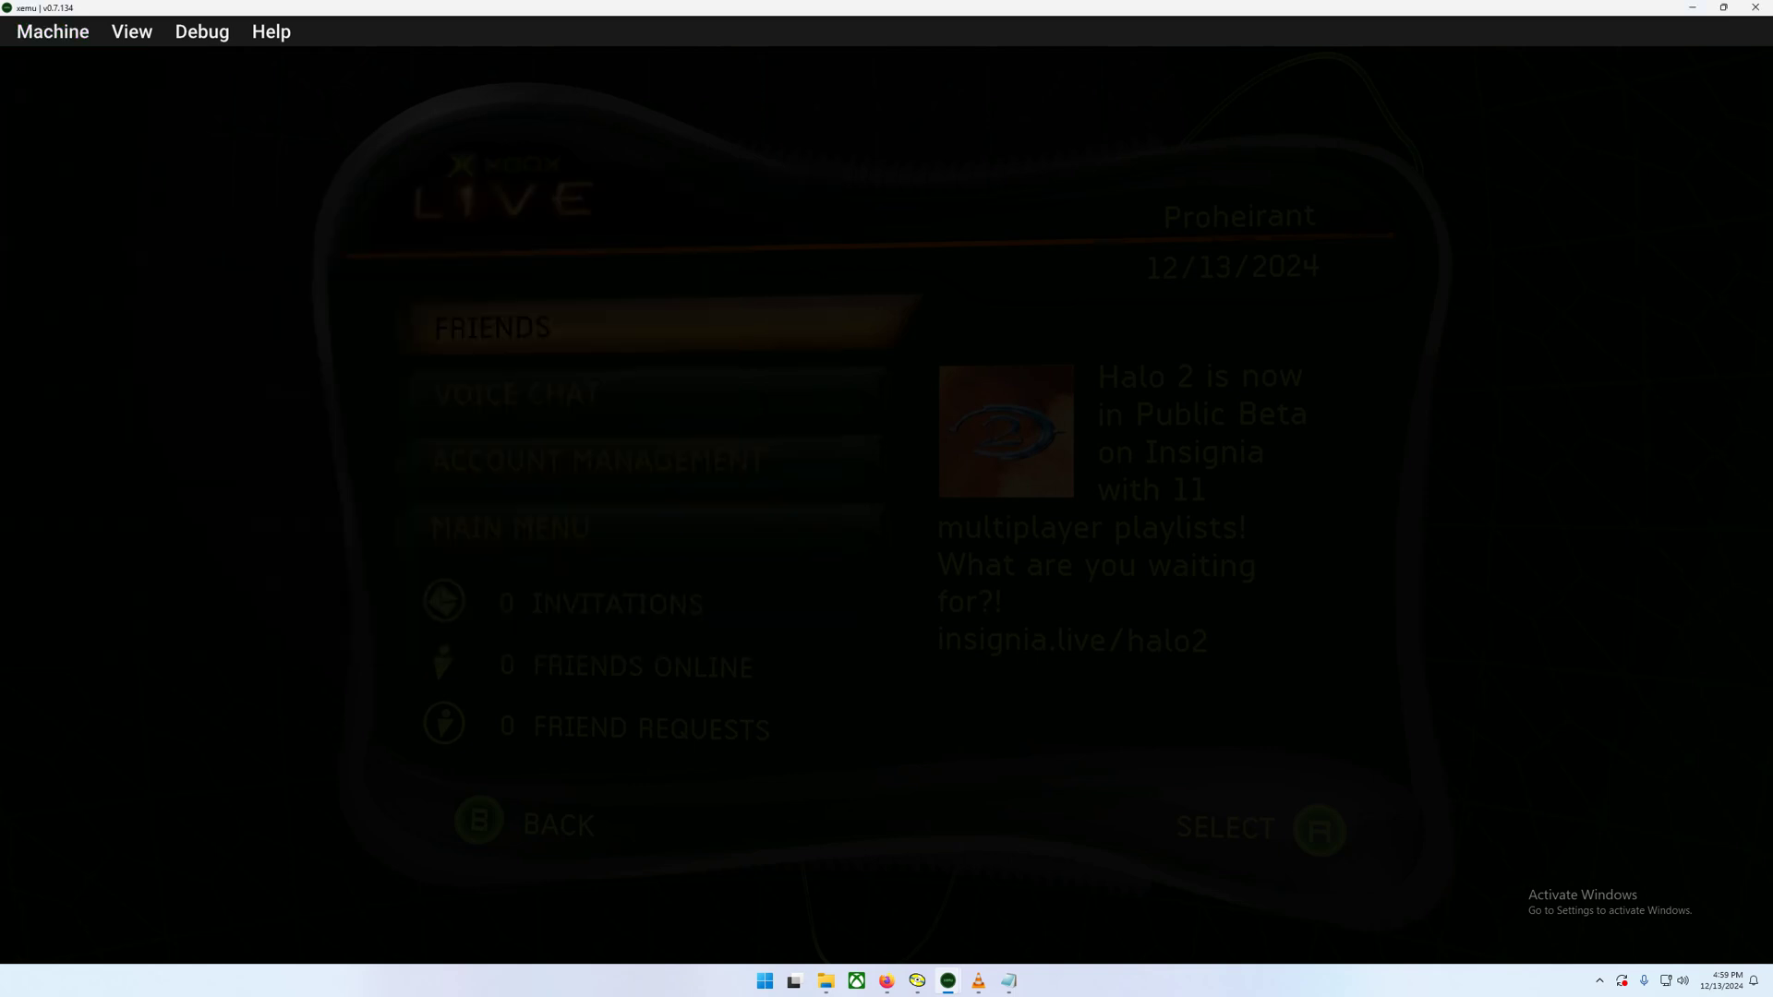
Step: Check the emulator's machine commands and read the dashboard restore and Insignia instructions in read this first.txt
{"action": "mouse_move", "coordinate": [825, 981]}
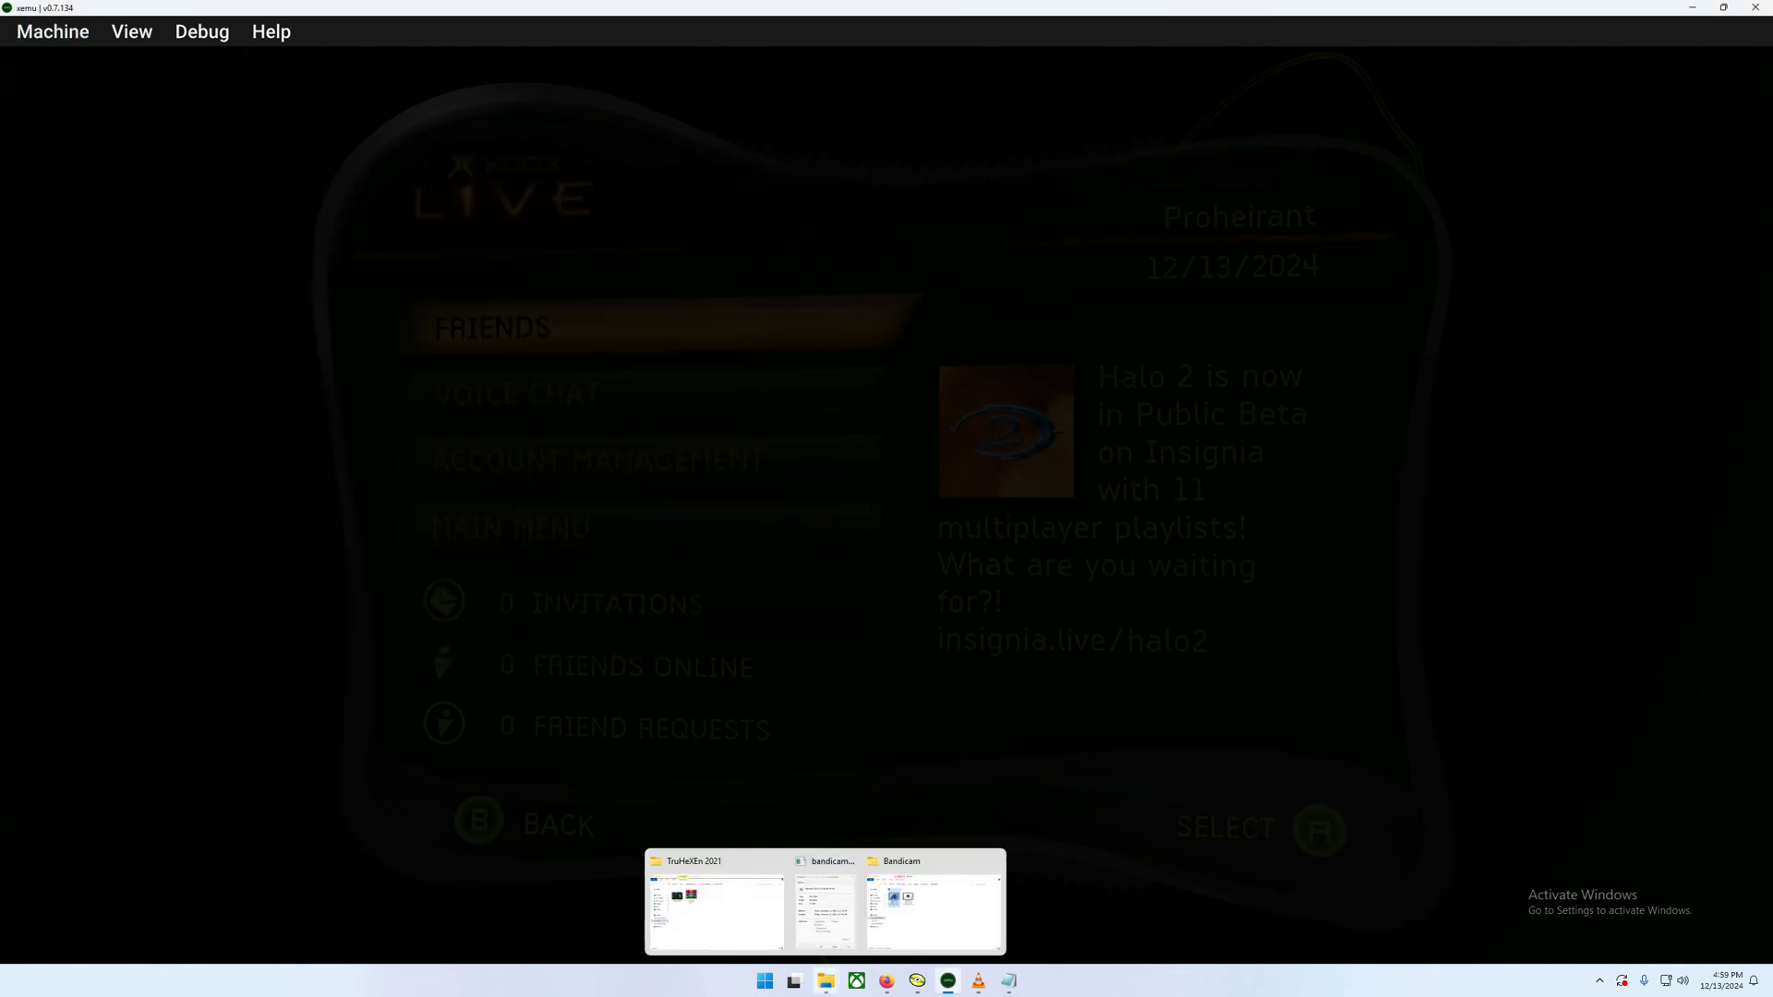
{"action": "left_click", "coordinate": [53, 31]}
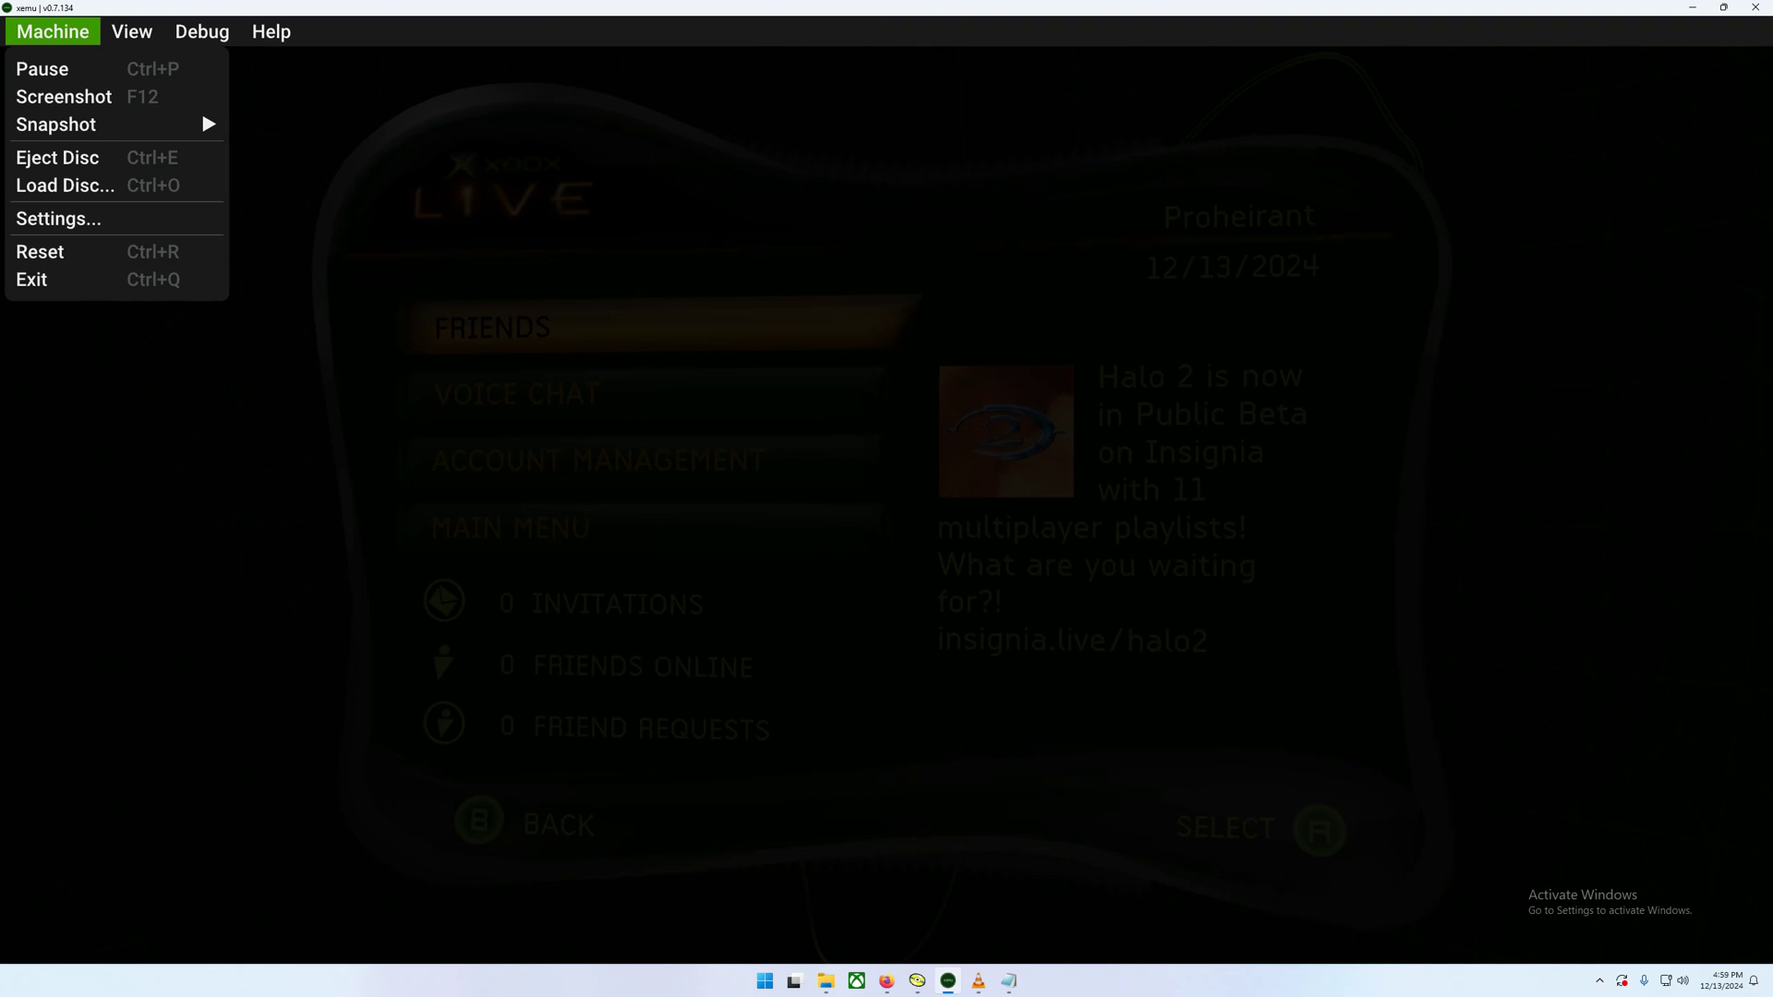
{"action": "key", "text": "Escape"}
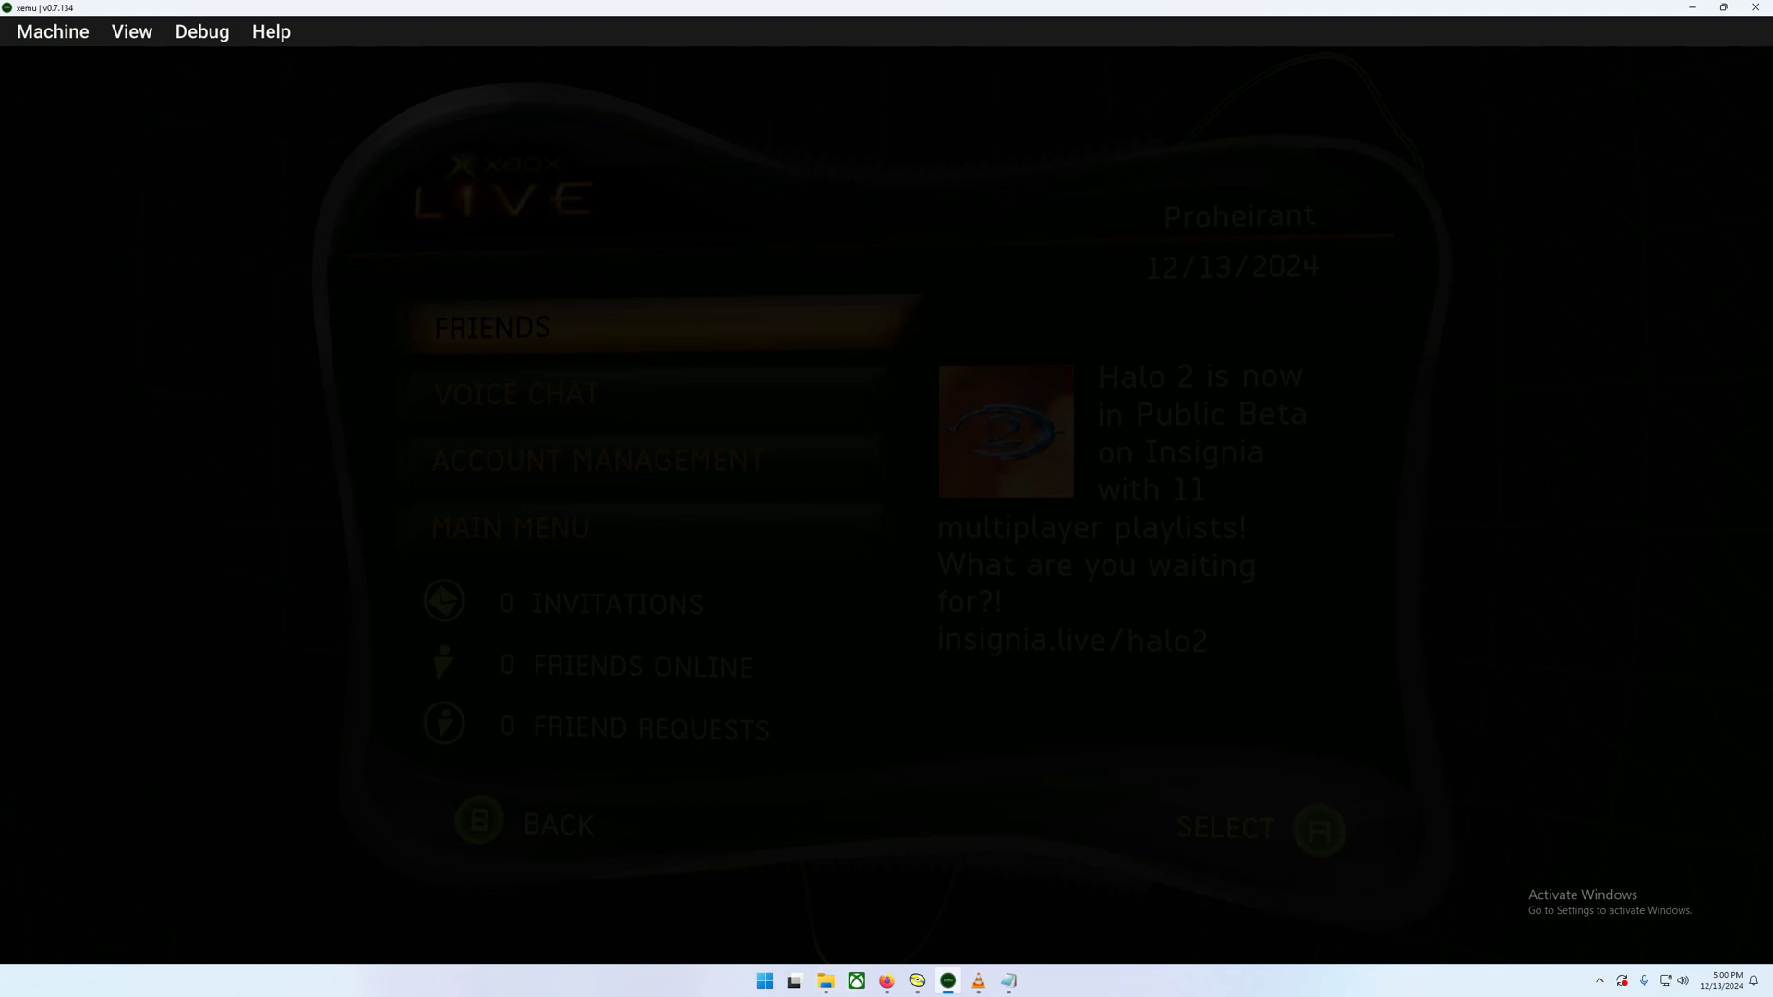
{"action": "mouse_move", "coordinate": [1008, 980]}
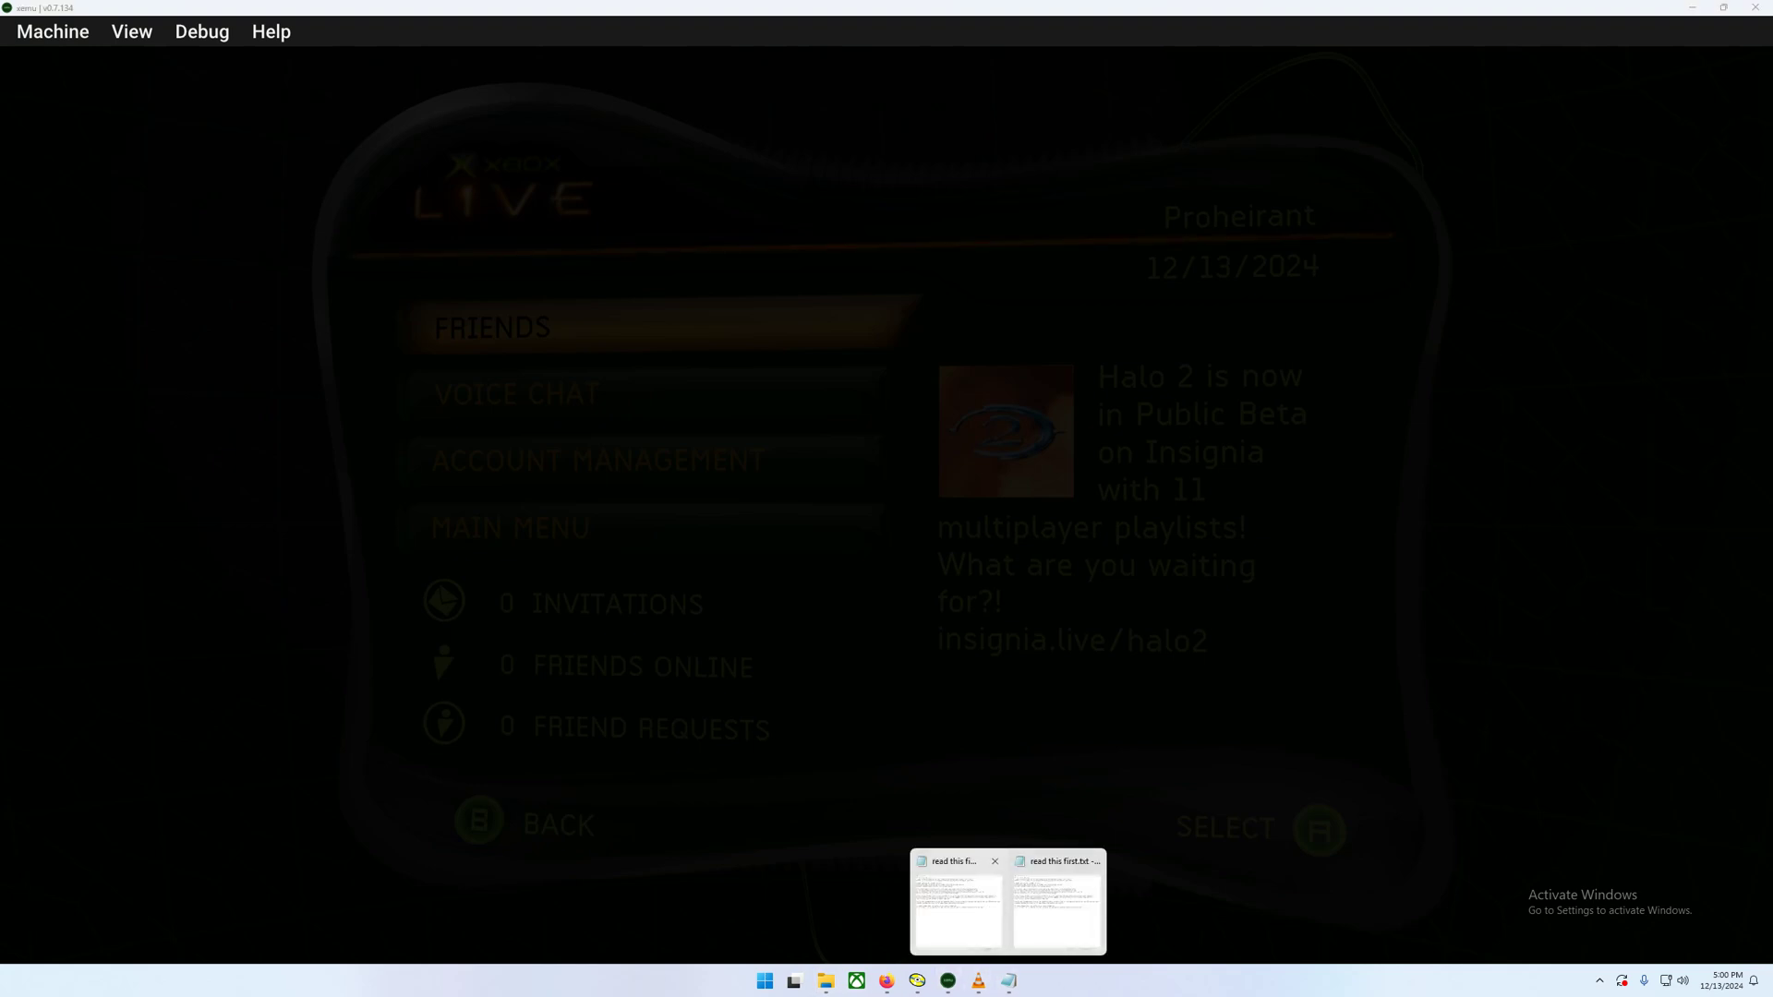
{"action": "left_click", "coordinate": [1058, 910]}
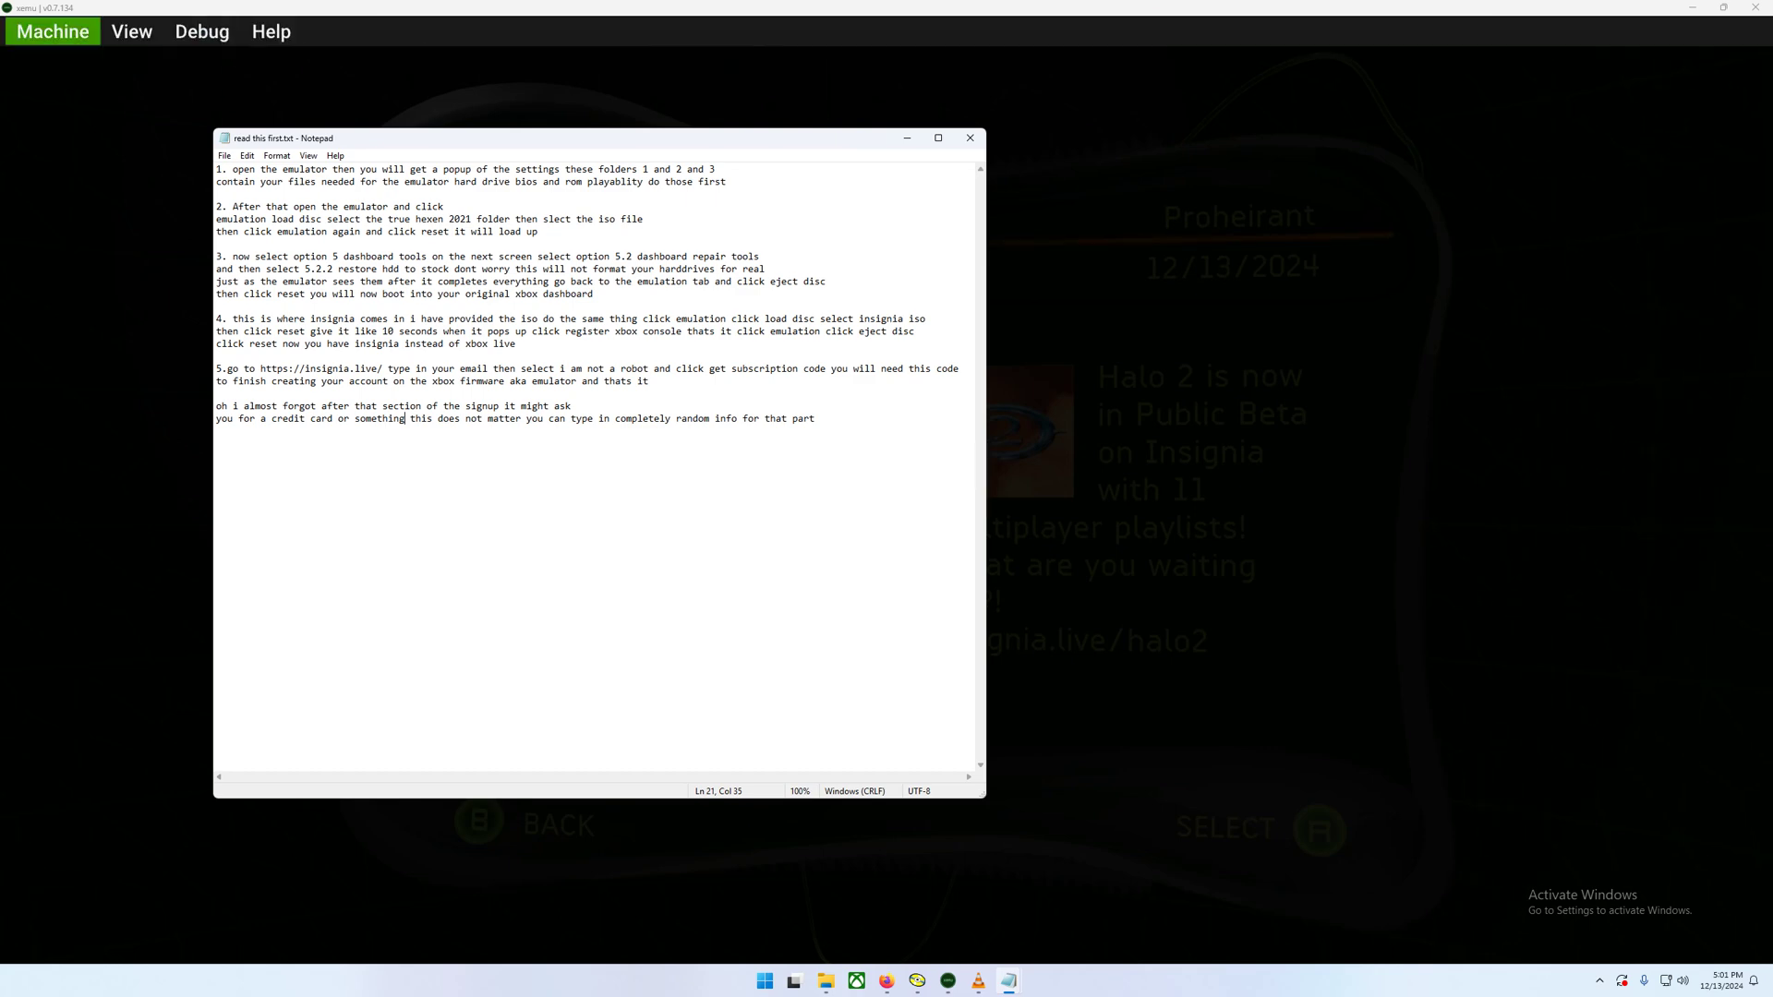
Step: Return to the emulator and examine the machine commands for ejecting the disc and resetting the console
{"action": "left_click", "coordinate": [52, 31]}
{"action": "key", "text": "Up"}
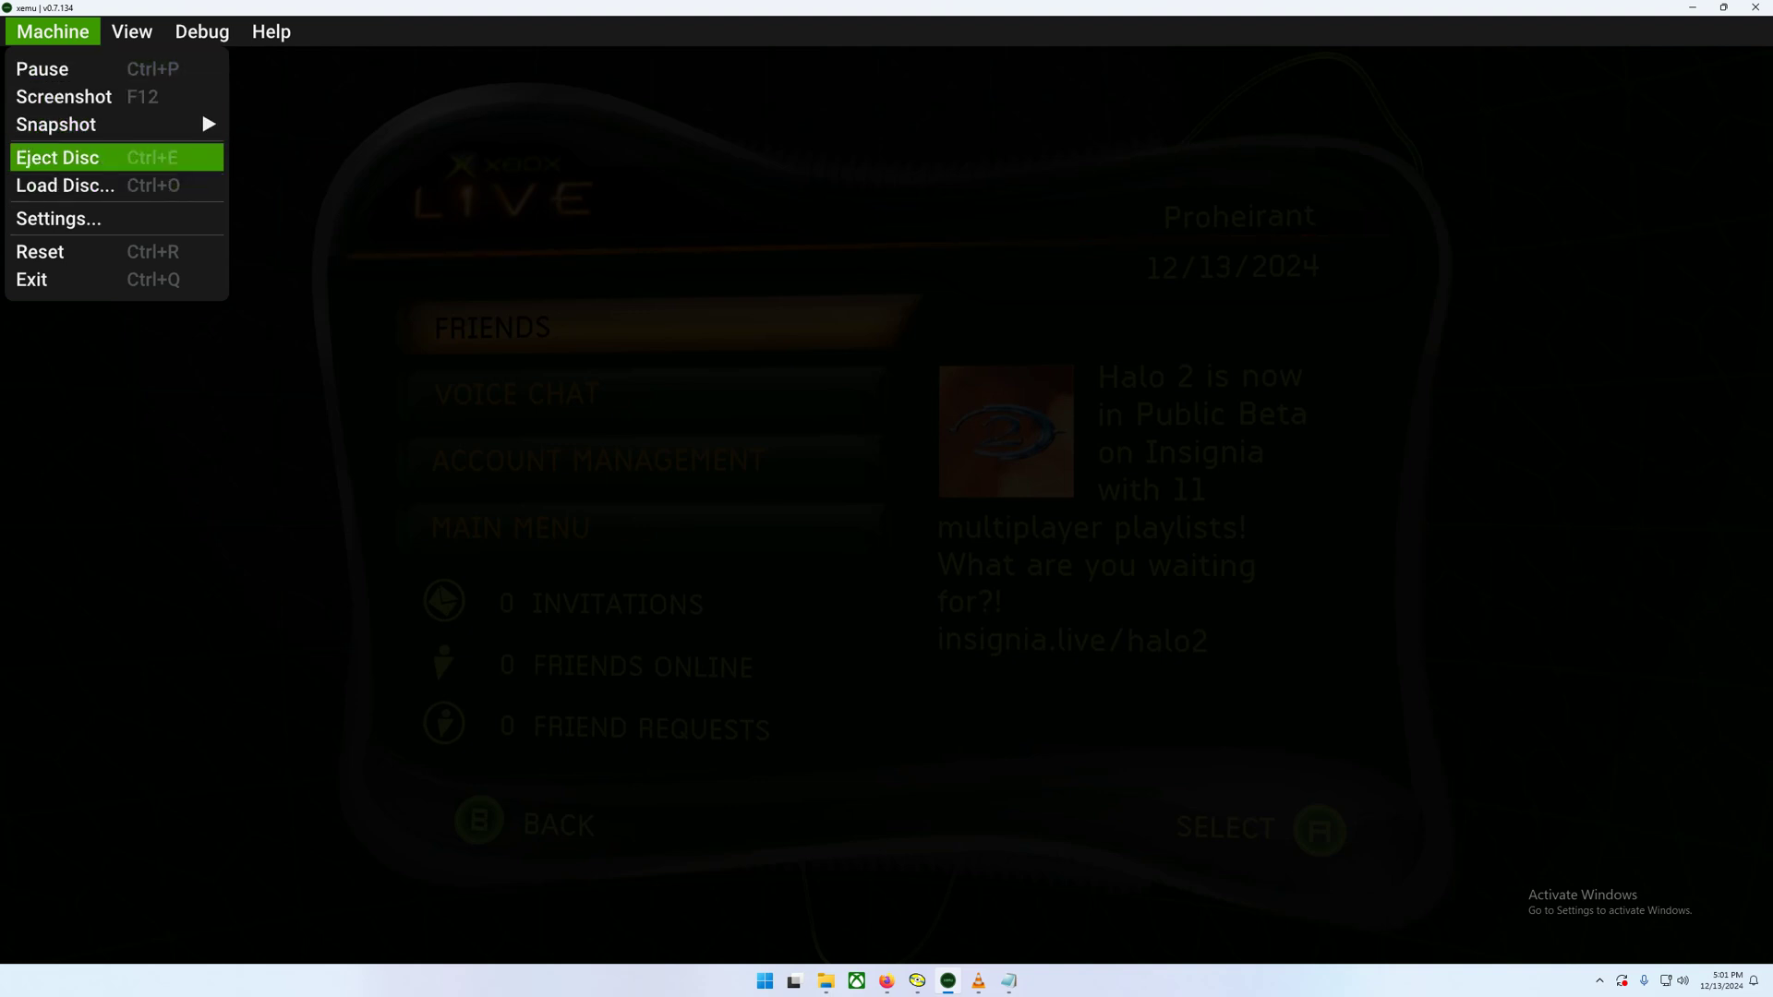
{"action": "key", "text": "Down"}
{"action": "key", "text": "Down"}
{"action": "key", "text": "Down"}
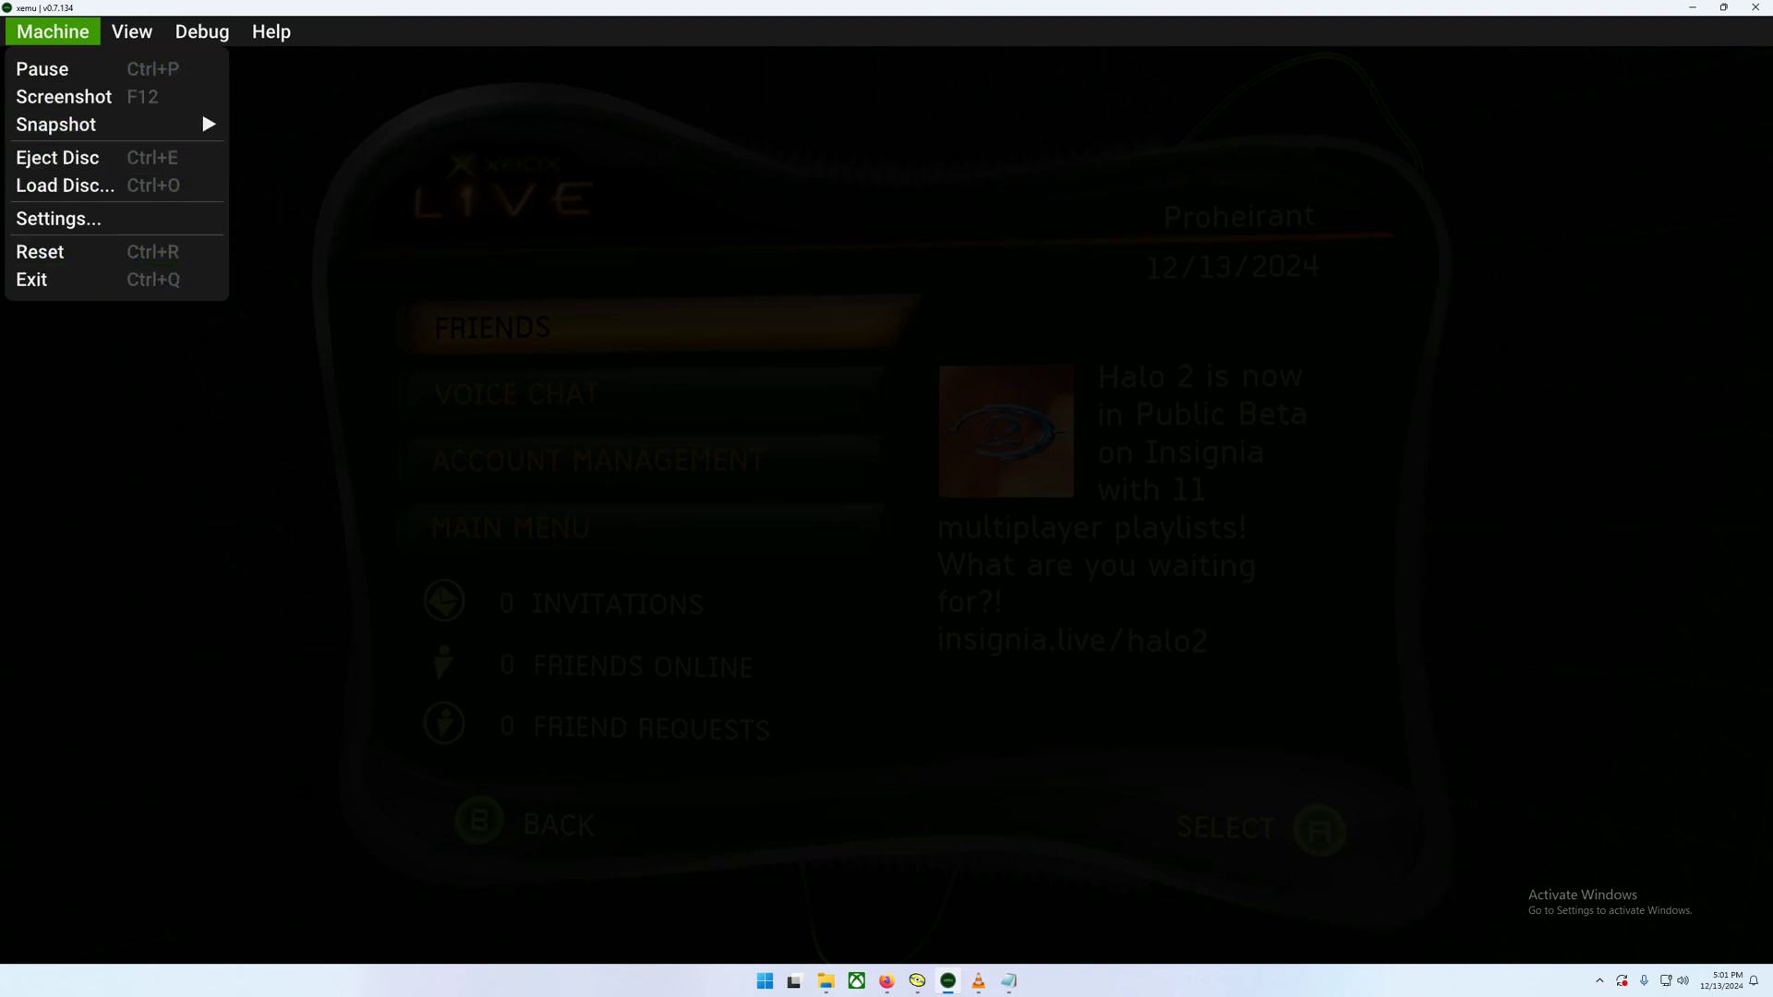
{"action": "key", "text": "Escape"}
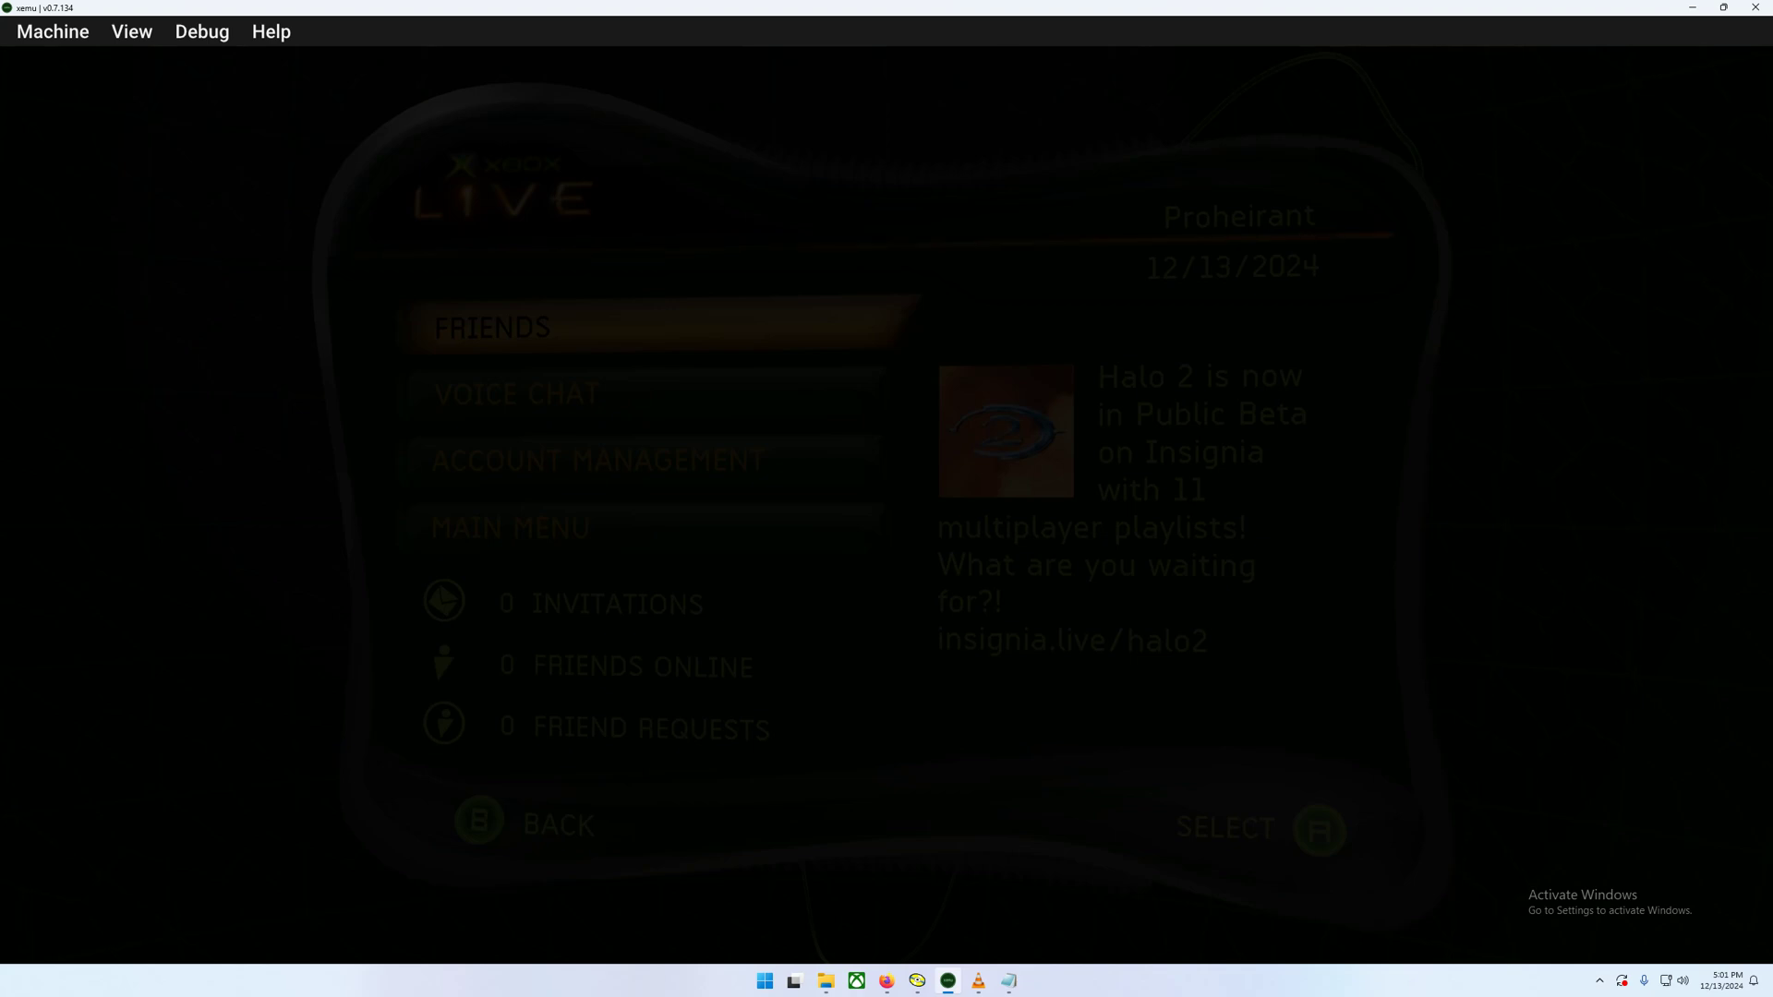
Step: Switch to File Explorer and view the xemu-win-release folder to locate Insignia-Setup.iso
{"action": "mouse_move", "coordinate": [826, 981]}
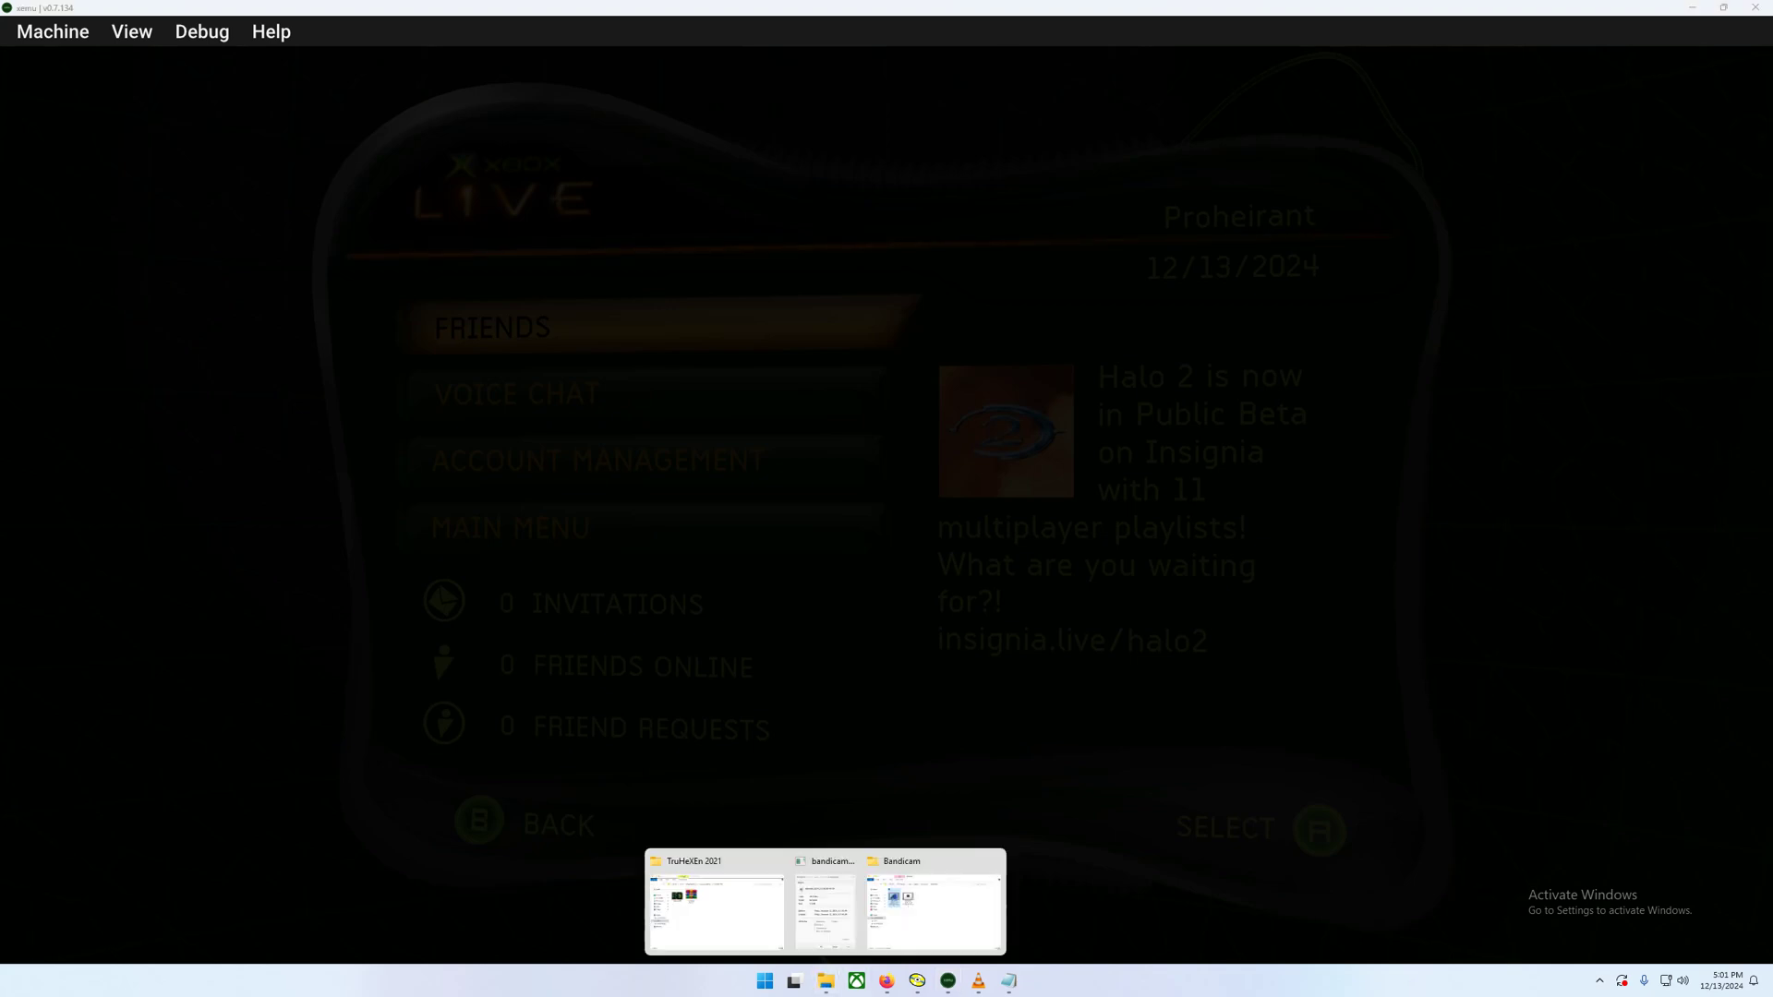
{"action": "left_click", "coordinate": [715, 910]}
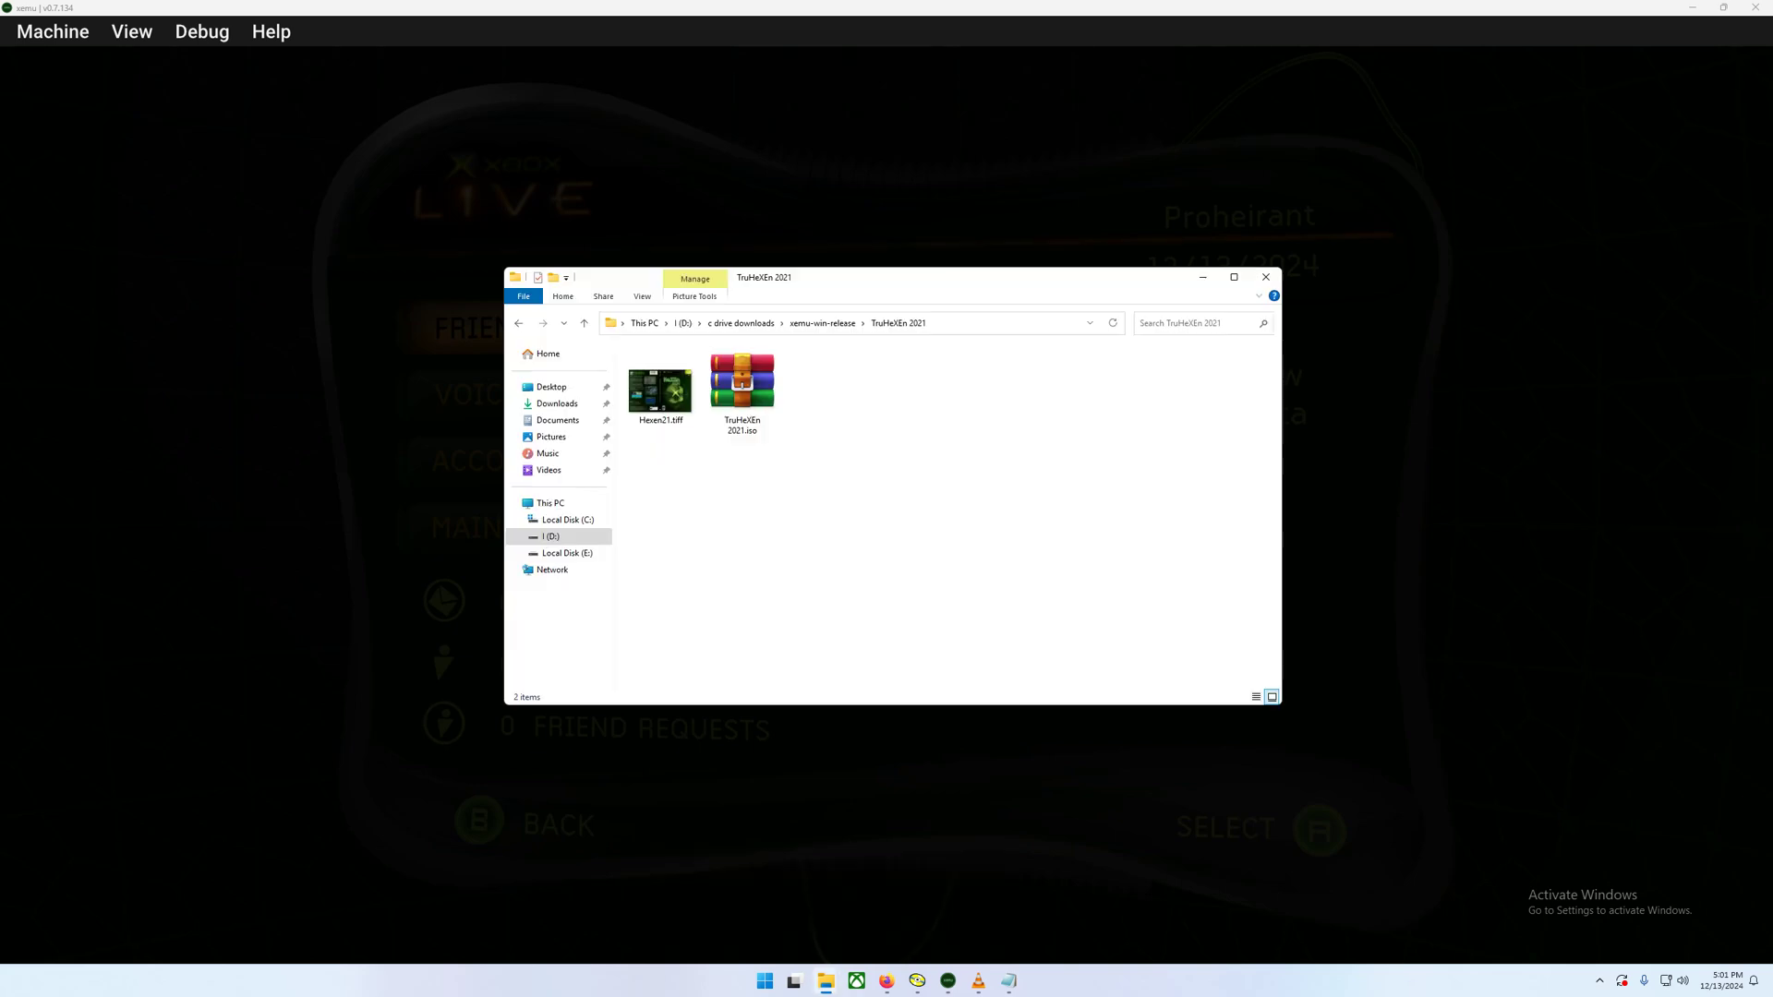
{"action": "left_click", "coordinate": [822, 323]}
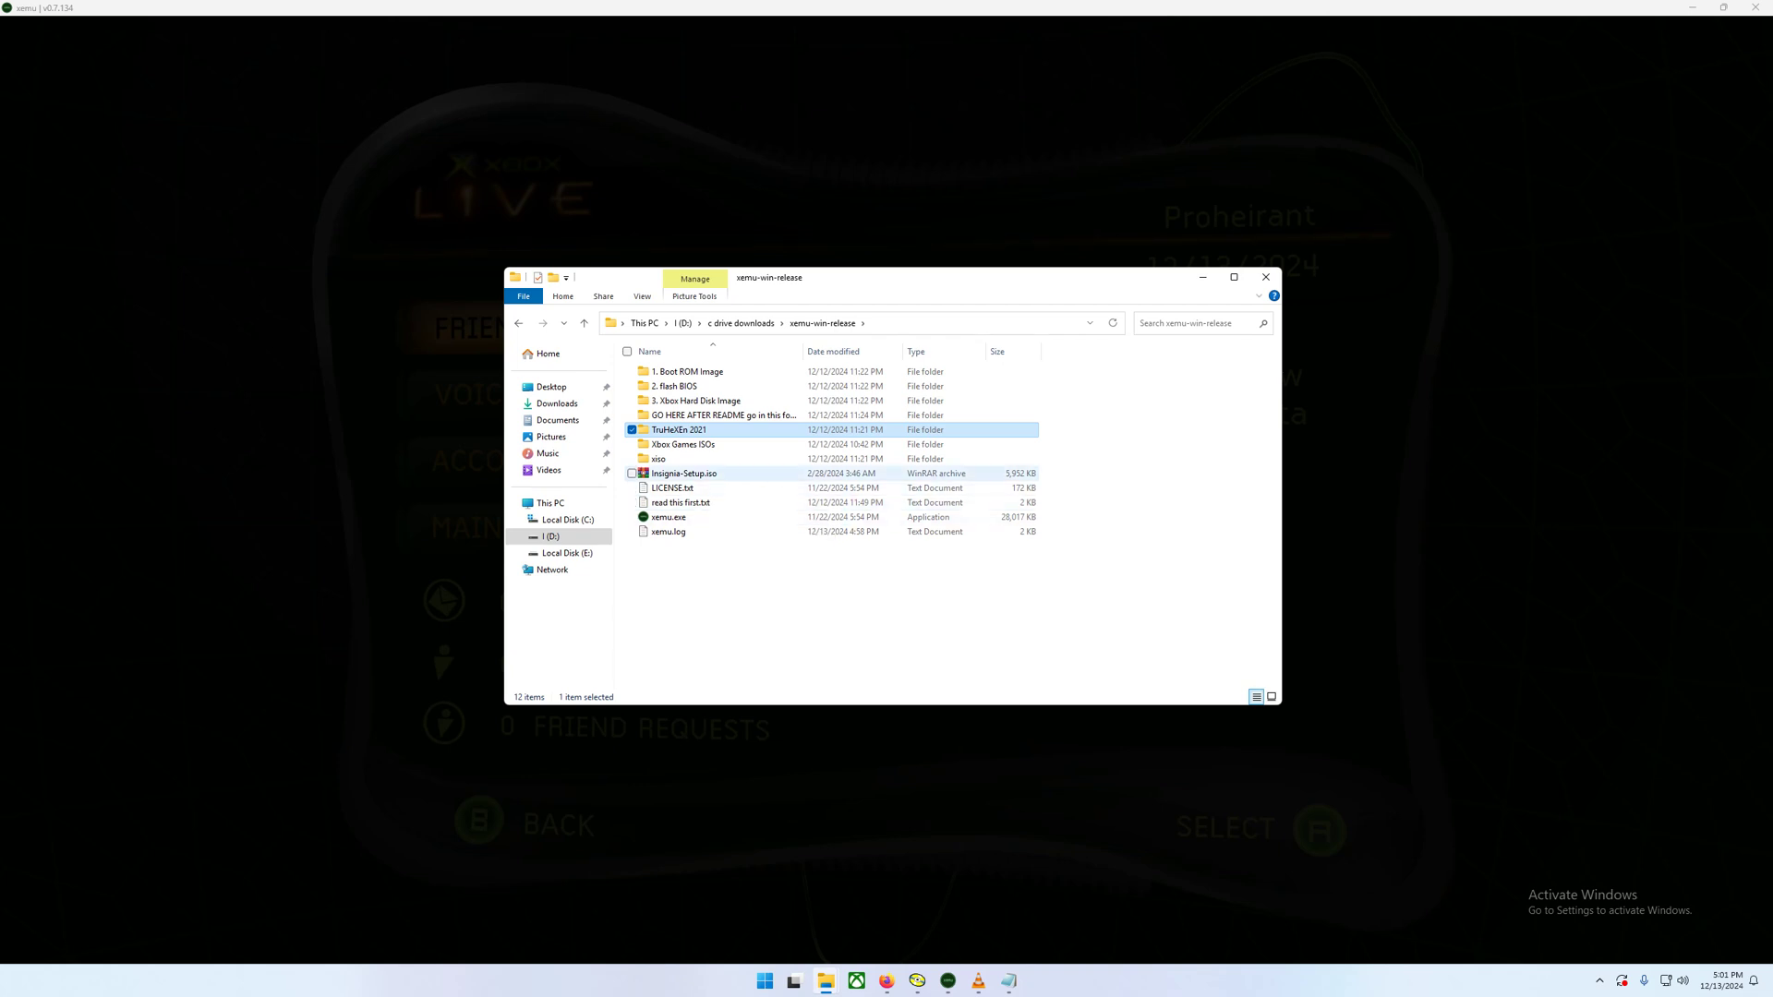
Step: Look for Insignia-Setup.iso in xemu-win-release while choosing a disc, close the file dialog without loading it, and check the reset command
{"action": "left_click", "coordinate": [53, 31]}
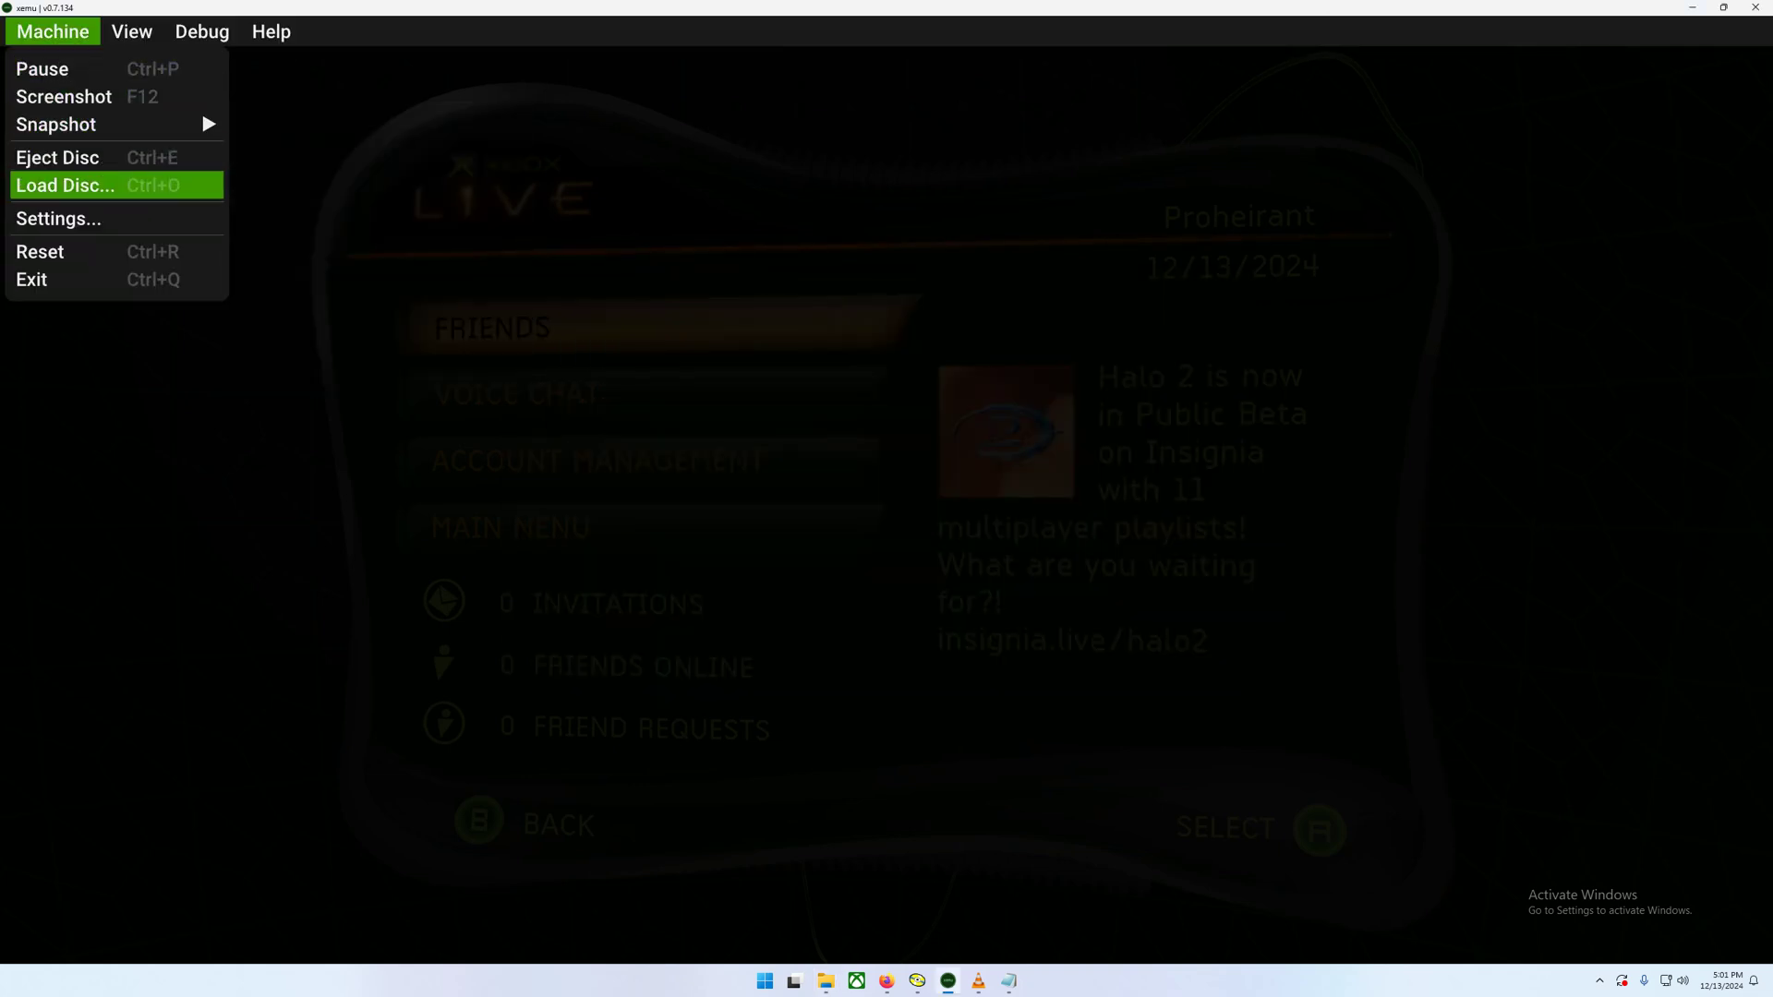
{"action": "left_click", "coordinate": [64, 185]}
{"action": "left_click", "coordinate": [327, 211]}
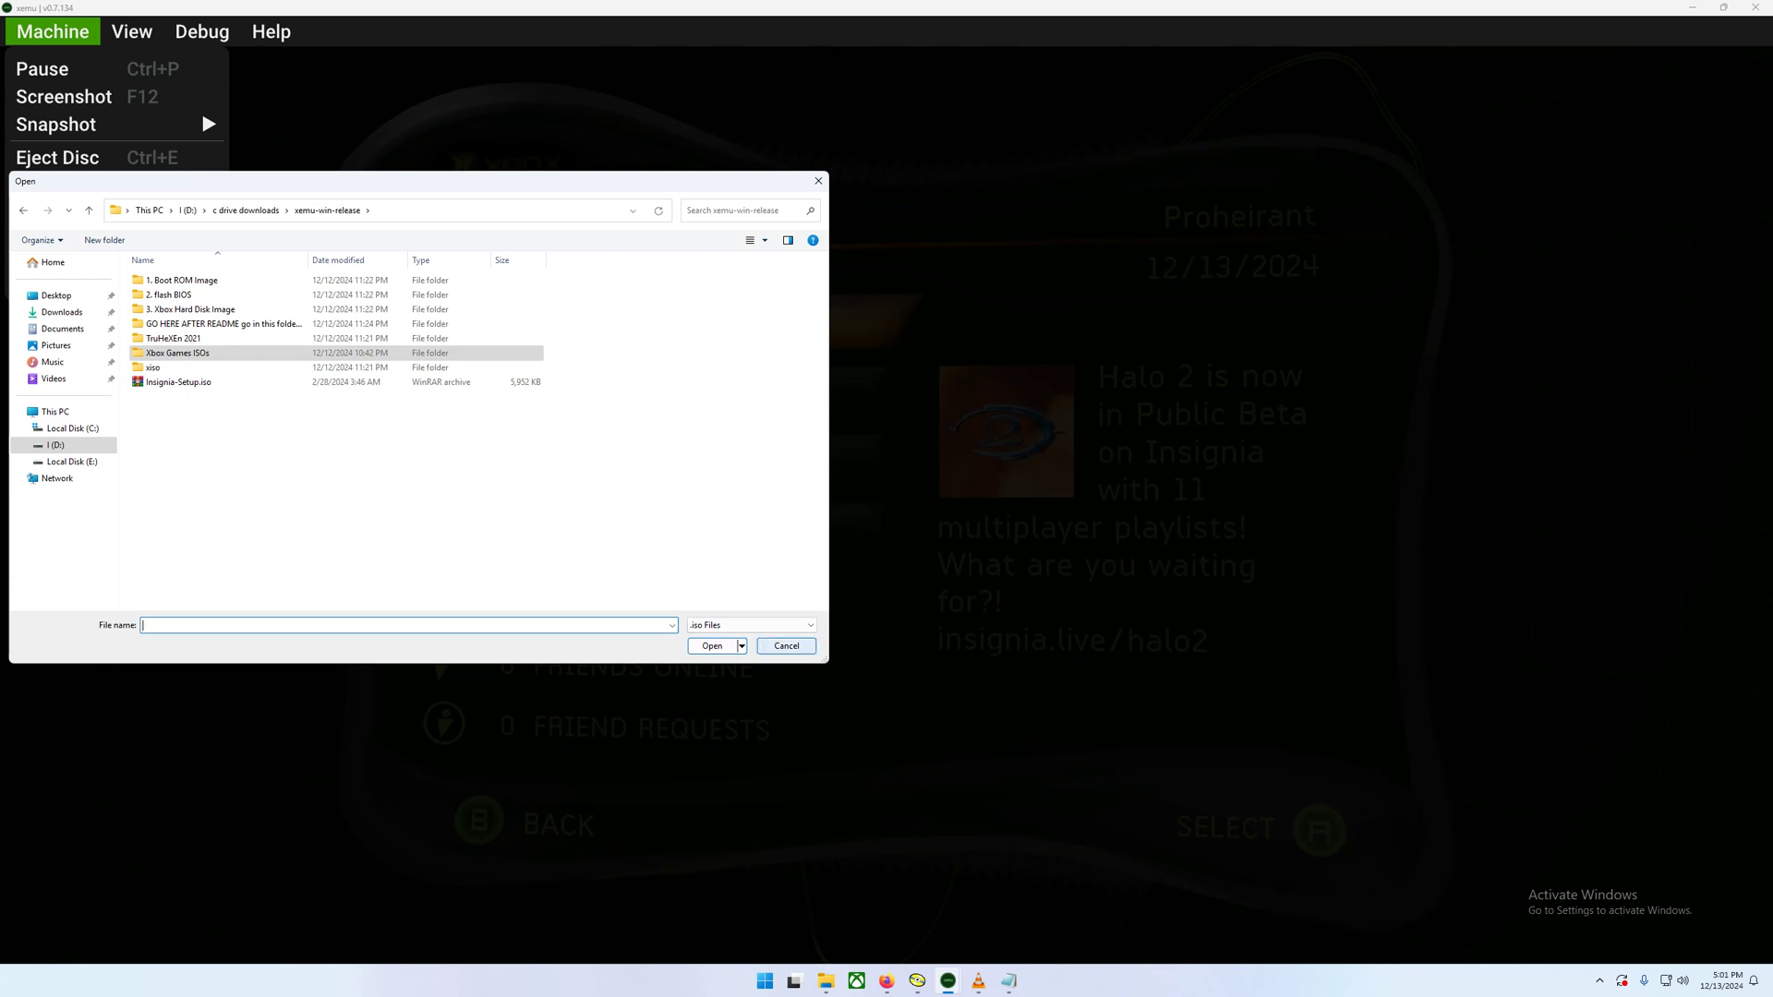
{"action": "left_click", "coordinate": [818, 181]}
{"action": "left_click", "coordinate": [52, 31]}
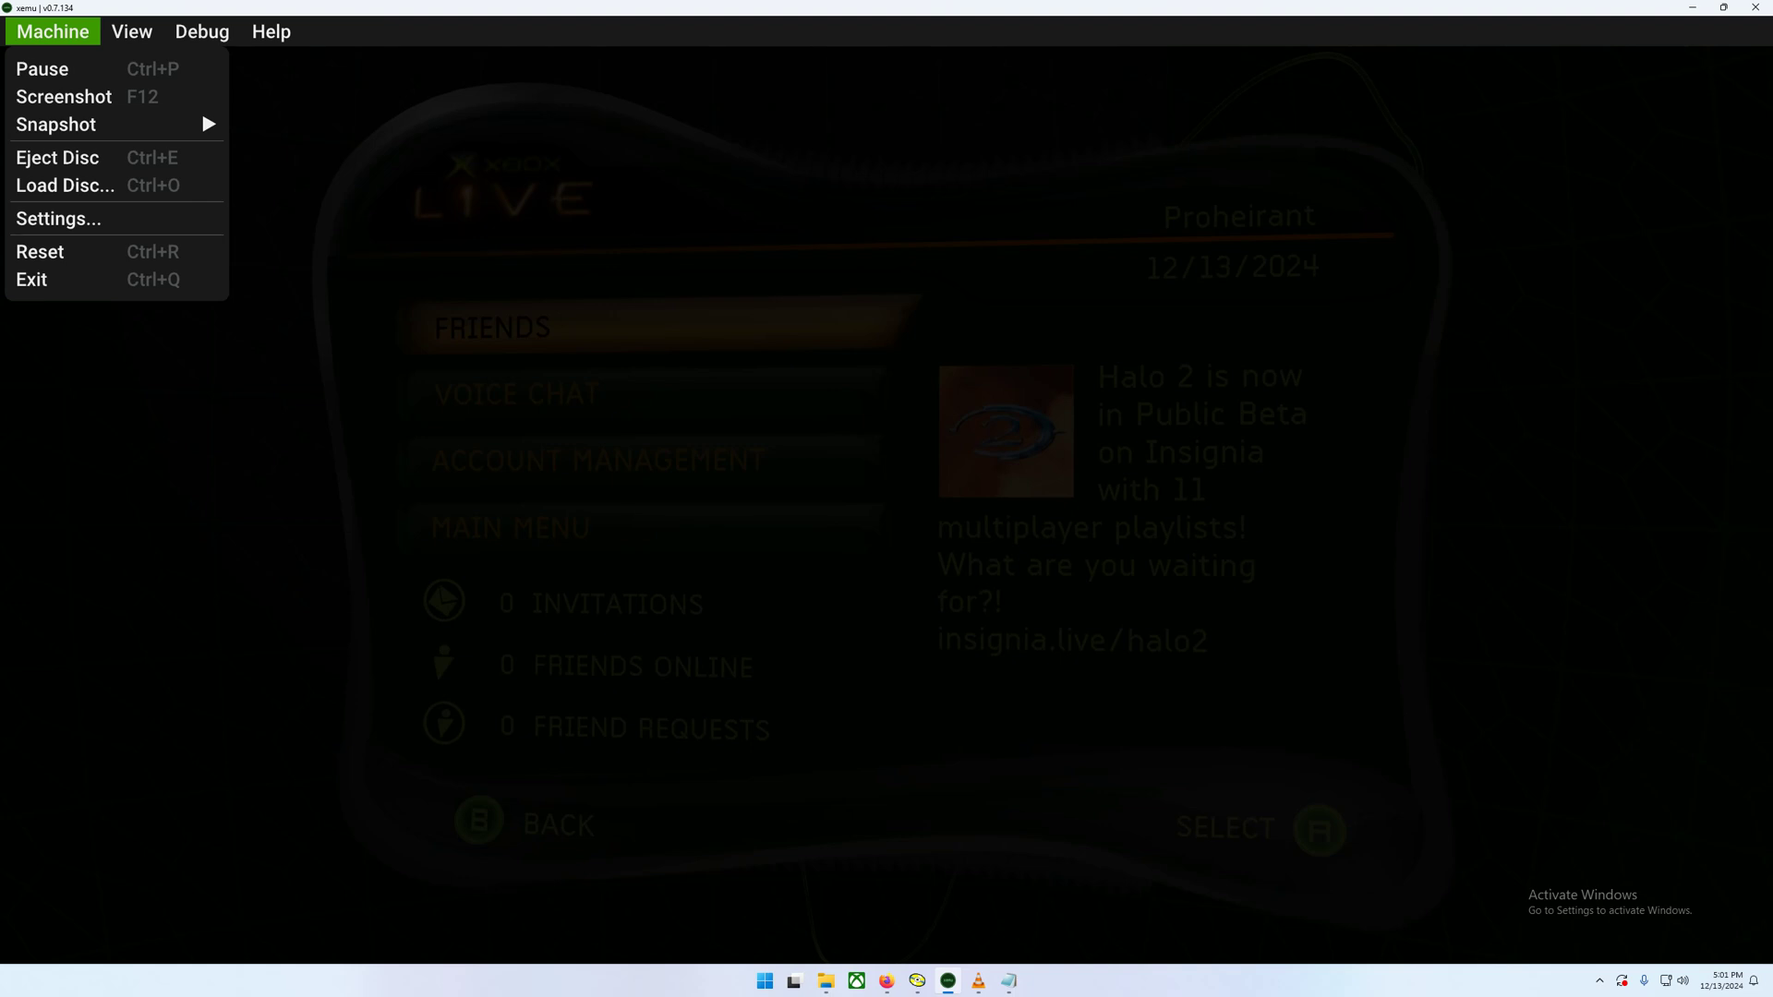
Step: Review the xemu-win-release folder in File Explorer again and return to the emulator's machine commands
{"action": "mouse_move", "coordinate": [826, 980]}
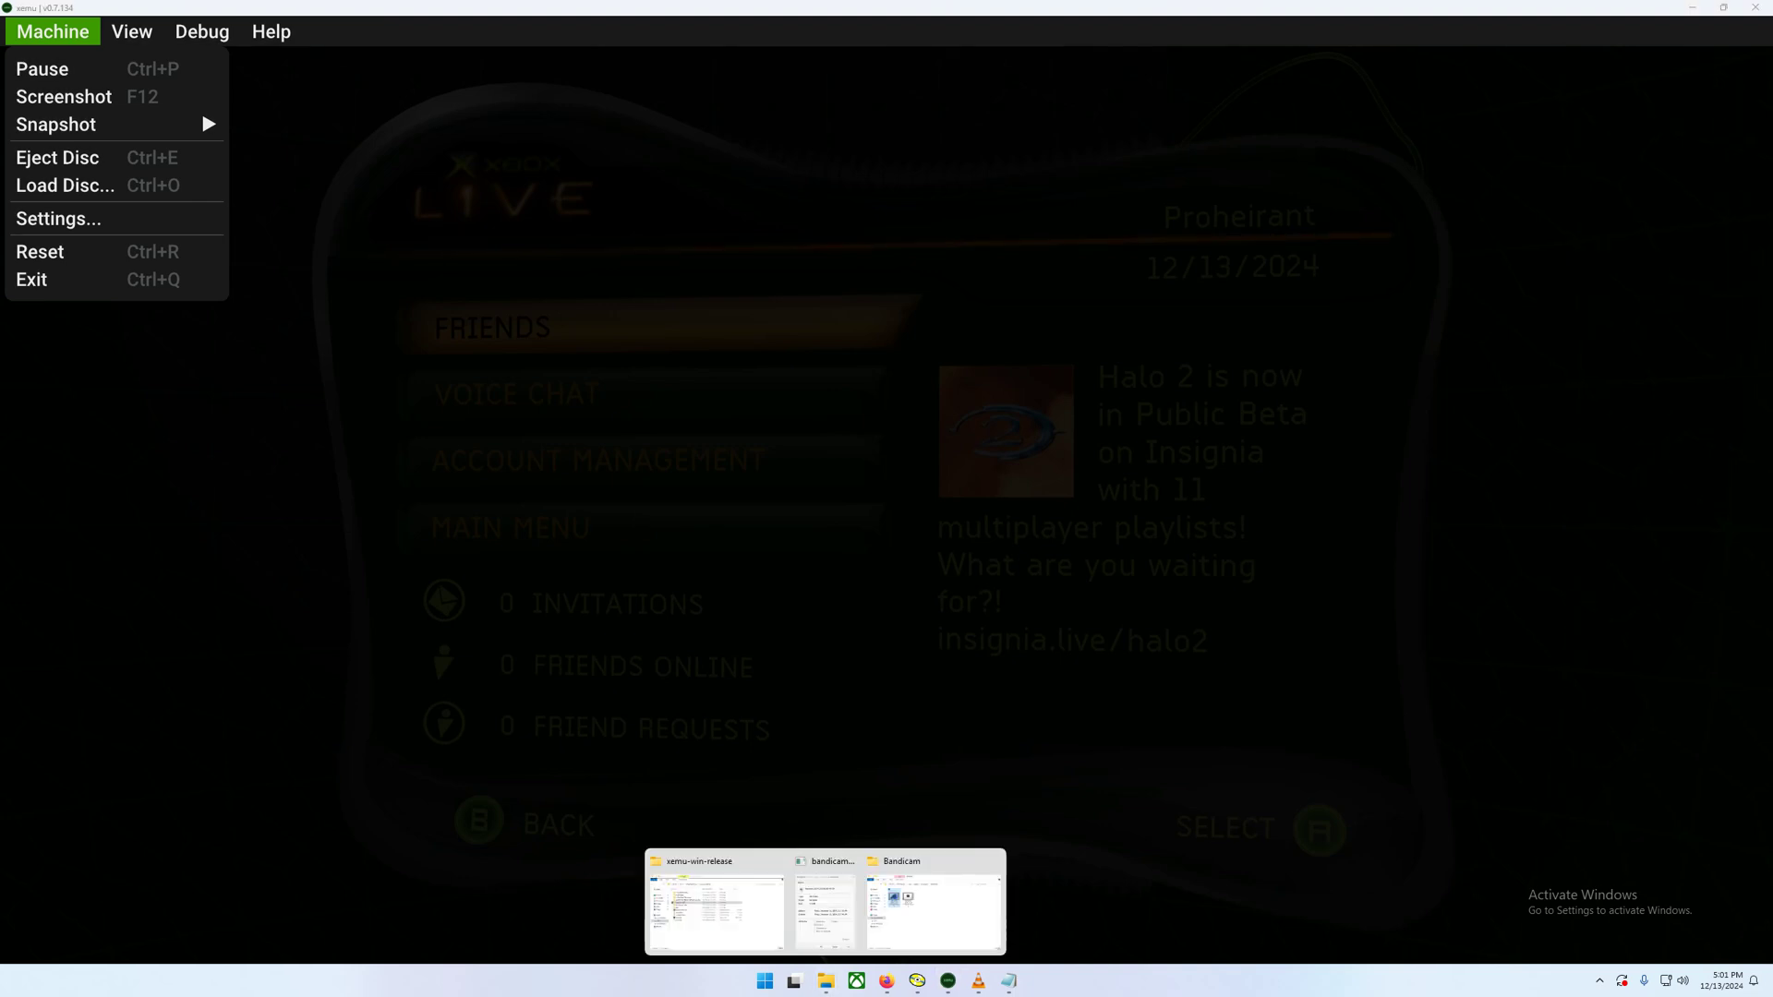
{"action": "left_click", "coordinate": [716, 910]}
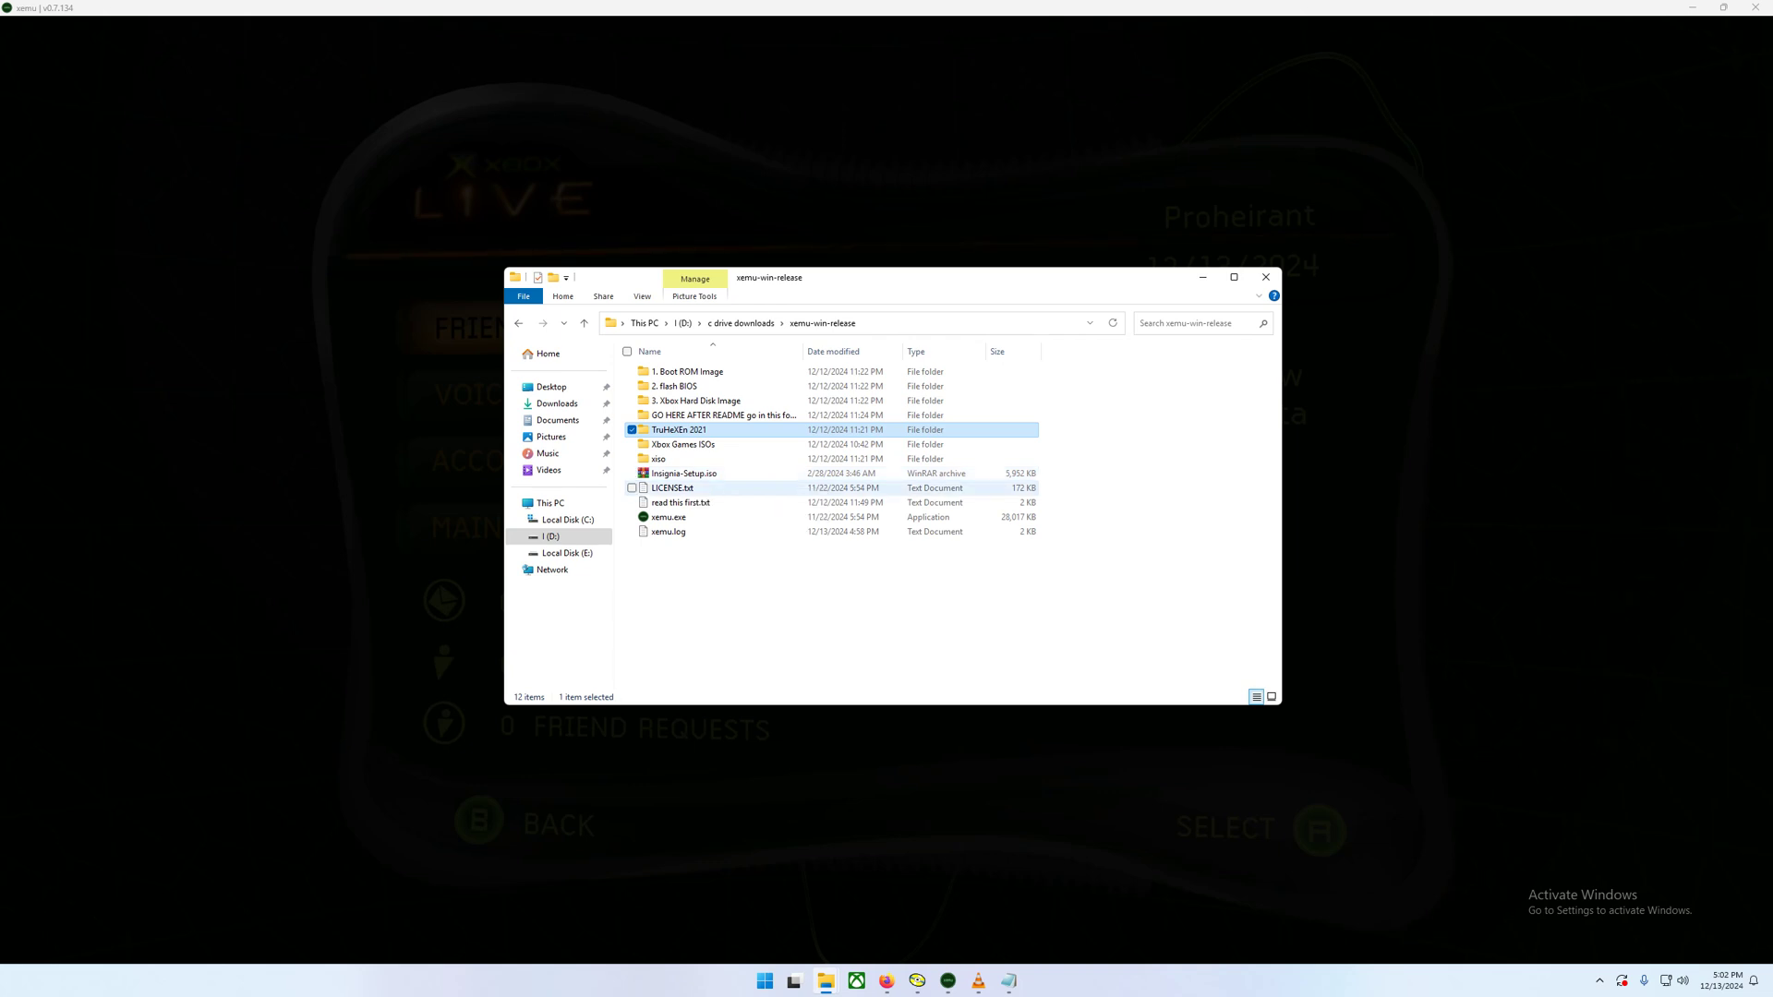
{"action": "left_click", "coordinate": [416, 231]}
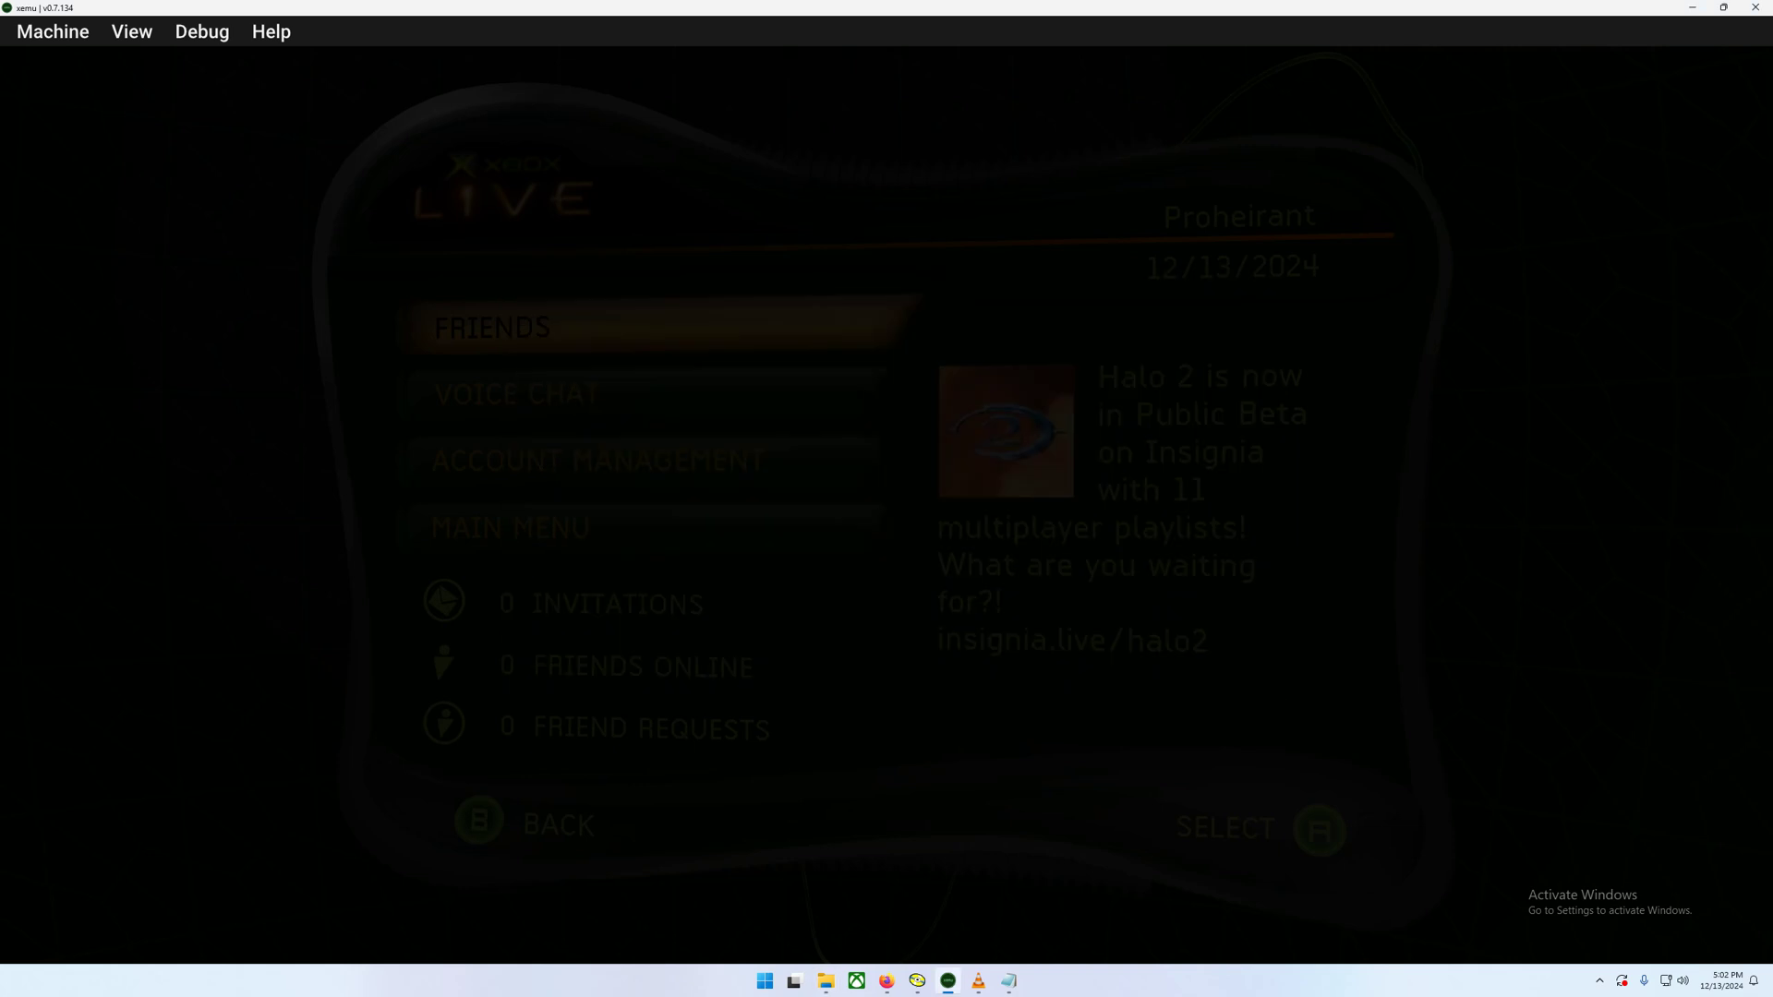
{"action": "left_click", "coordinate": [52, 31]}
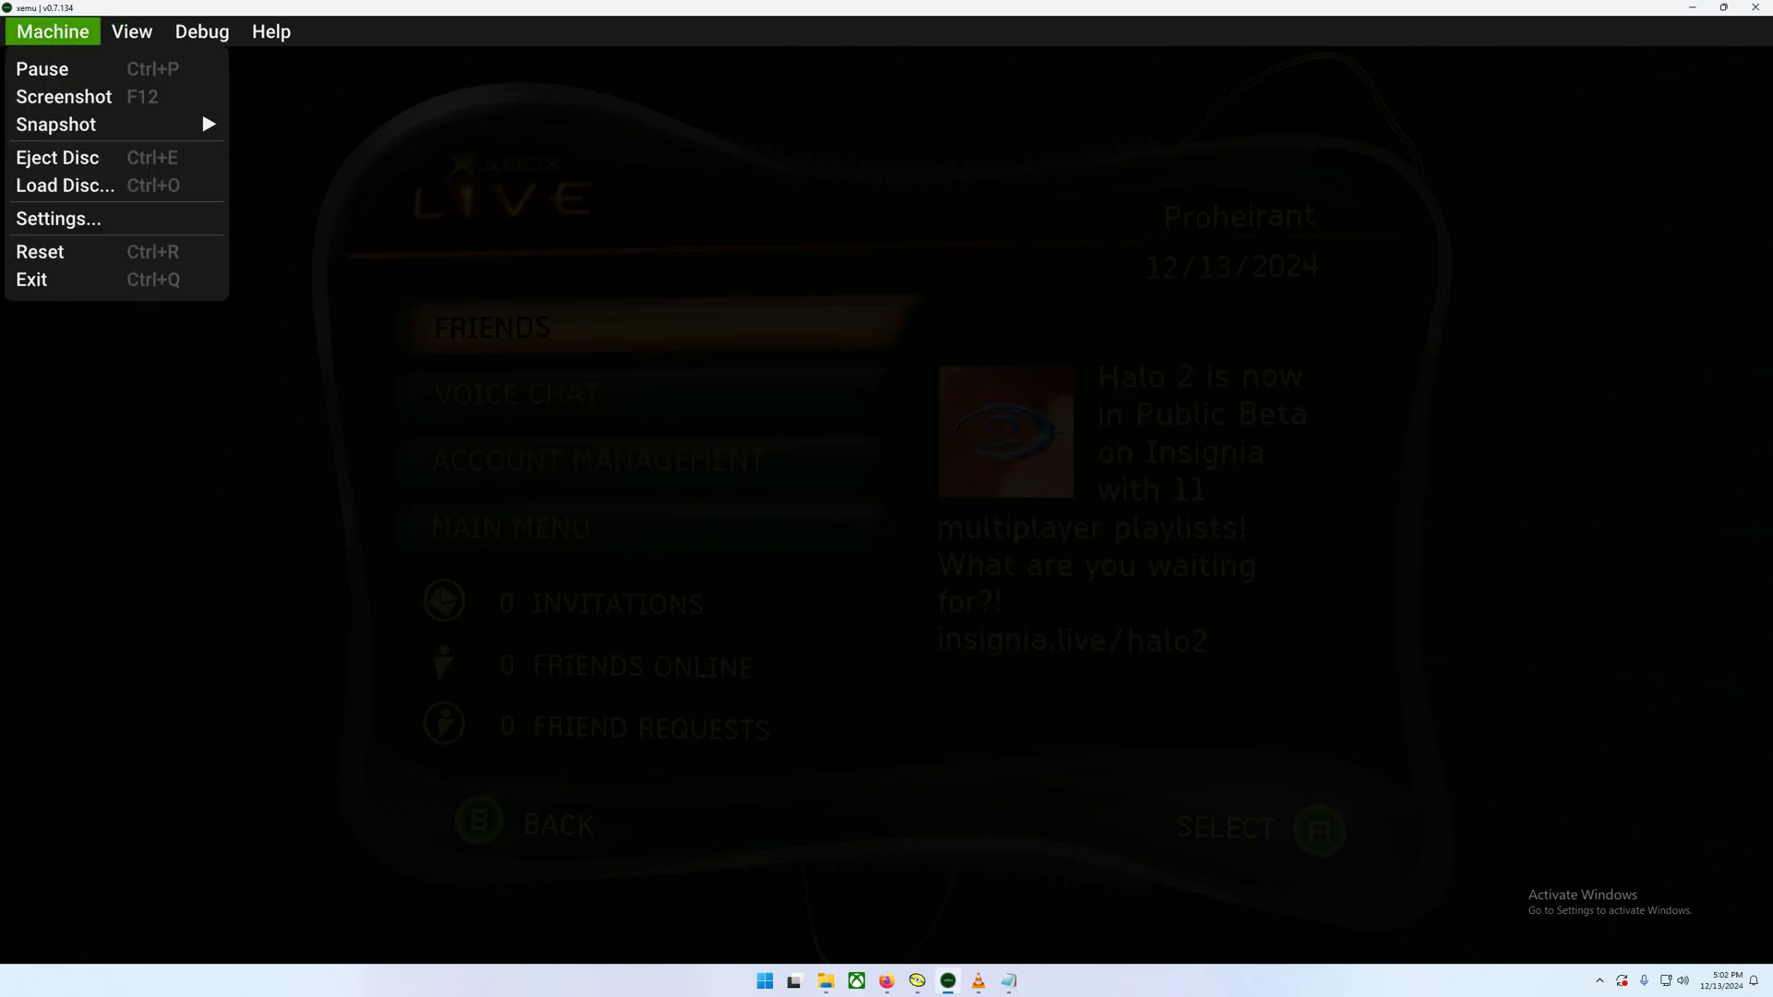
Step: Close the emulator and relaunch it with xemu.exe from the xemu-win-release folder
{"action": "key", "text": "Escape"}
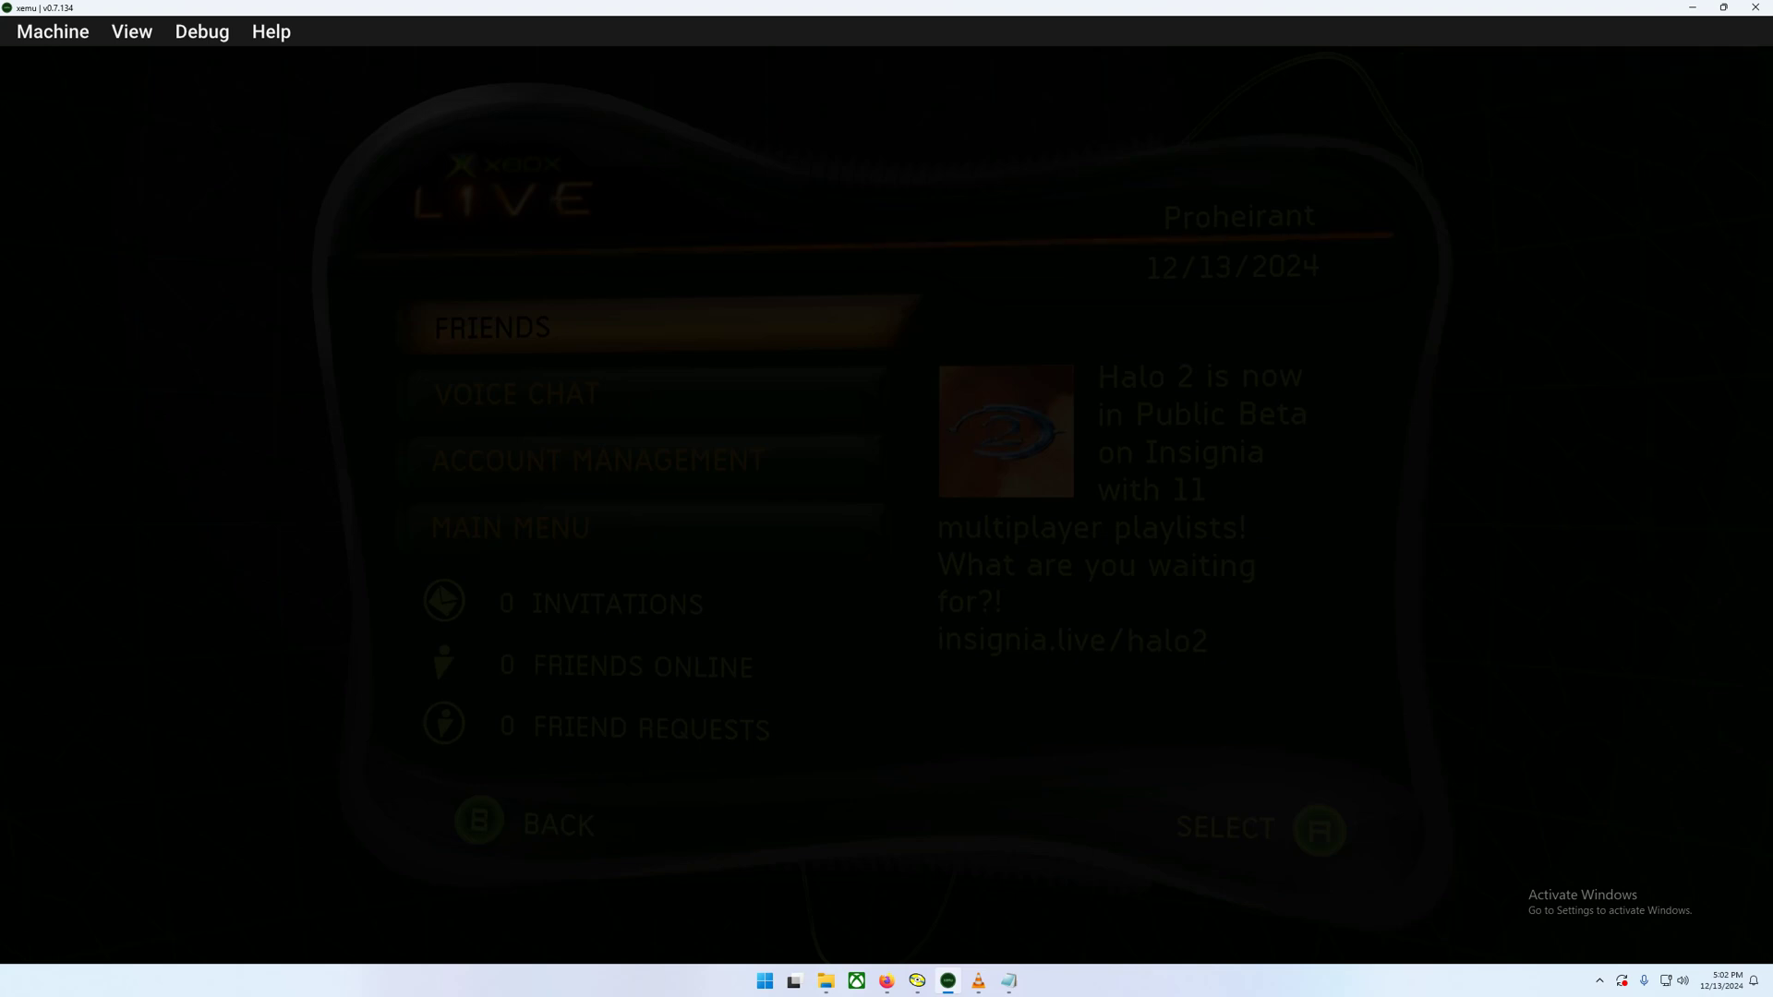
{"action": "left_click", "coordinate": [1756, 8]}
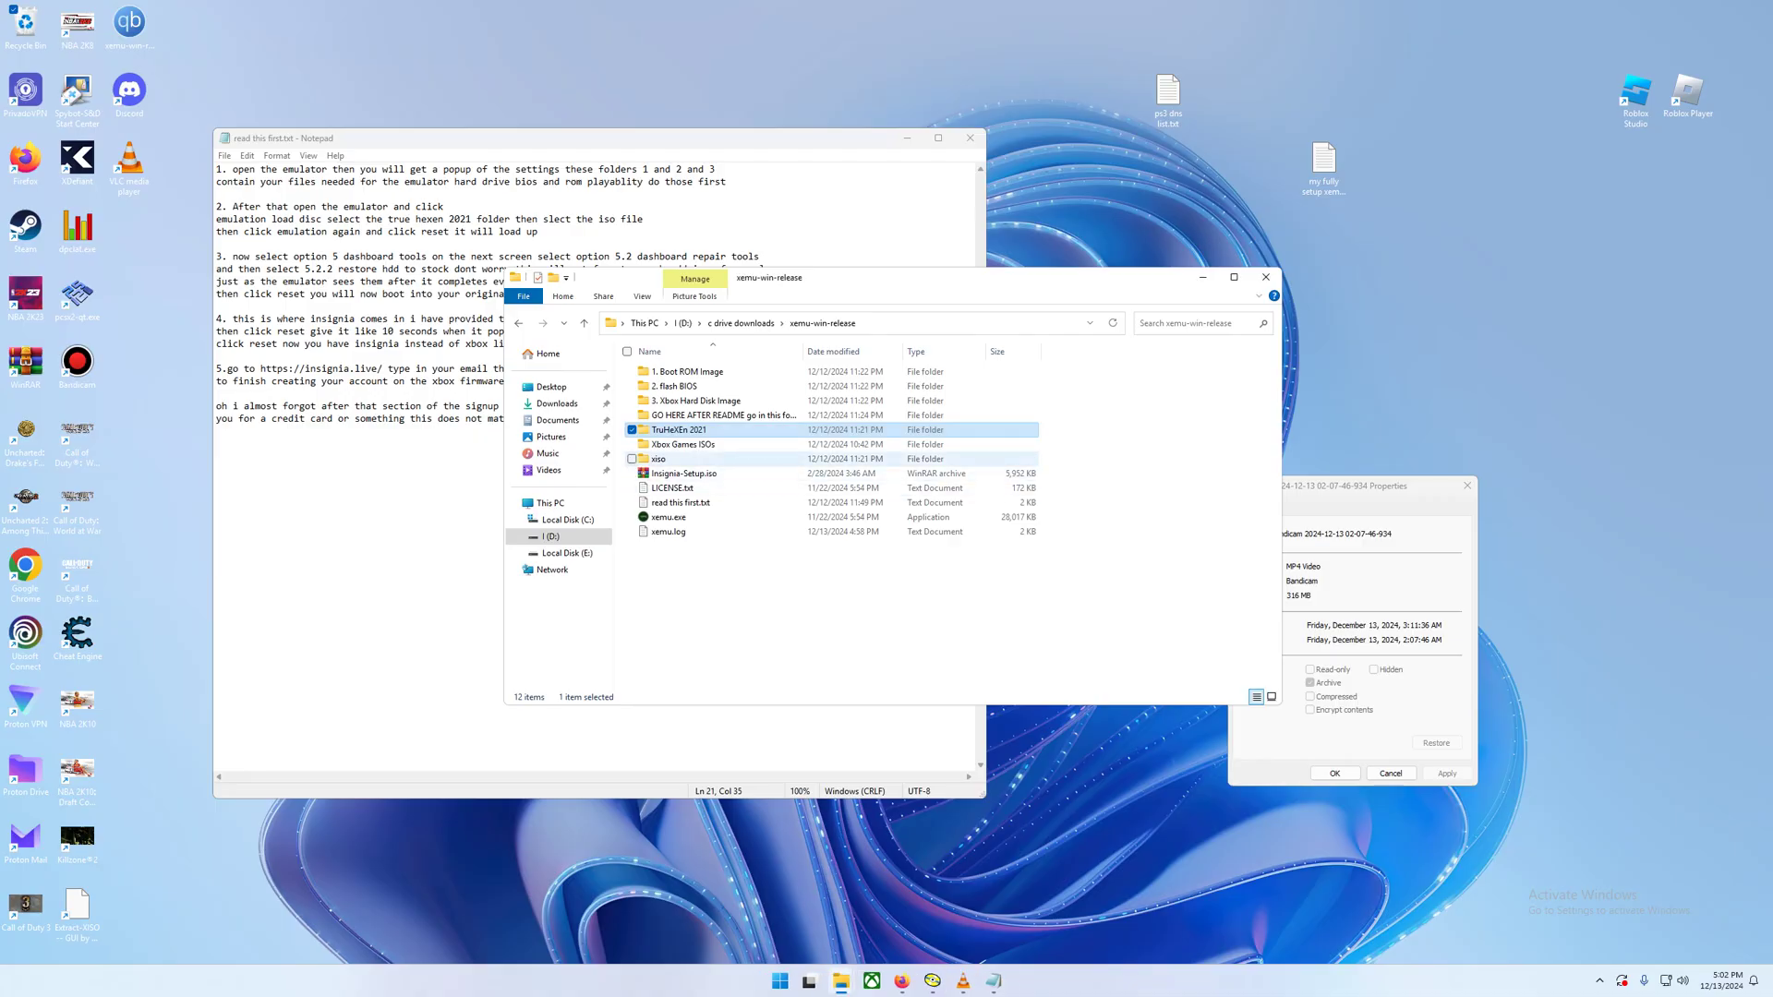
{"action": "double_click", "coordinate": [668, 517]}
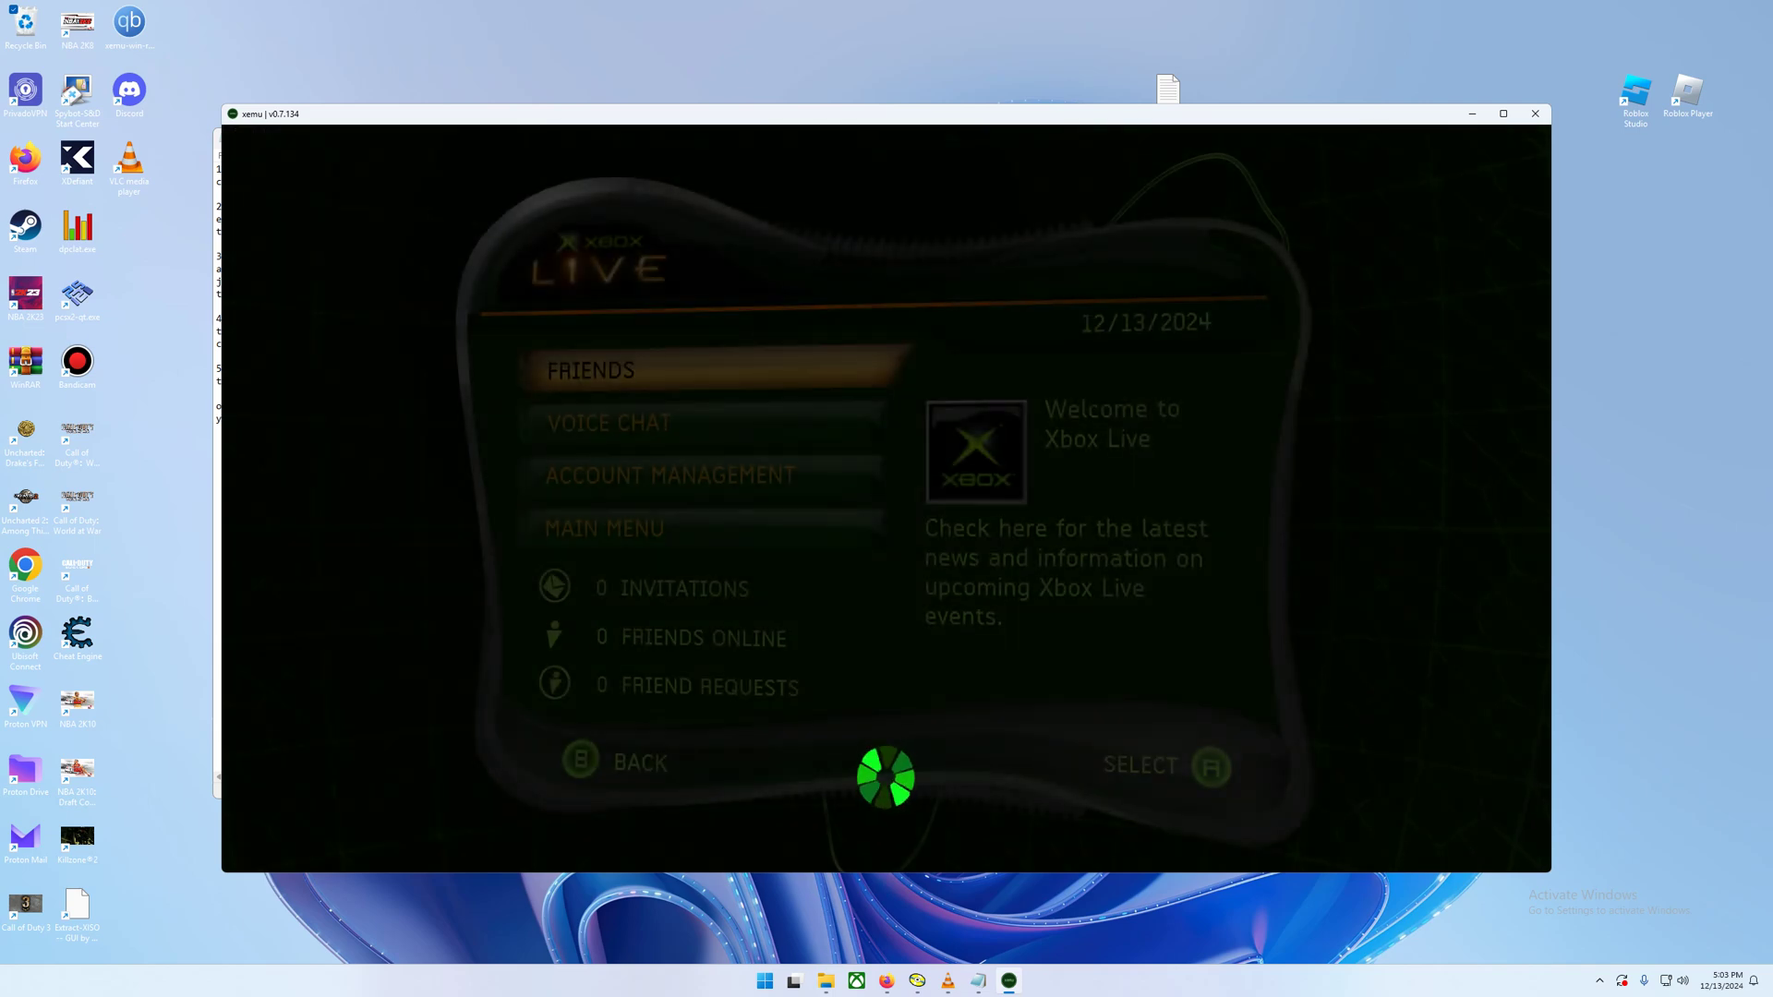
Step: Visit Account Management in the Xbox Live dashboard, return to the main menu, and reopen Xbox Live to view the New Account option
{"action": "key", "text": "Down"}
{"action": "key", "text": "Down"}
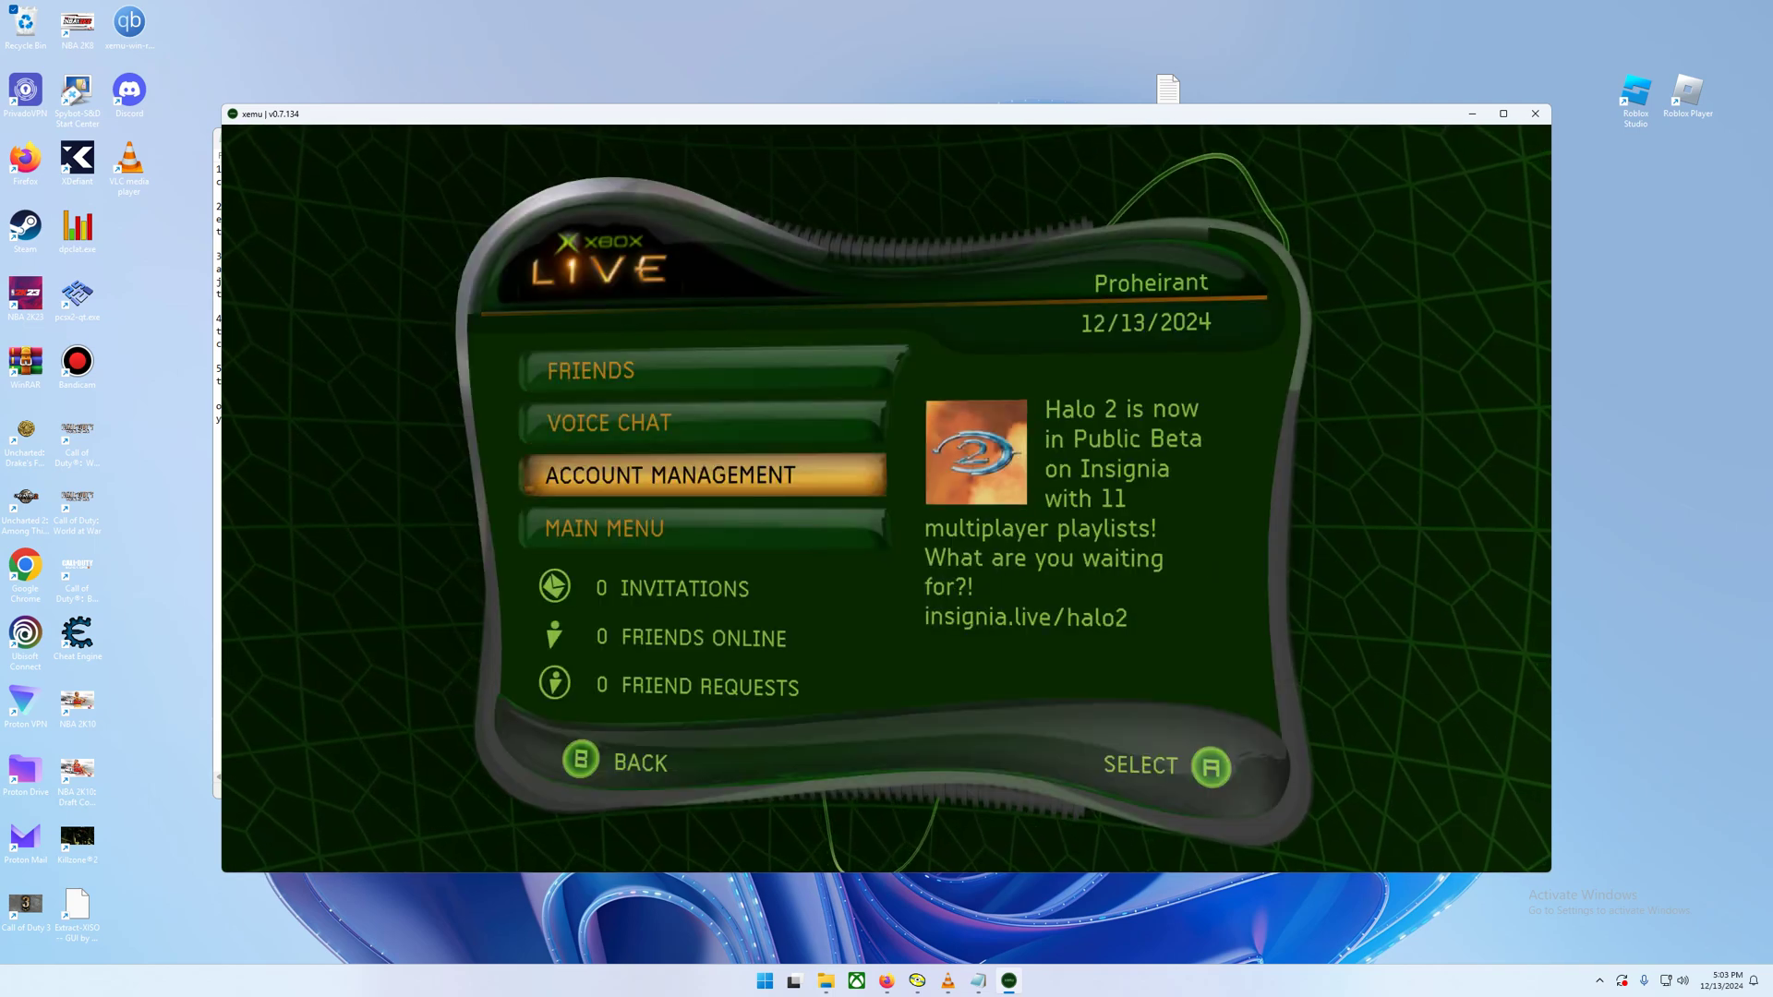
{"action": "key", "text": "a"}
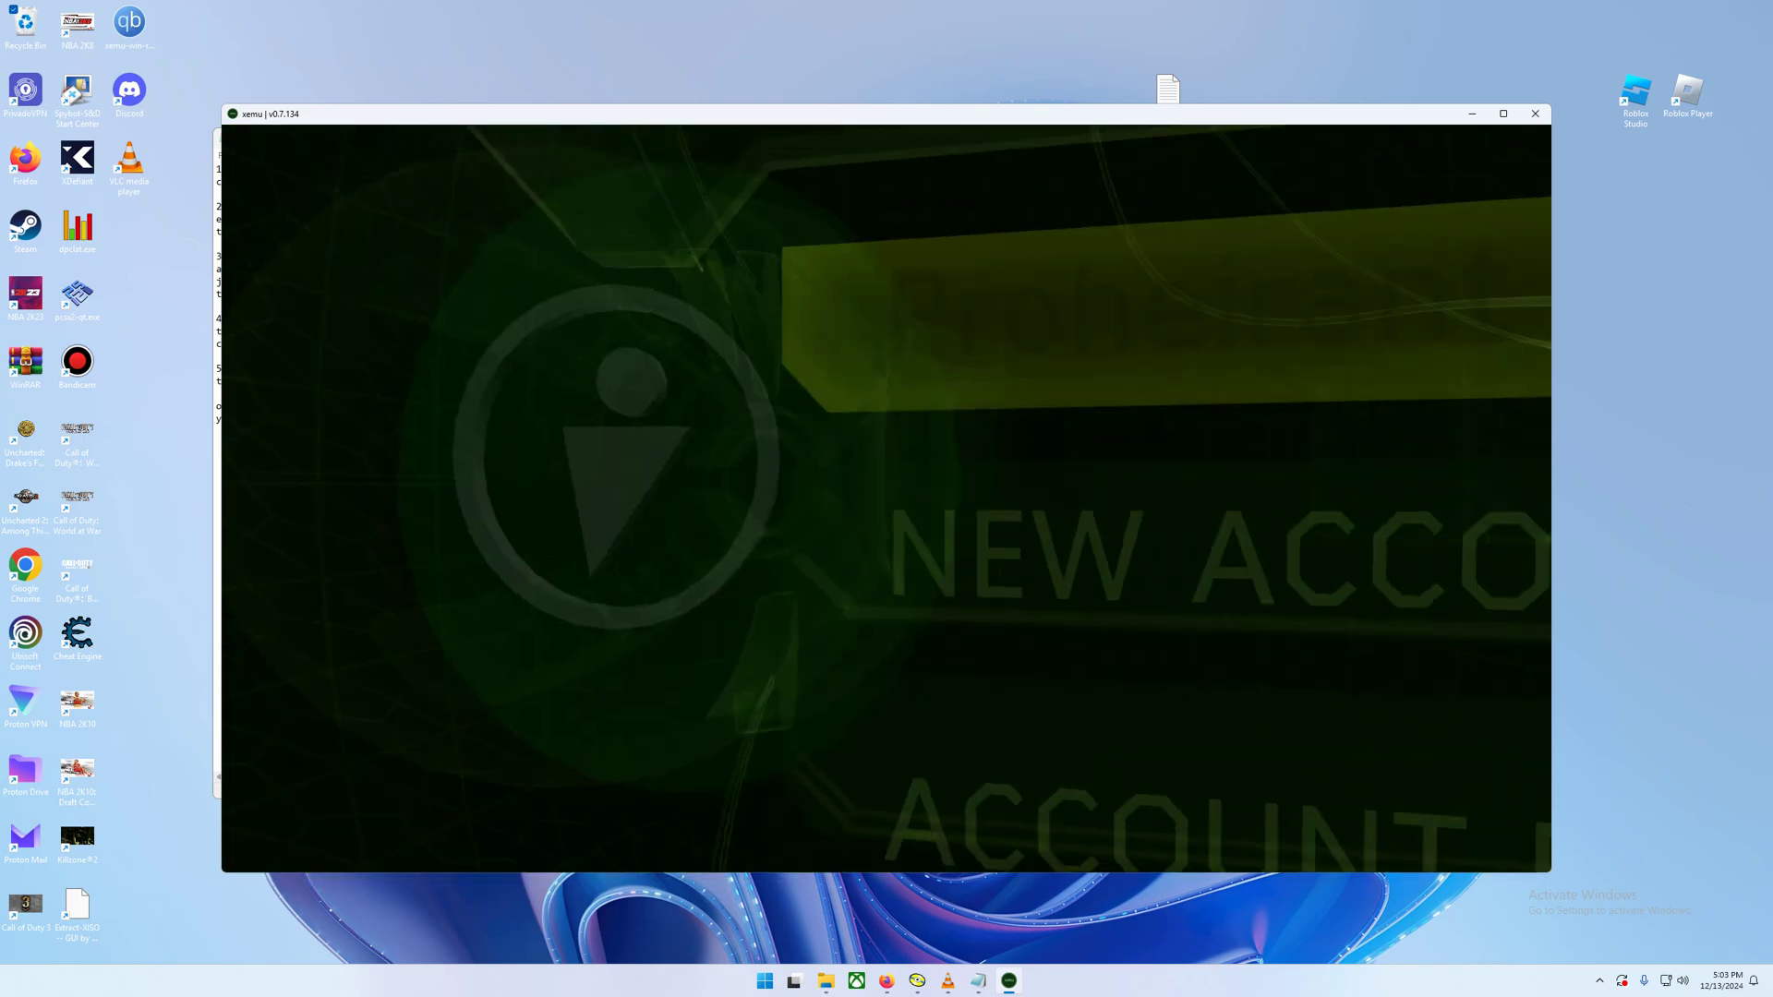
{"action": "key", "text": "b"}
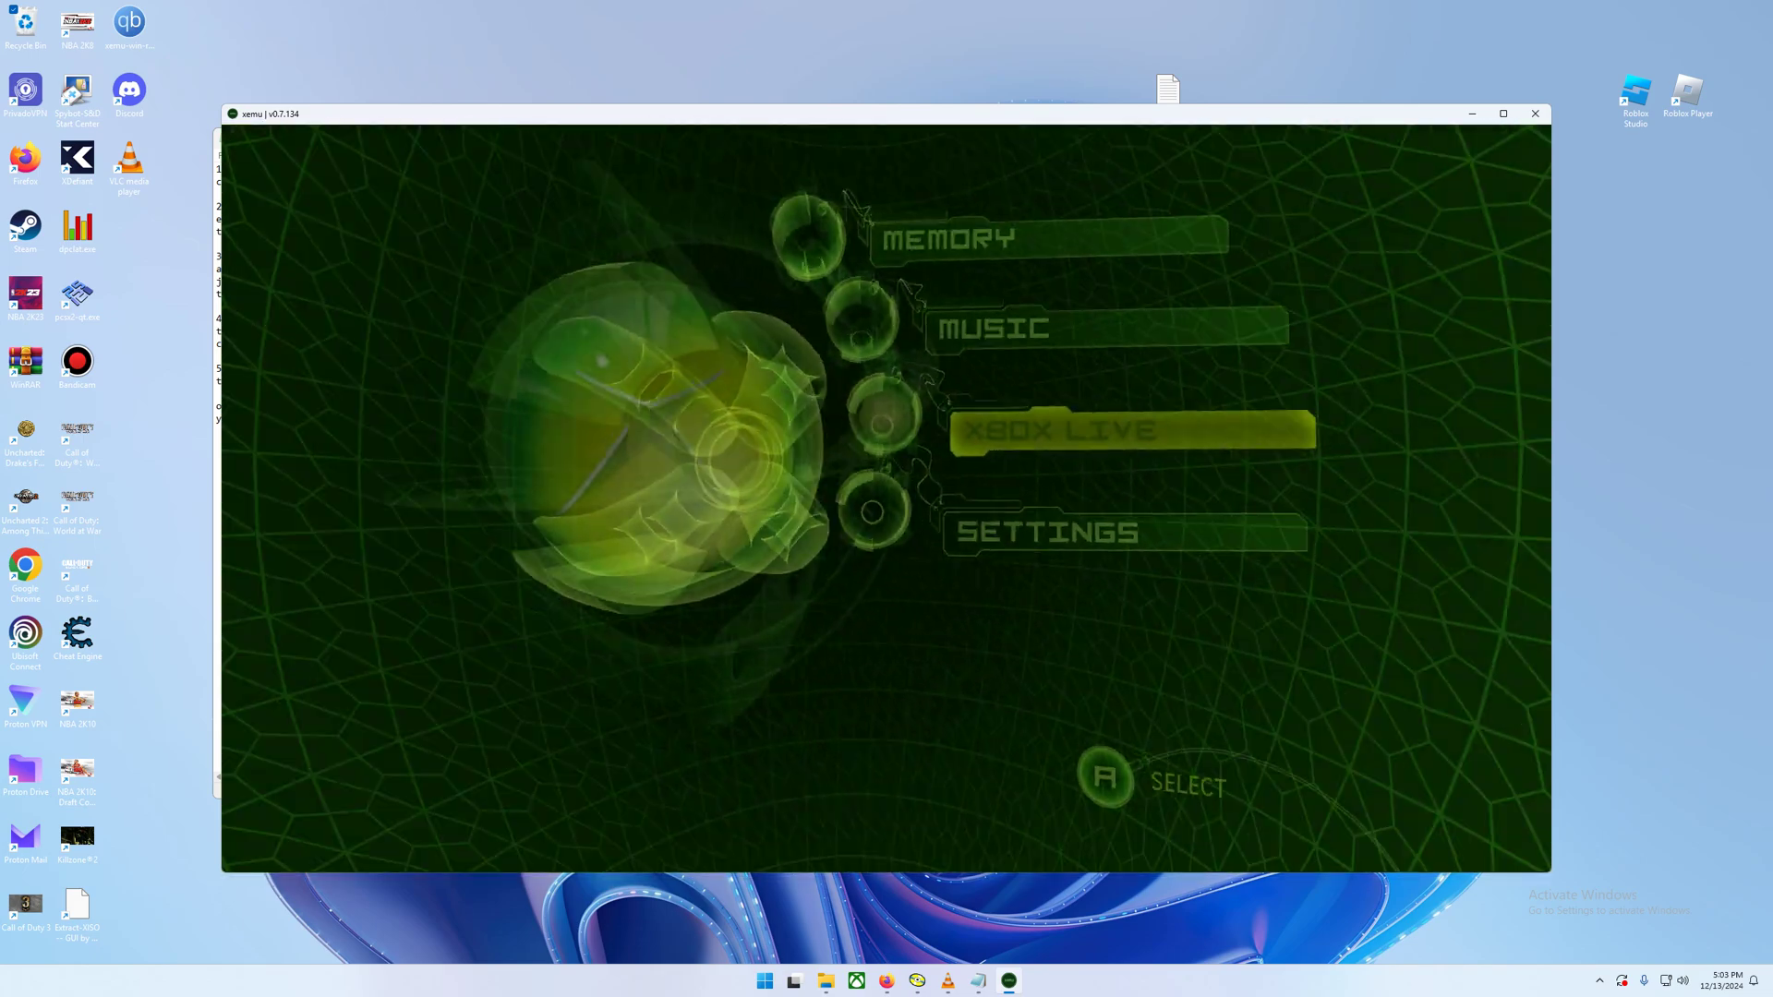
{"action": "key", "text": "a"}
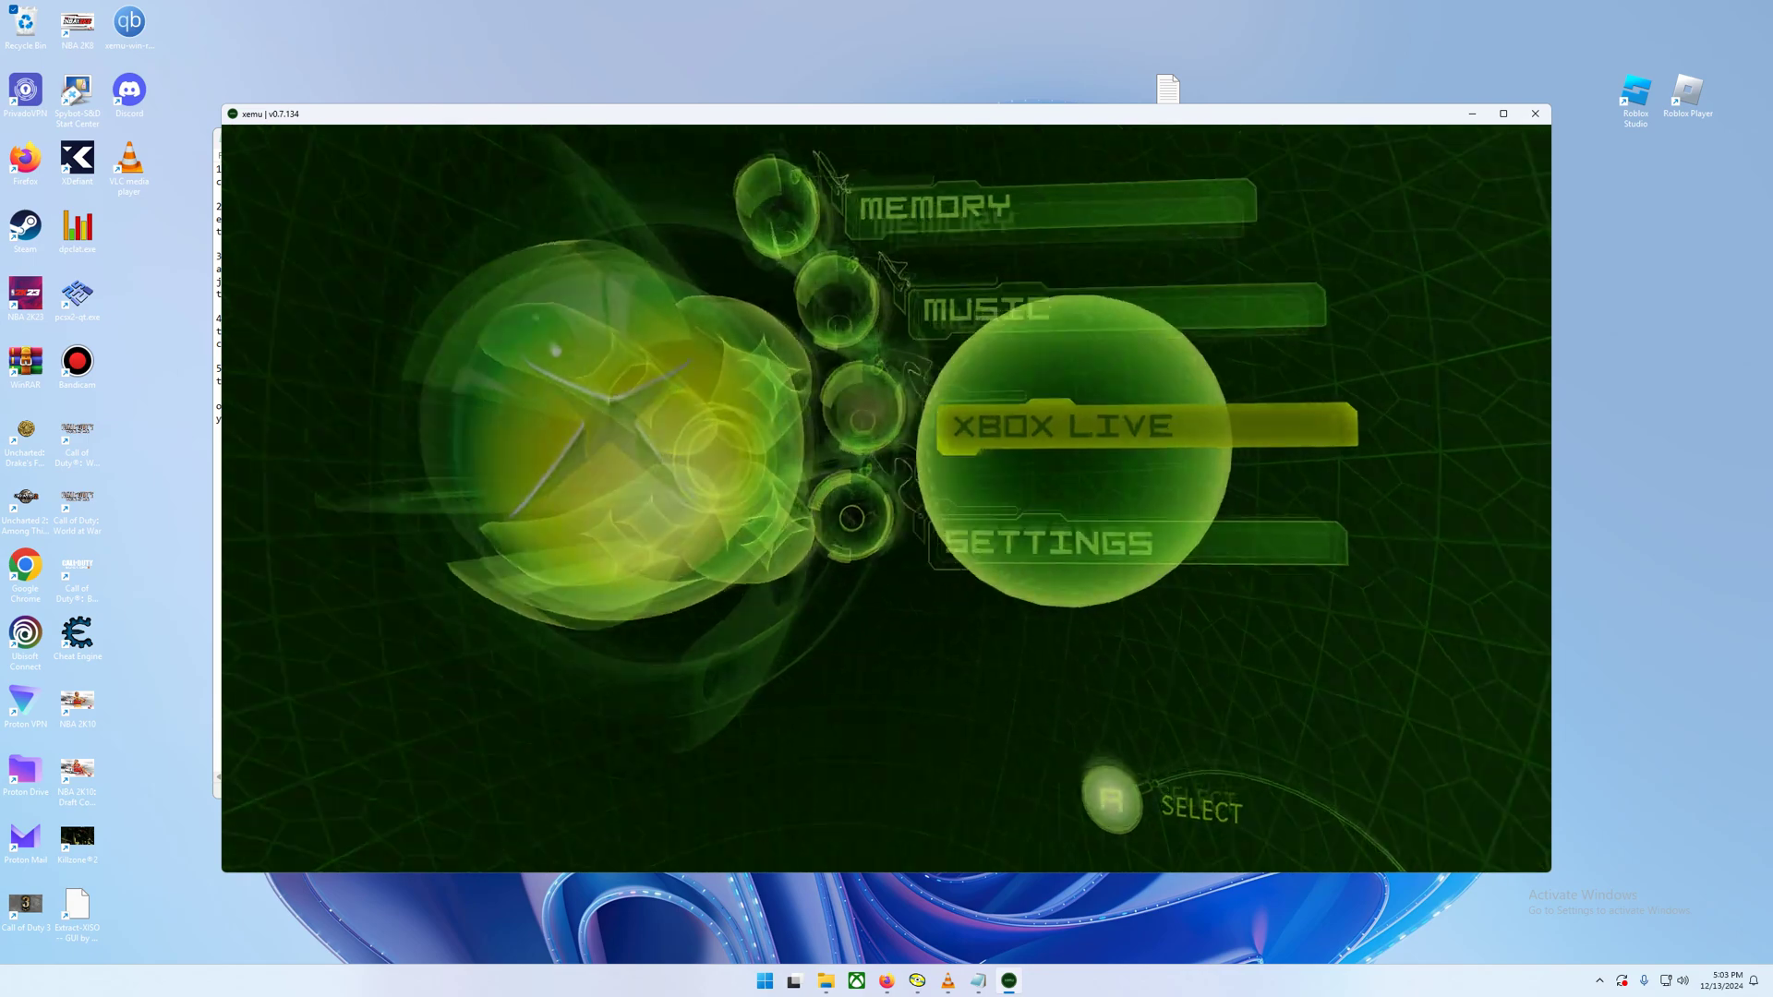
{"action": "key", "text": "Down"}
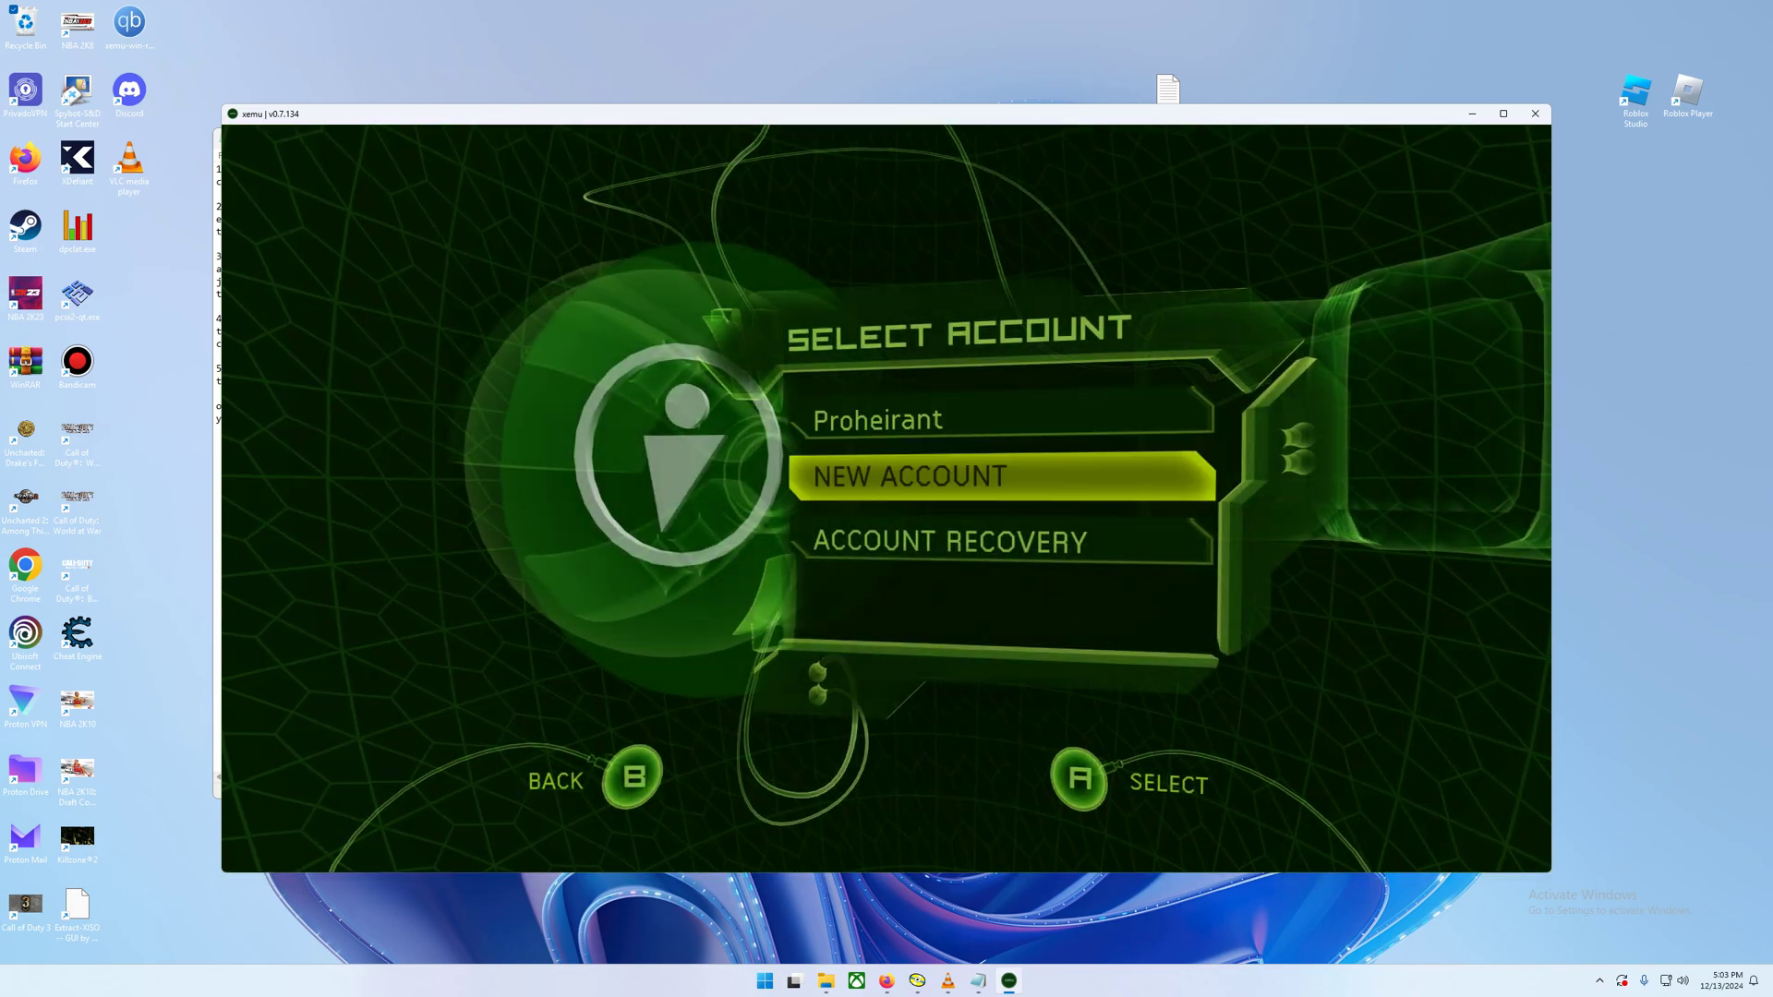
{"action": "key", "text": "Up"}
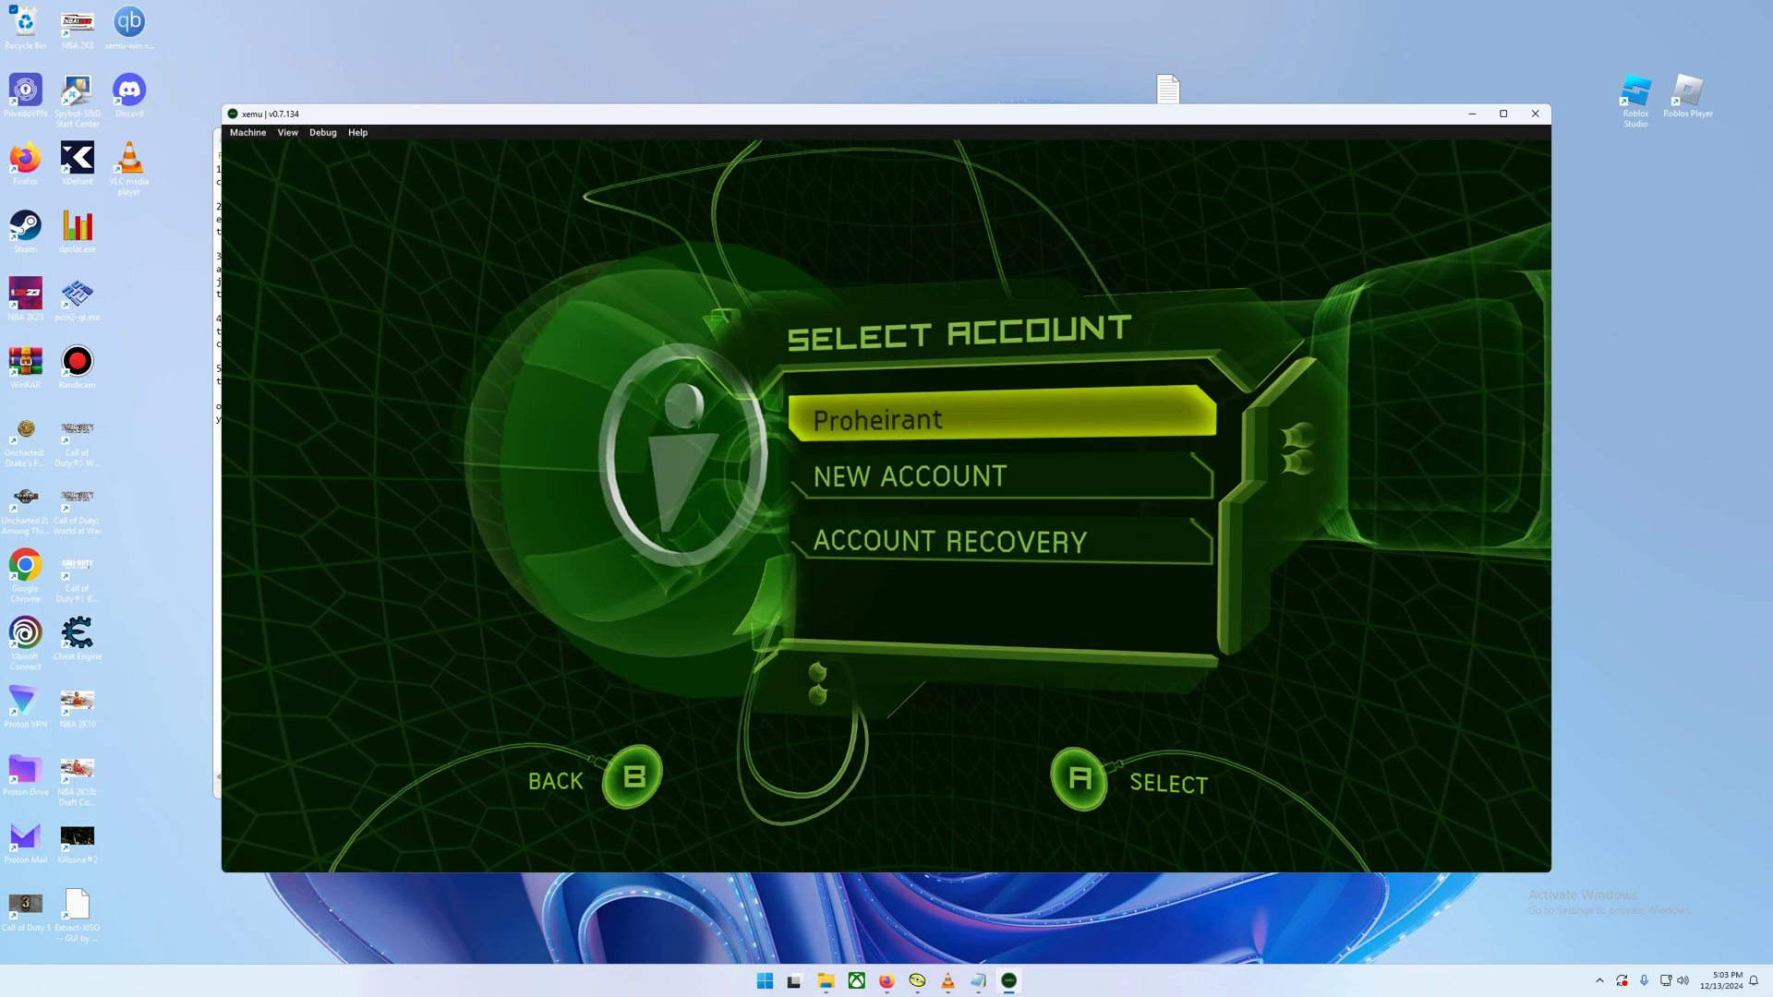
Step: Switch to Firefox, view the subscription code request form on the Insignia home page, and return to the emulator
{"action": "left_click", "coordinate": [886, 980]}
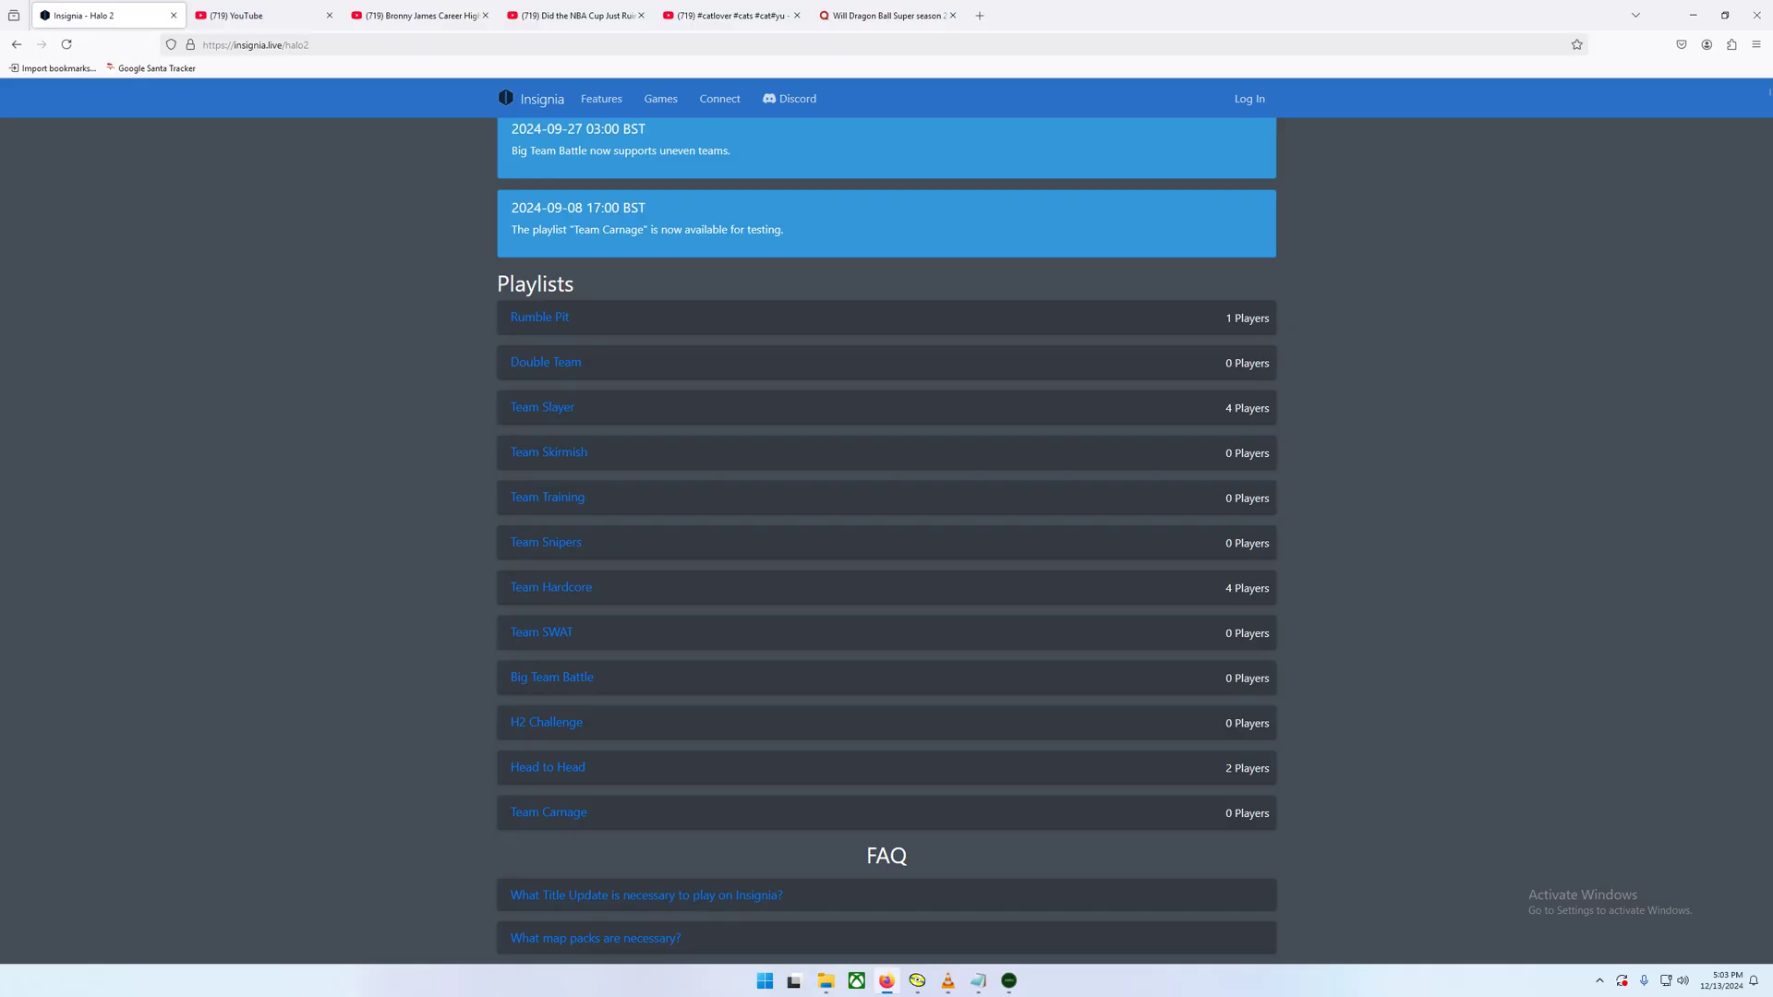
{"action": "left_click", "coordinate": [540, 99]}
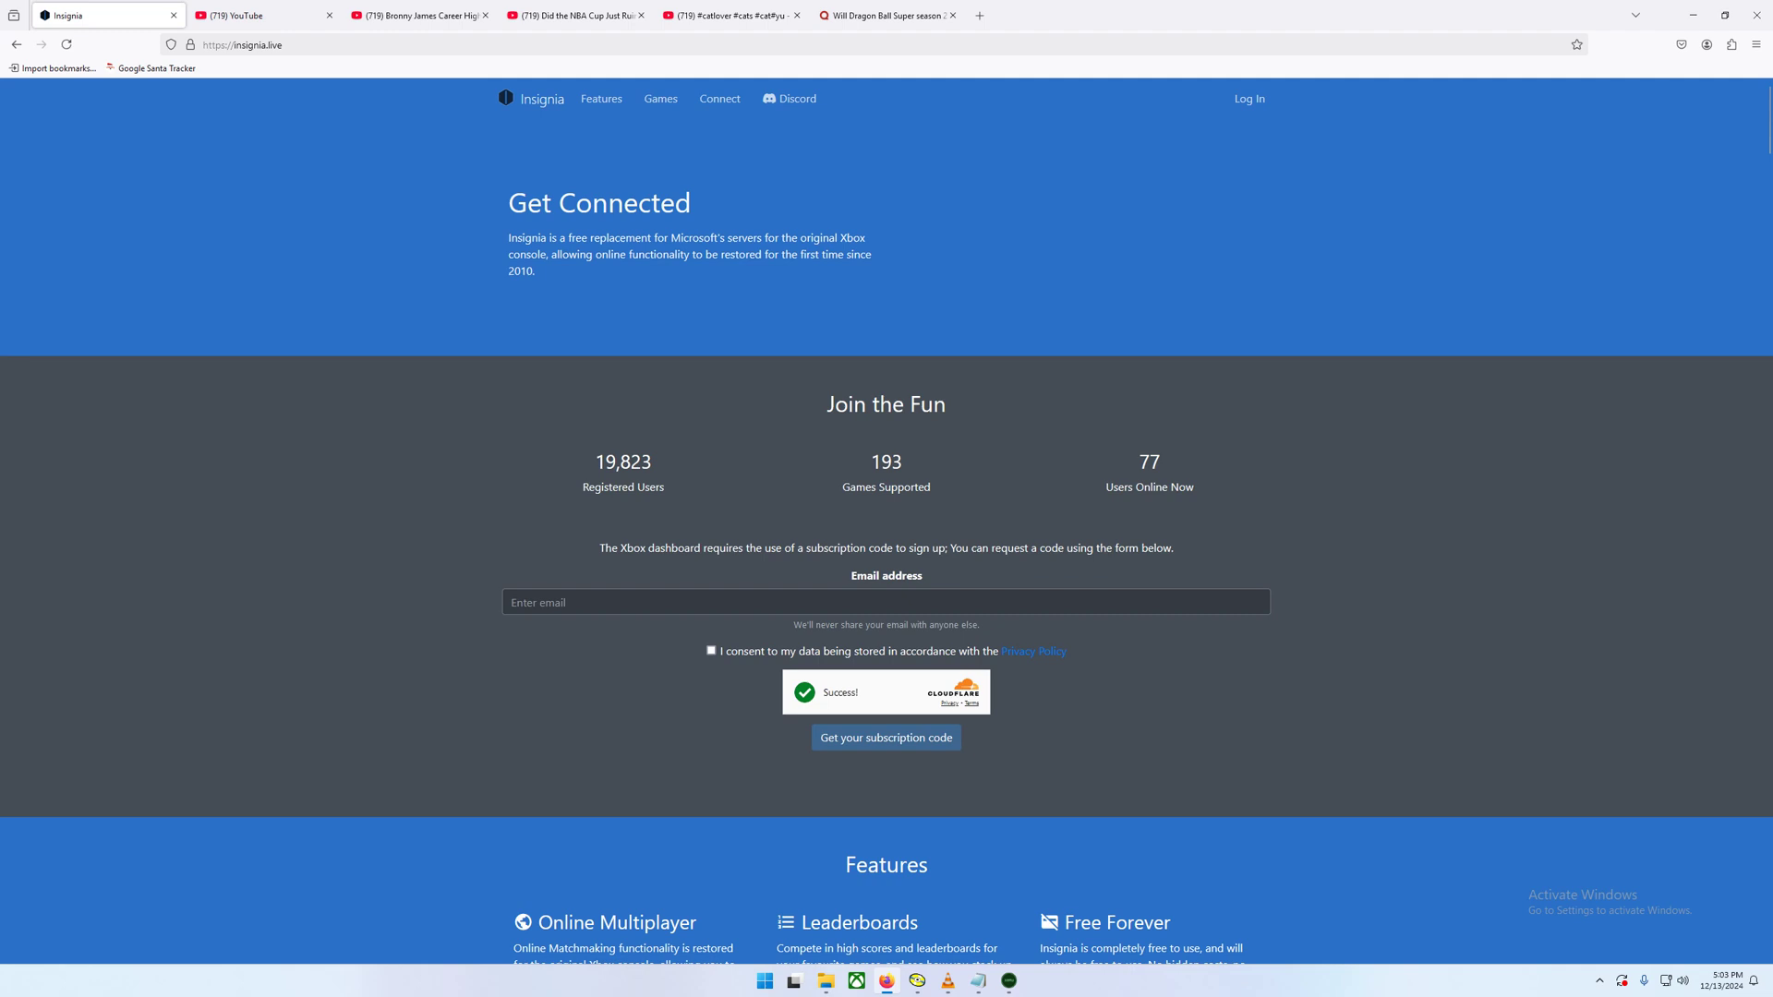
{"action": "left_click", "coordinate": [1009, 981]}
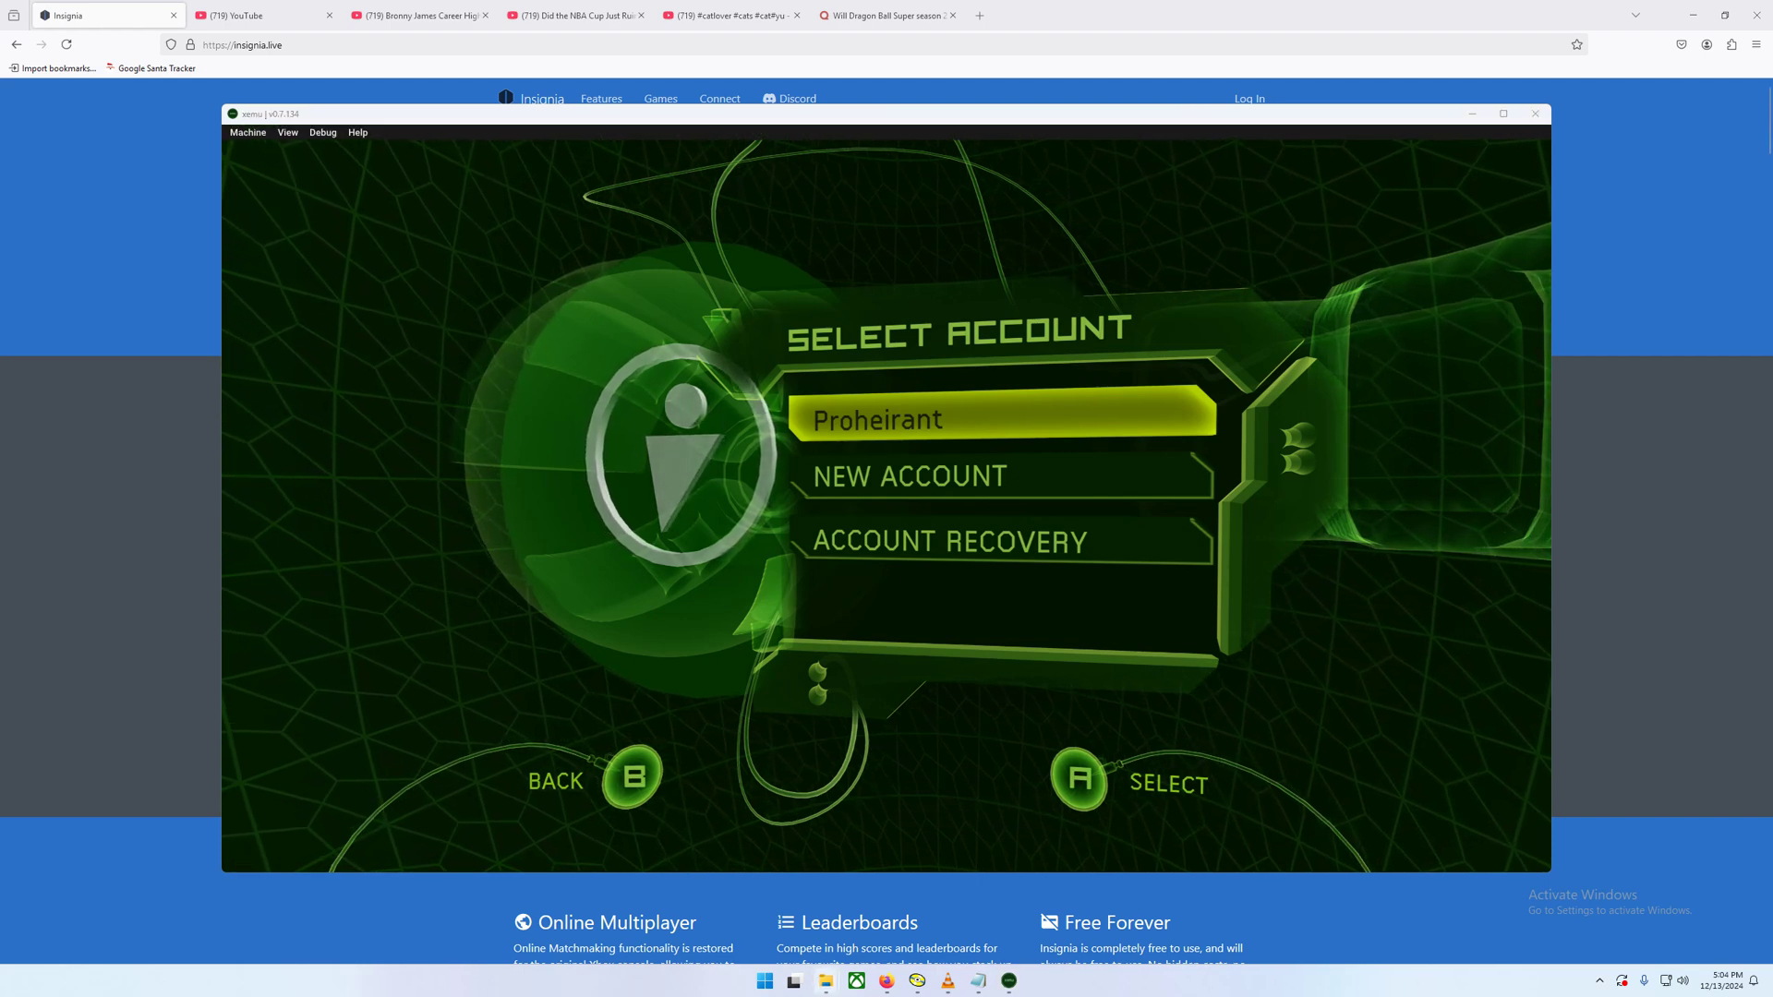
Step: Switch to File Explorer and view the Xbox Games ISOs and GO HERE AFTER README folders inside xemu-win-release
{"action": "left_click", "coordinate": [826, 981]}
{"action": "left_click", "coordinate": [716, 909]}
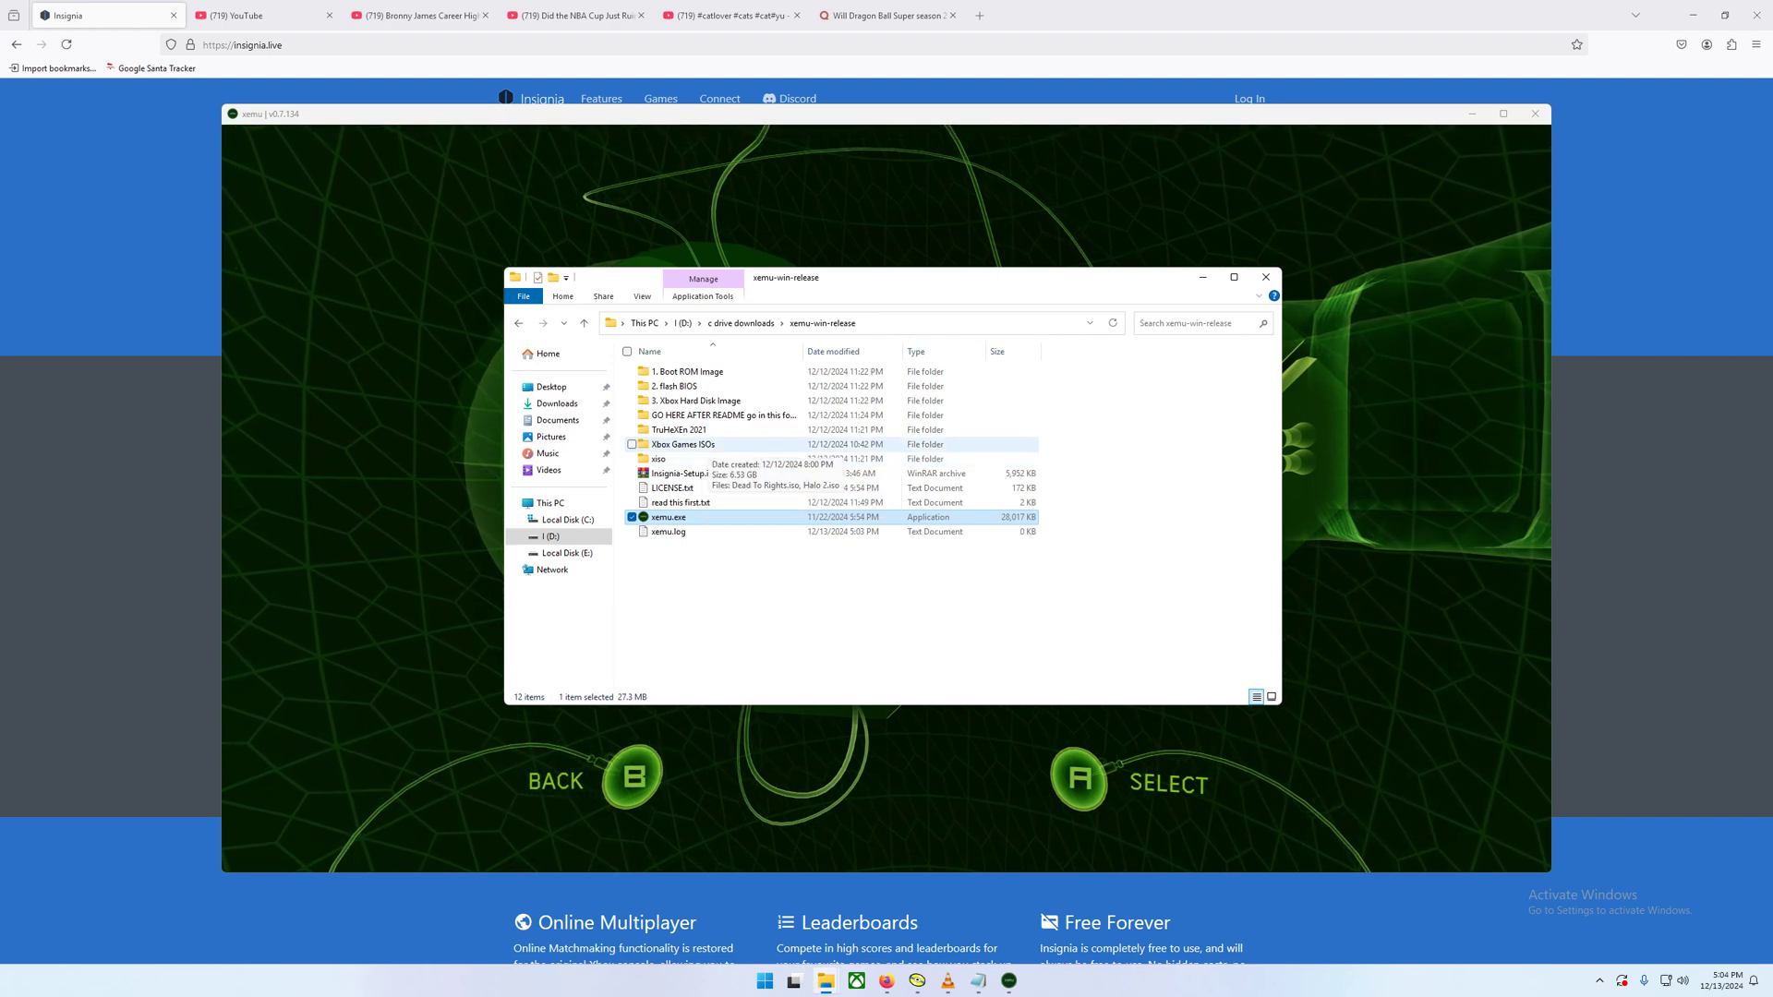
{"action": "left_click", "coordinate": [693, 444]}
{"action": "key", "text": "Return"}
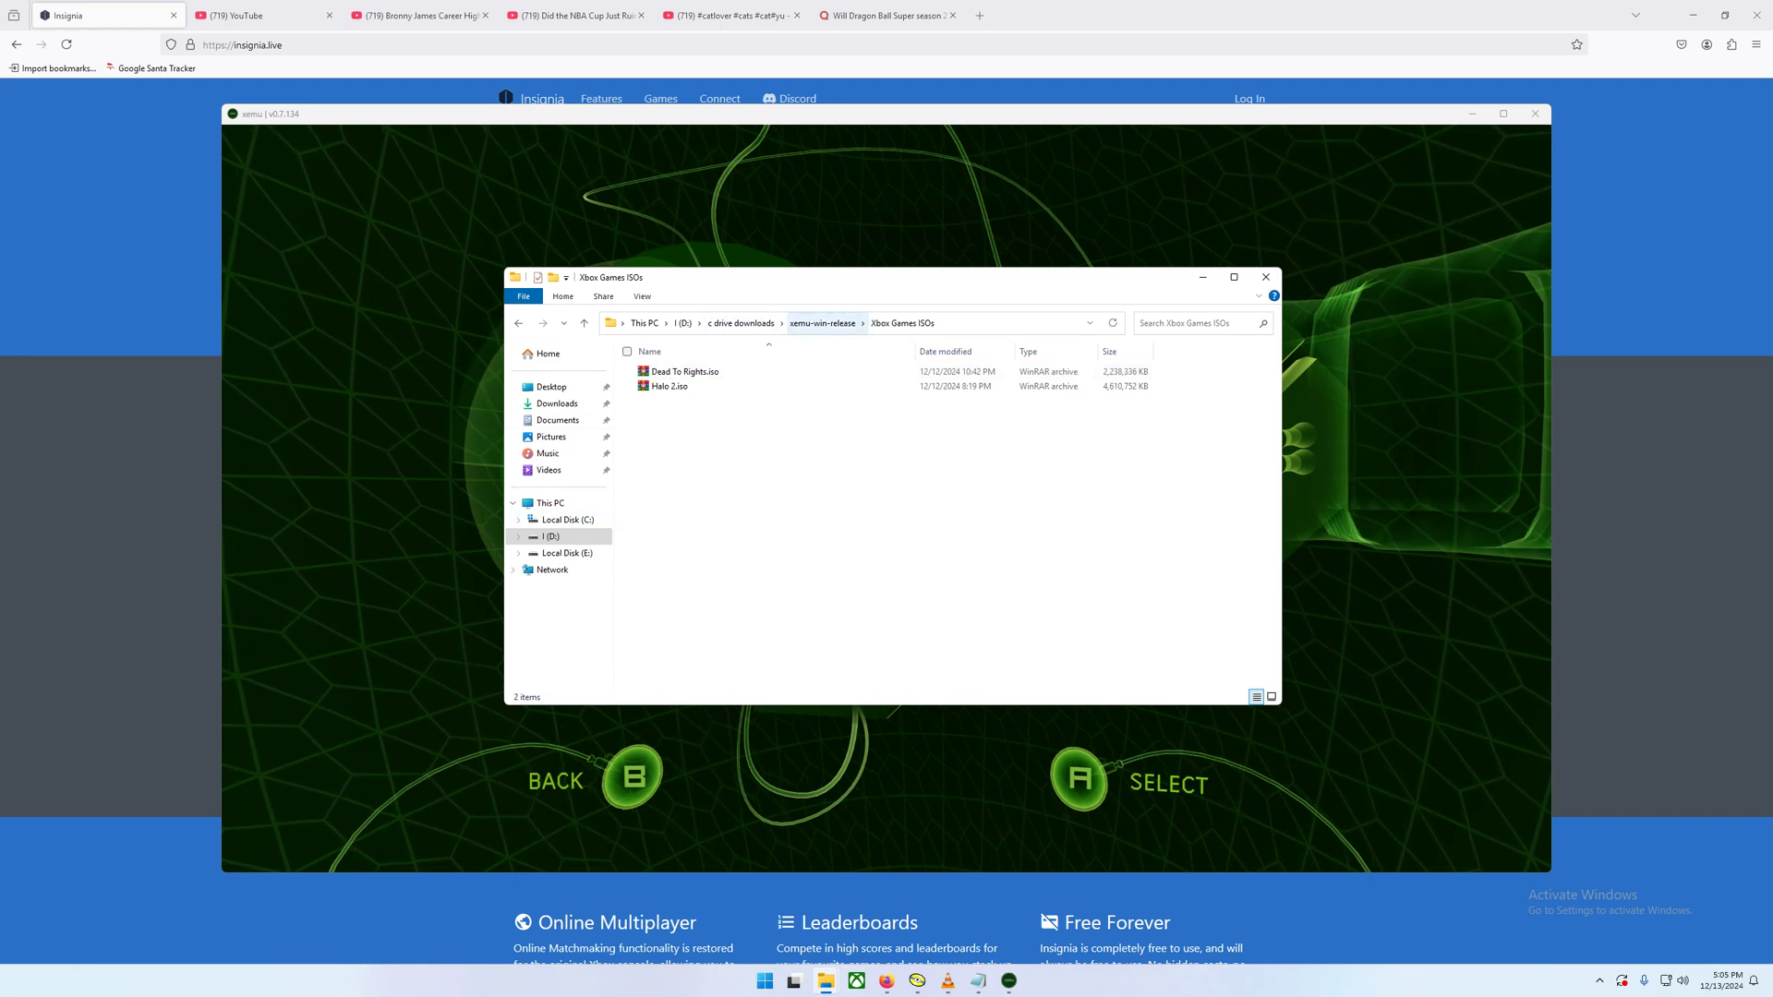
{"action": "left_click", "coordinate": [822, 323]}
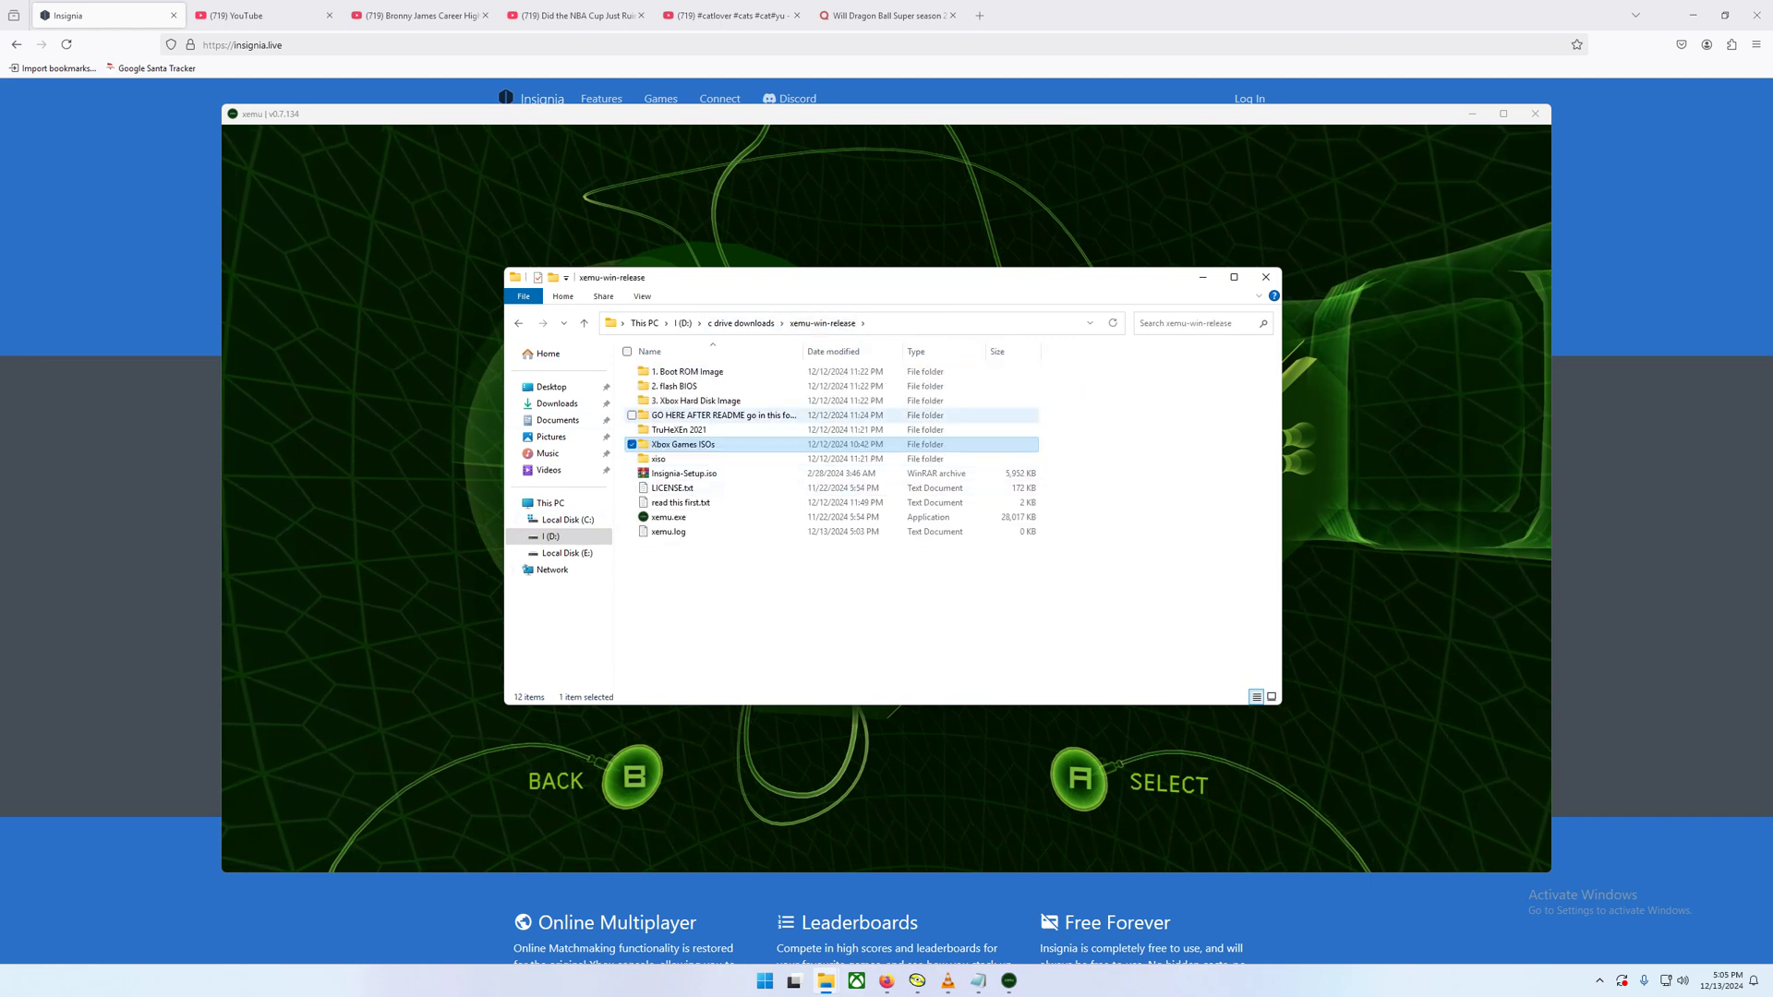
{"action": "double_click", "coordinate": [711, 416]}
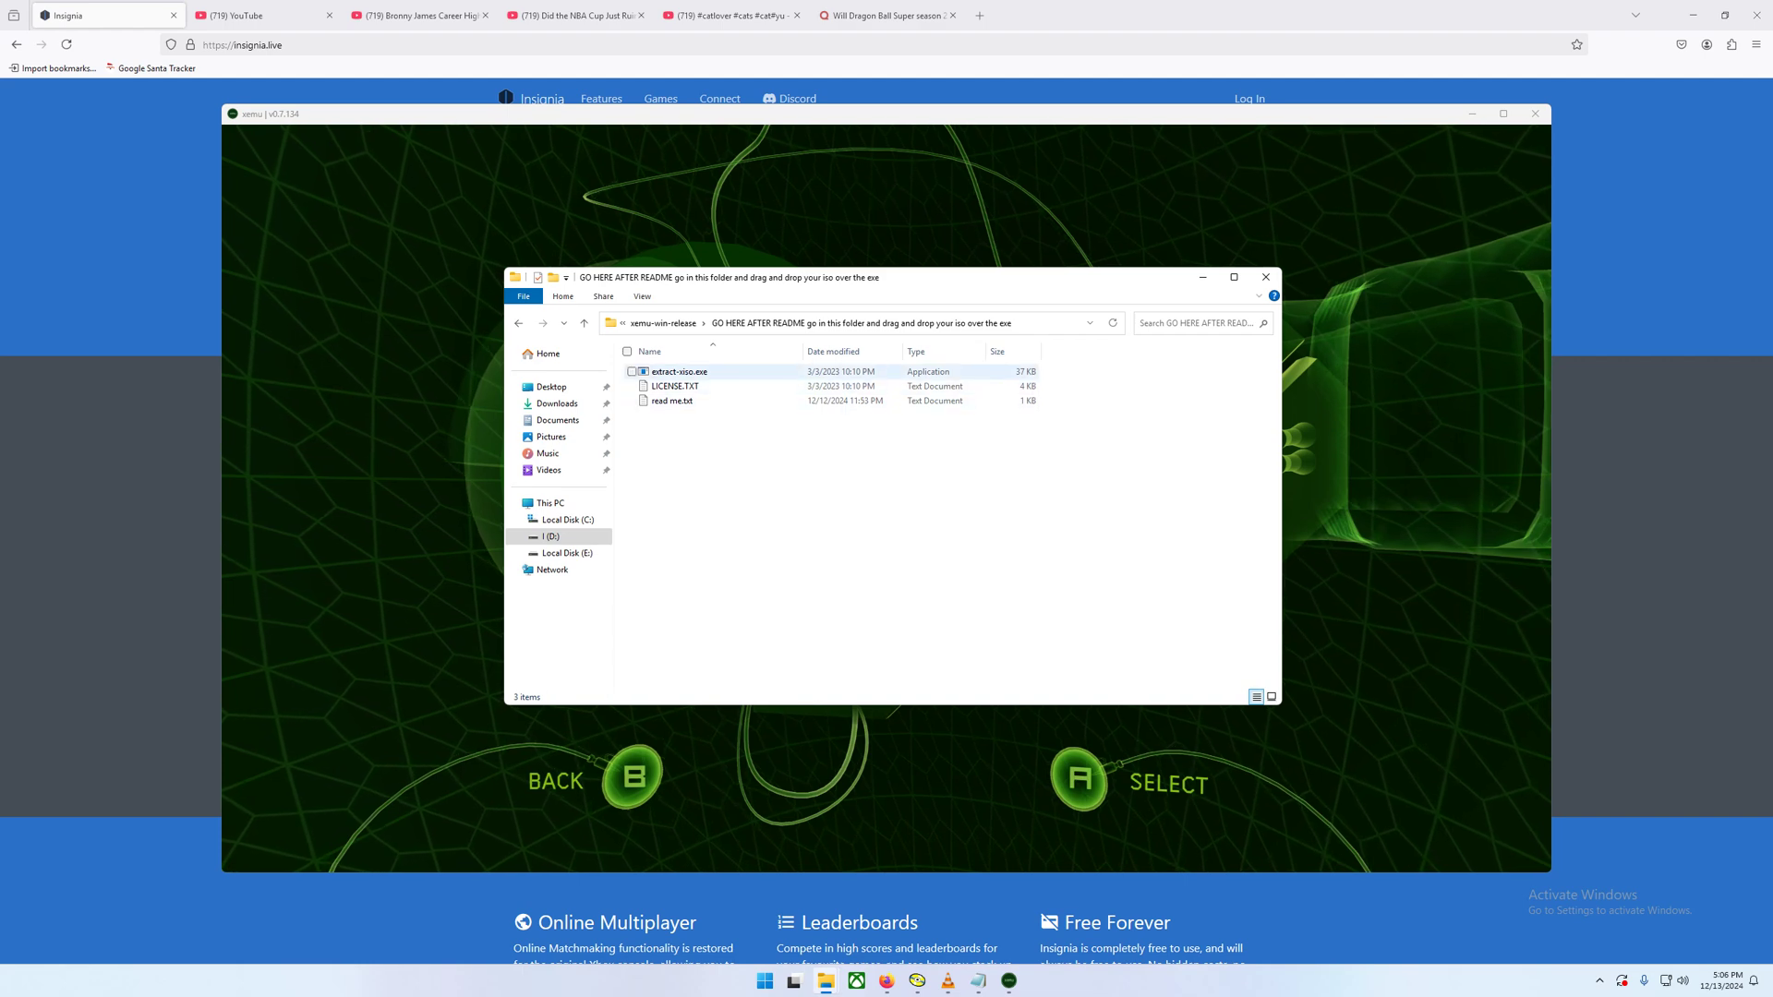
Step: Launch extract-xiso-gui.exe from the xiso folder of xemu-win-release and start its Create XISO function
{"action": "left_click", "coordinate": [519, 323]}
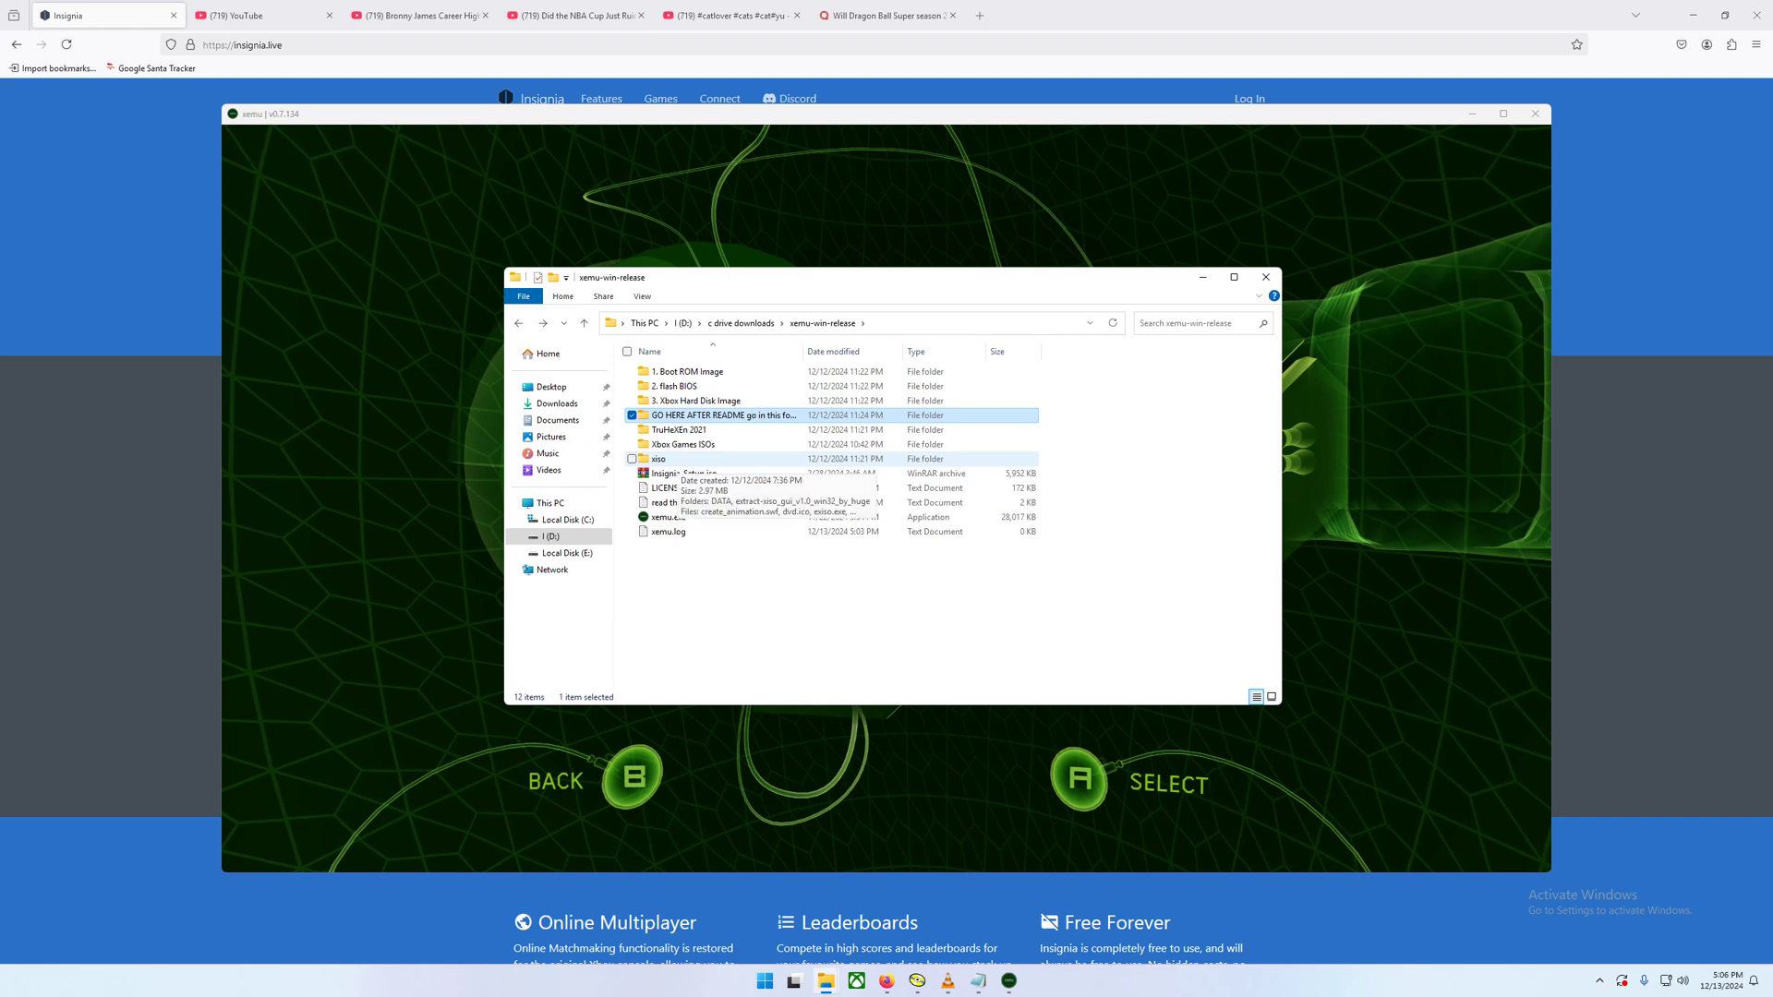
{"action": "double_click", "coordinate": [658, 459]}
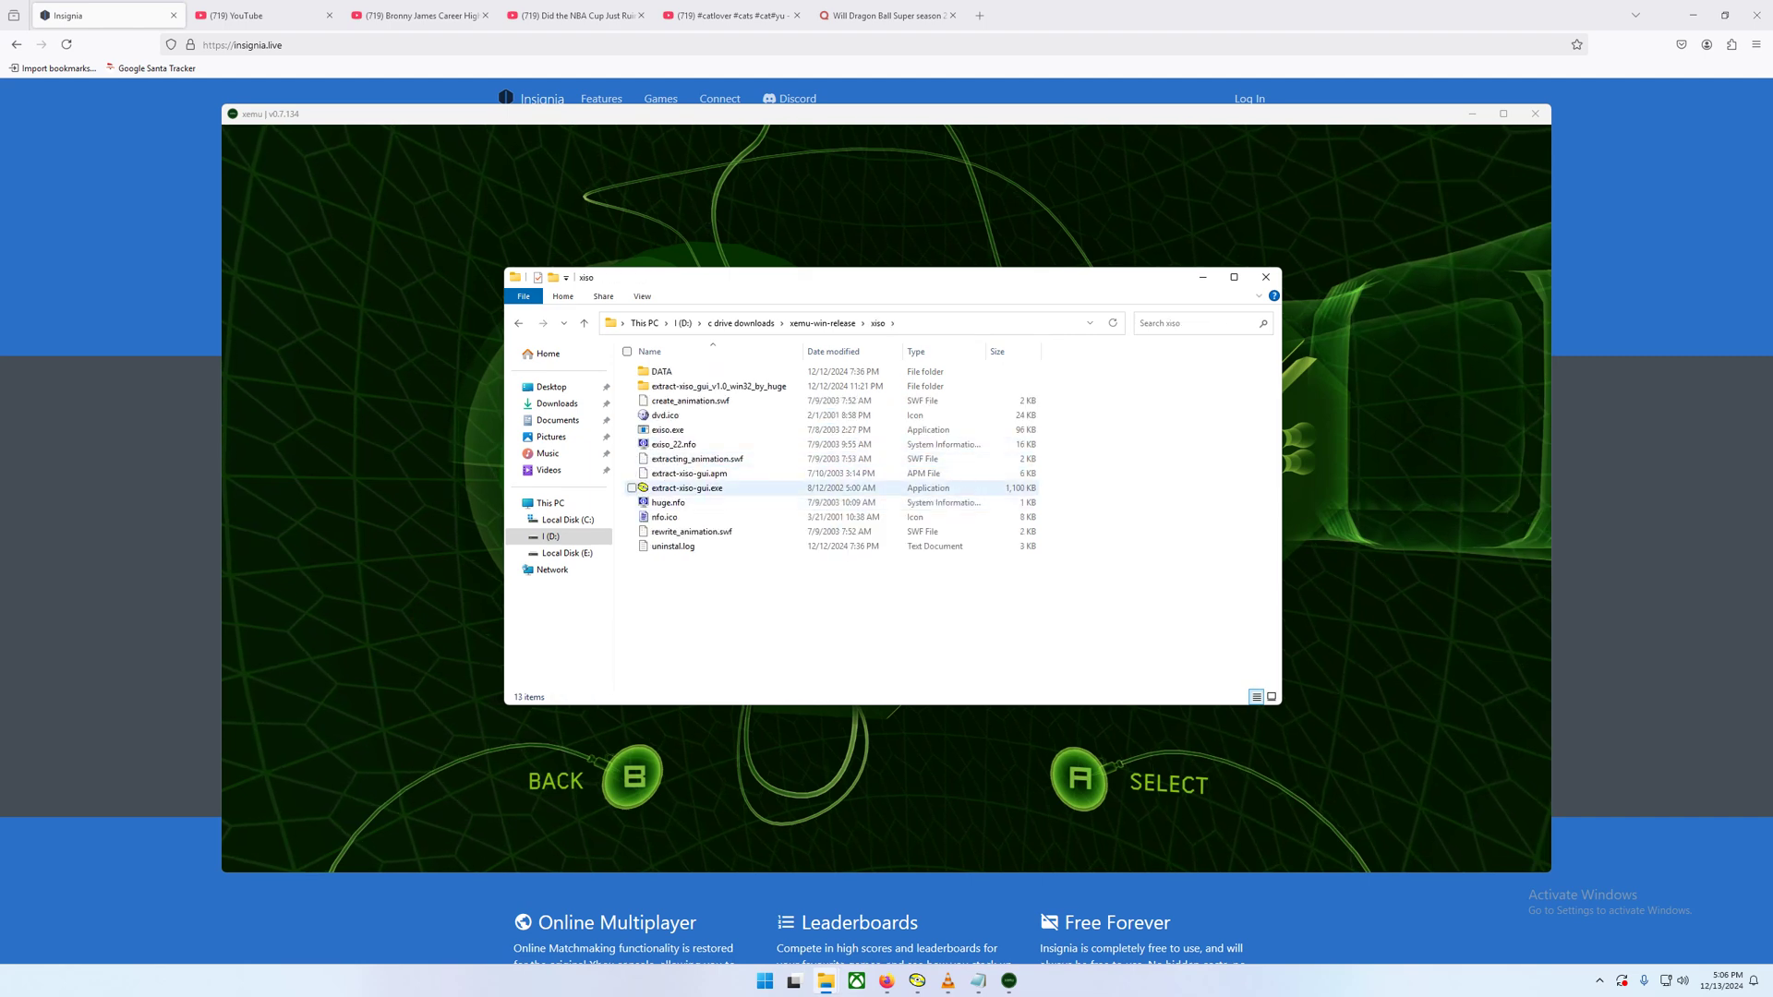
{"action": "left_click", "coordinate": [687, 488]}
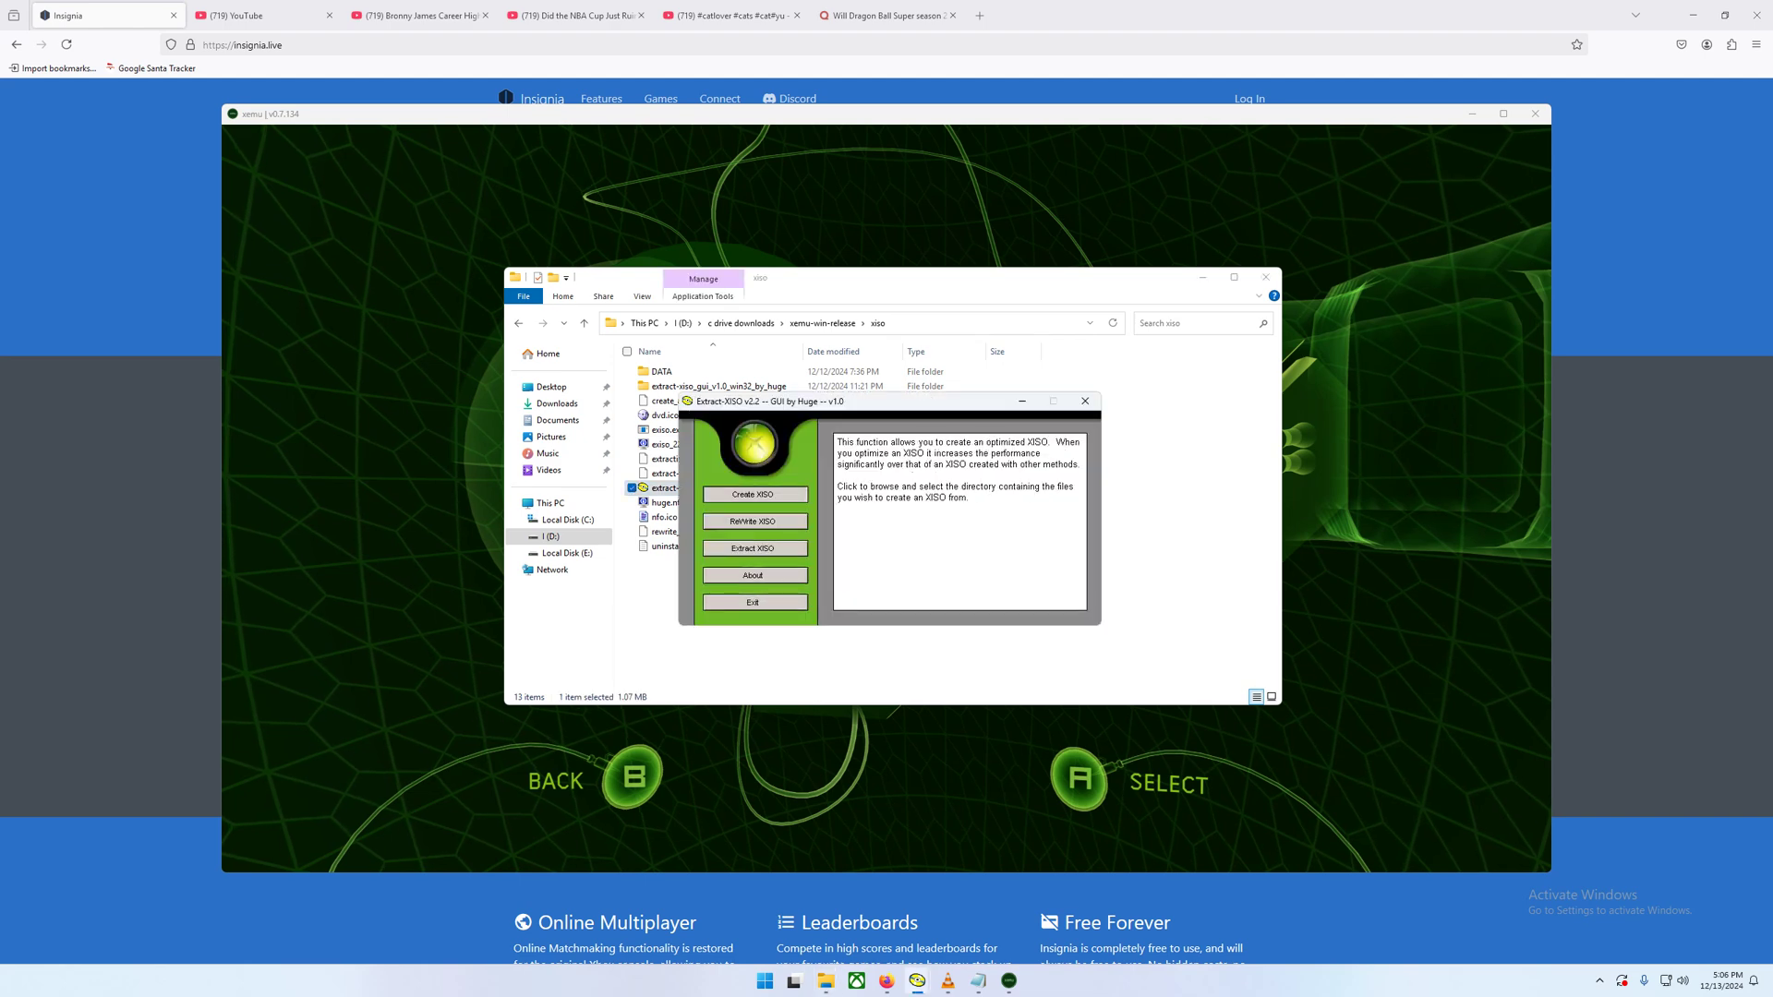
{"action": "key", "text": "Return"}
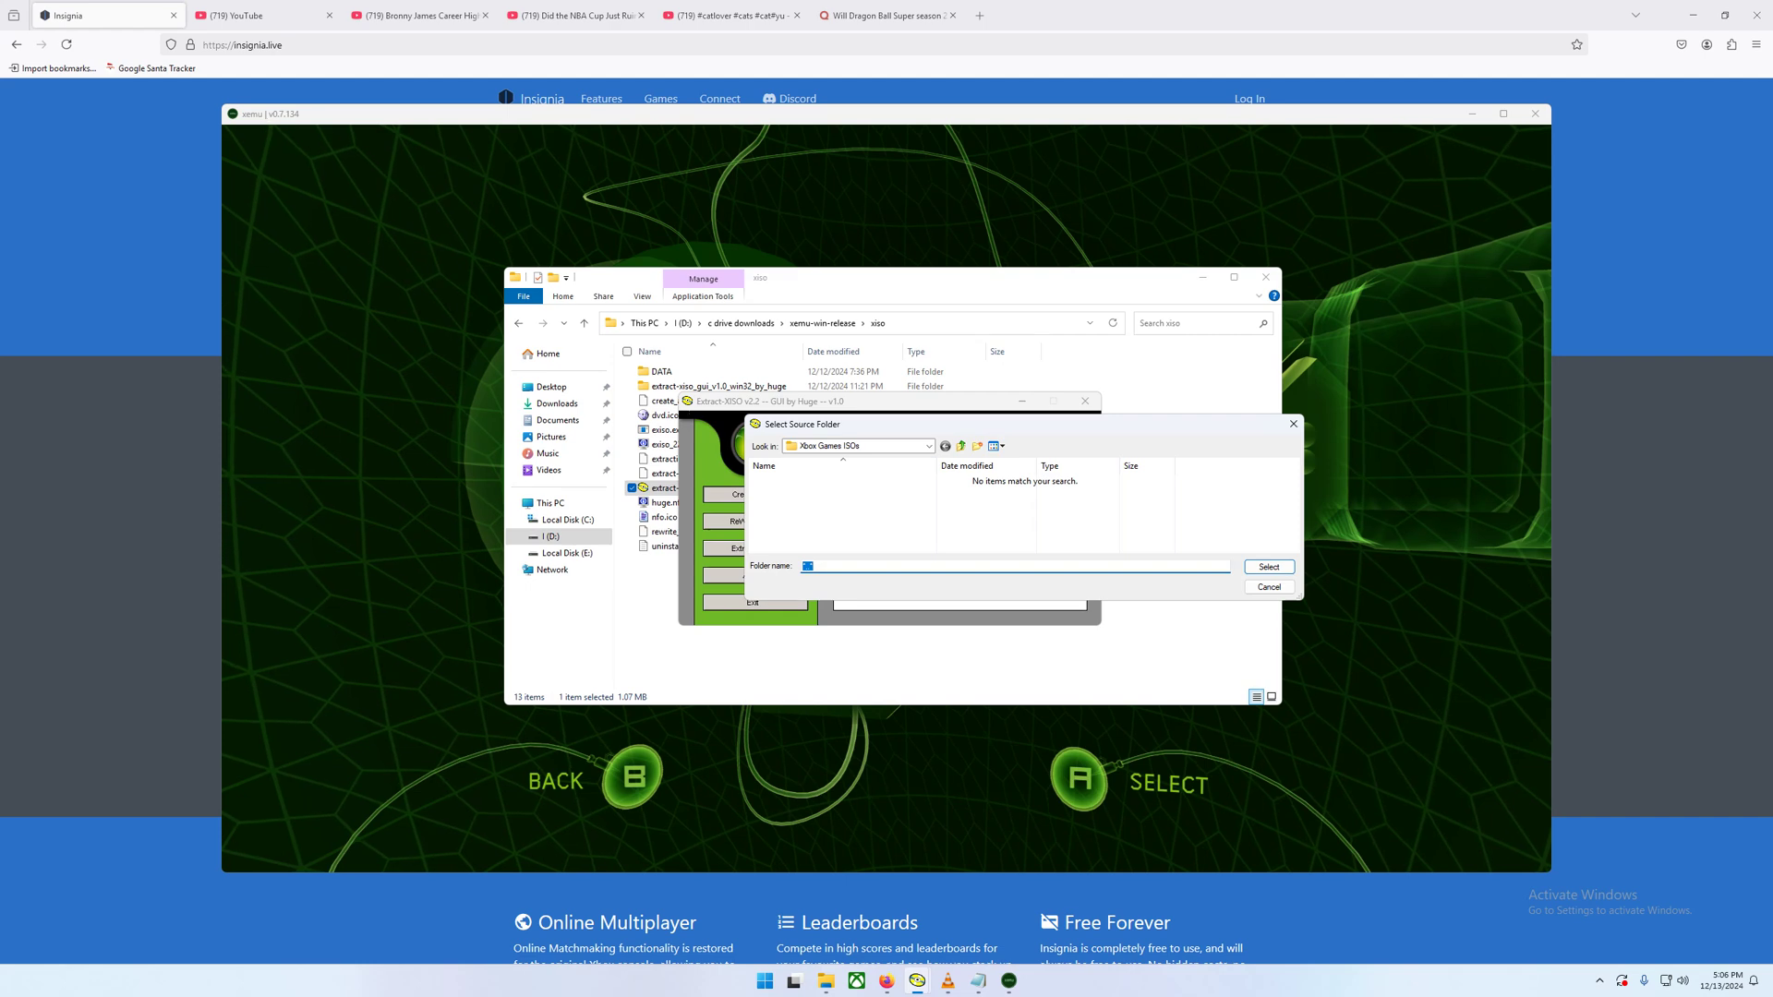
Step: Browse for an XISO source folder through xemu-win-release and c drive downloads, and cancel the creation
{"action": "left_click", "coordinate": [961, 446]}
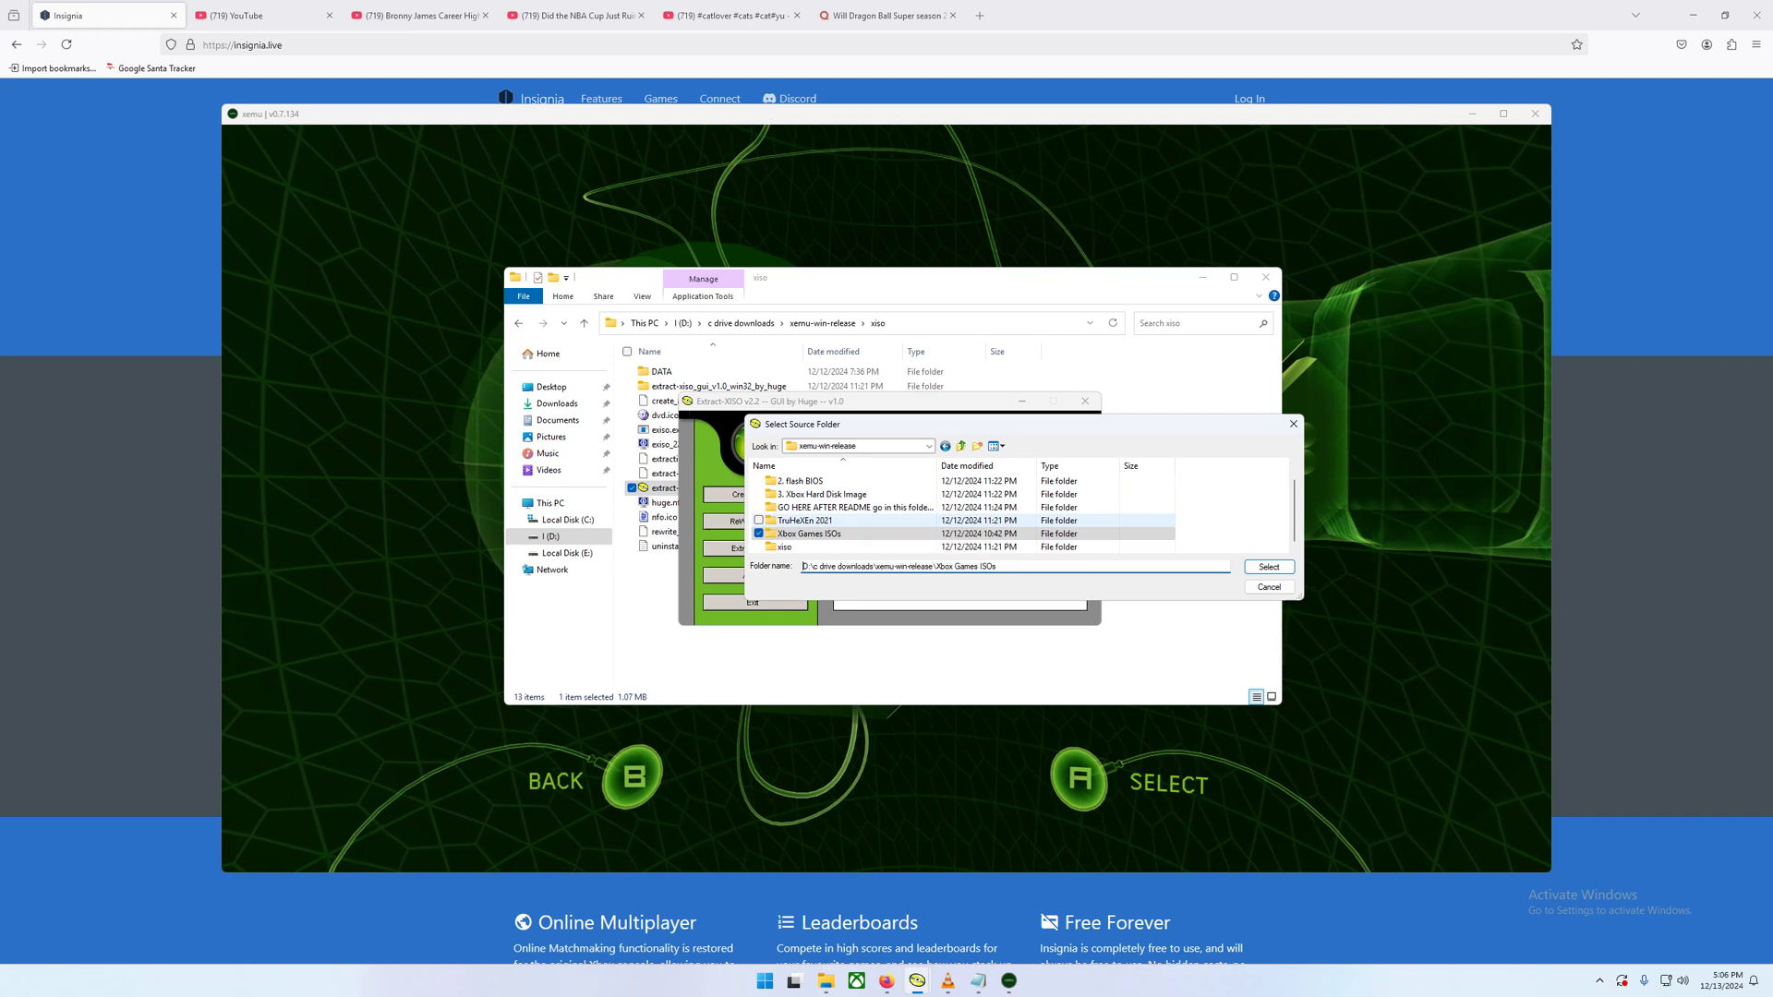
{"action": "scroll", "coordinate": [960, 514], "scroll_direction": "up", "scroll_amount": 1}
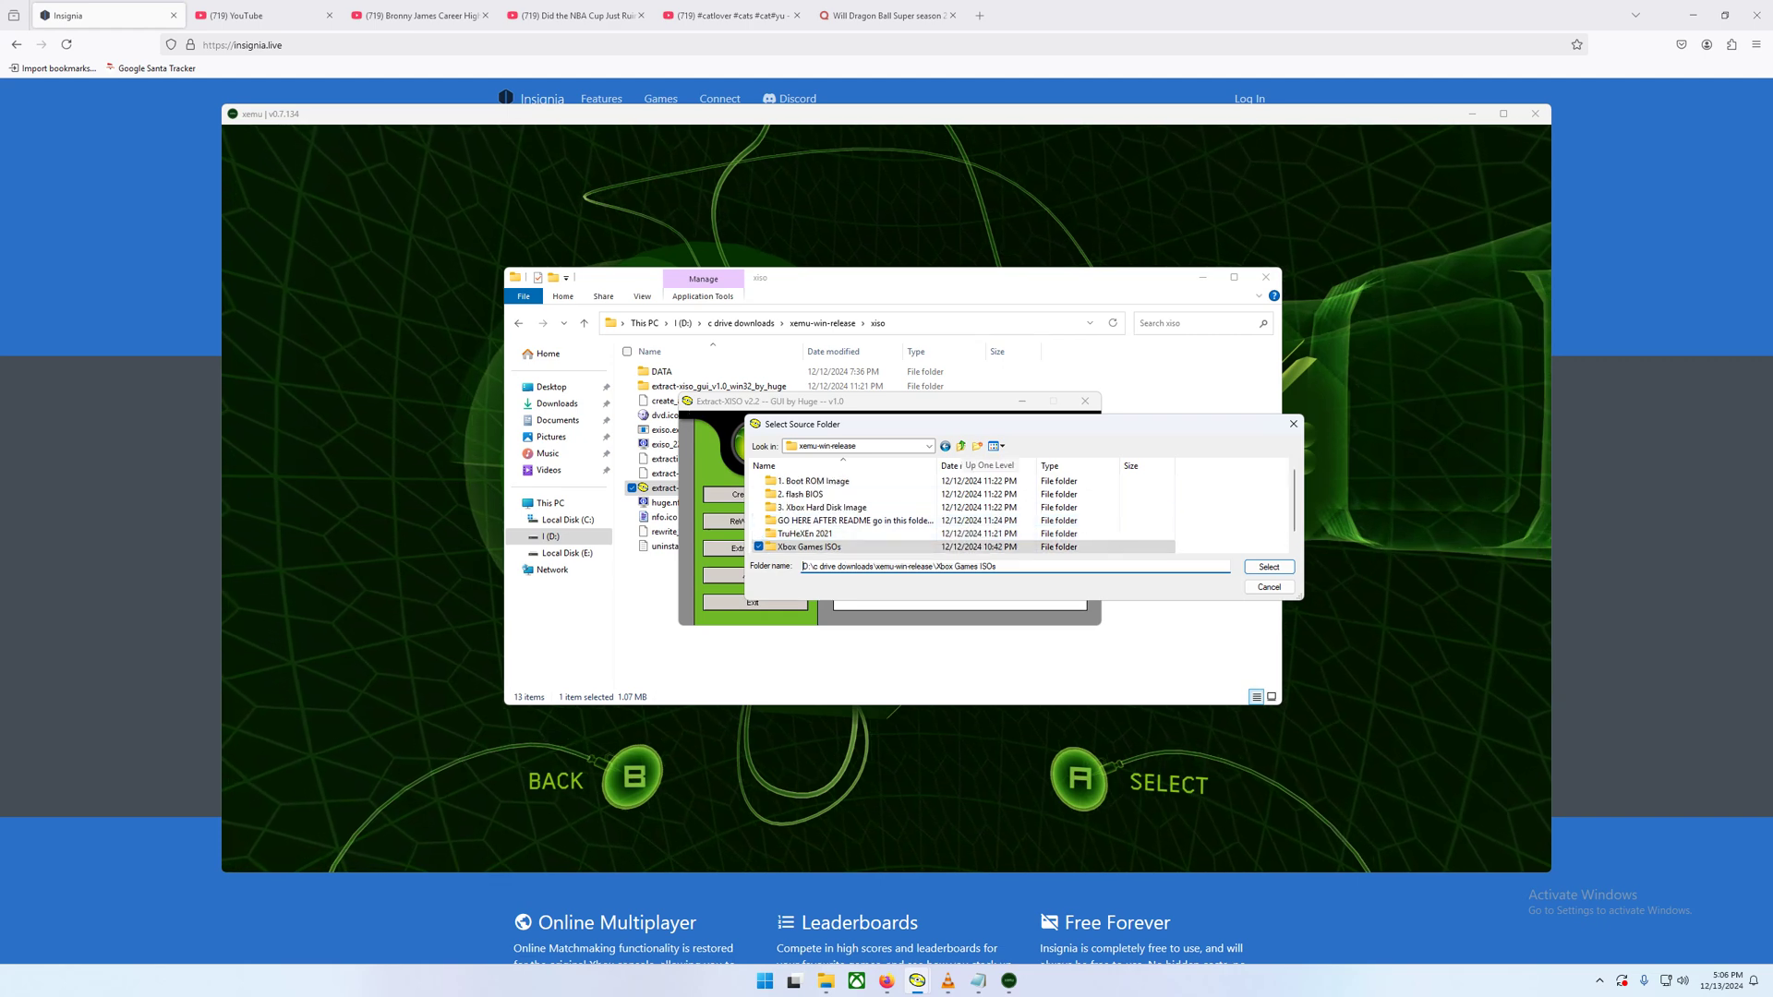
{"action": "left_click", "coordinate": [961, 447]}
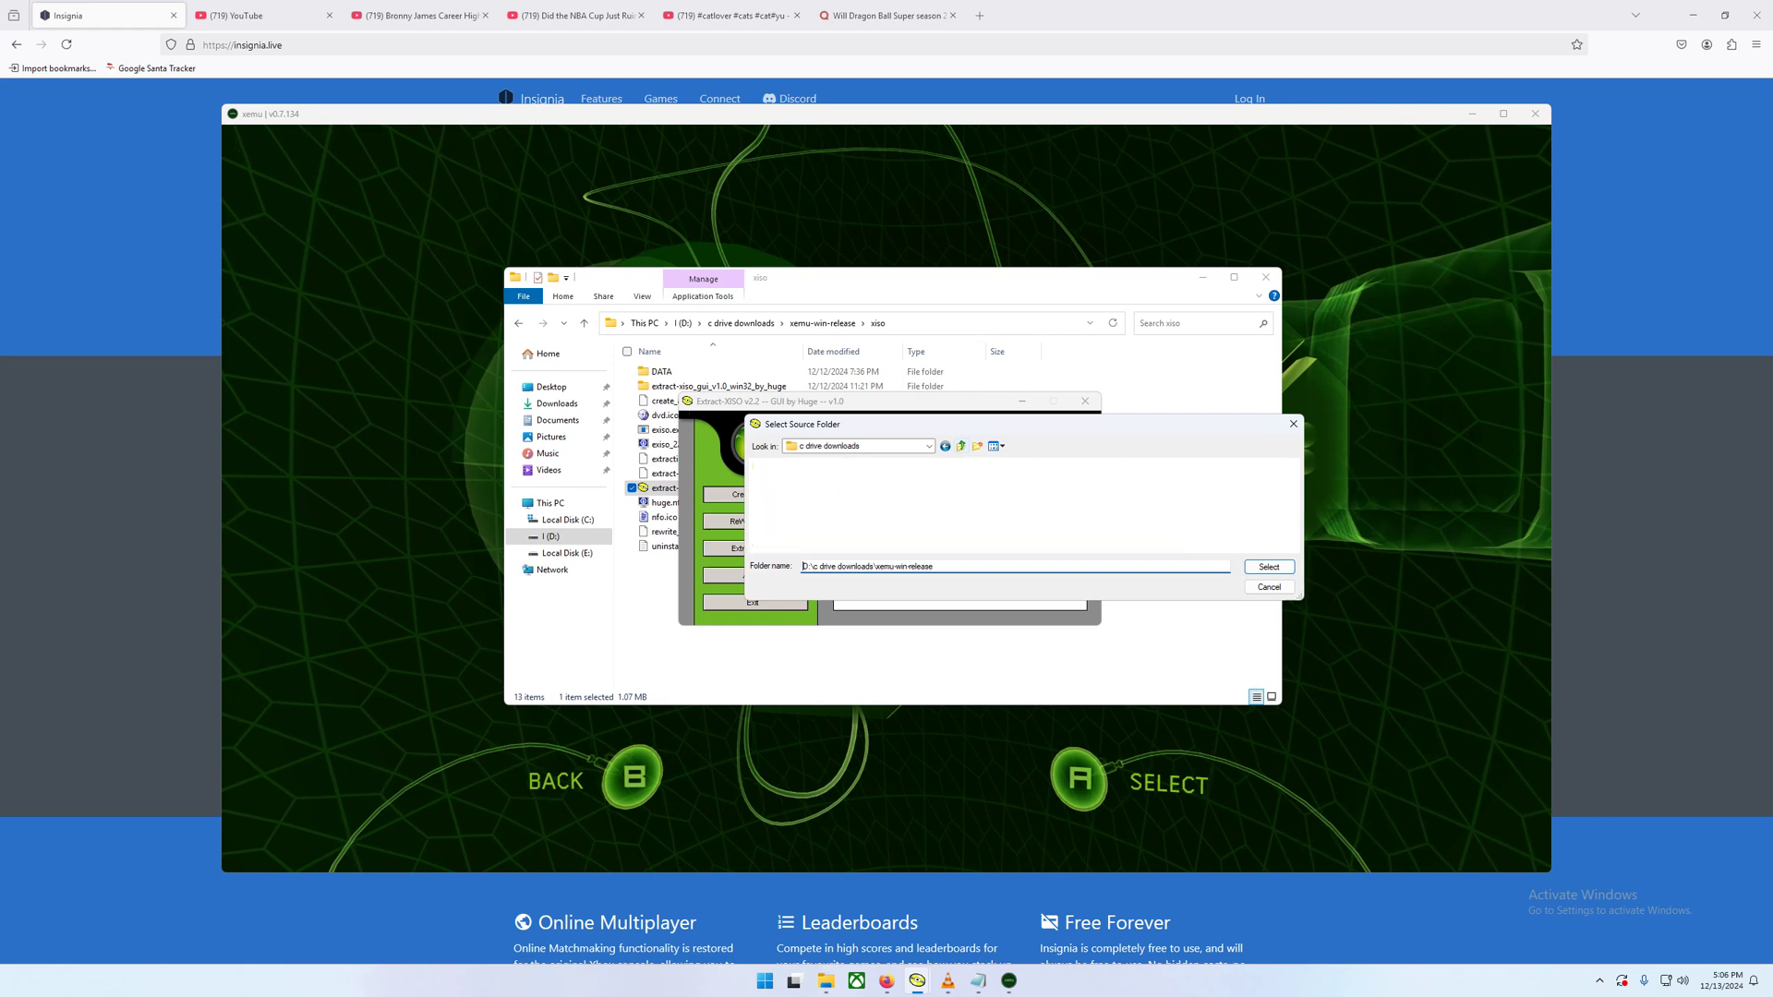
{"action": "scroll", "coordinate": [961, 513], "scroll_direction": "up", "scroll_amount": 4}
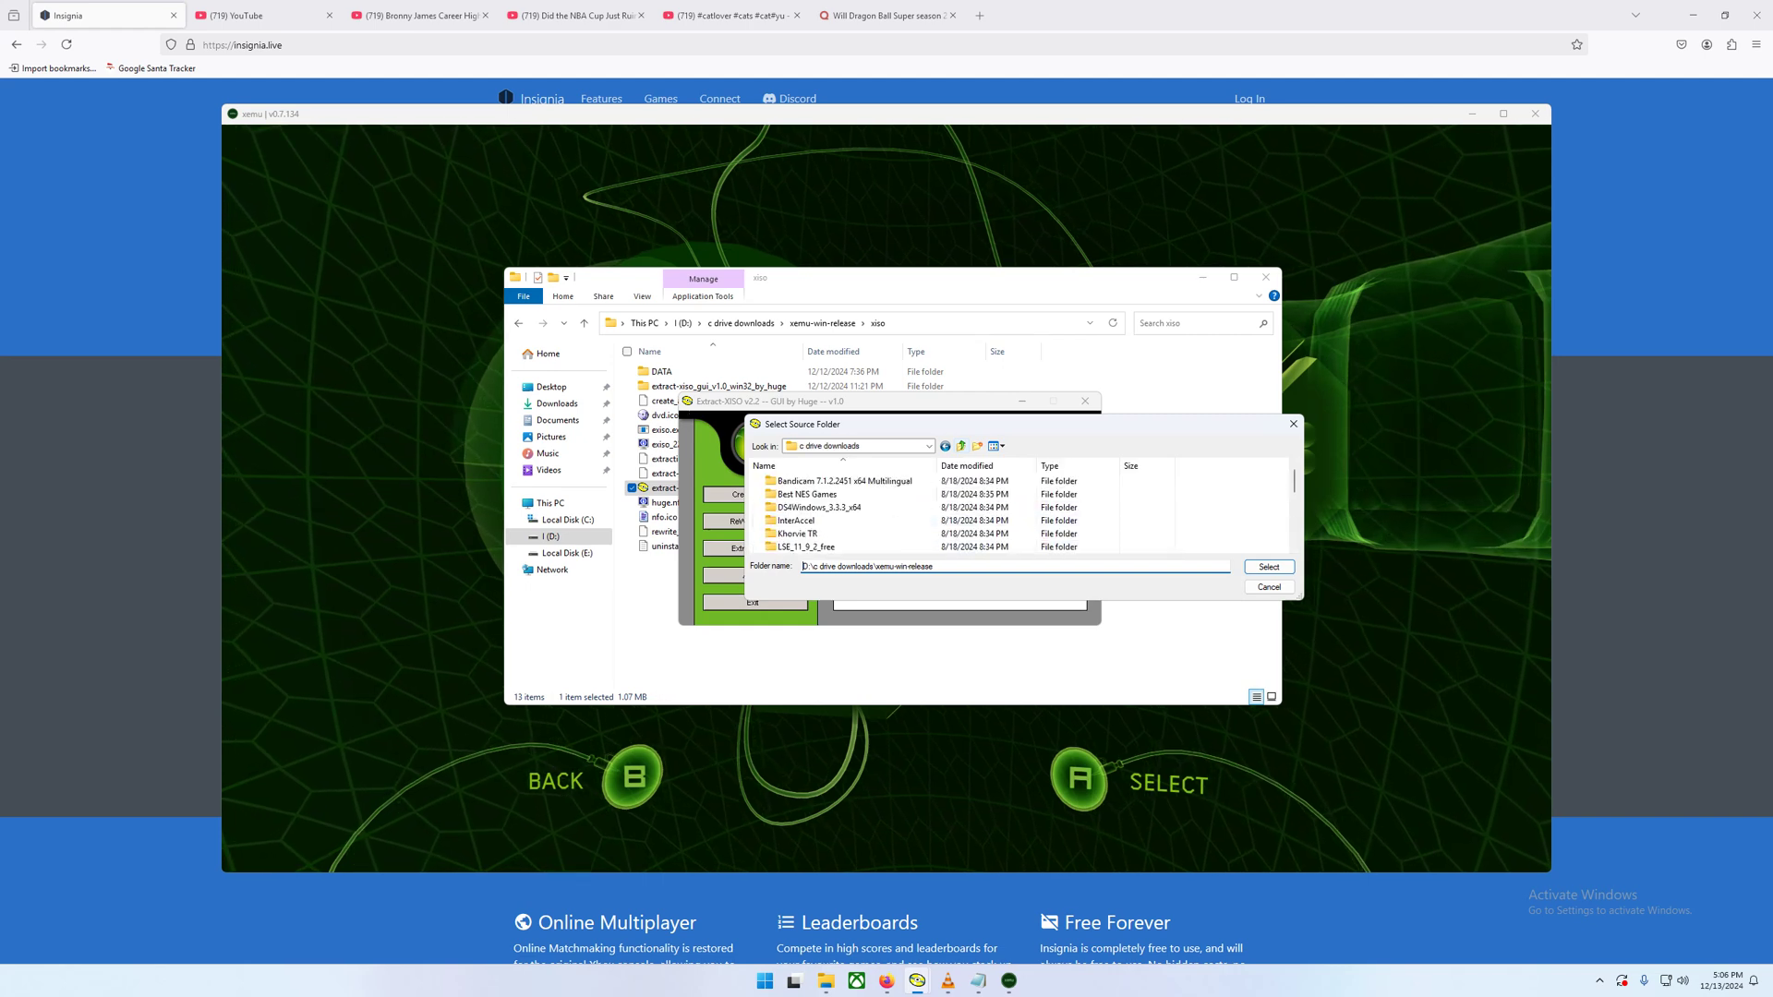
{"action": "scroll", "coordinate": [924, 520], "scroll_direction": "down", "scroll_amount": 4}
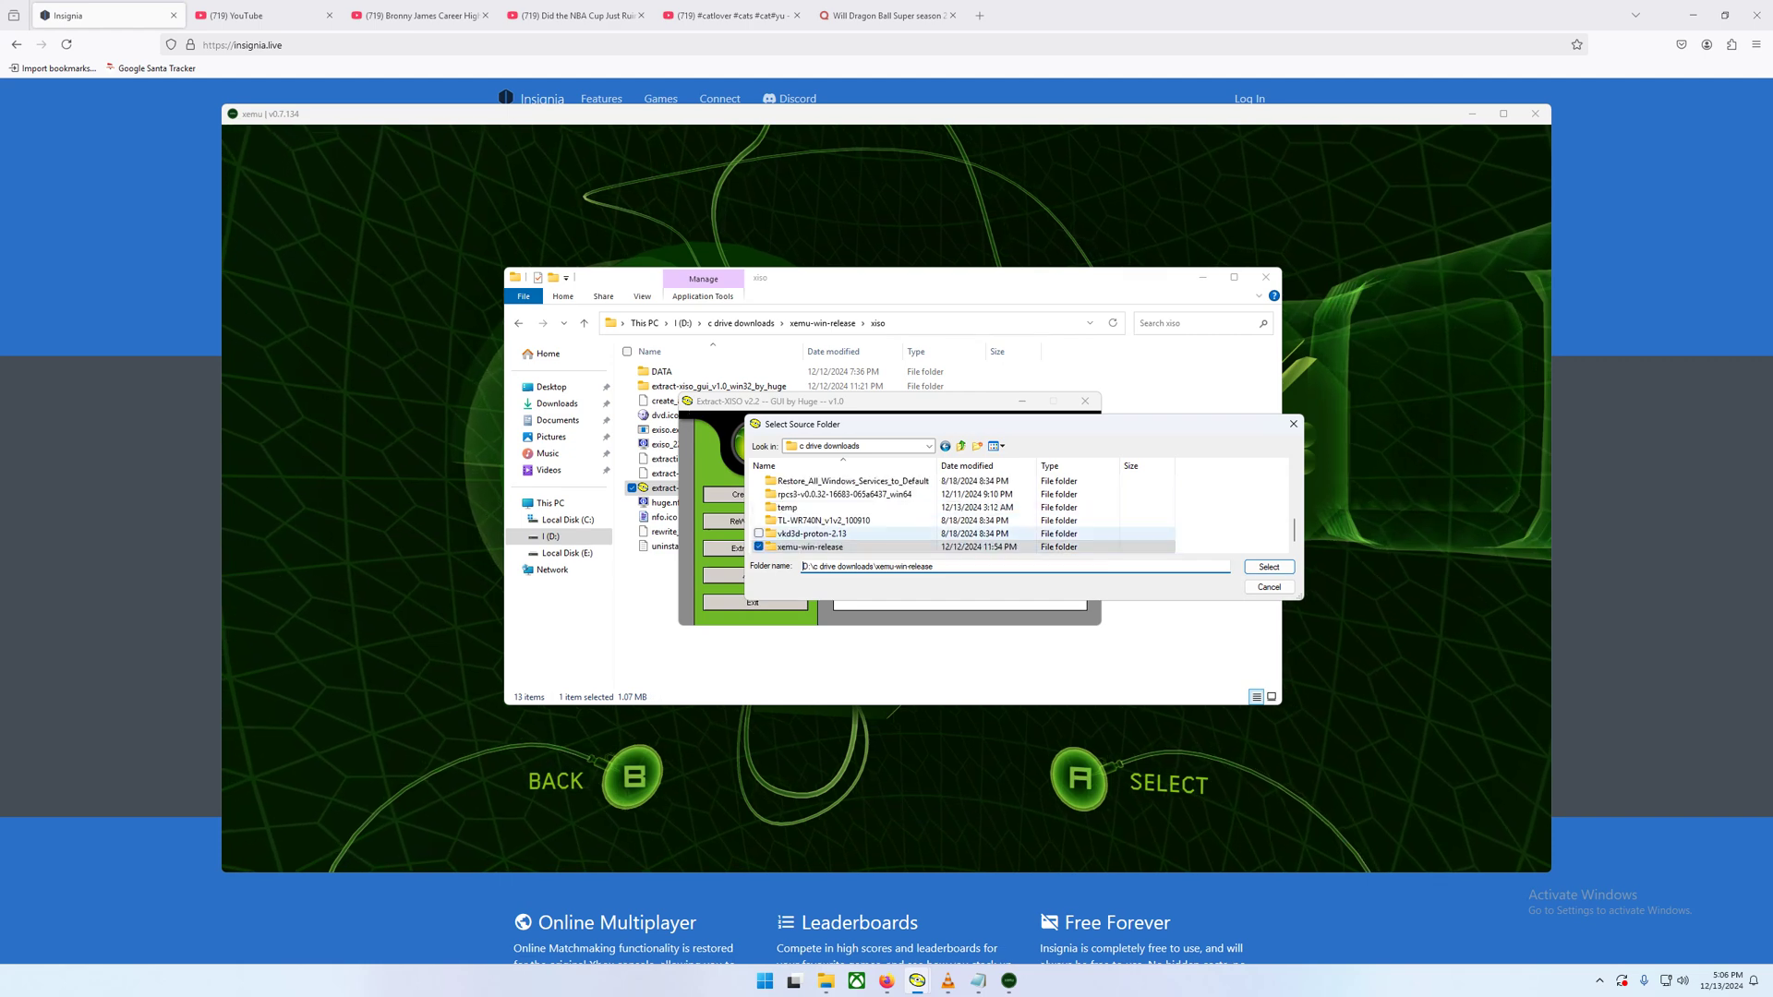
{"action": "scroll", "coordinate": [924, 520], "scroll_direction": "up", "scroll_amount": 5}
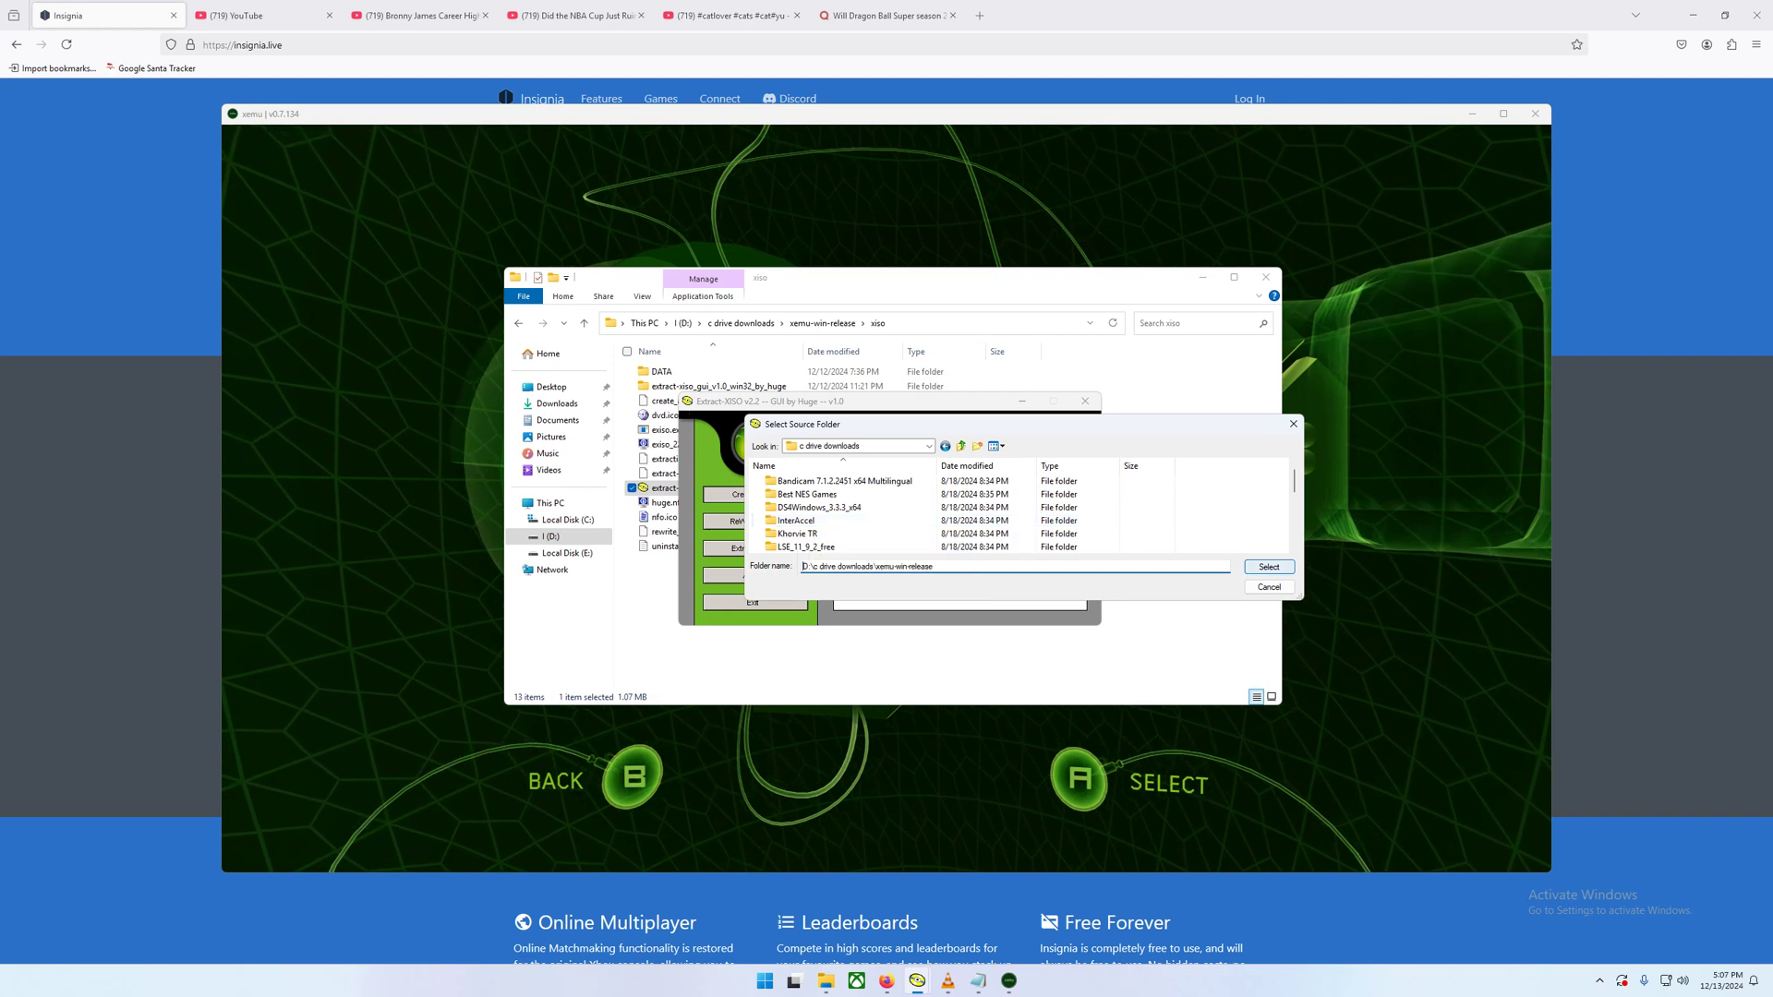
{"action": "left_click", "coordinate": [1269, 588]}
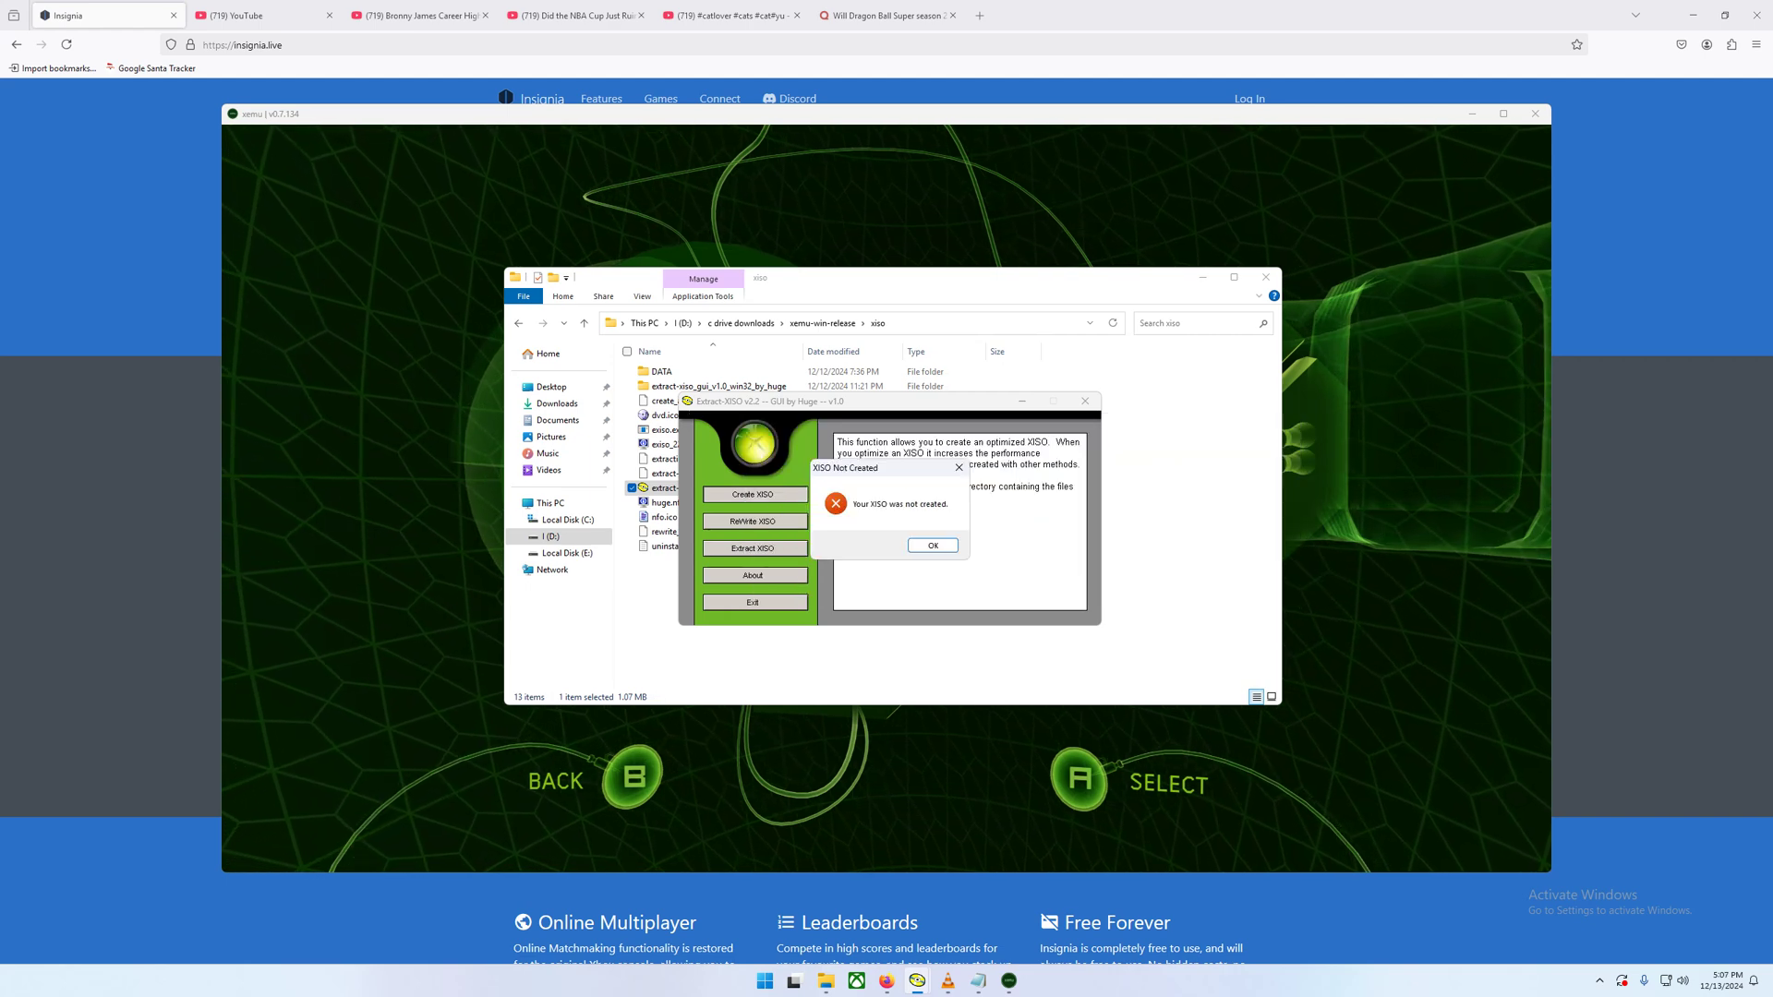
{"action": "key", "text": "Return"}
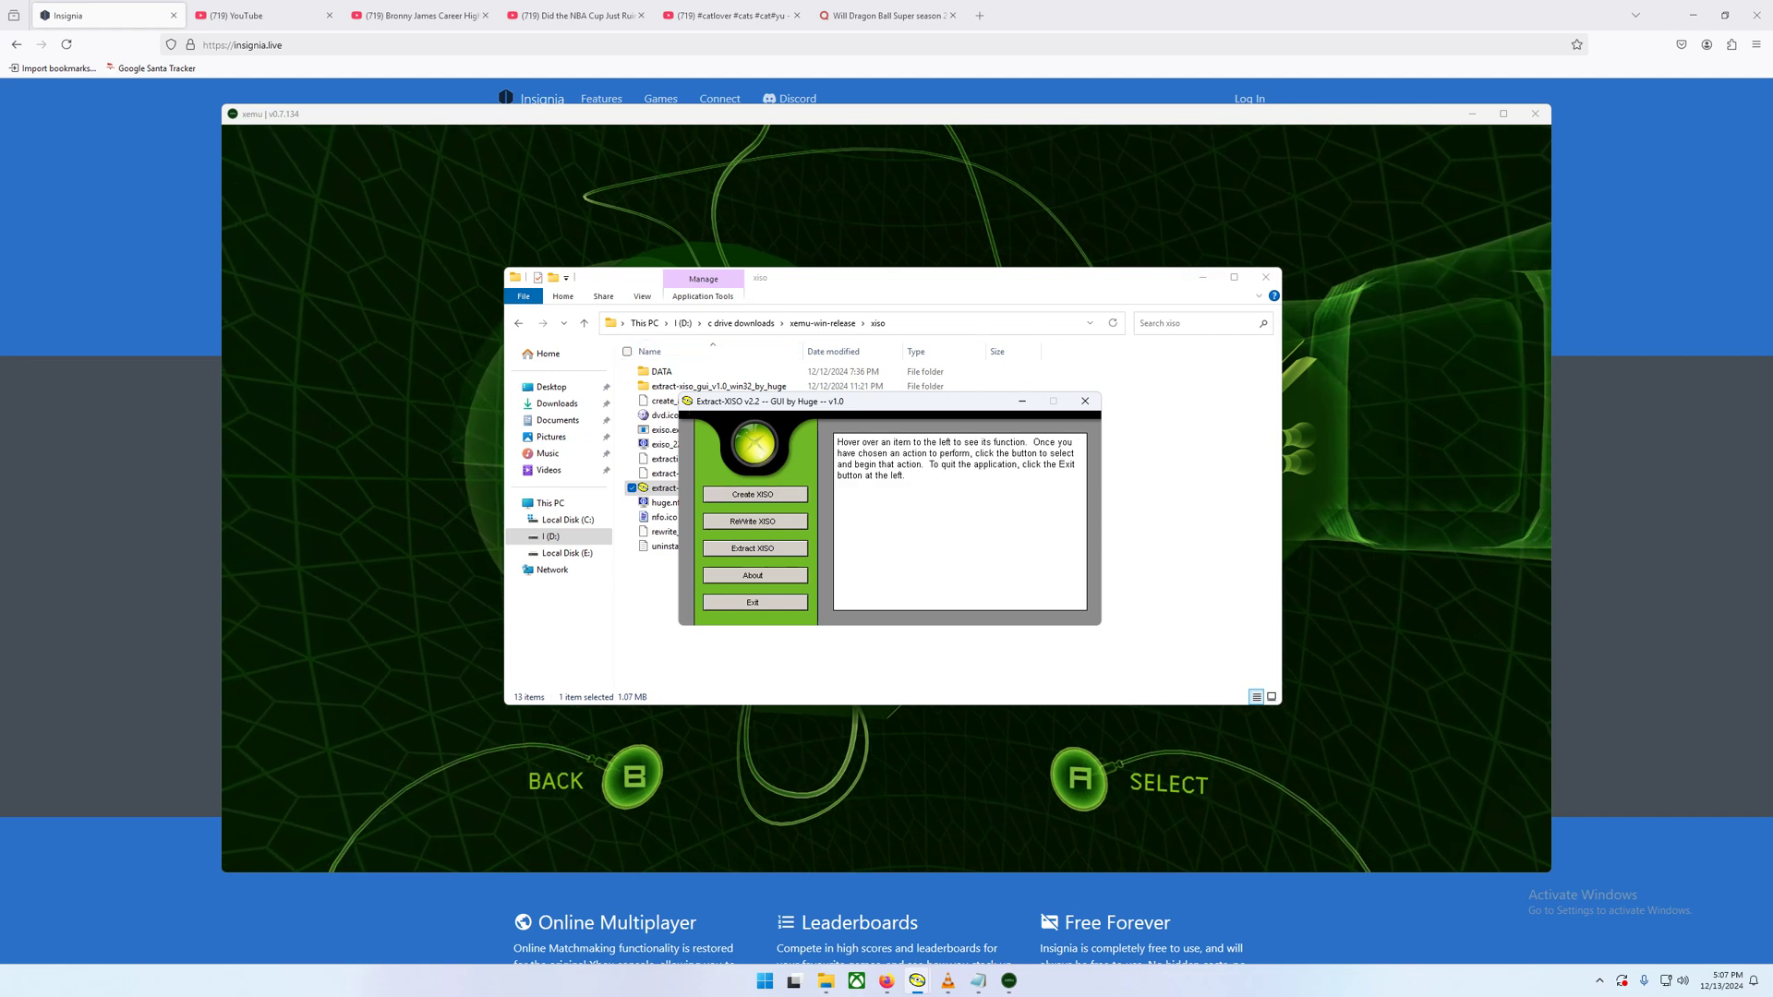
Step: Review the game images in the Xbox Games ISOs folder and return to the xemu-win-release folder
{"action": "left_click", "coordinate": [822, 323]}
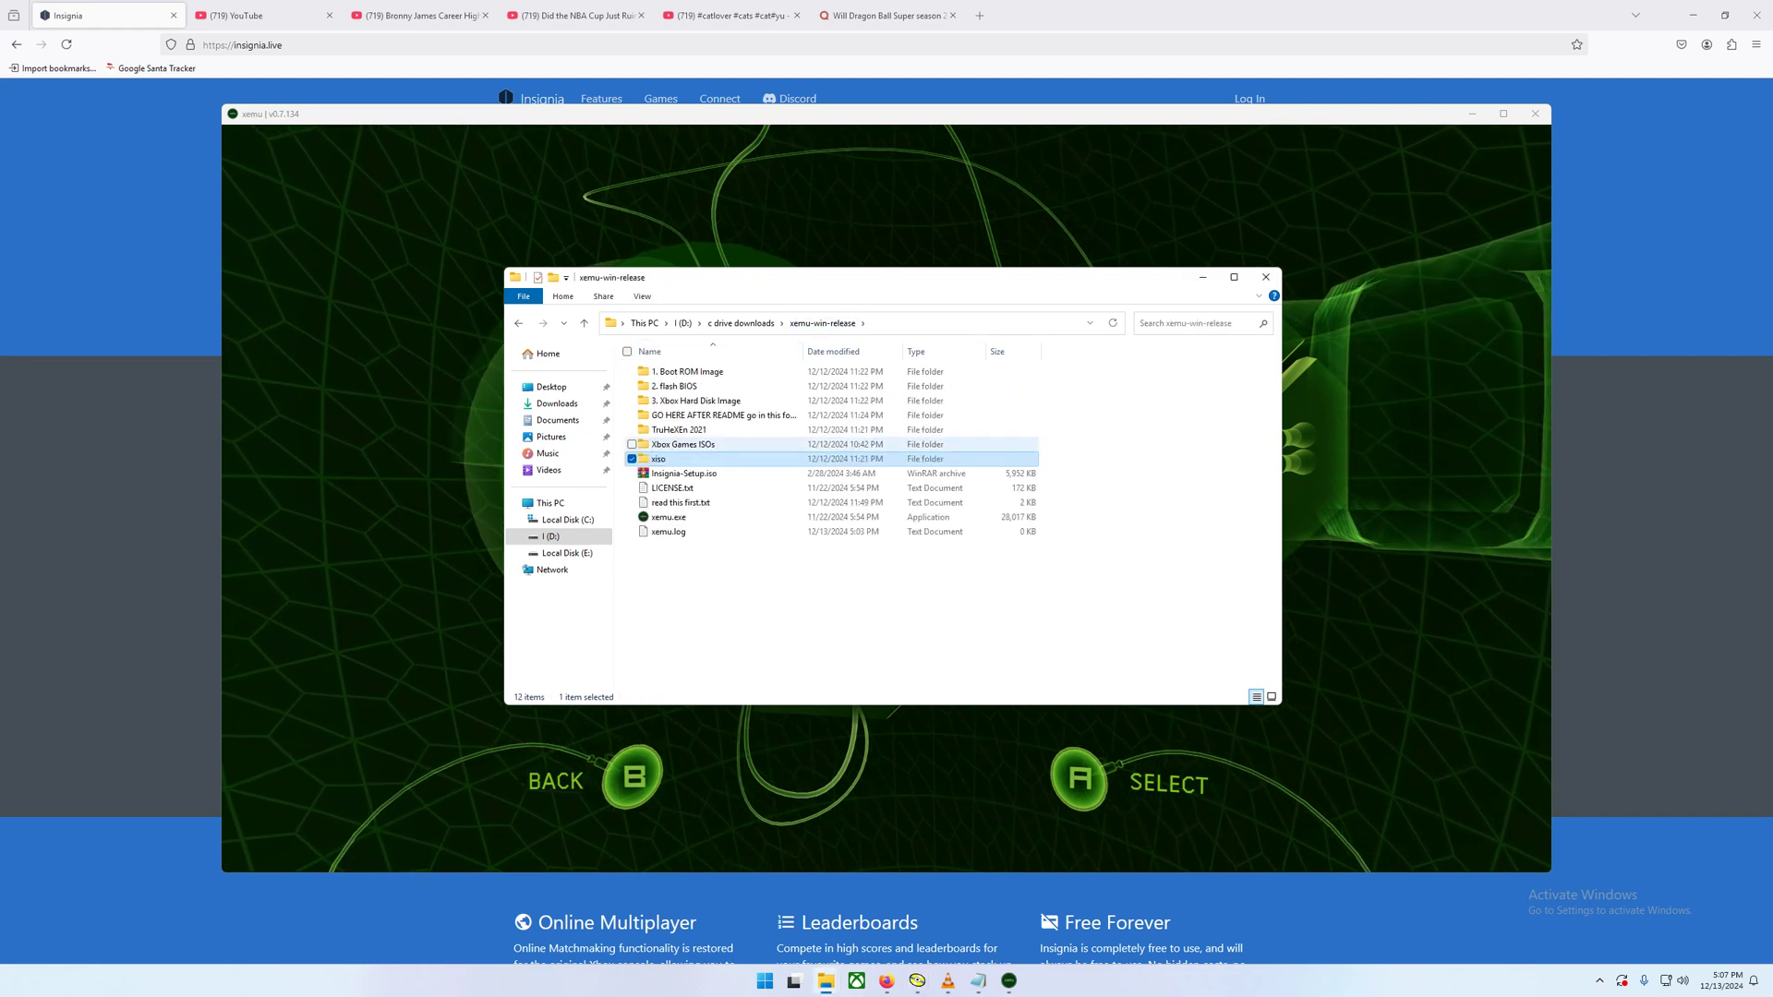
{"action": "double_click", "coordinate": [684, 444]}
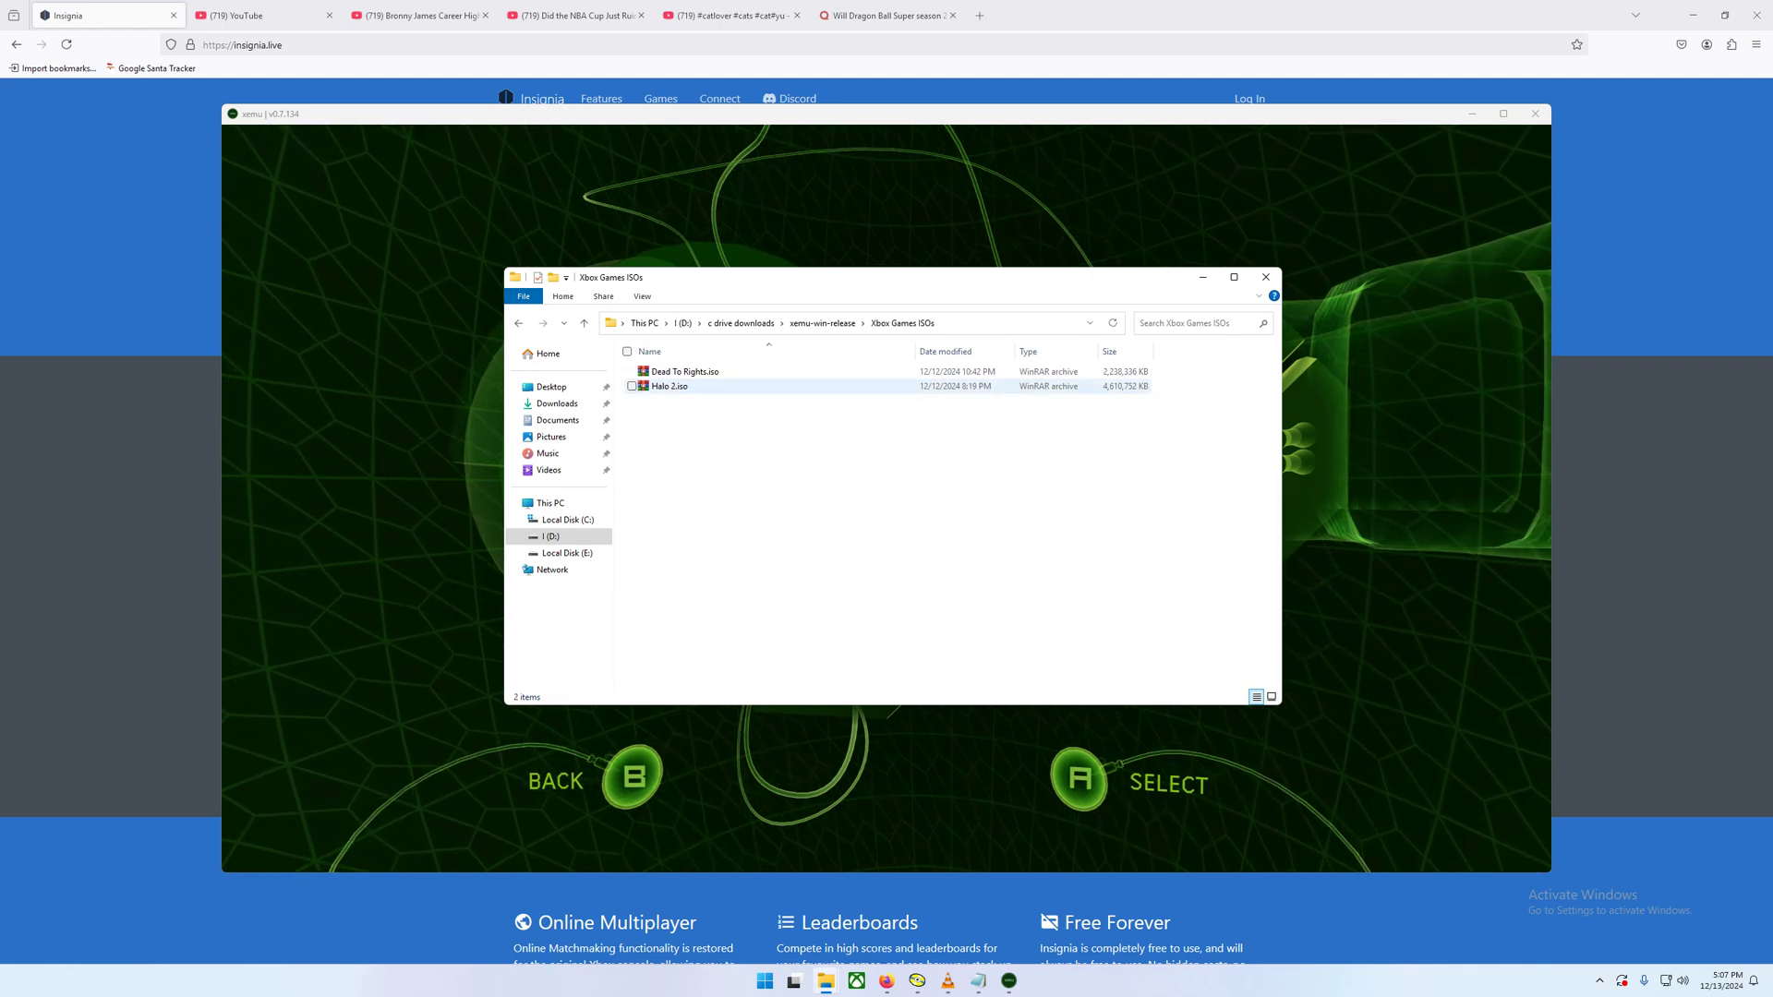
{"action": "left_click", "coordinate": [822, 324]}
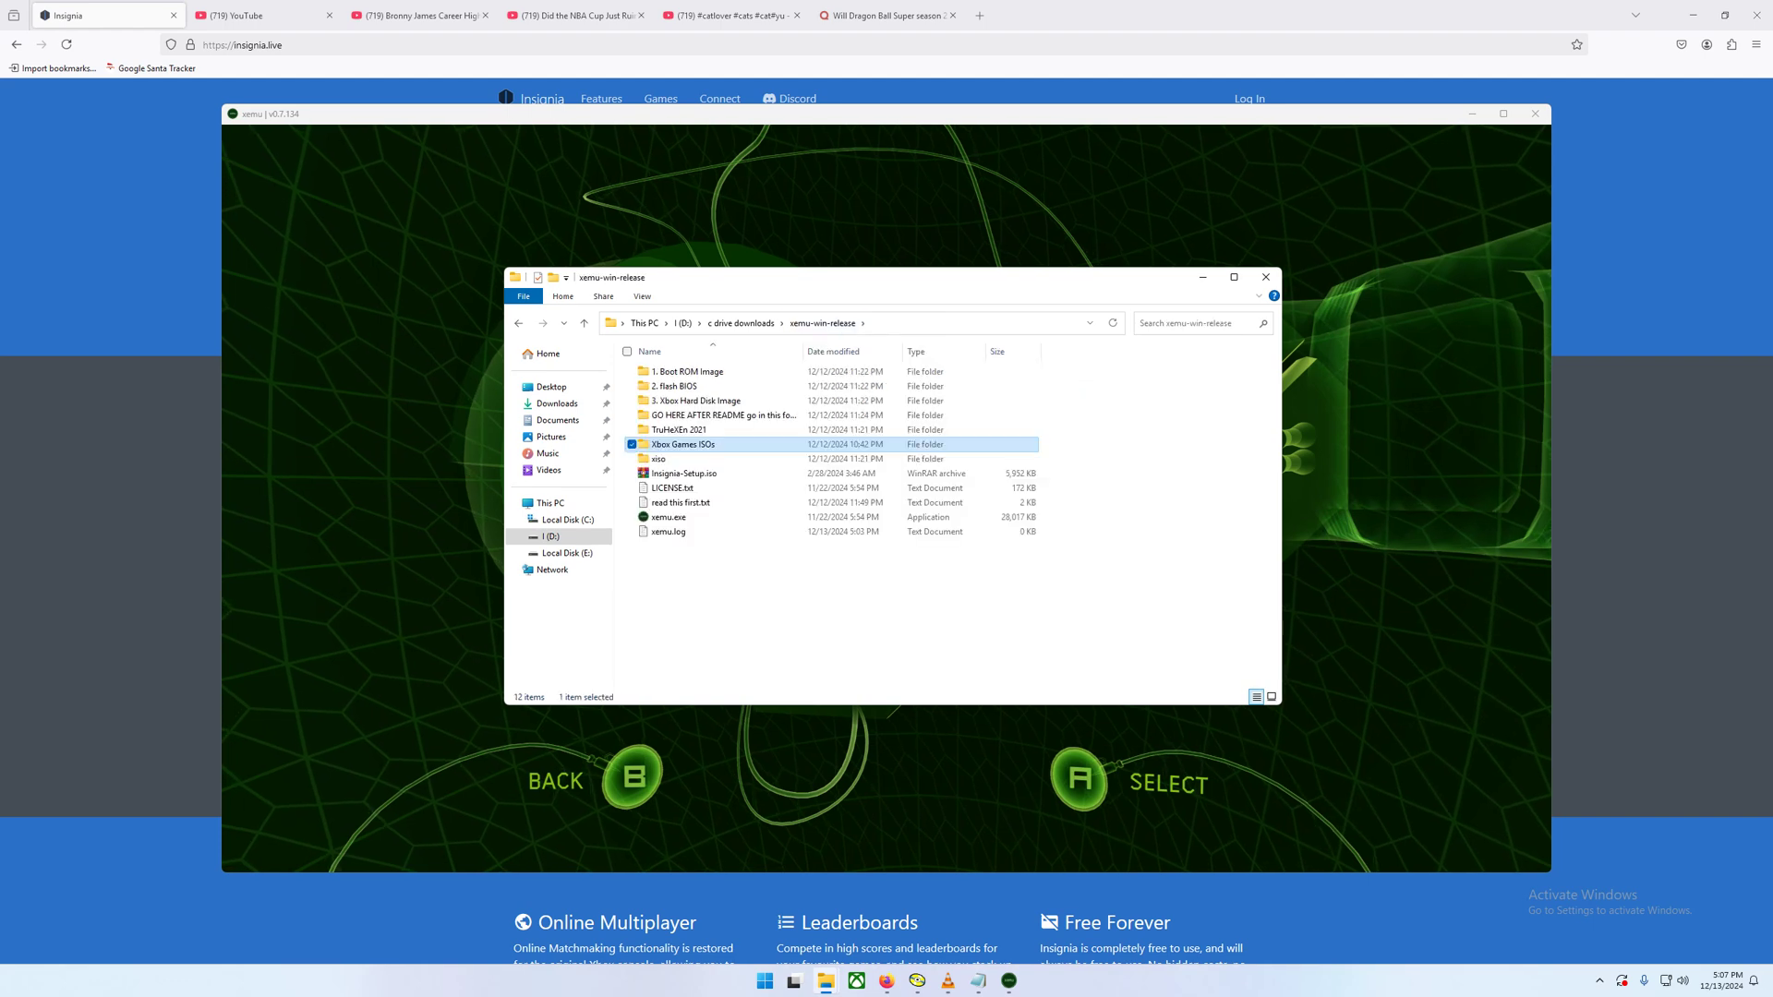
{"action": "double_click", "coordinate": [683, 444]}
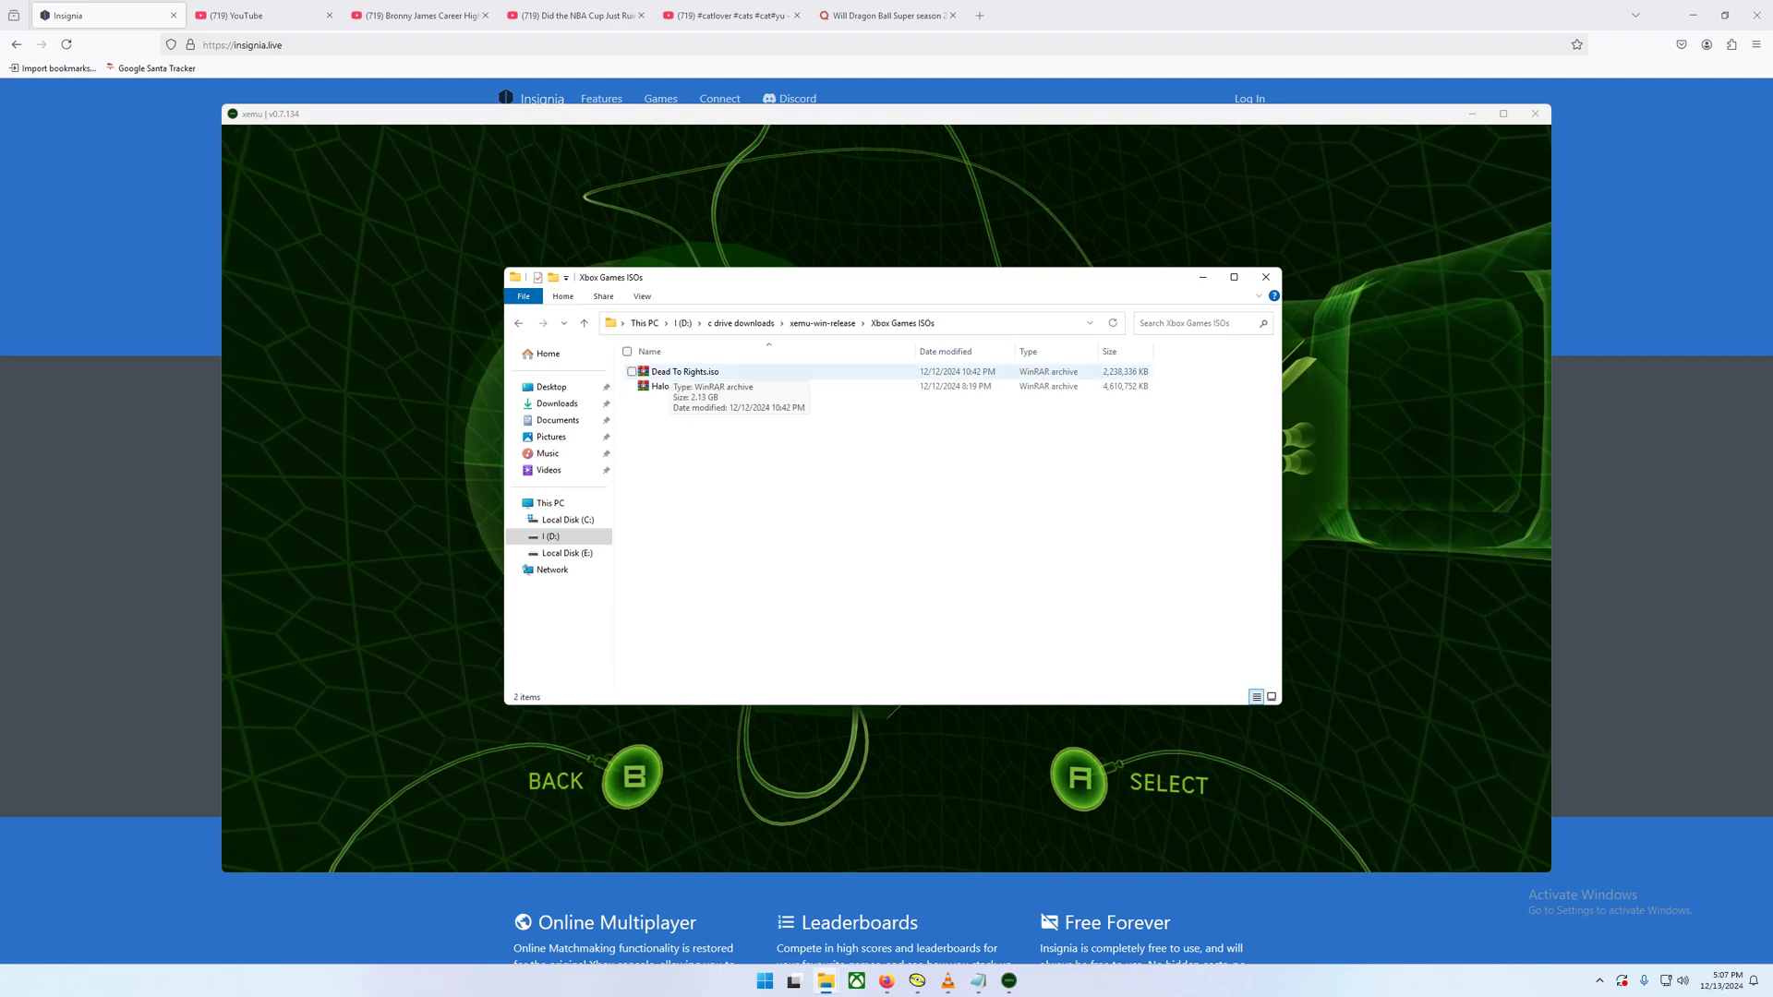
{"action": "left_click", "coordinate": [823, 323]}
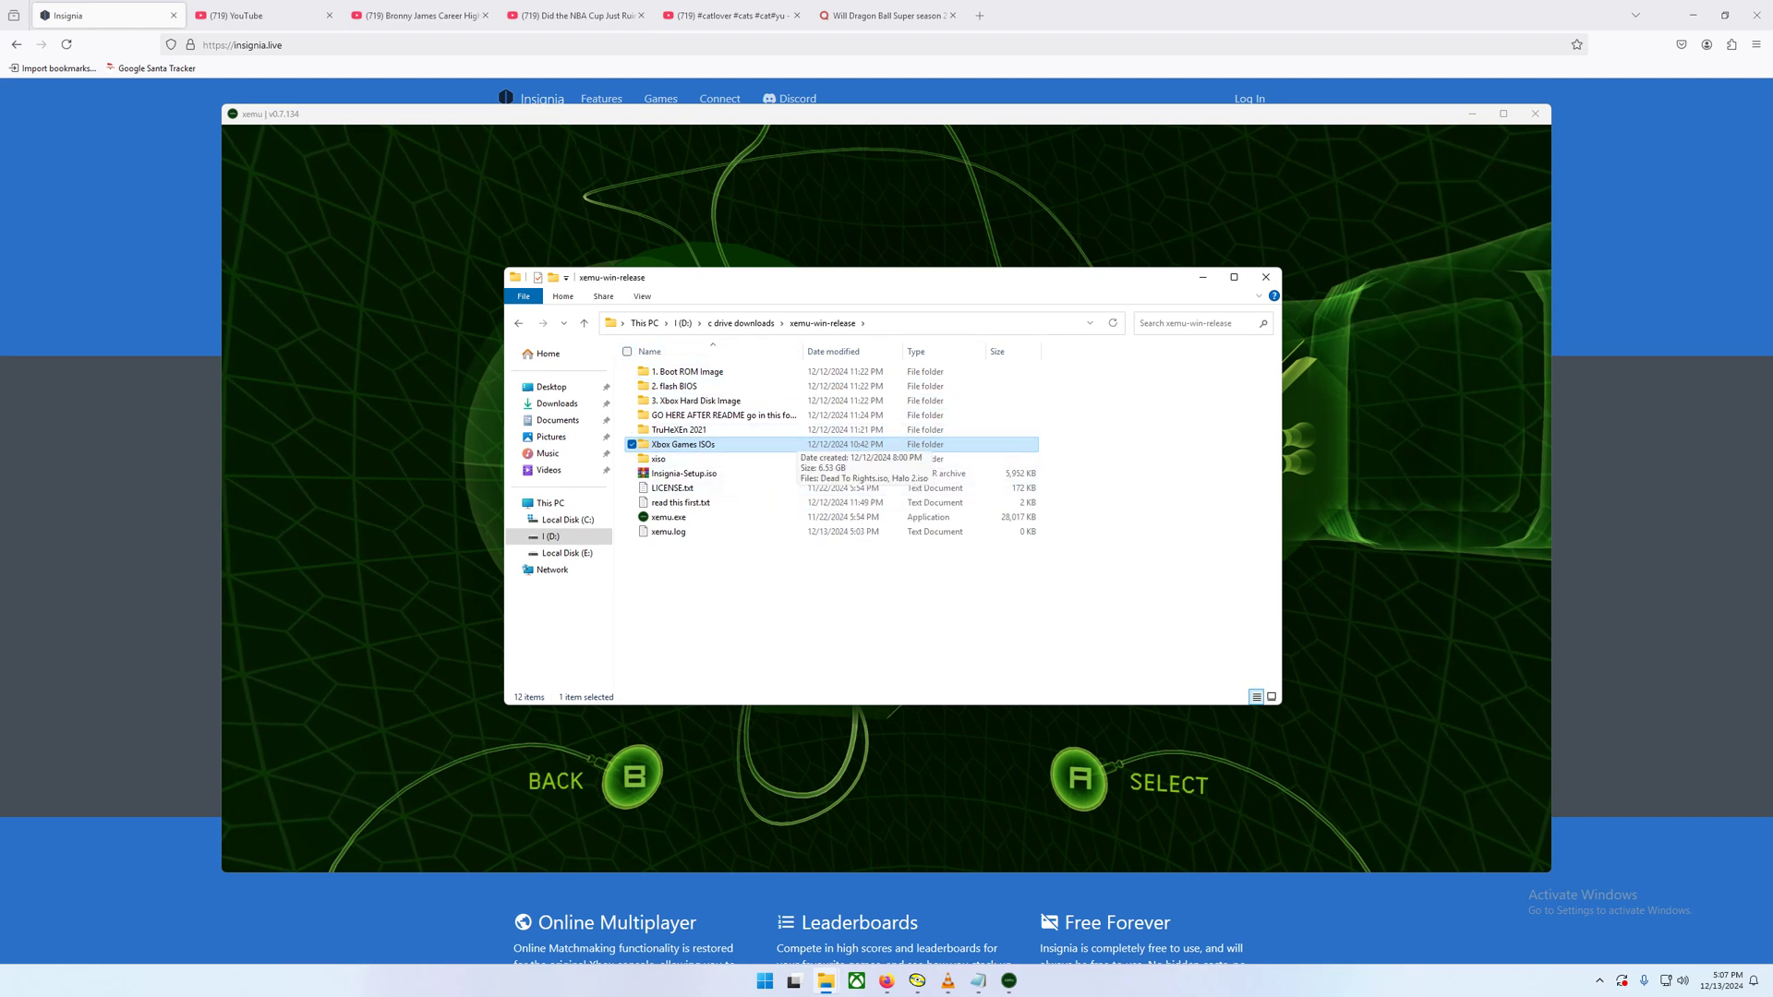
Step: Switch back to xemu and load Halo 2.iso from the Xbox Games ISOs folder as the disc
{"action": "key", "text": "alt+Tab"}
{"action": "left_click", "coordinate": [248, 132]}
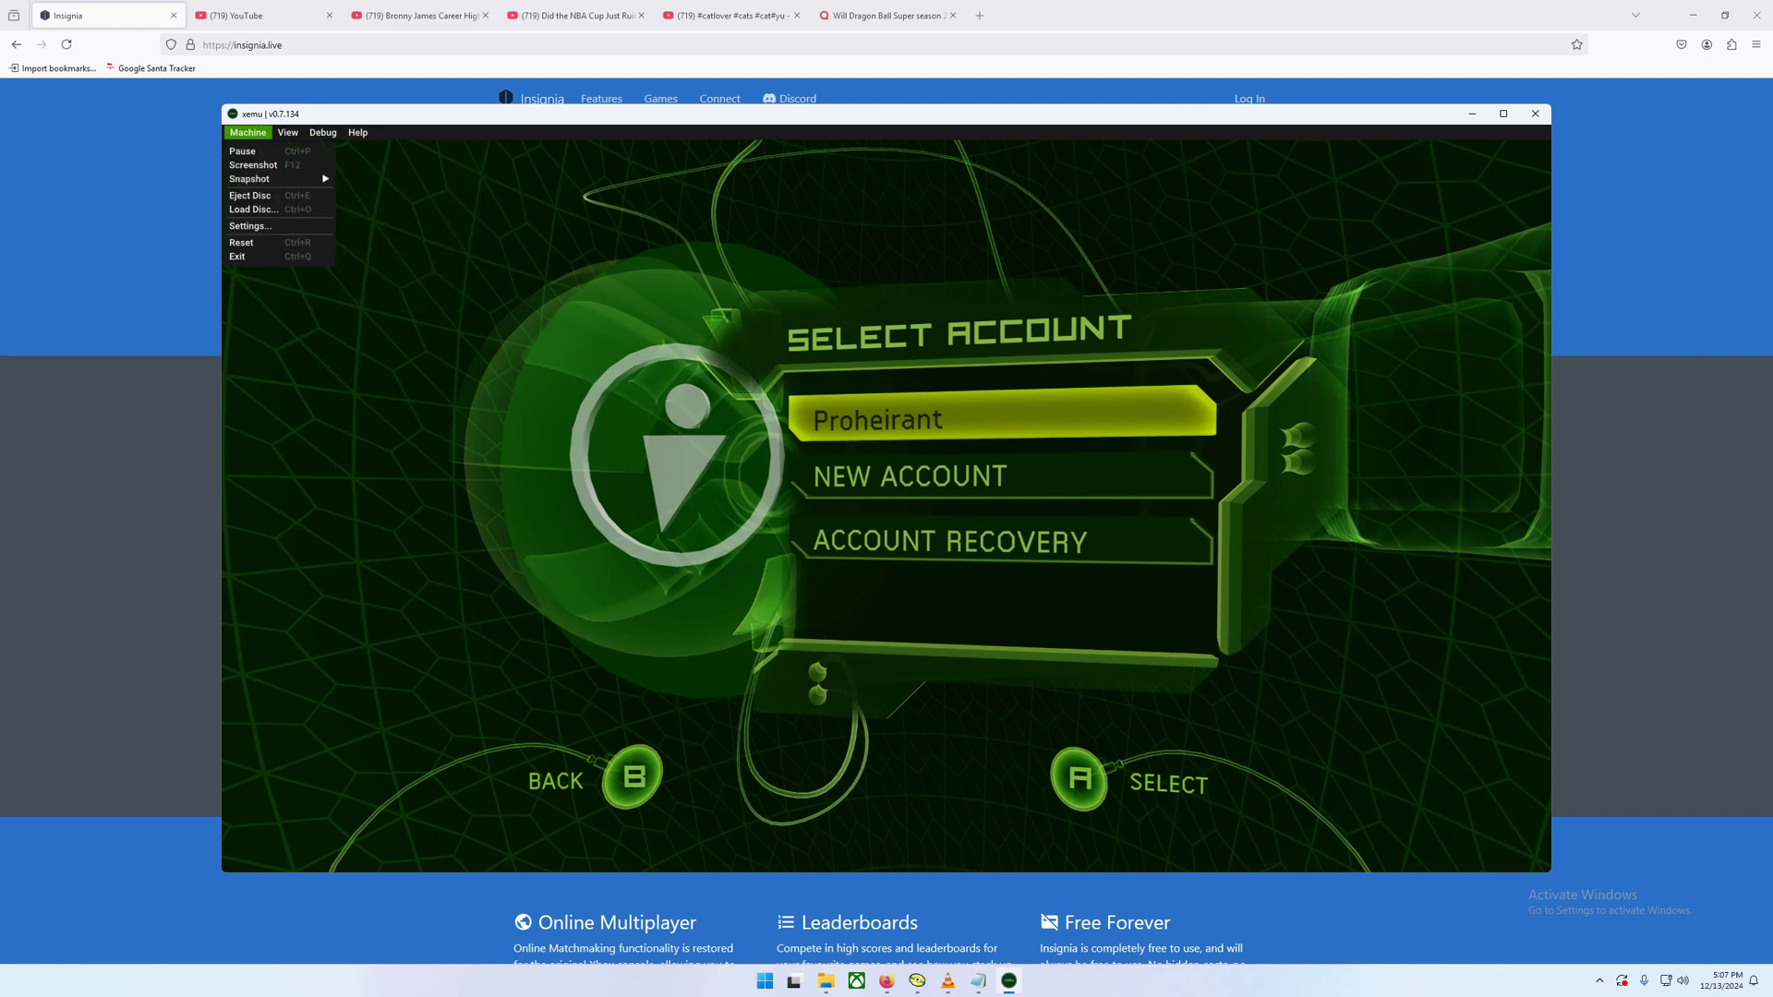
{"action": "left_click", "coordinate": [253, 210]}
{"action": "left_click", "coordinate": [164, 295]}
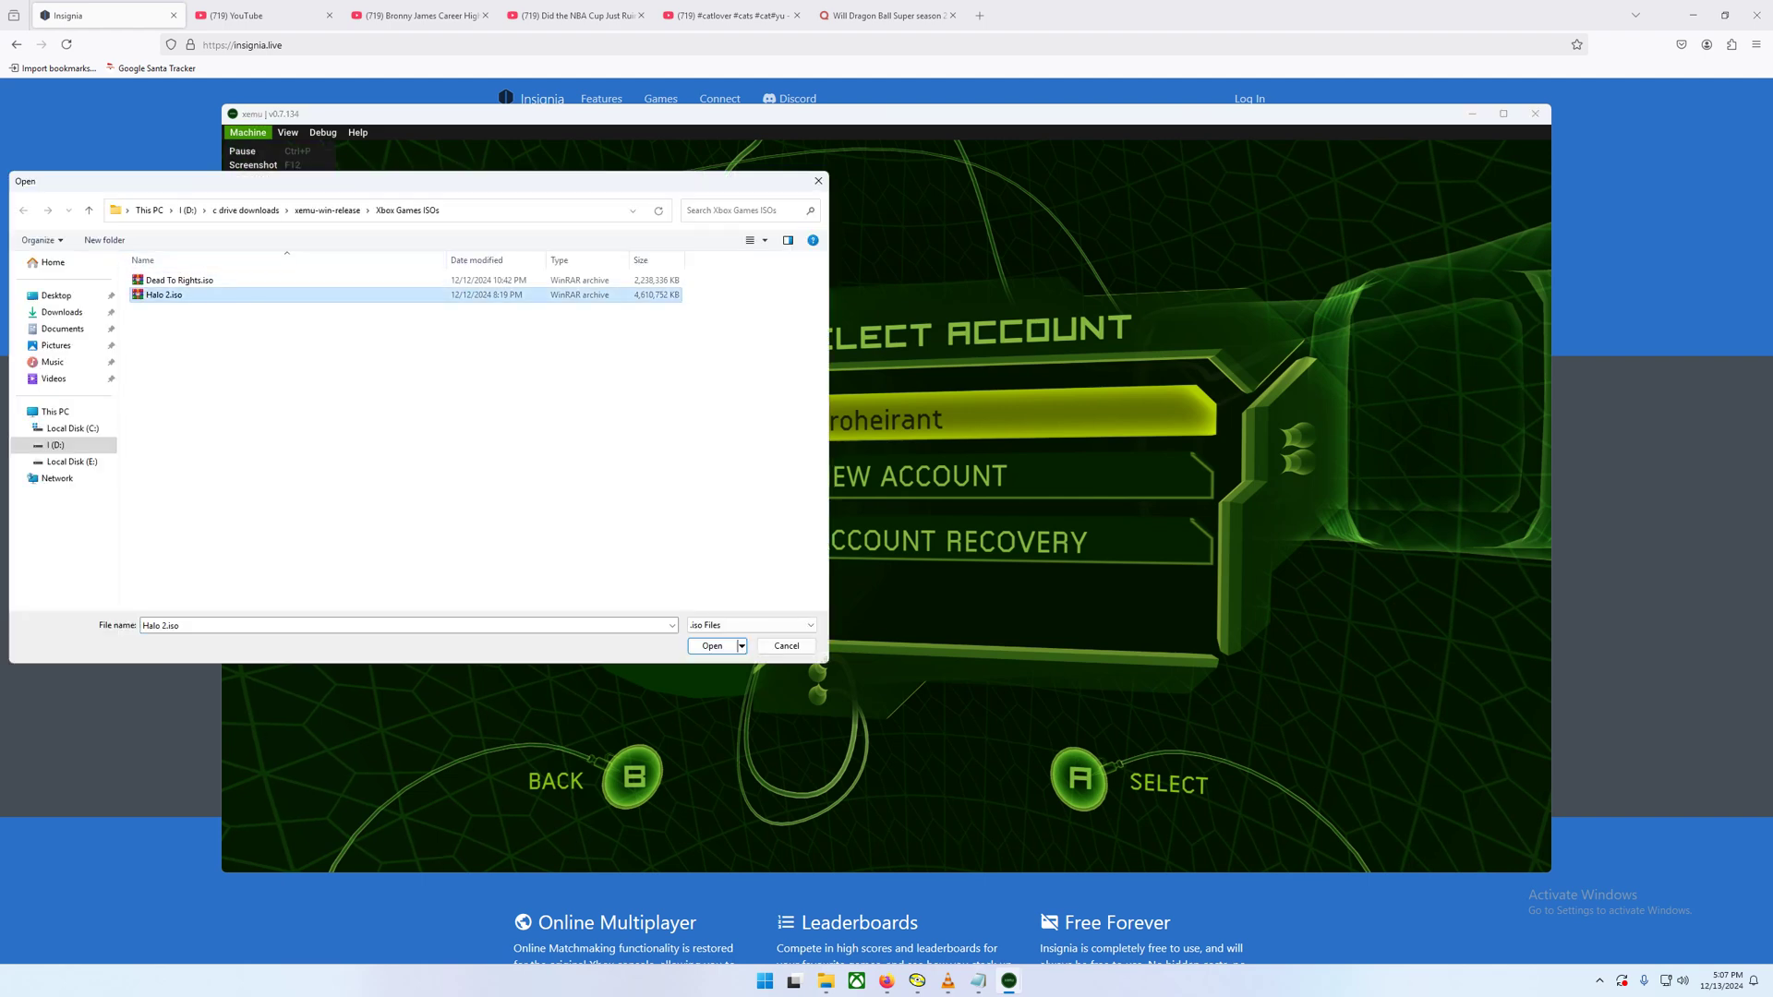
{"action": "key", "text": "Return"}
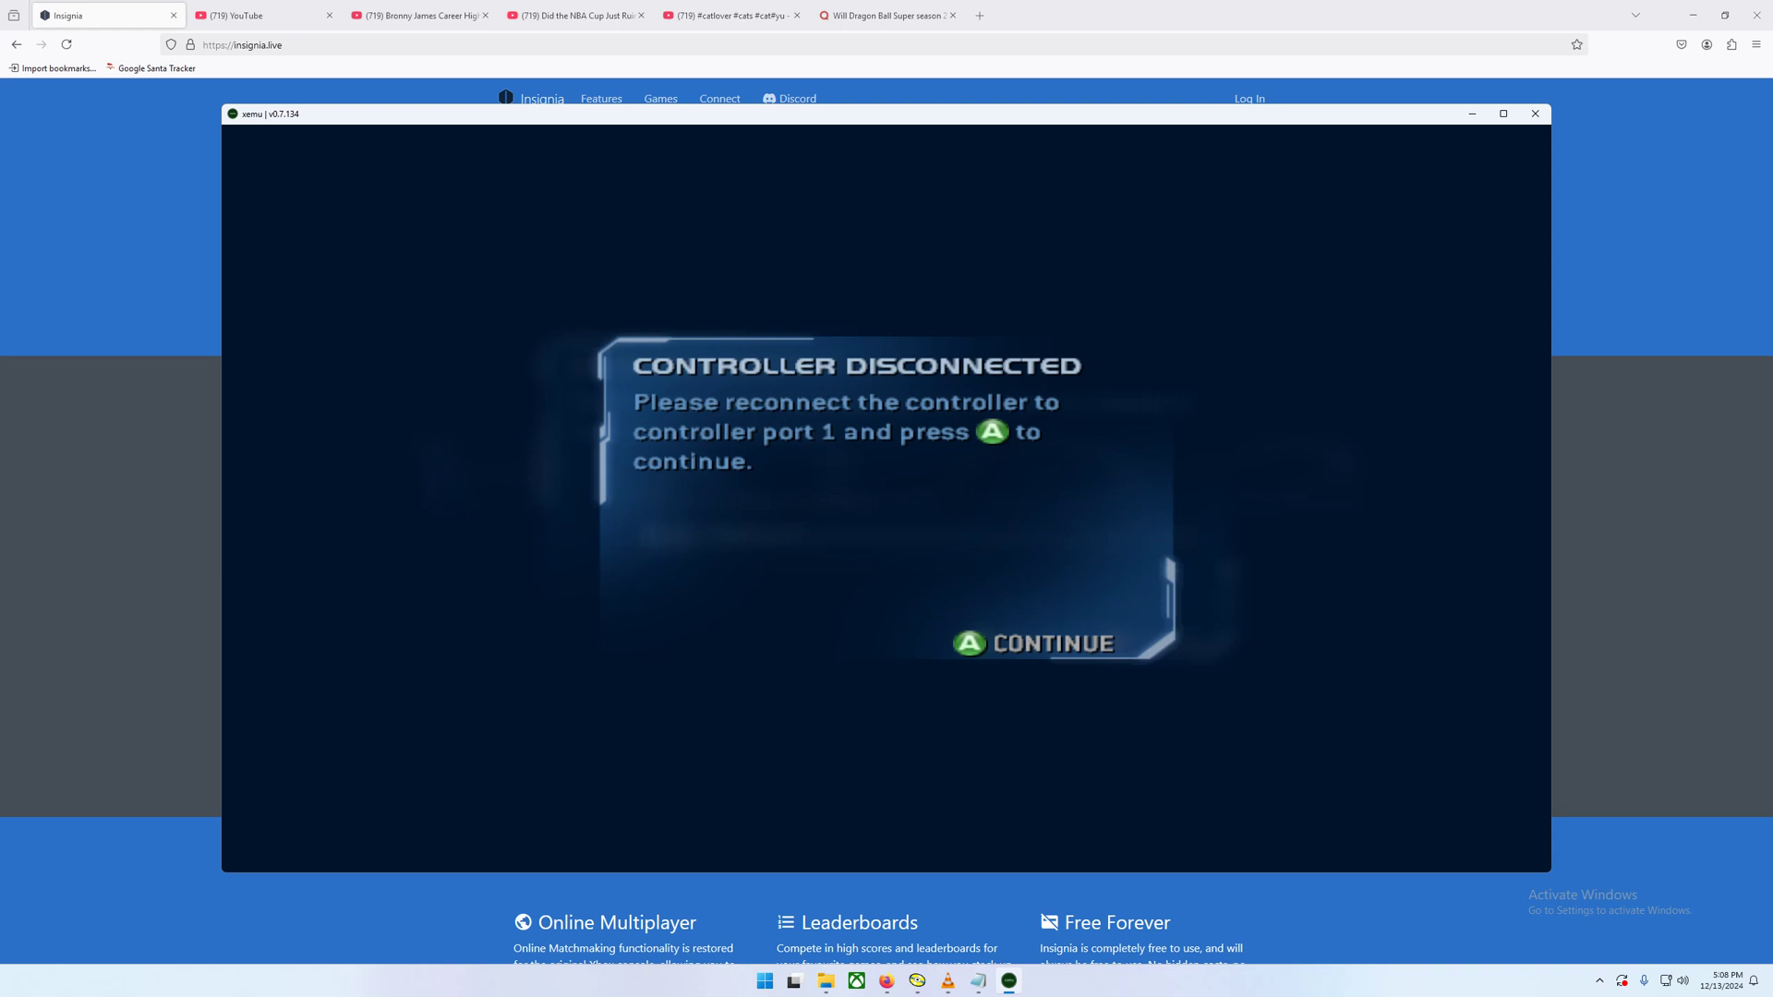
Step: Dismiss the controller notice in Halo 2 and choose the Default profile
{"action": "key", "text": "a"}
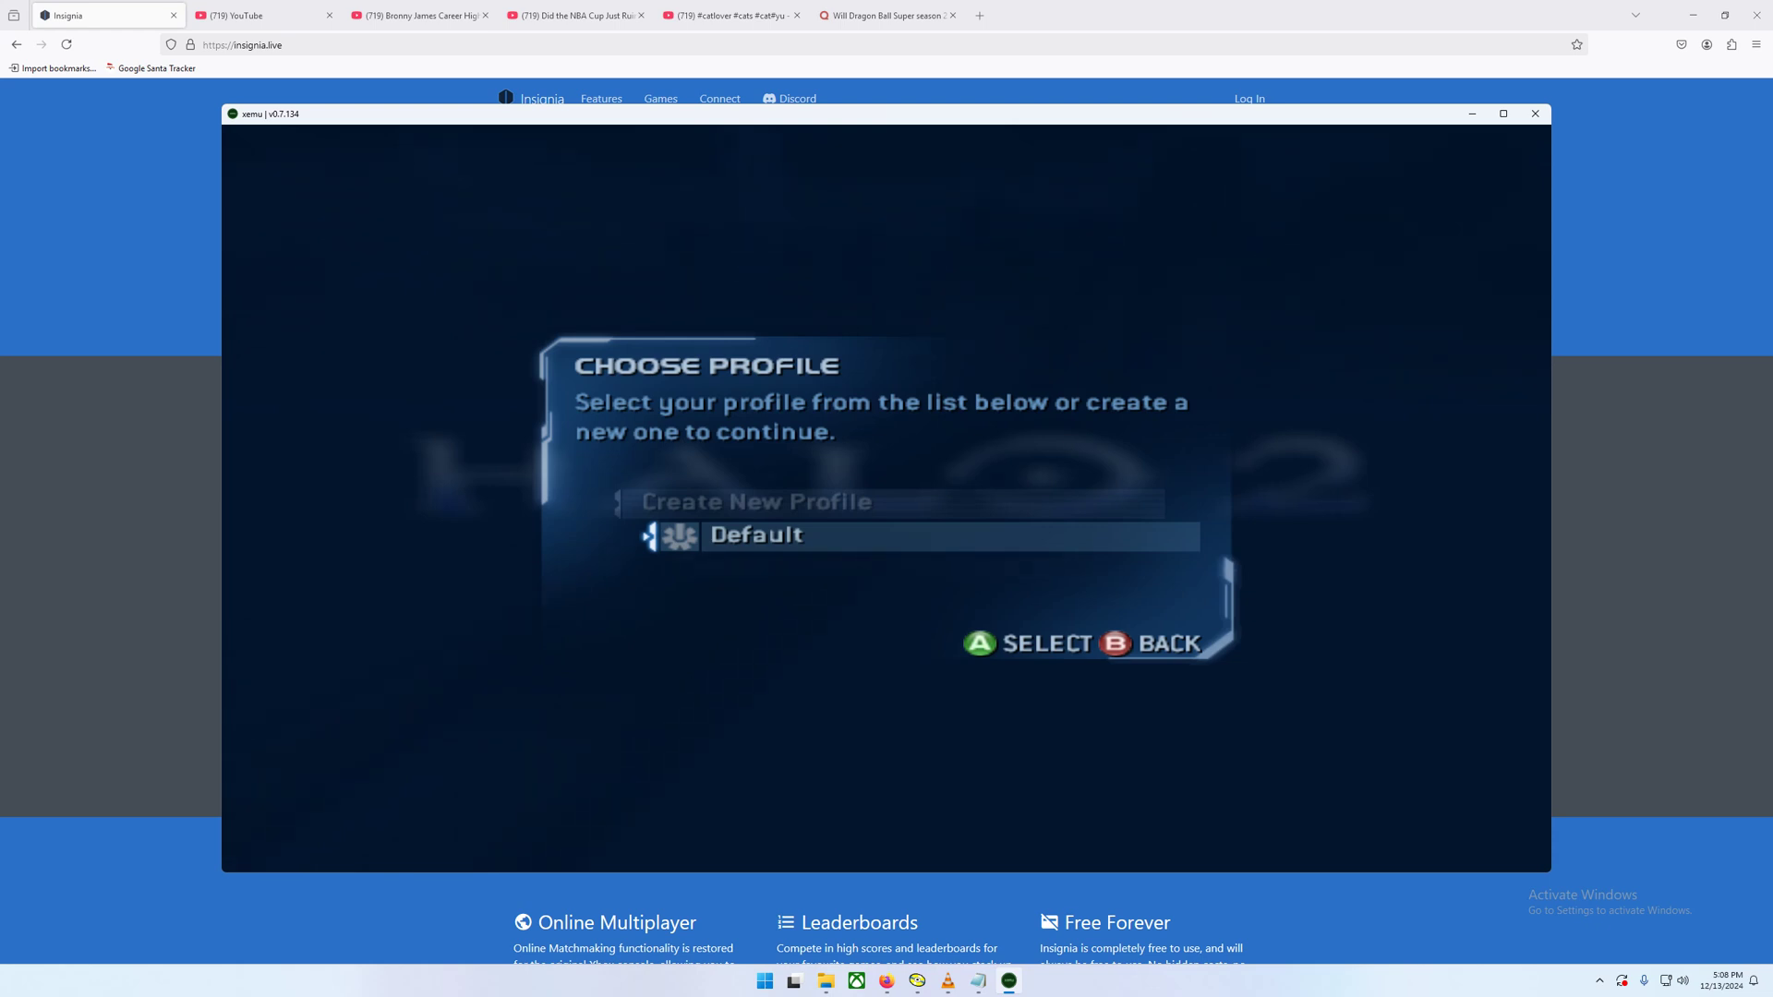
{"action": "key", "text": "Up"}
{"action": "key", "text": "Down"}
{"action": "key", "text": "Return"}
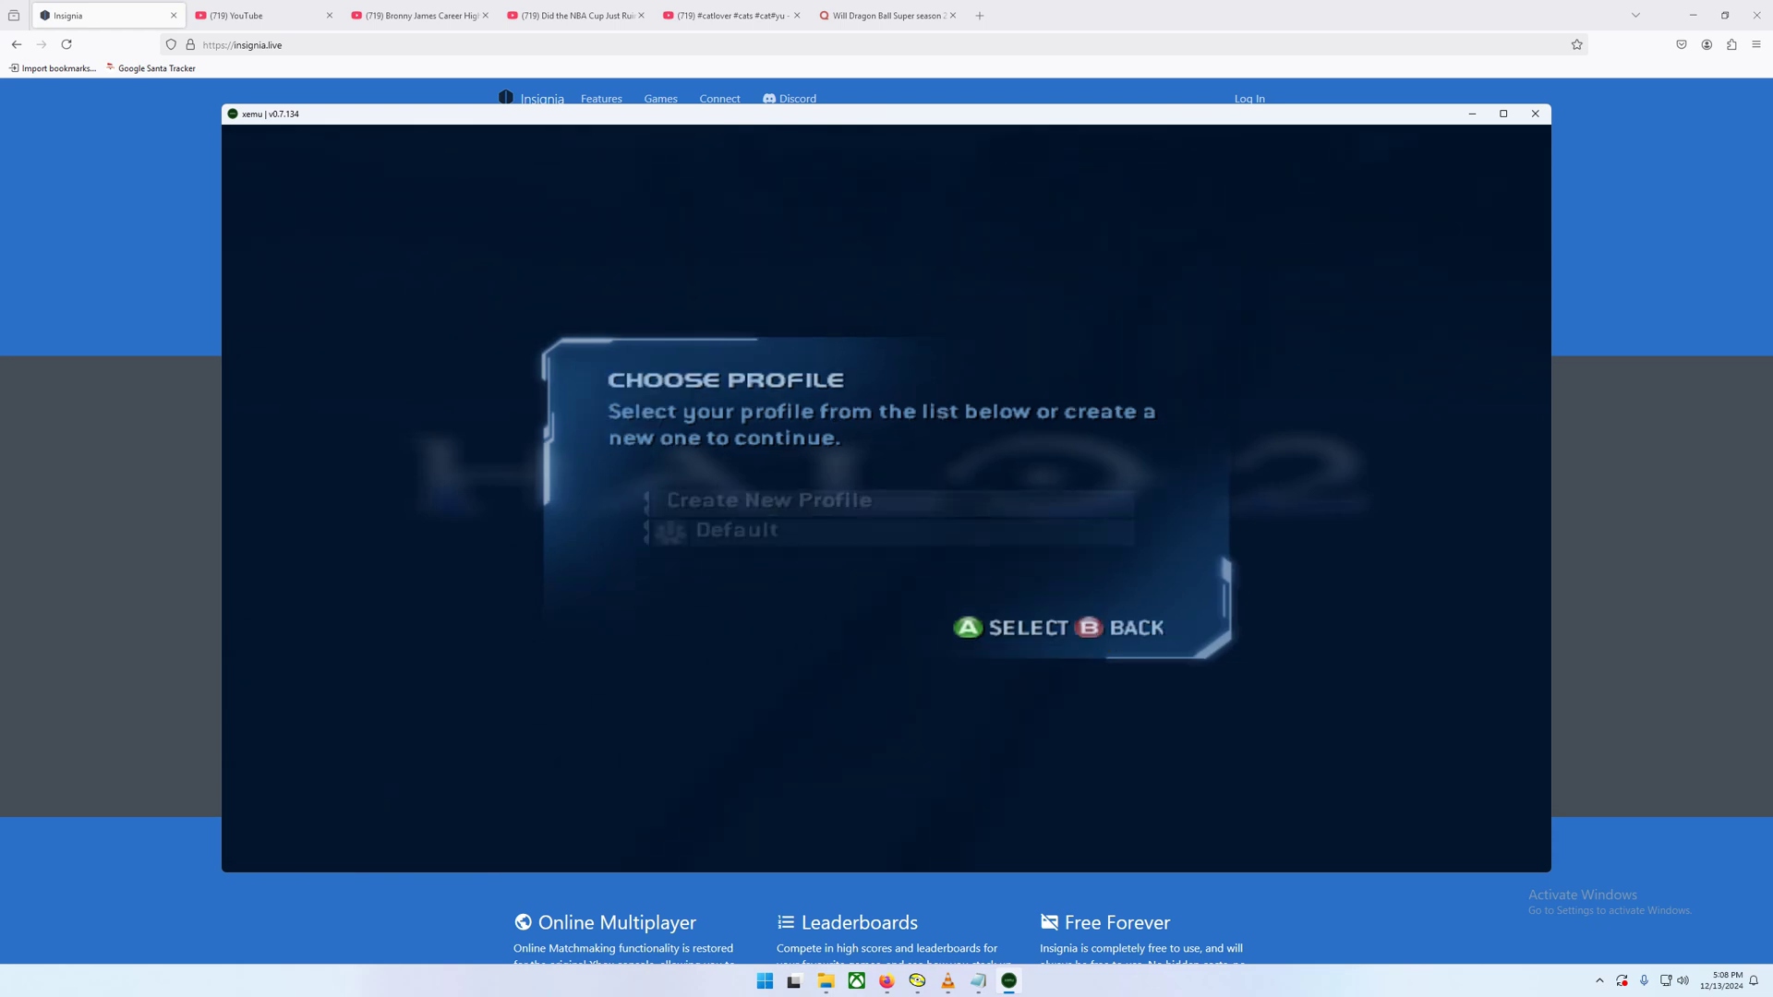
Step: Sign in to Xbox Live from Halo 2 with the existing gamertag account
{"action": "key", "text": "Down"}
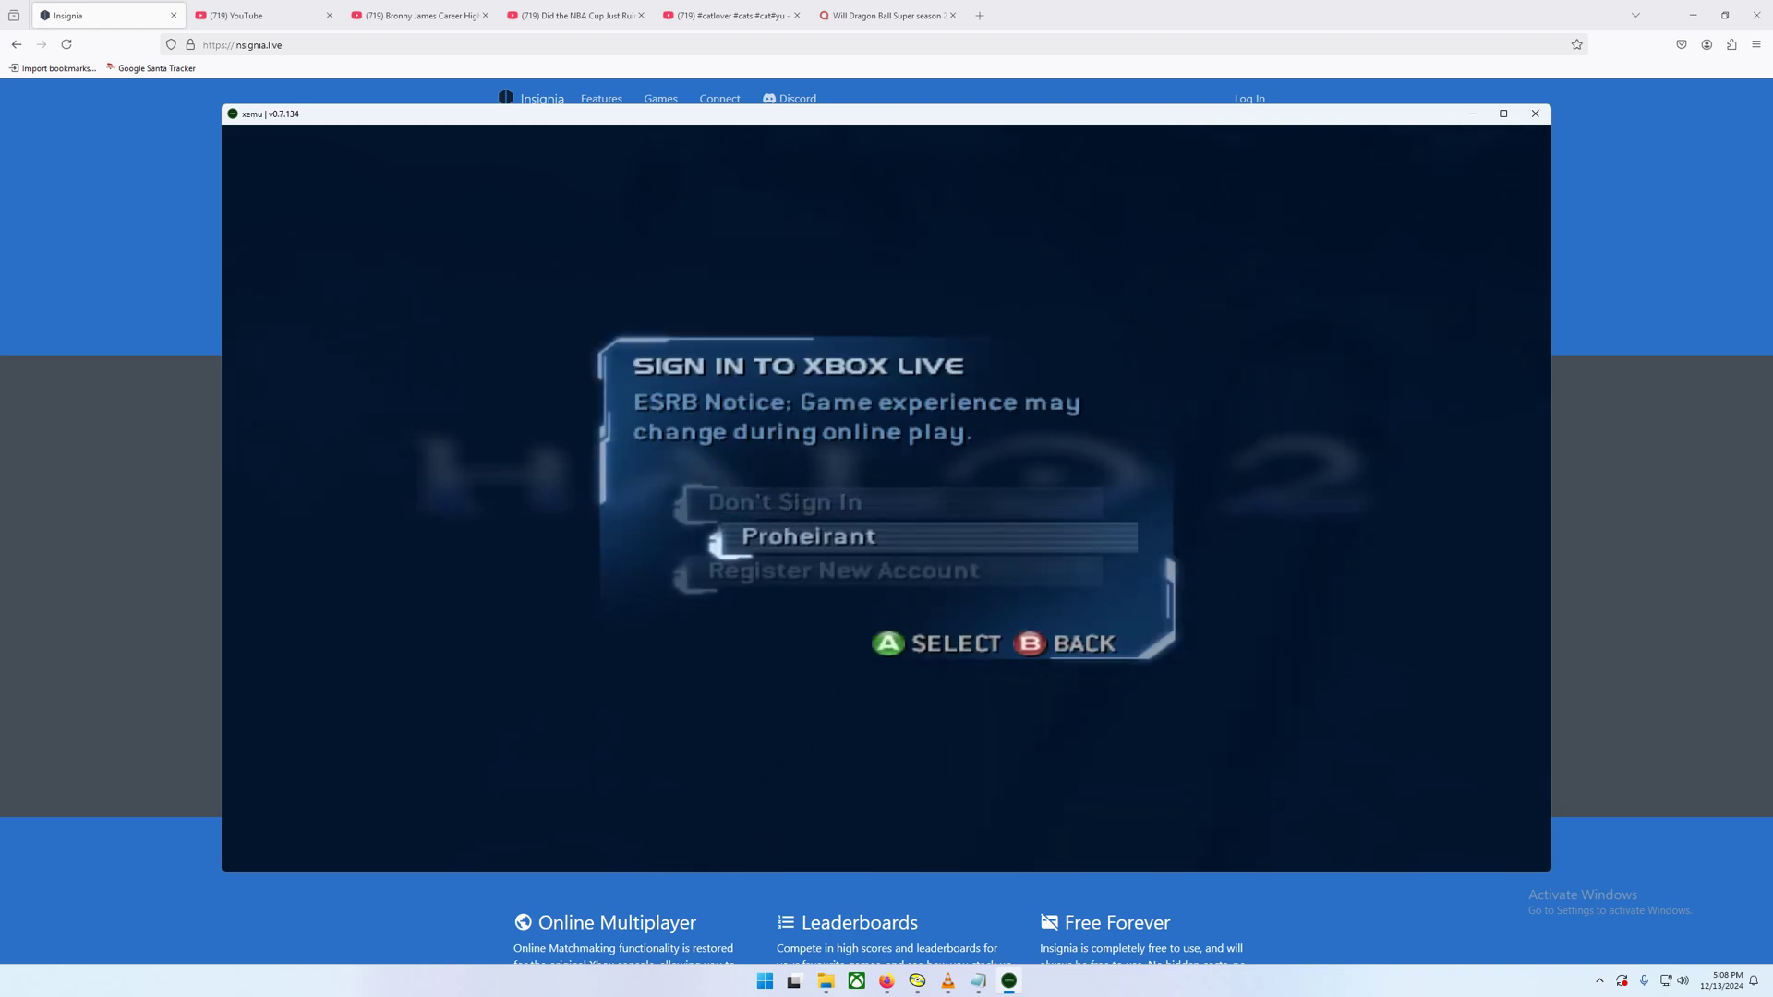
{"action": "key", "text": "Down"}
{"action": "key", "text": "Down"}
{"action": "key", "text": "Up"}
{"action": "key", "text": "Up"}
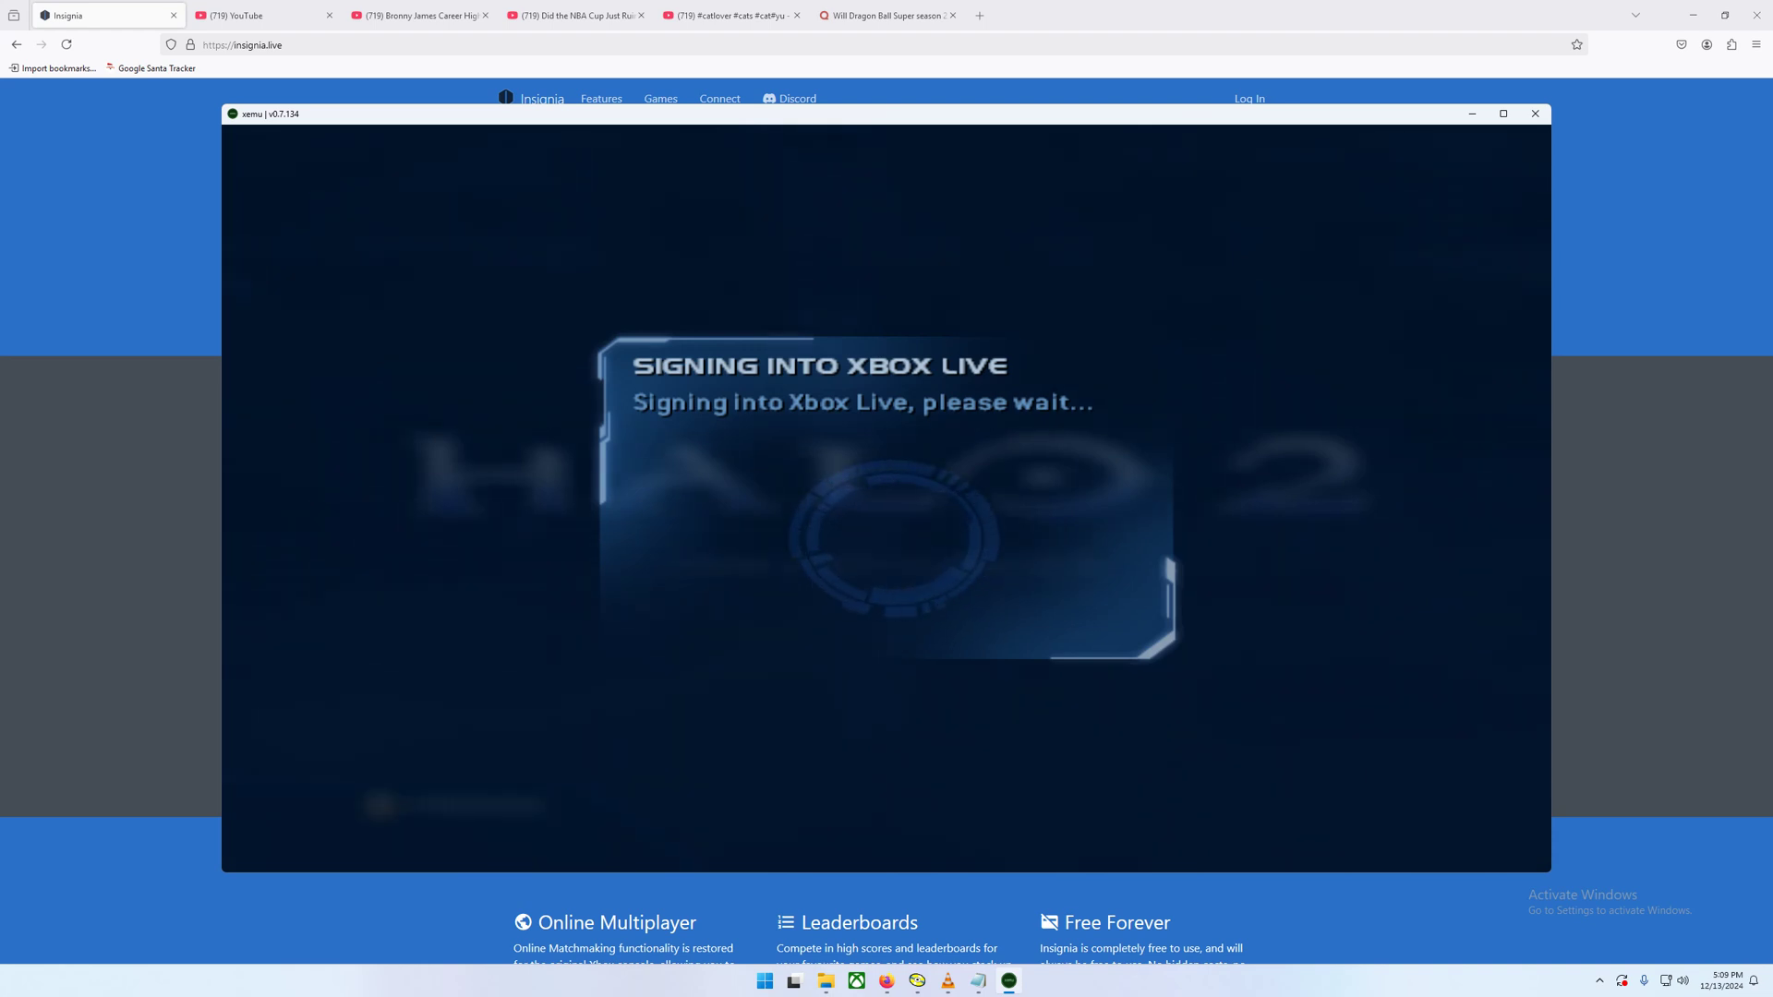
Step: Open Xbox Live from the Halo 2 main menu with the signed-in profile and enter the Rumble Pit Optimatch pregame lobby
{"action": "key", "text": "Down"}
{"action": "key", "text": "Down"}
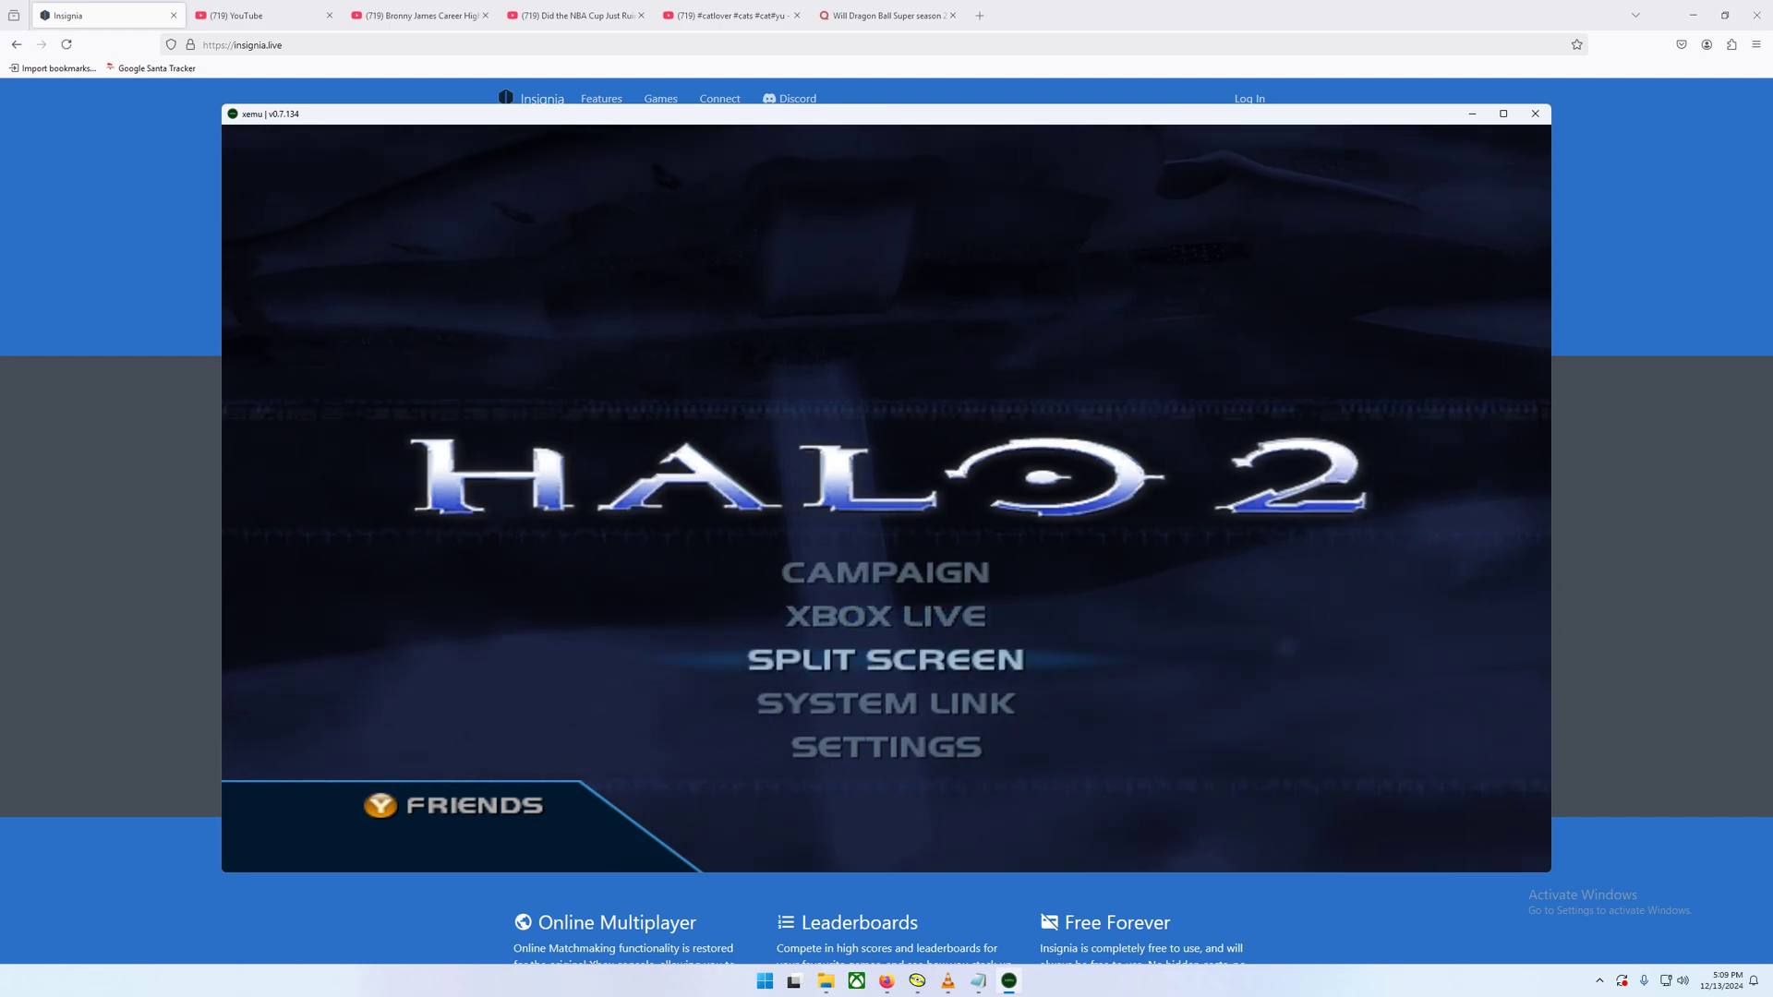
{"action": "key", "text": "Up"}
{"action": "key", "text": "a"}
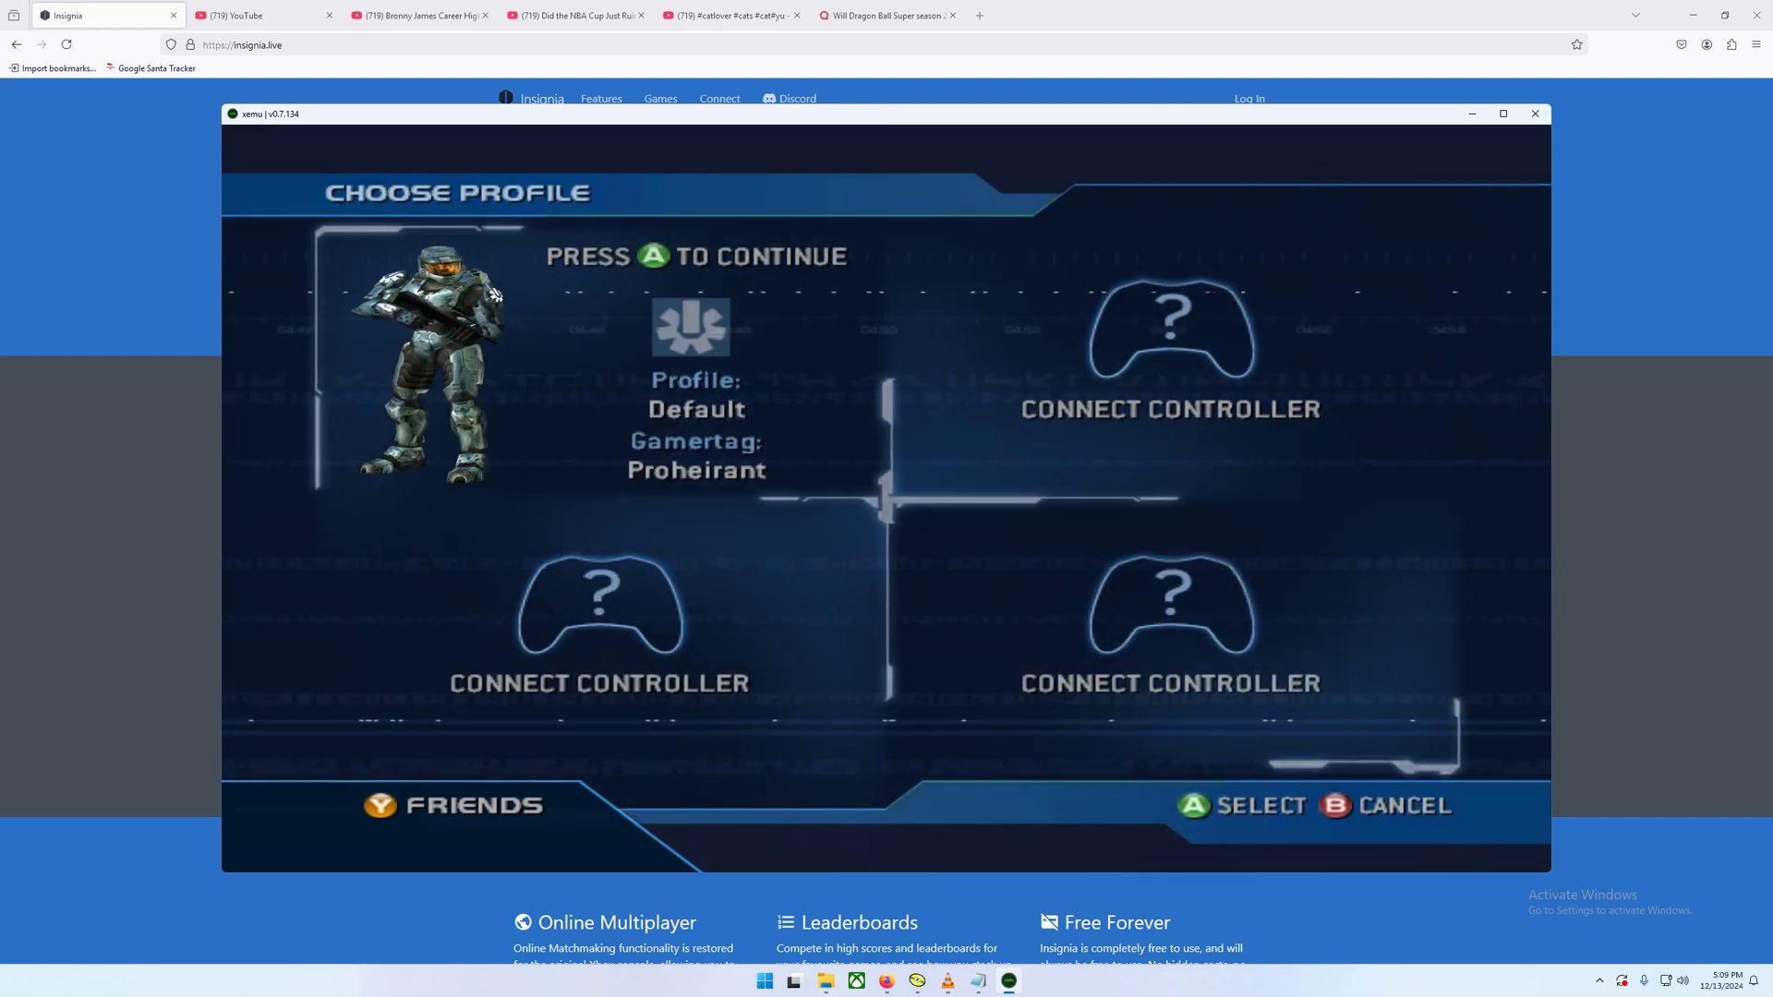
{"action": "key", "text": "a"}
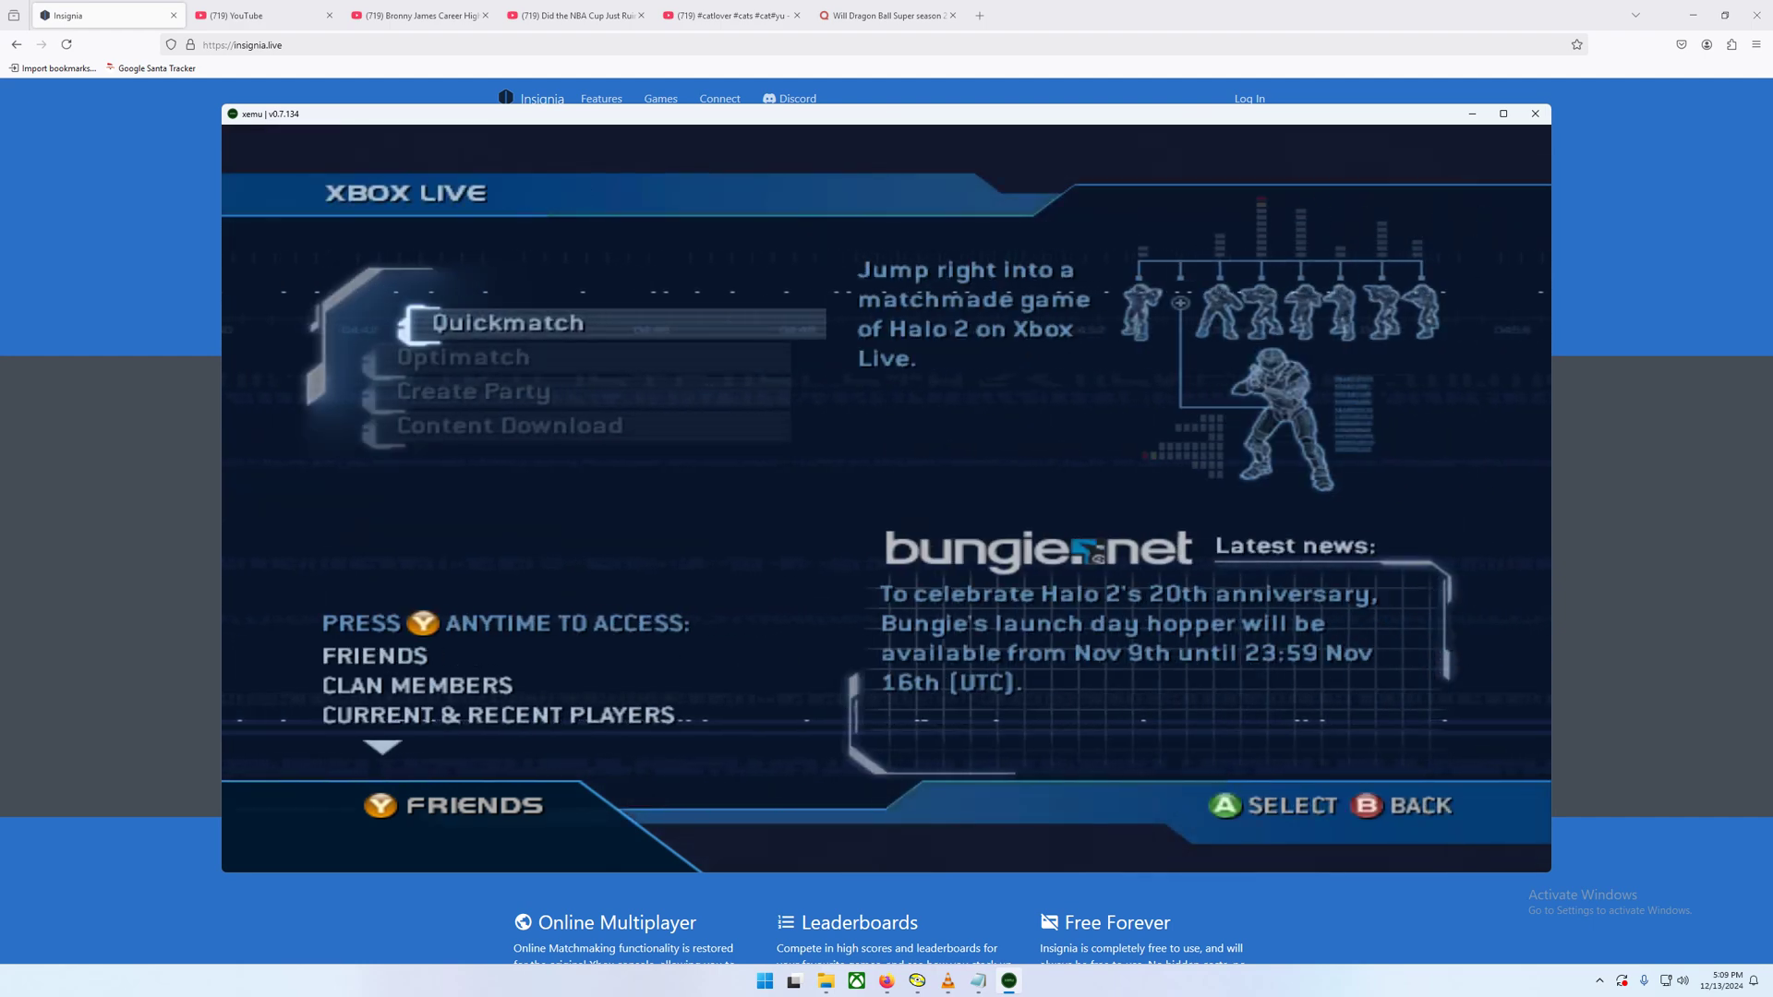
{"action": "key", "text": "a"}
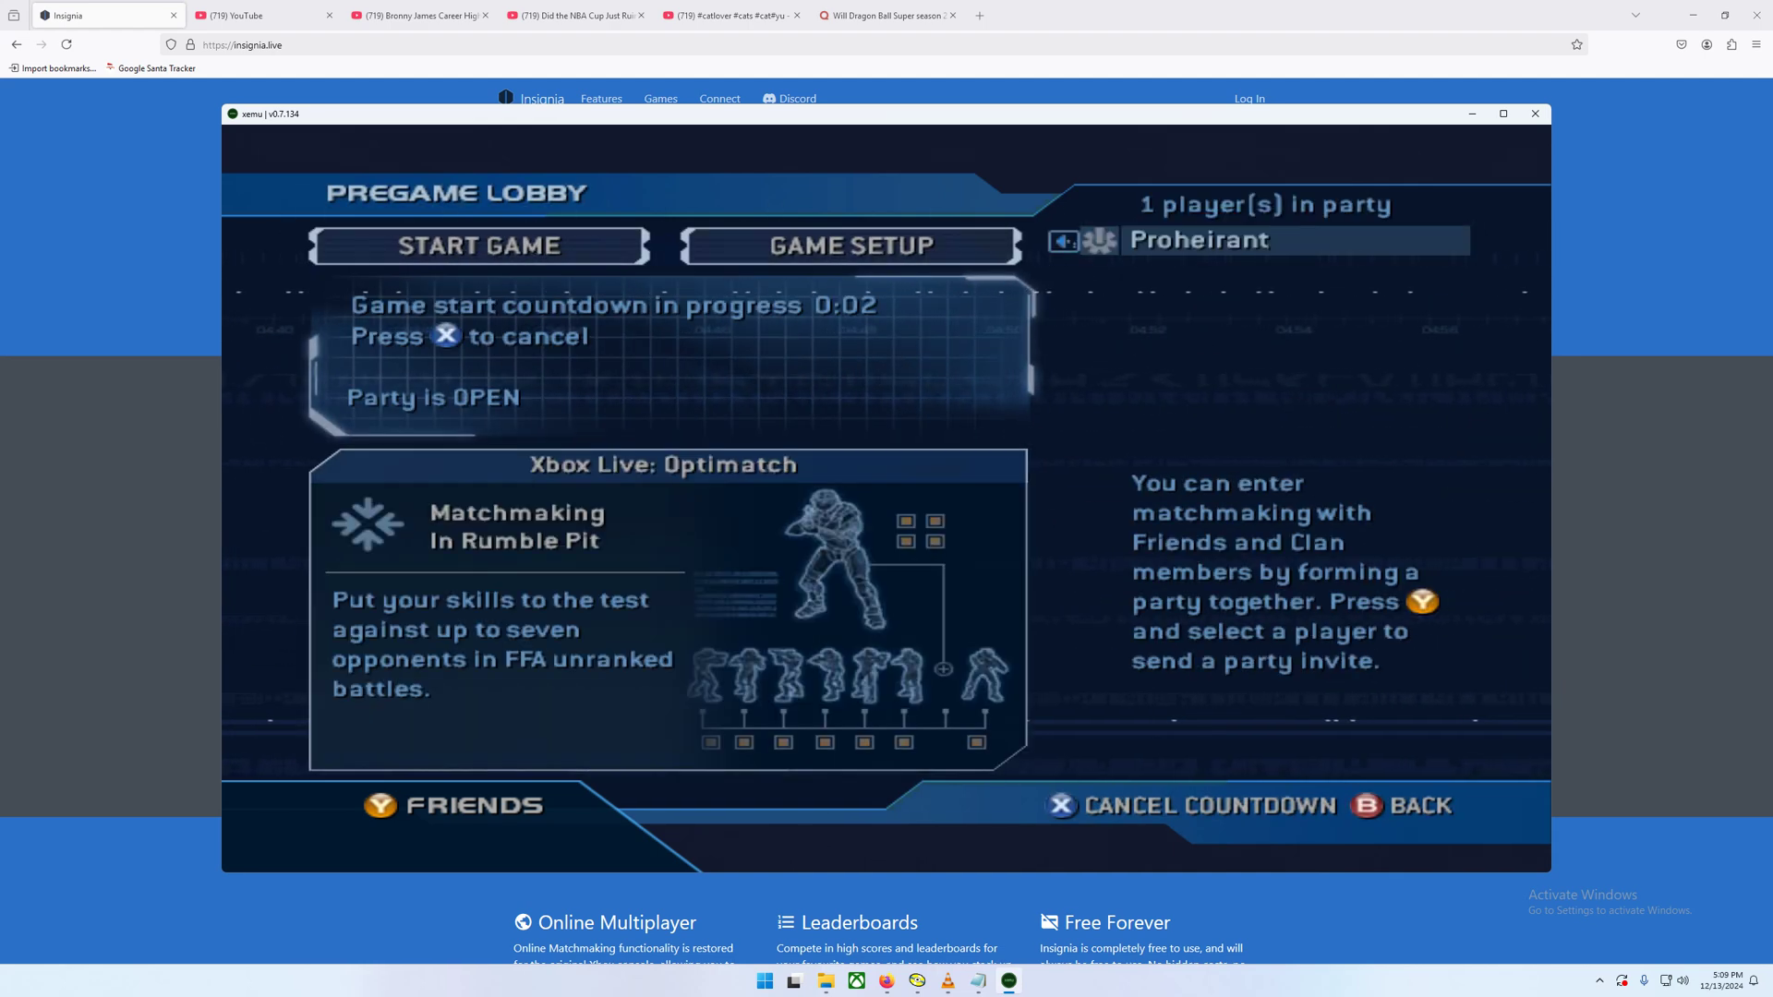
Step: Cancel the game countdown to view the matchmaking playlists in Game Setup, and switch to the Insignia page in Firefox
{"action": "key", "text": "x"}
{"action": "key", "text": "Right"}
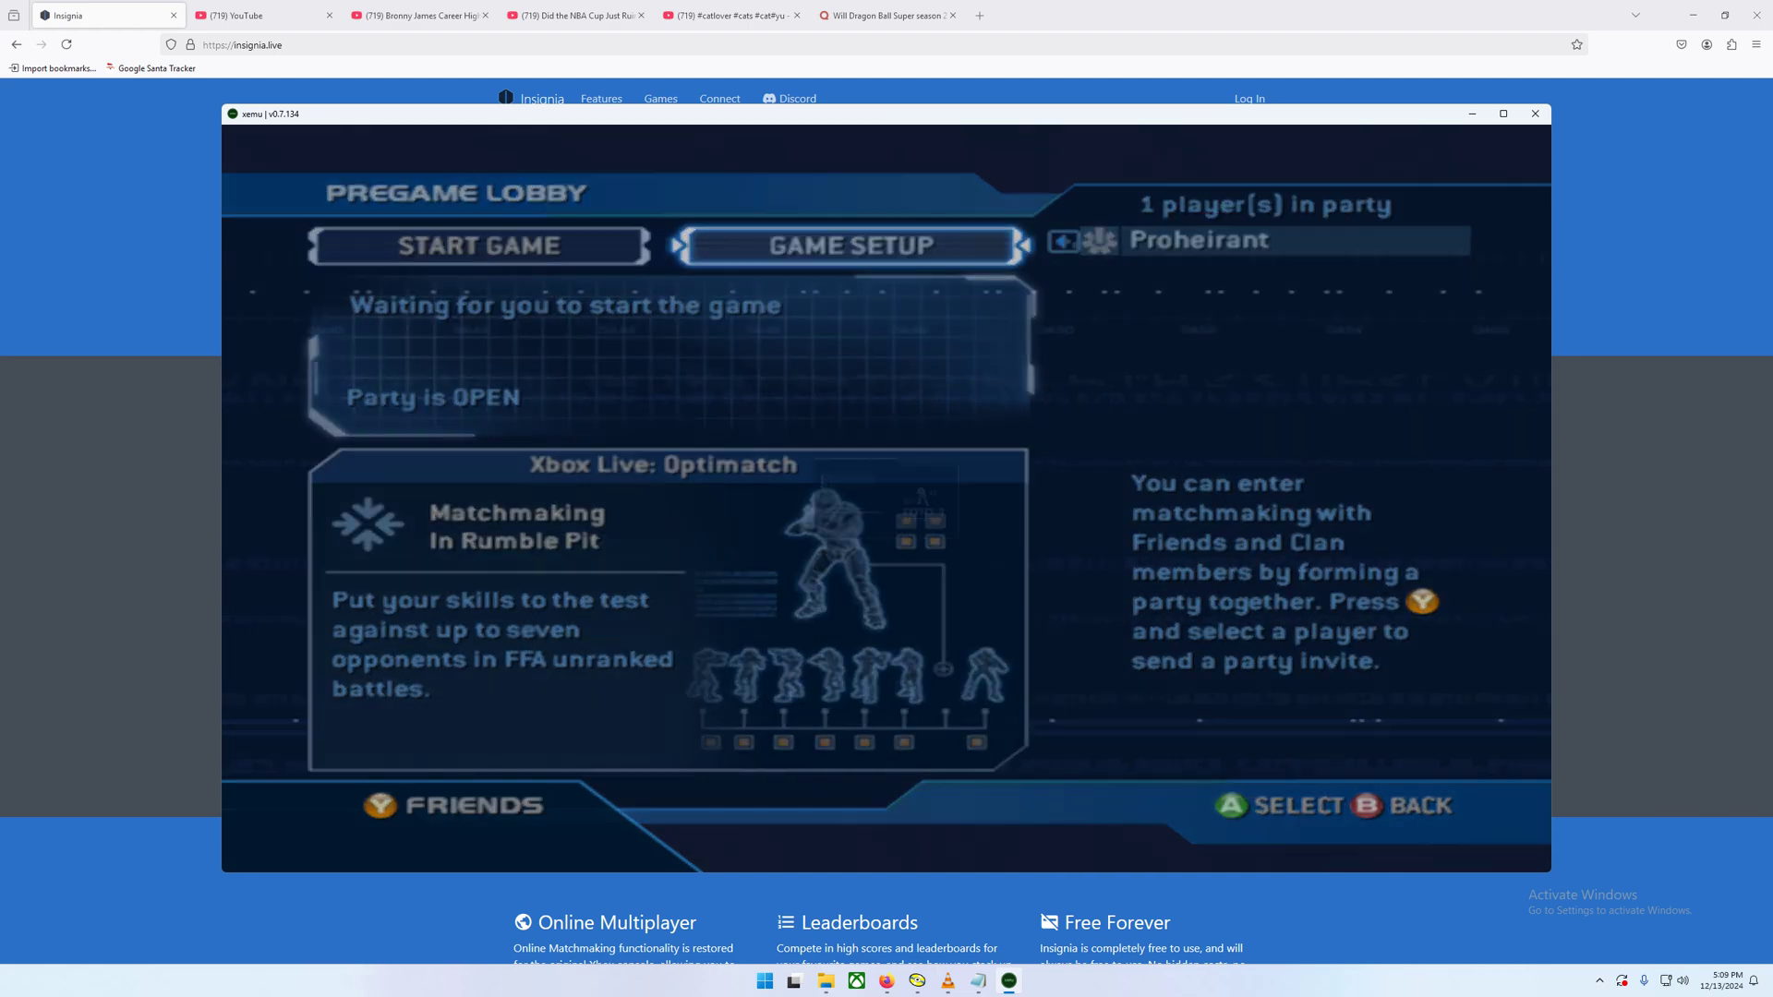
{"action": "key", "text": "a"}
{"action": "key", "text": "b"}
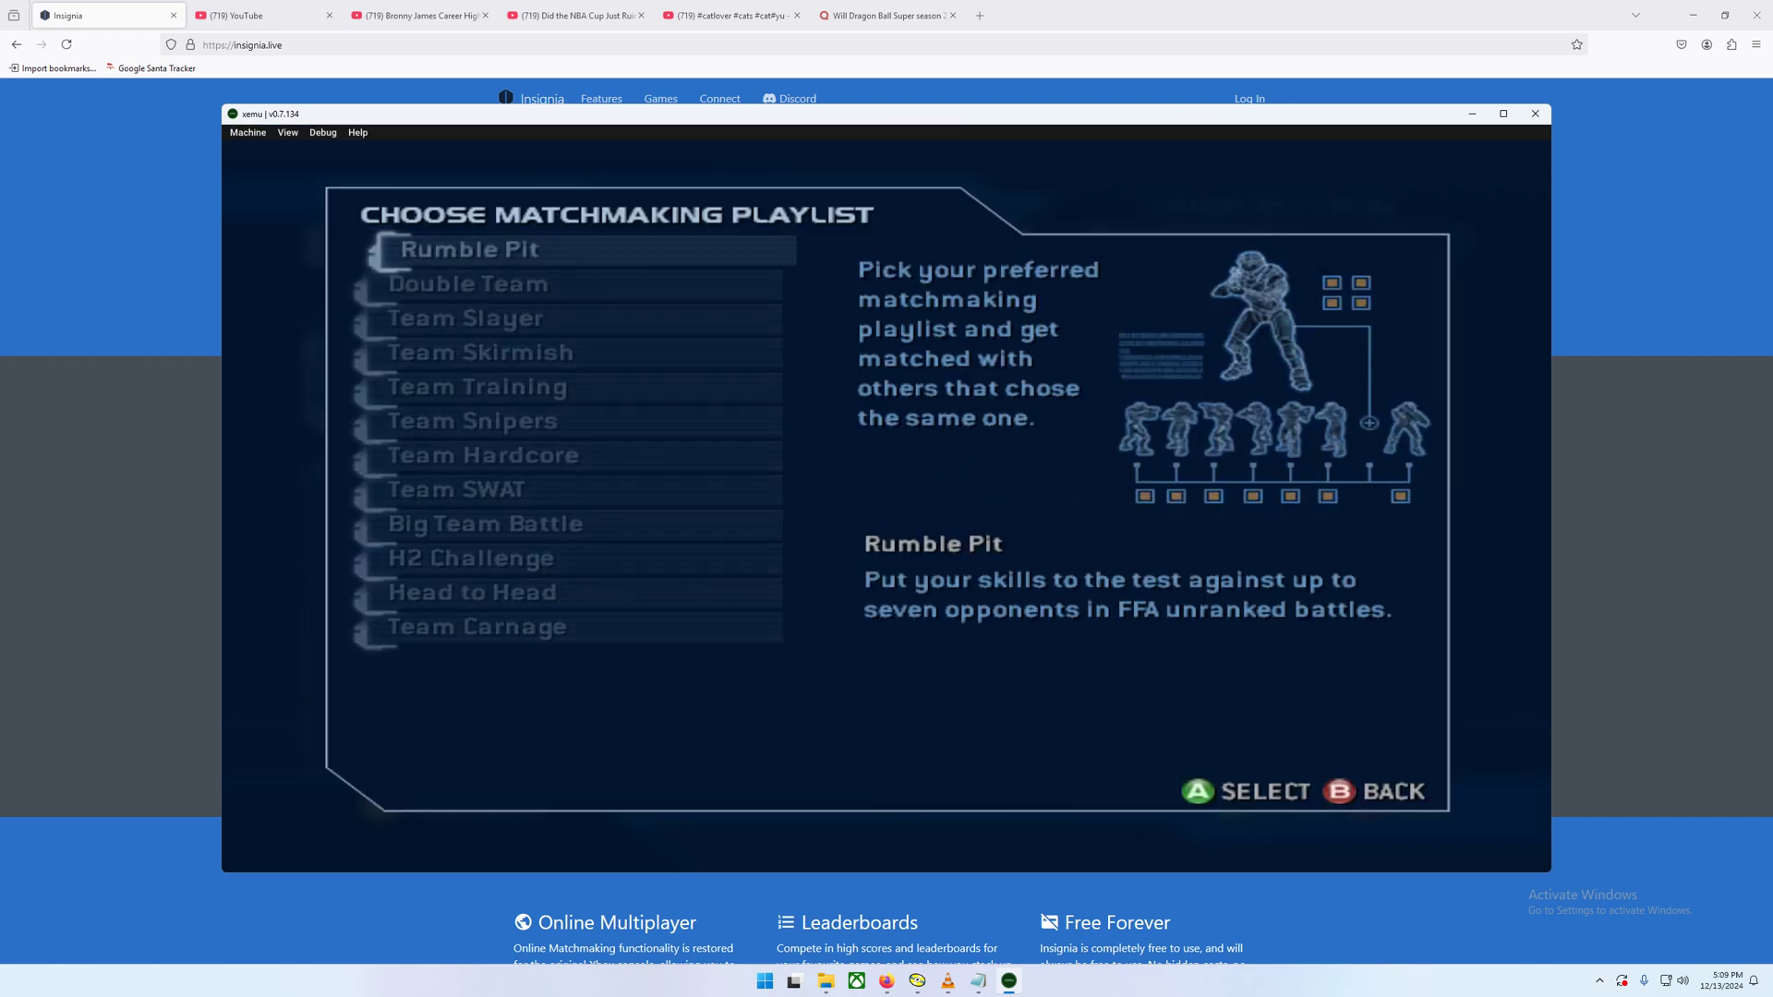
{"action": "key", "text": "alt+Tab"}
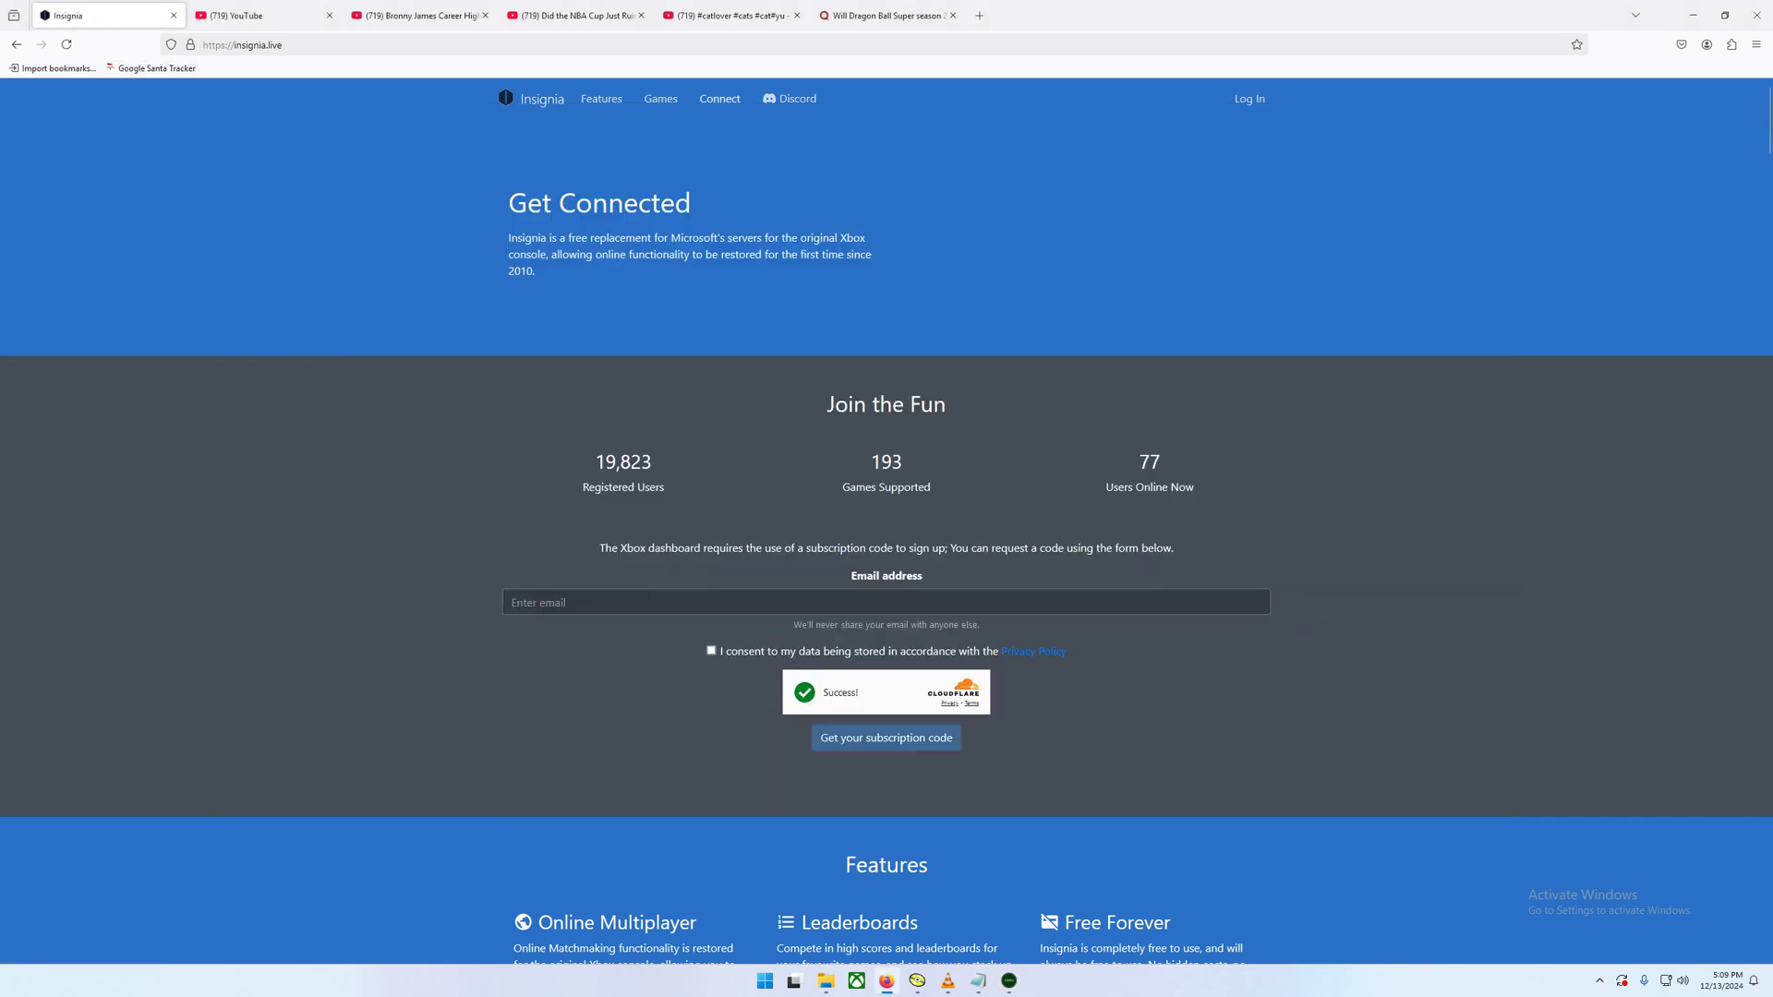
Step: Open the Halo 2 page from Insignia's games list and check the player counts of its matchmaking playlists
{"action": "left_click", "coordinate": [660, 99]}
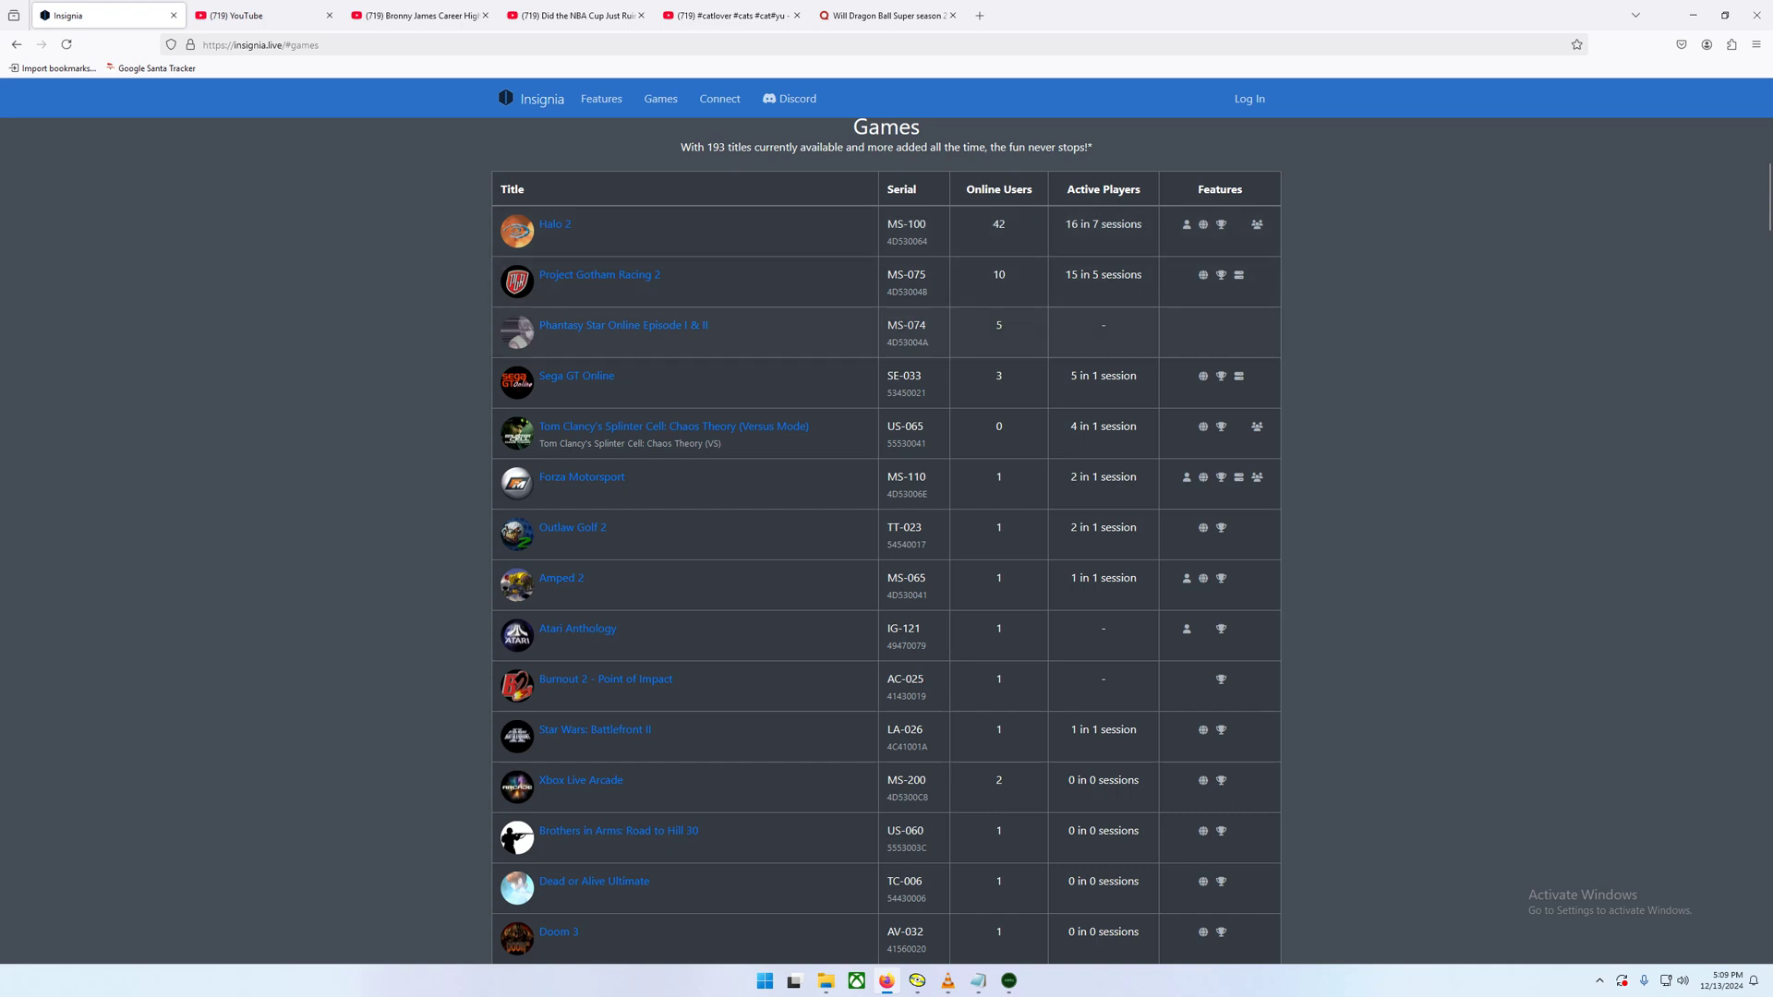
{"action": "left_click", "coordinate": [555, 225]}
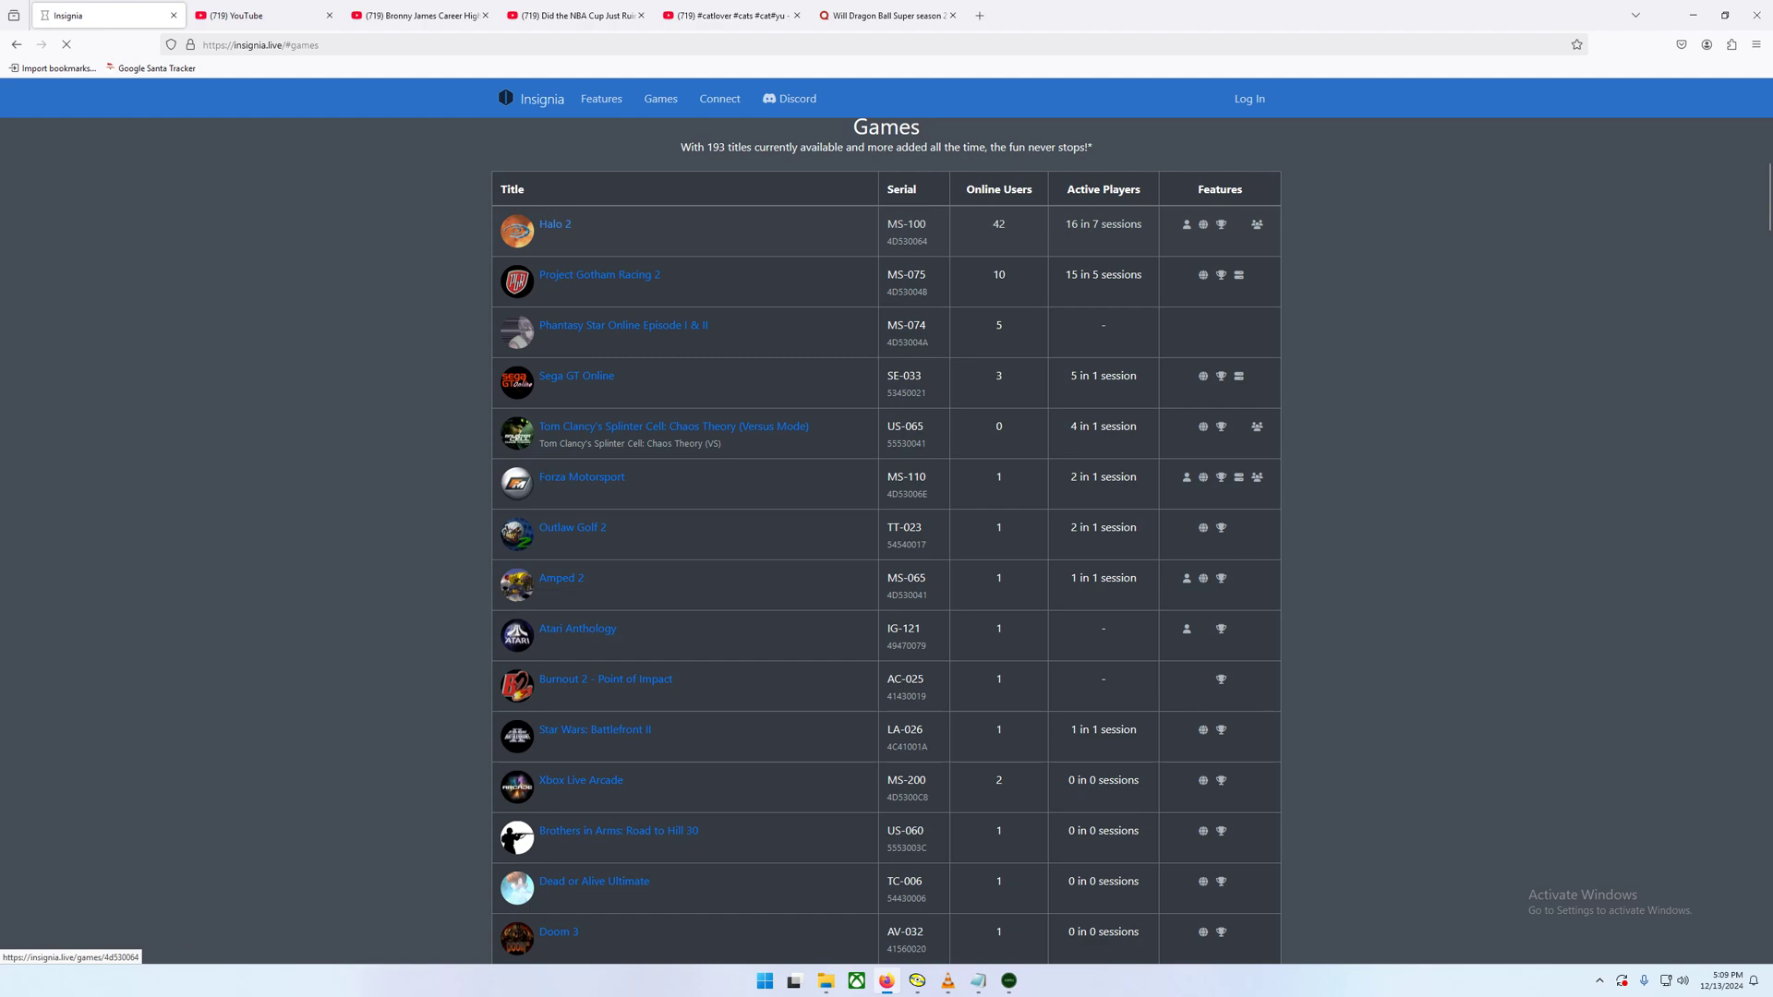
{"action": "scroll", "coordinate": [887, 543], "scroll_direction": "down", "scroll_amount": 4}
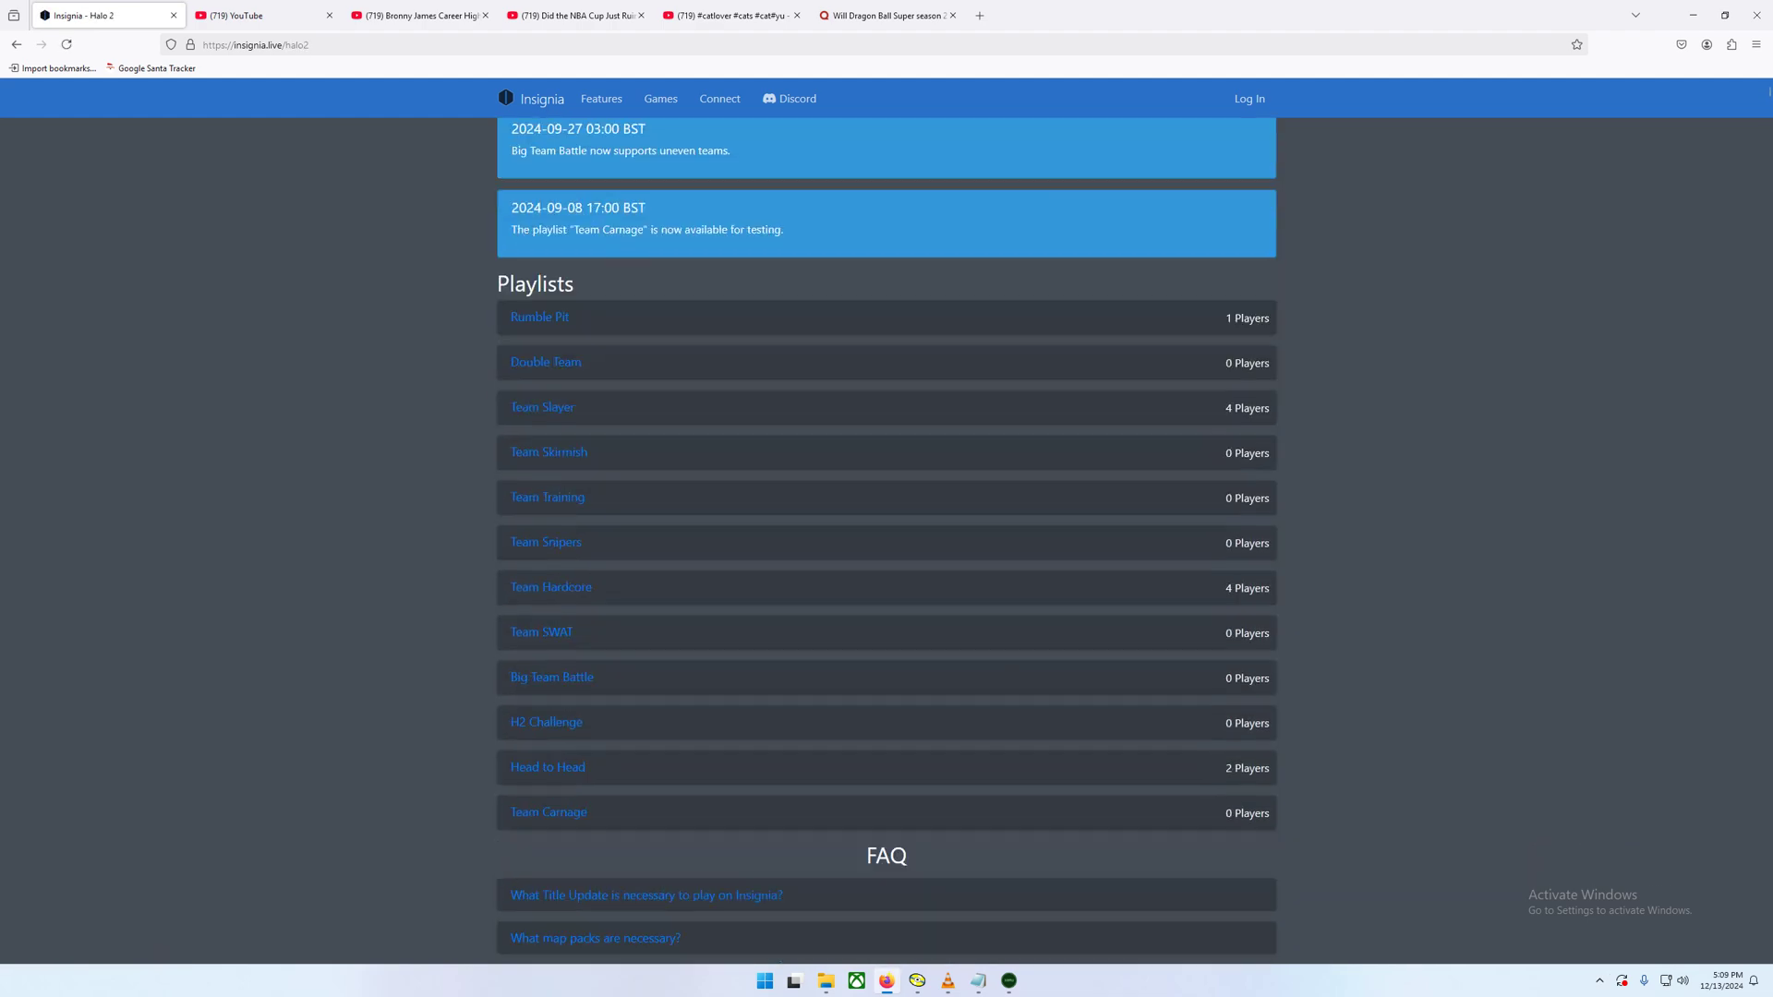
{"action": "scroll", "coordinate": [887, 543], "scroll_direction": "down", "scroll_amount": 1}
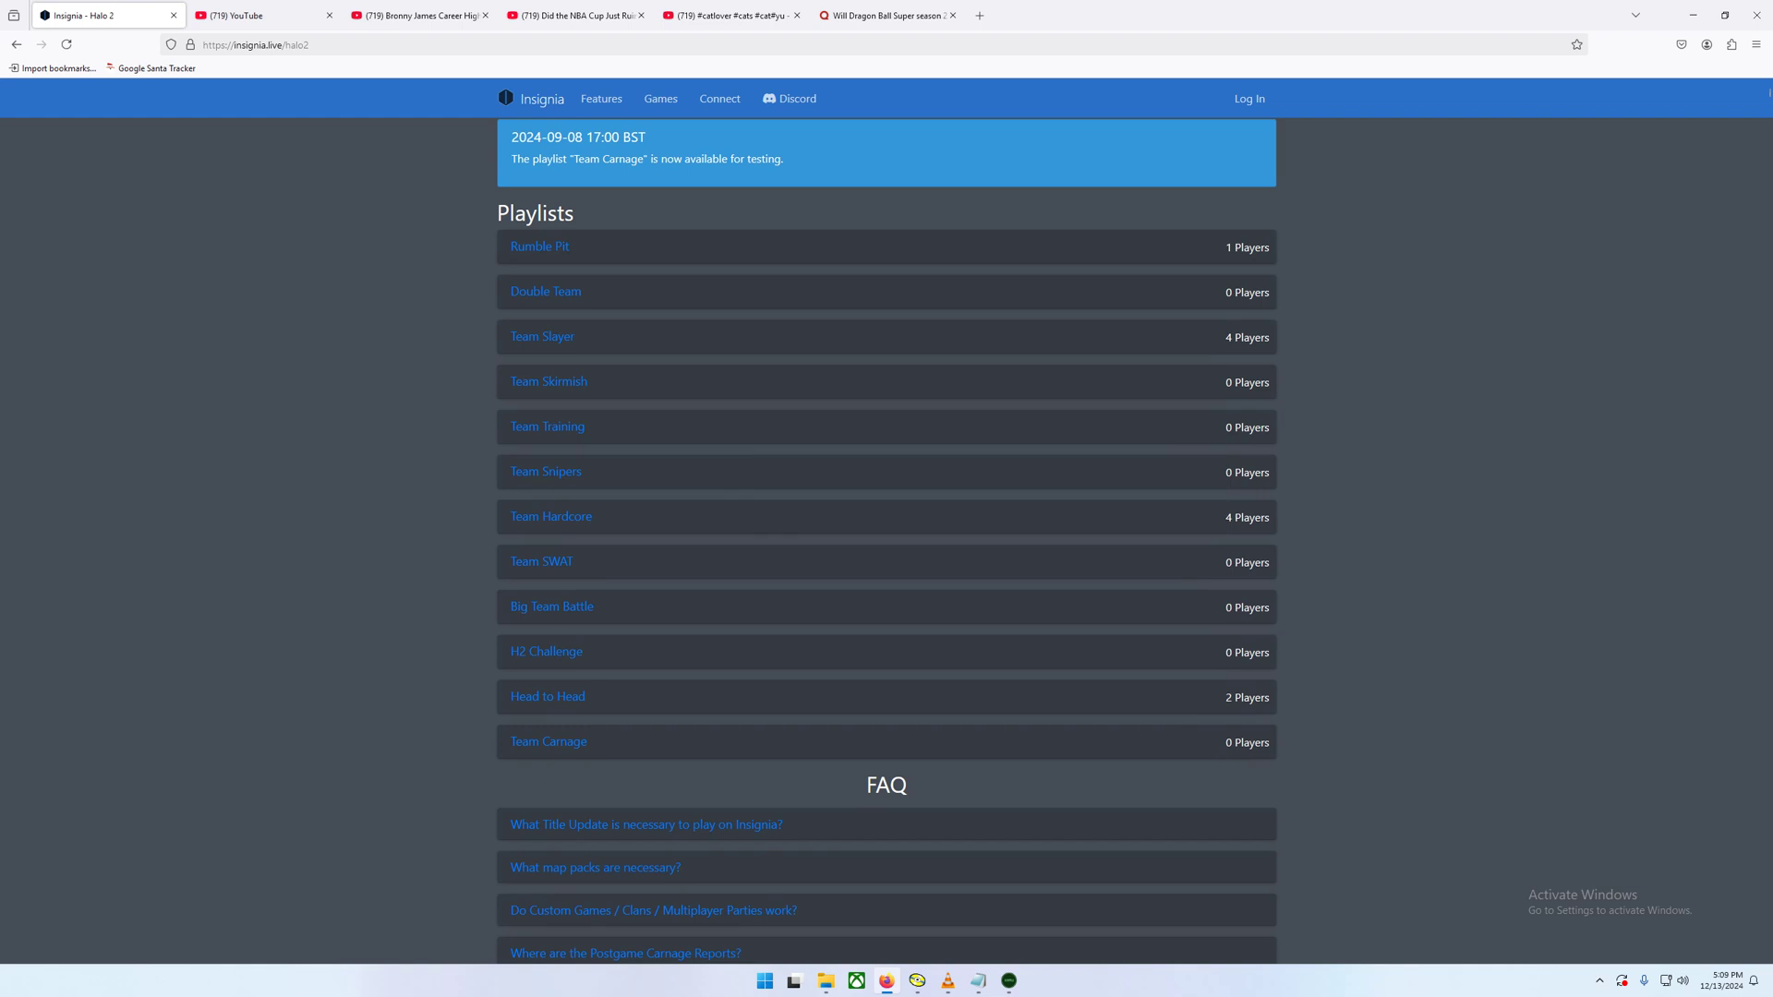
Step: Return to Insignia's games list, reopen the Halo 2 page, and review its playlists and FAQ section
{"action": "left_click", "coordinate": [17, 44]}
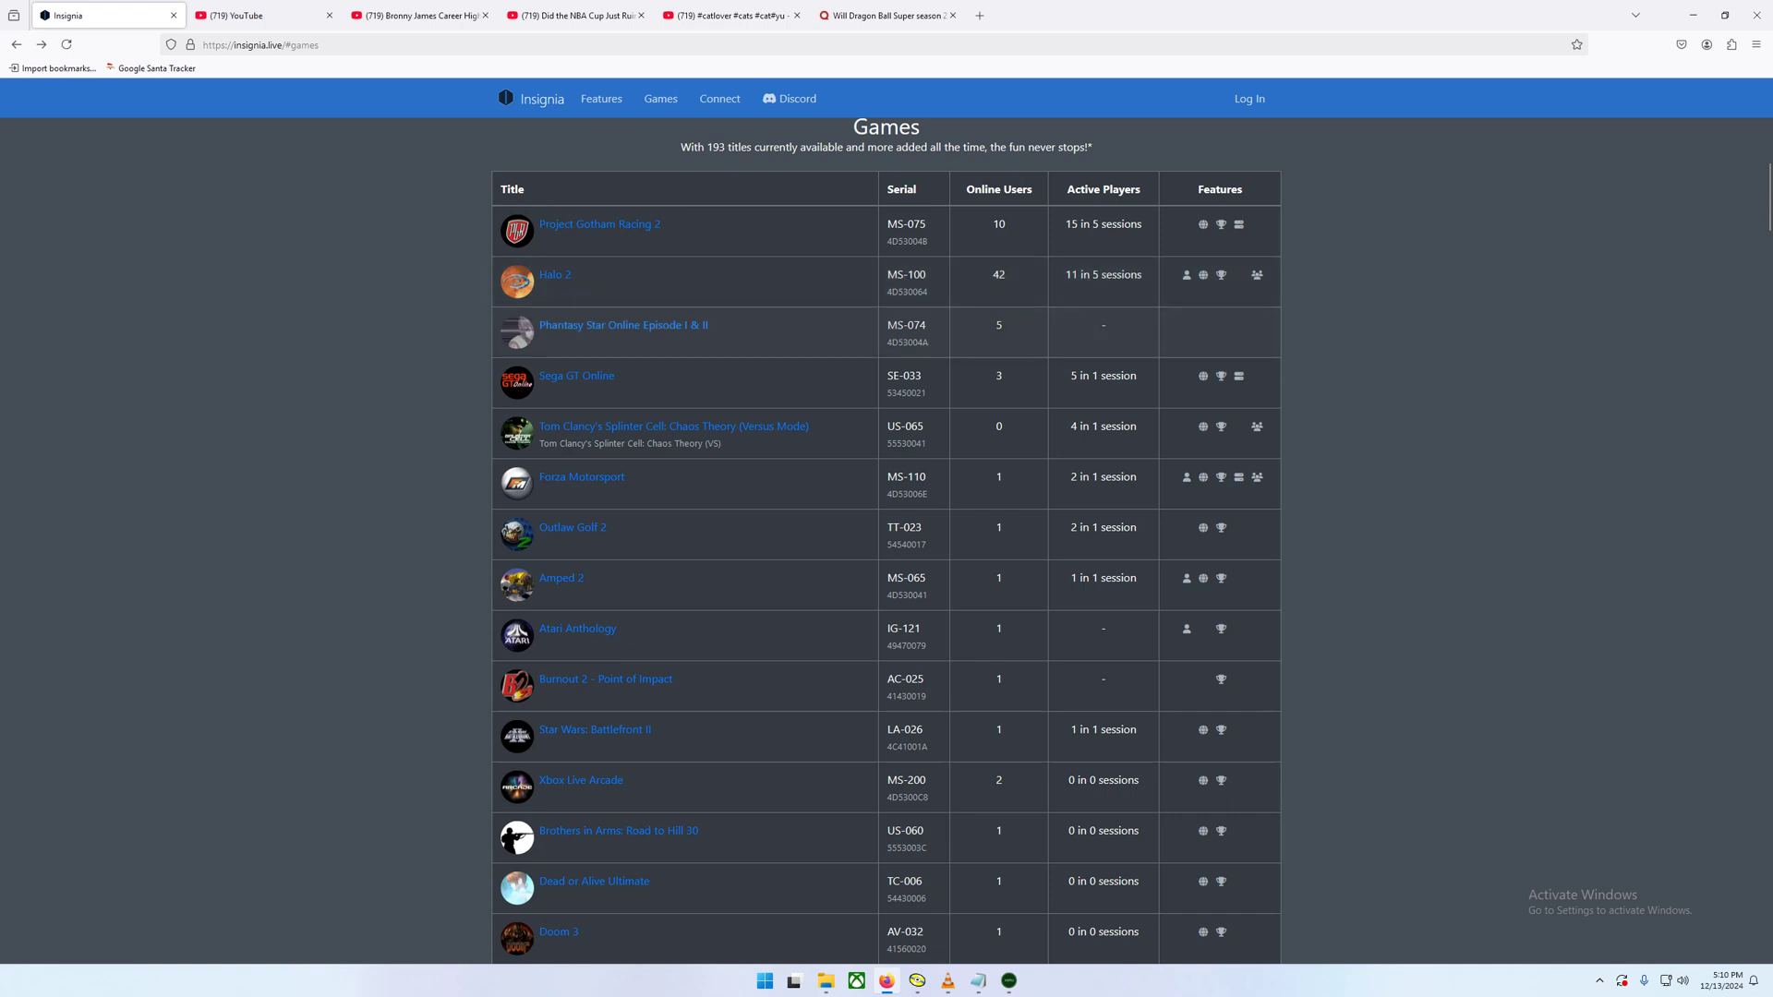
{"action": "left_click", "coordinate": [555, 274]}
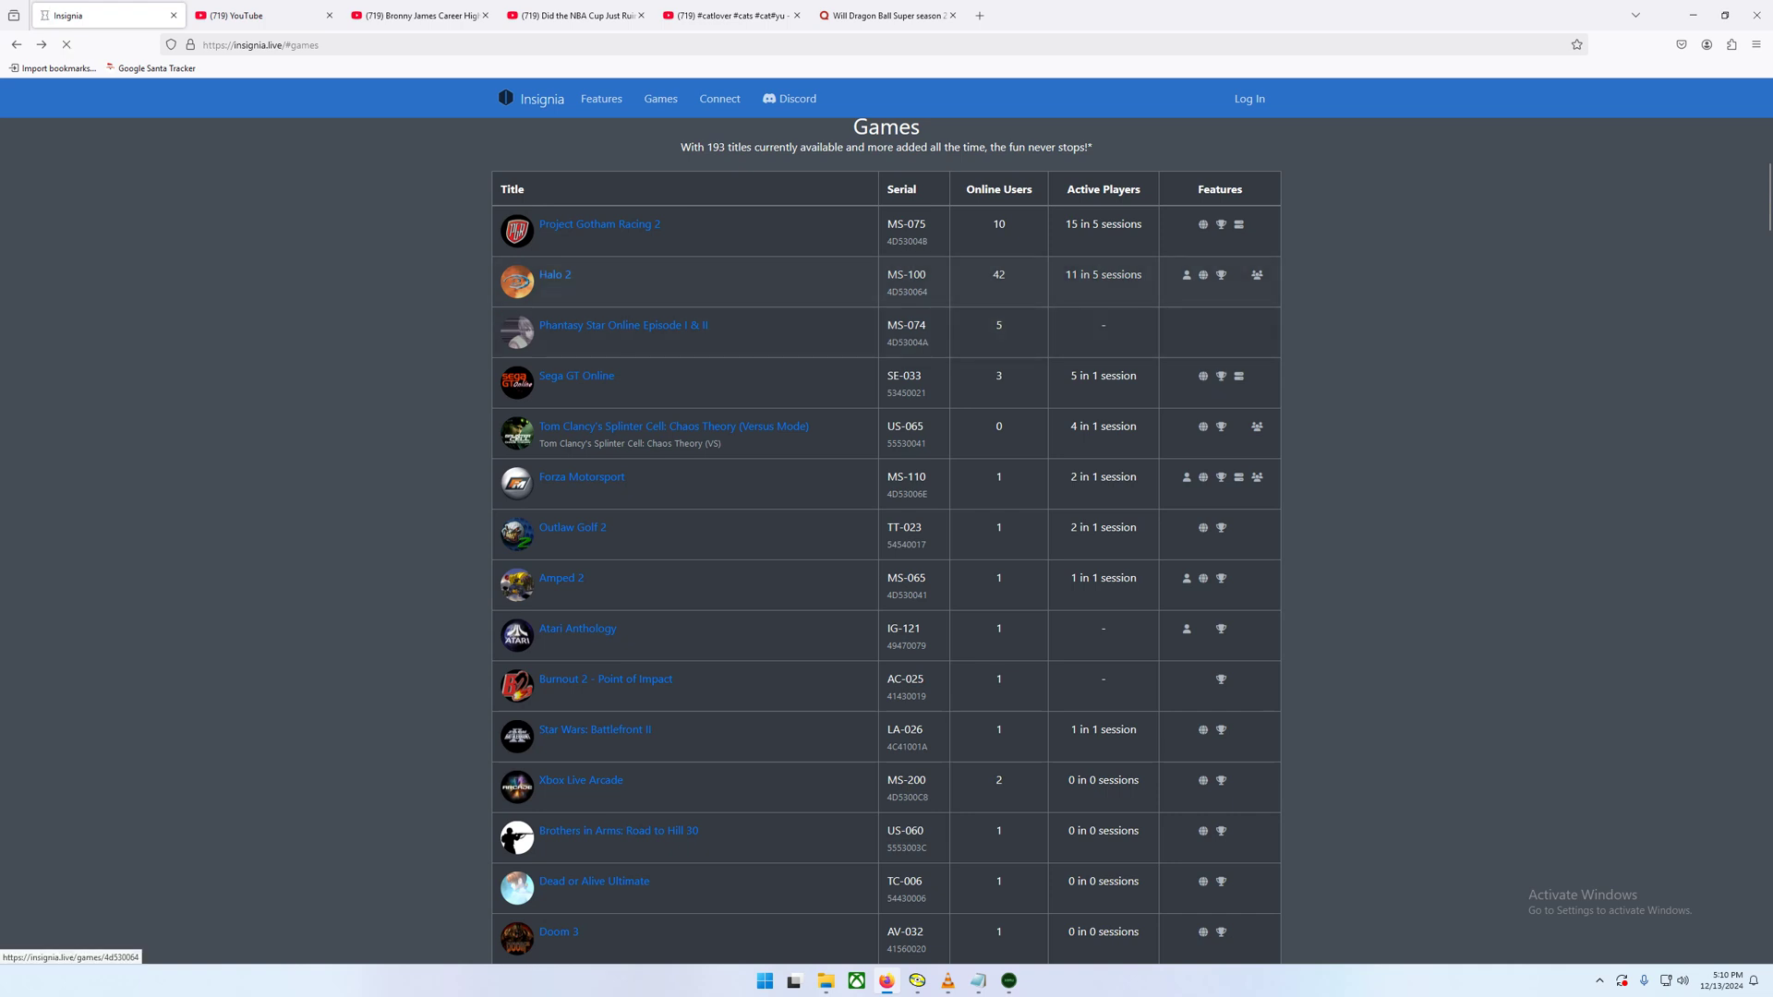
{"action": "scroll", "coordinate": [887, 541], "scroll_direction": "down", "scroll_amount": 5}
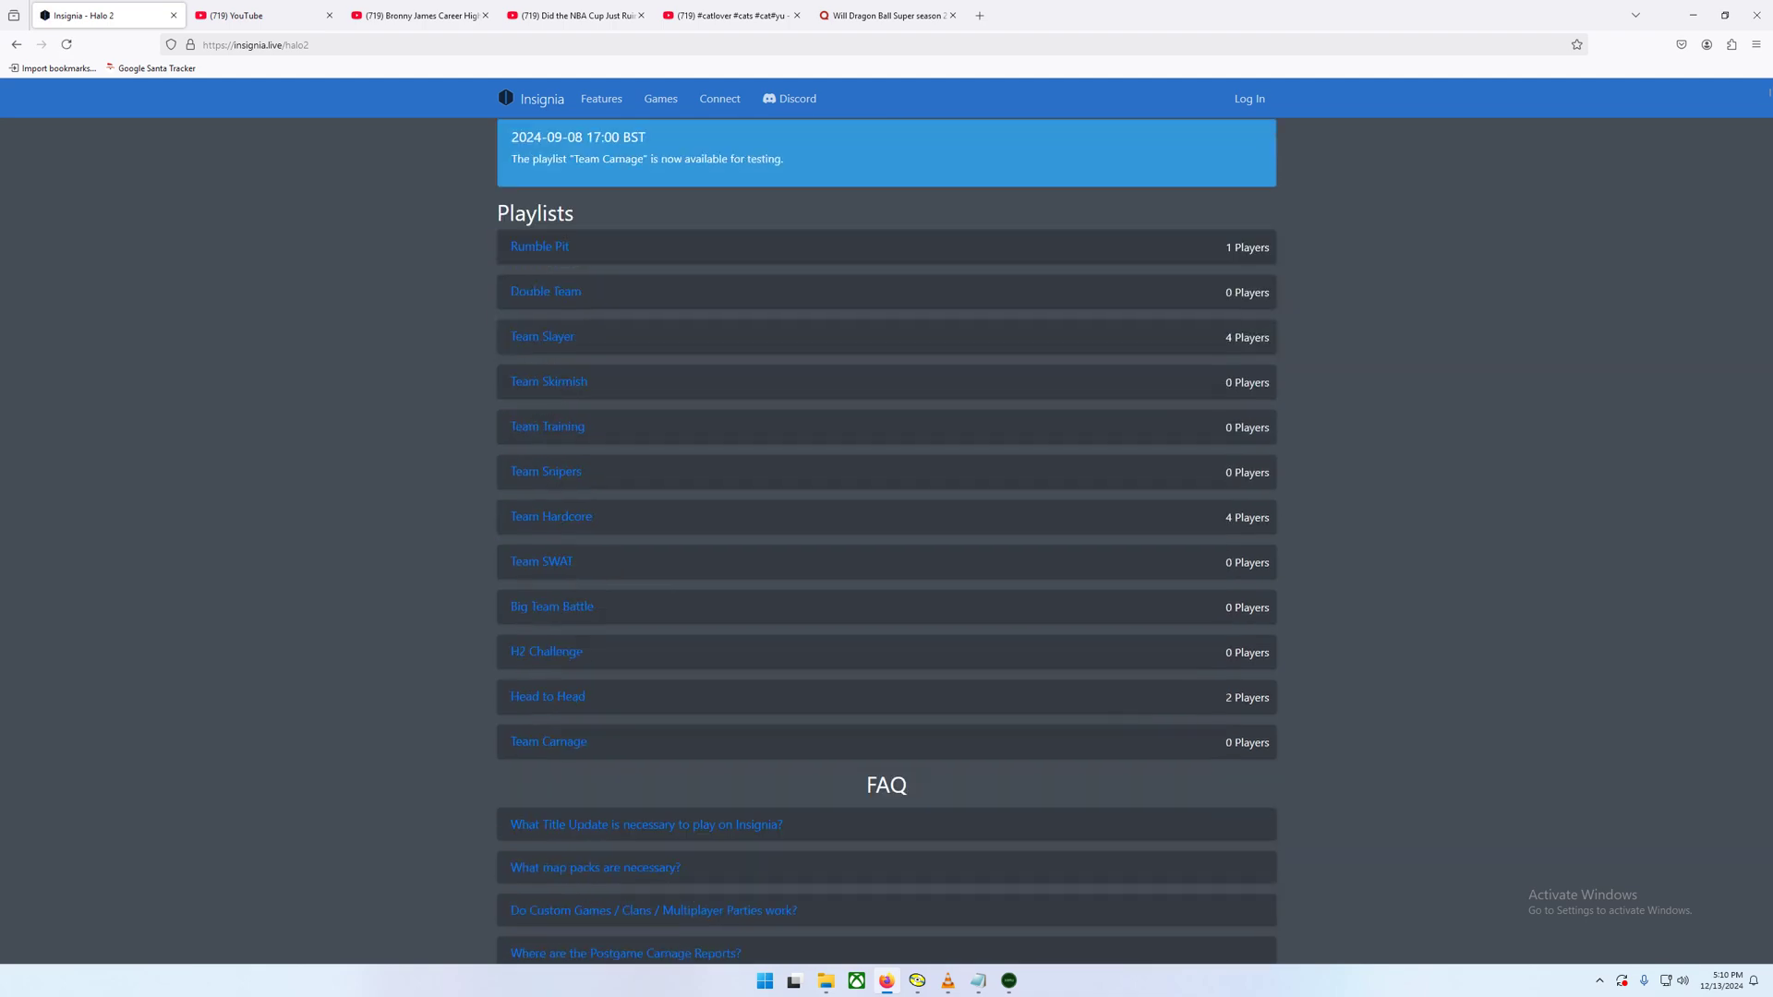
{"action": "scroll", "coordinate": [887, 540], "scroll_direction": "up", "scroll_amount": 2}
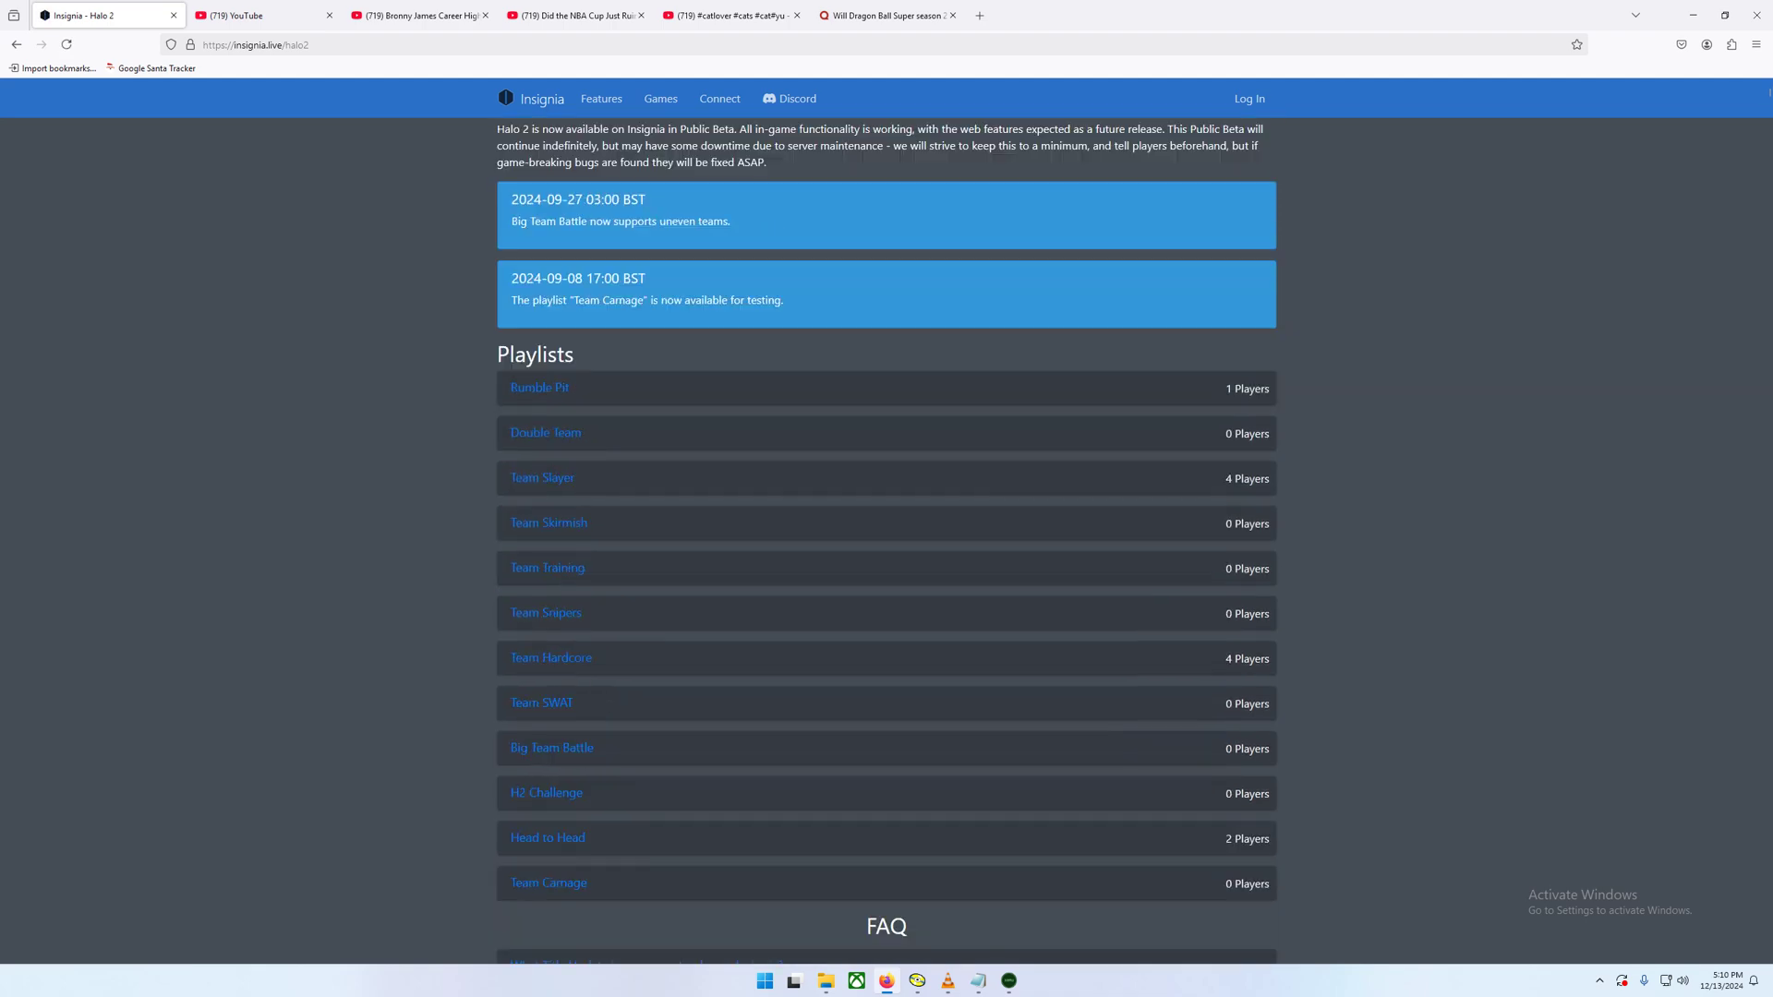
{"action": "scroll", "coordinate": [887, 540], "scroll_direction": "down", "scroll_amount": 2}
{"action": "scroll", "coordinate": [887, 541], "scroll_direction": "down", "scroll_amount": 10}
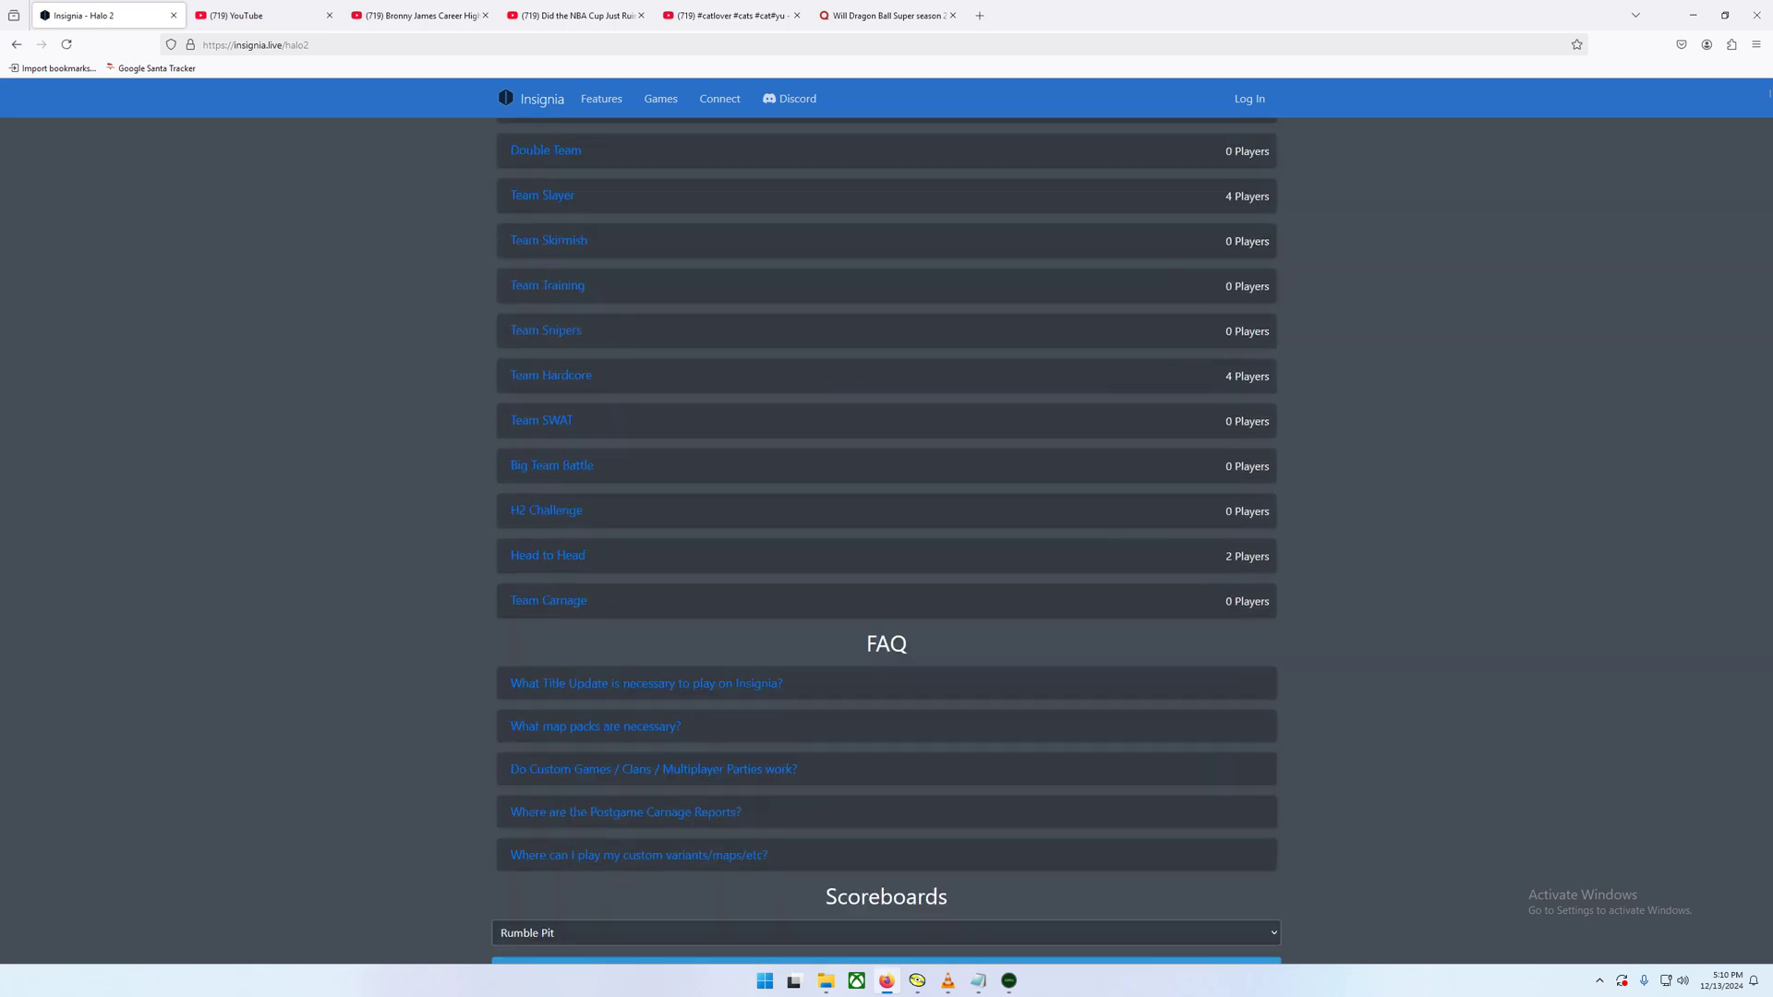
{"action": "scroll", "coordinate": [887, 540], "scroll_direction": "up", "scroll_amount": 10}
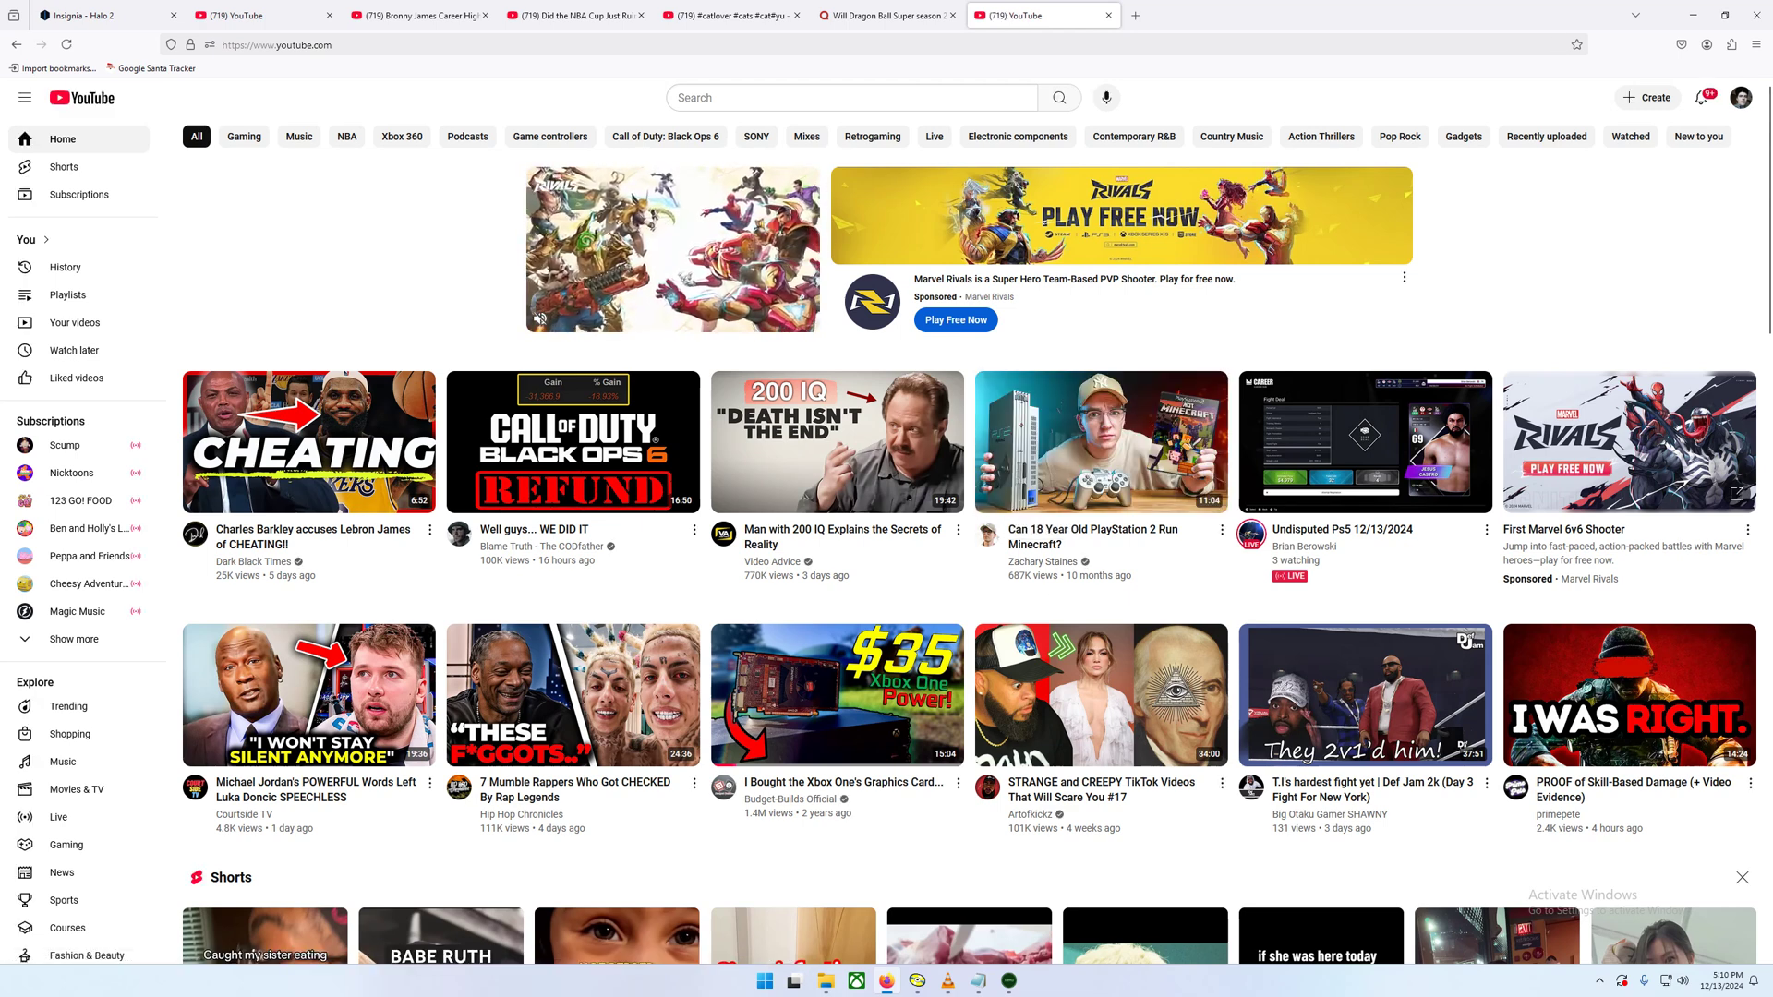
Step: Search YouTube for "comprhensive xemu guide"
{"action": "key", "text": "slash"}
{"action": "type", "text": "compr"}
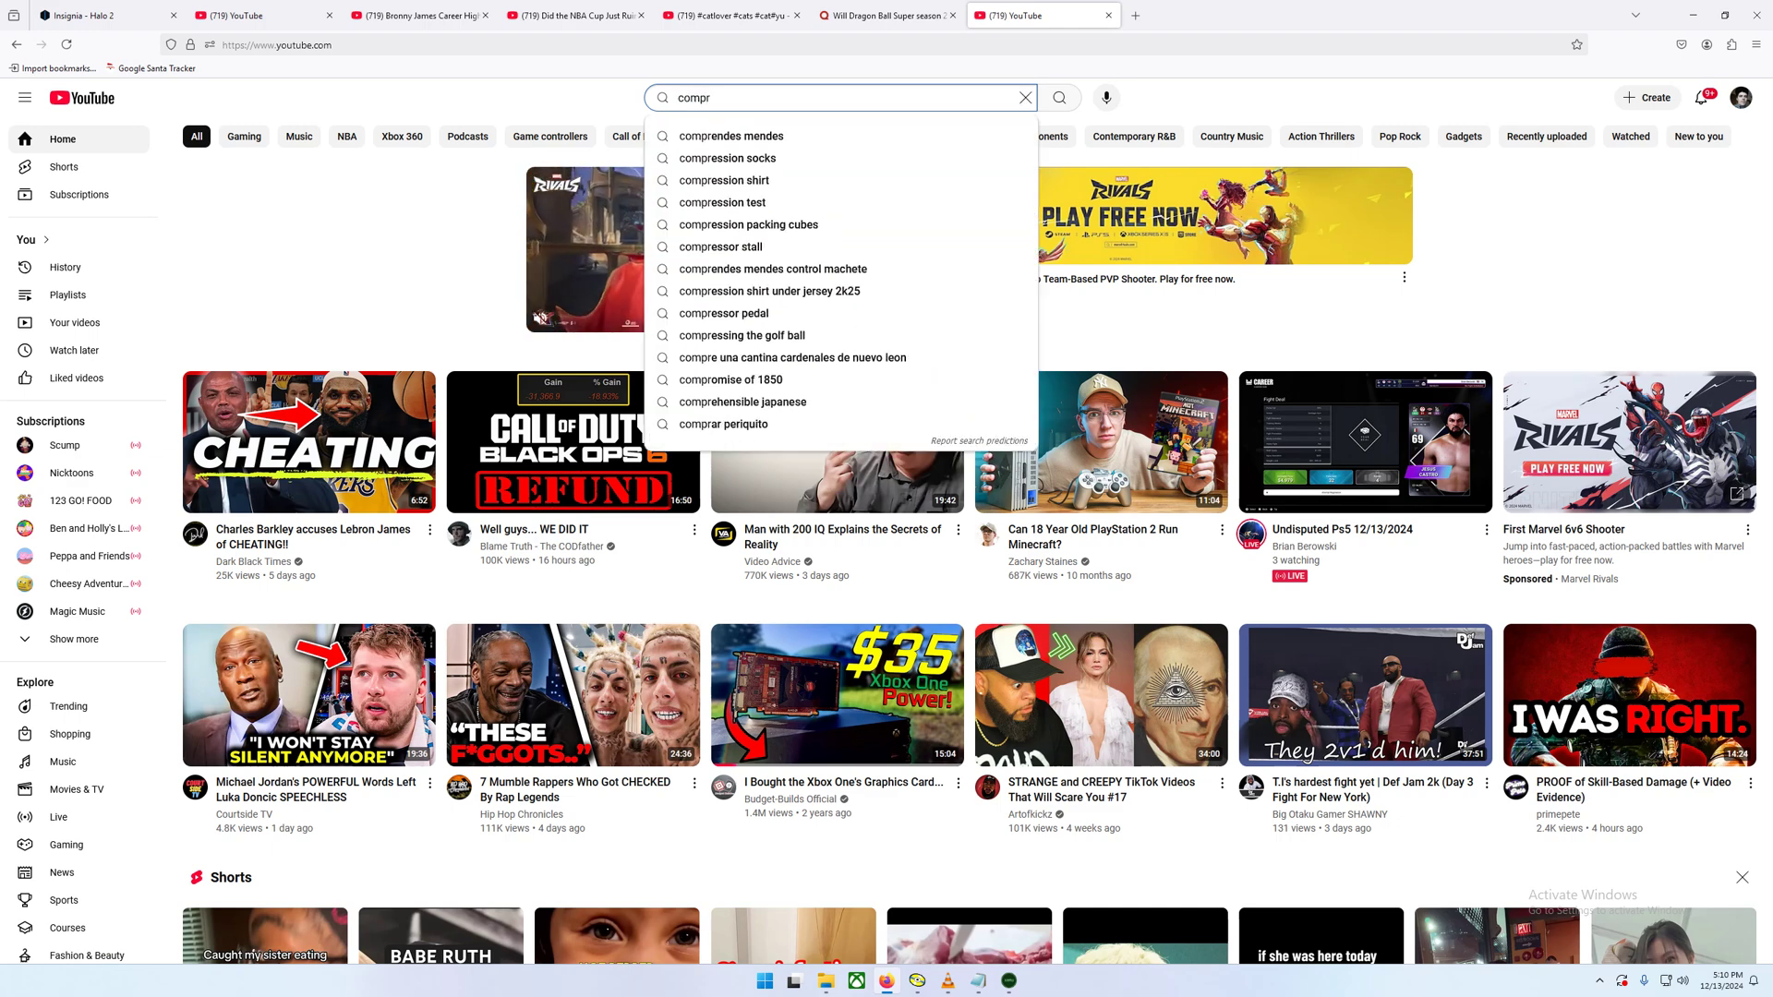
{"action": "type", "text": "h"}
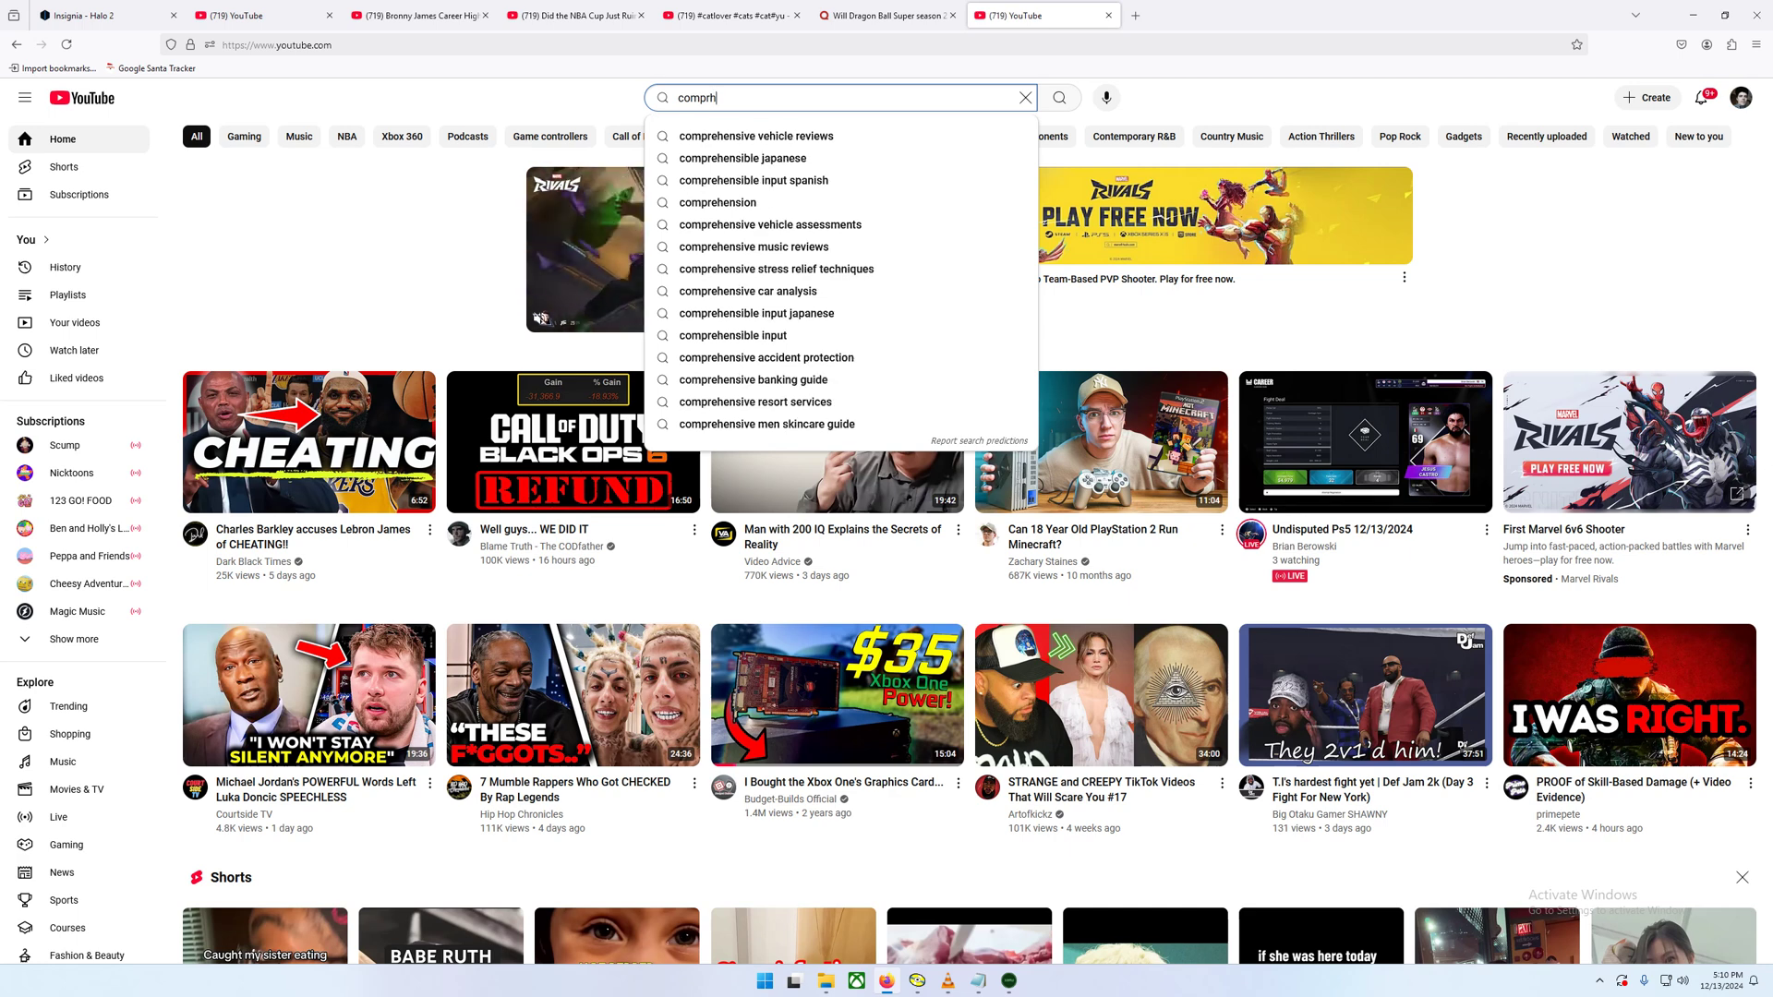
{"action": "type", "text": "ensive"}
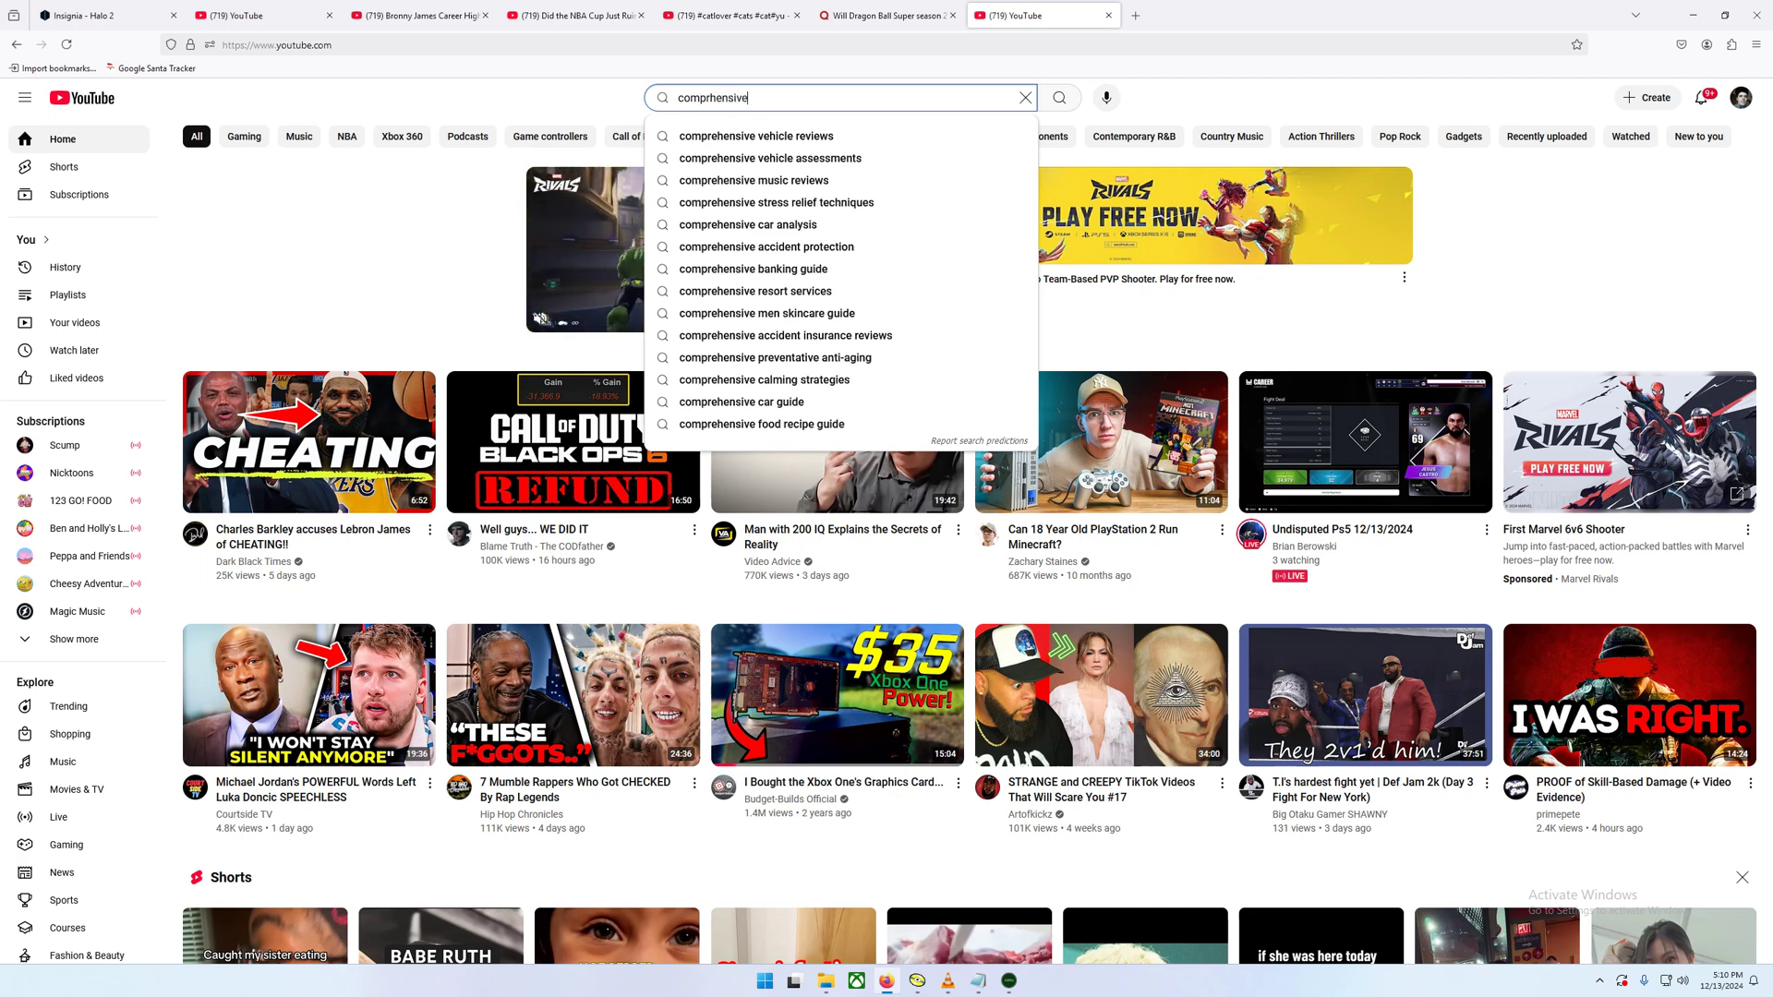
{"action": "type", "text": " xe"}
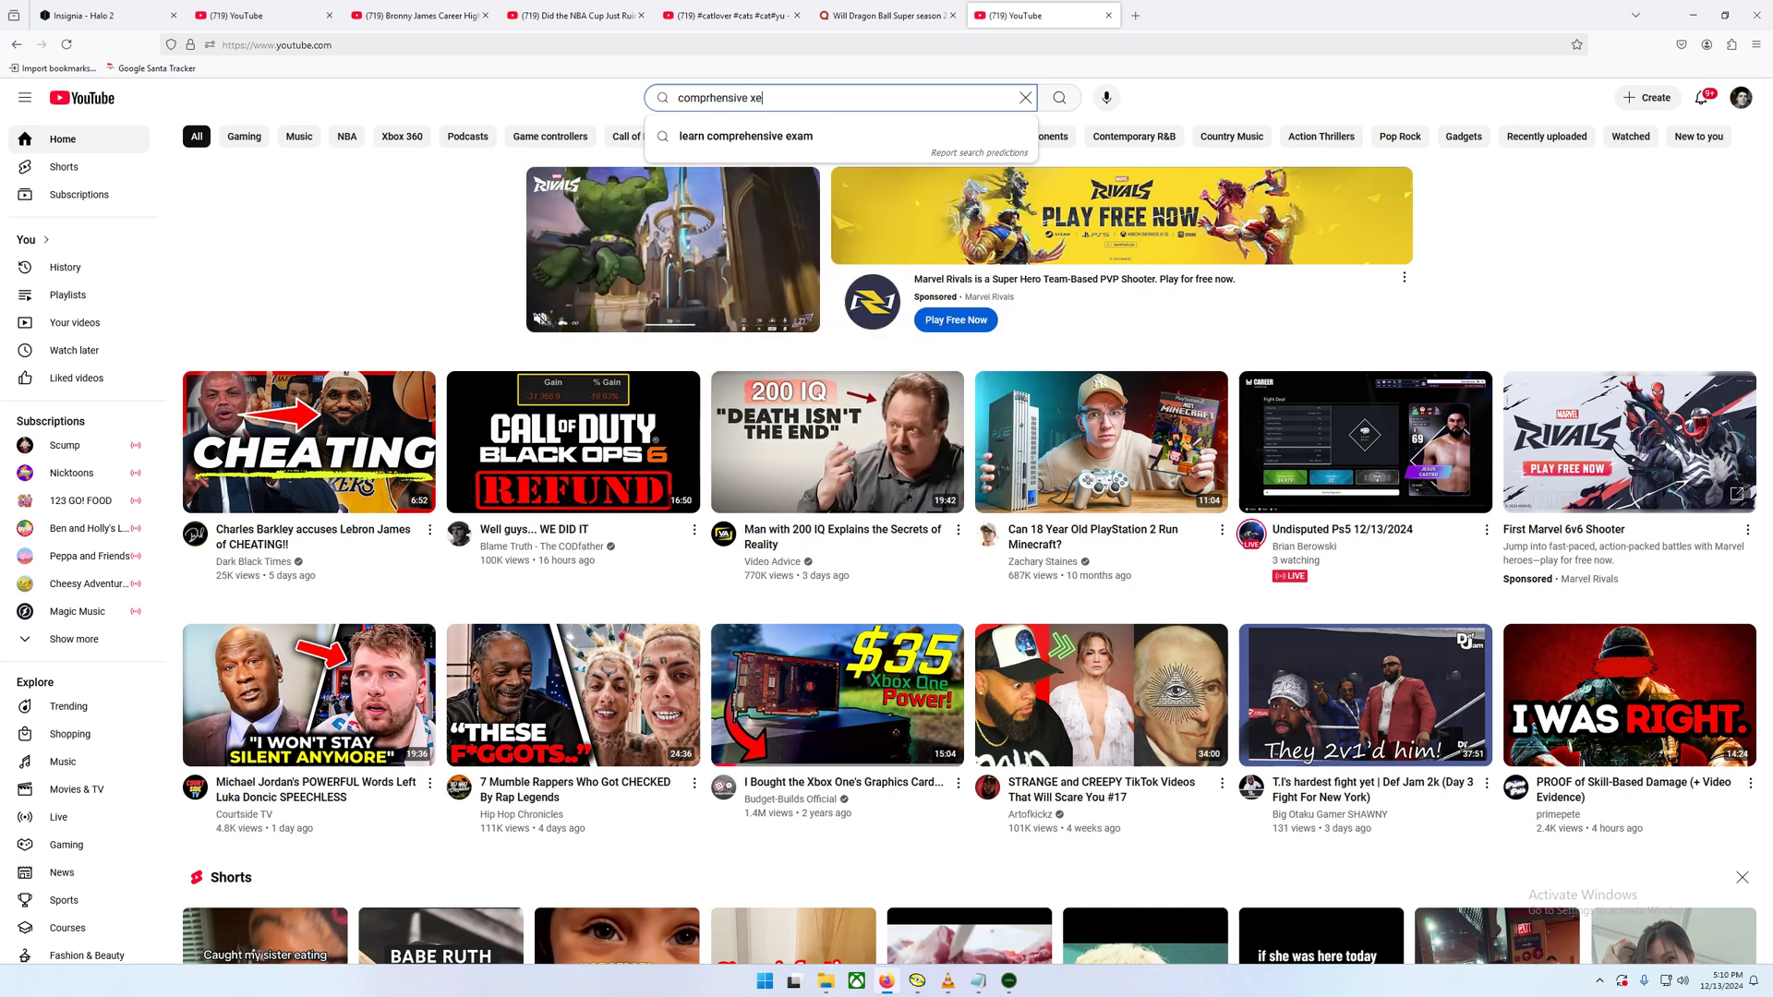
{"action": "type", "text": "mu guide"}
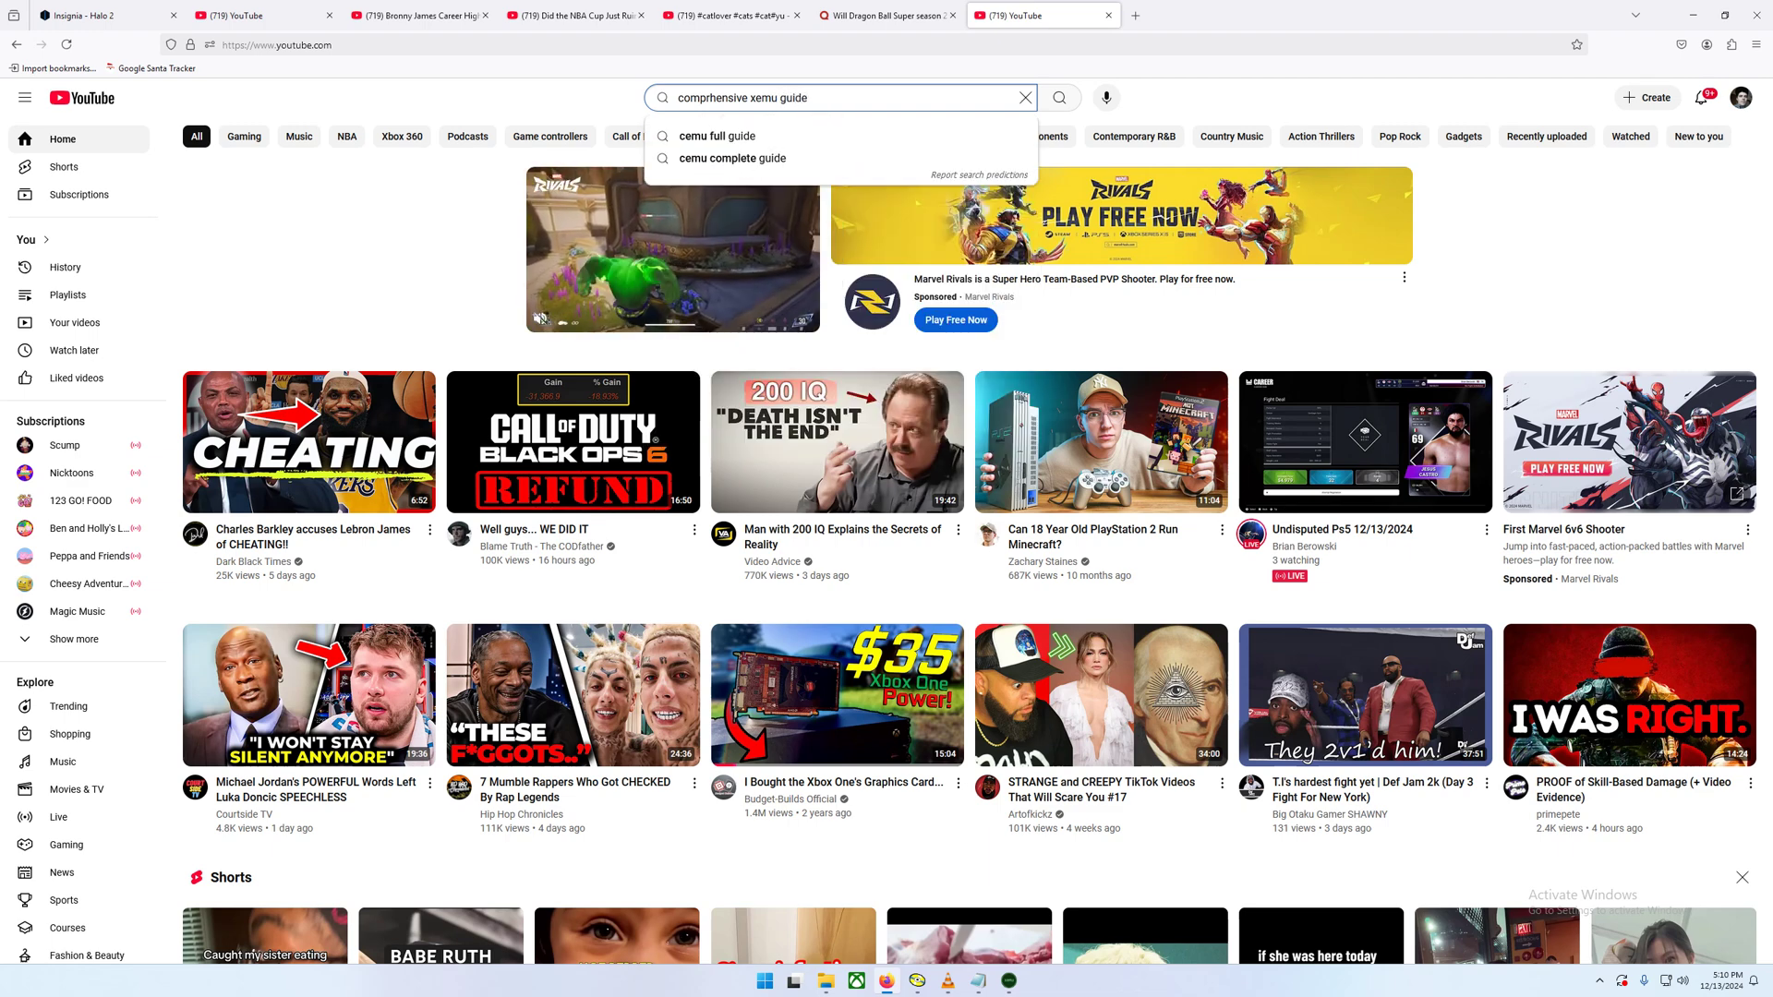
{"action": "key", "text": "Return"}
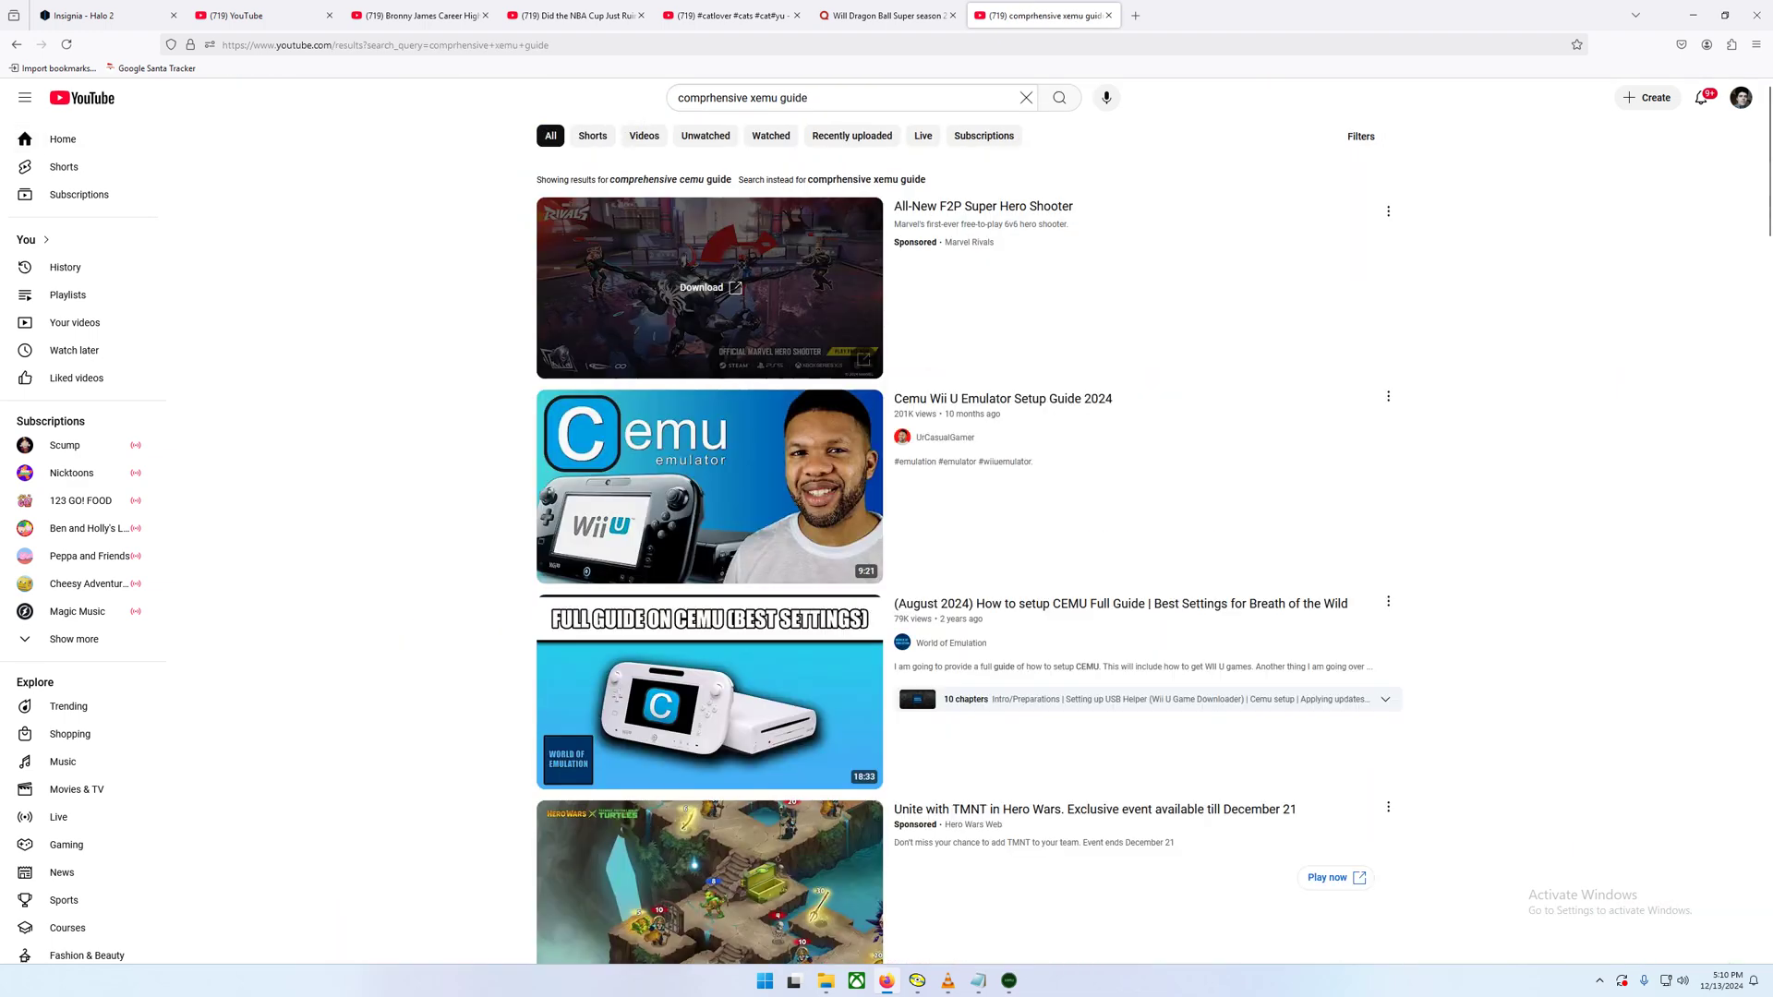
Step: Look through the YouTube search results for a xemu emulator setup guide
{"action": "scroll", "coordinate": [709, 540], "scroll_direction": "down", "scroll_amount": 7}
{"action": "scroll", "coordinate": [709, 540], "scroll_direction": "down", "scroll_amount": 15}
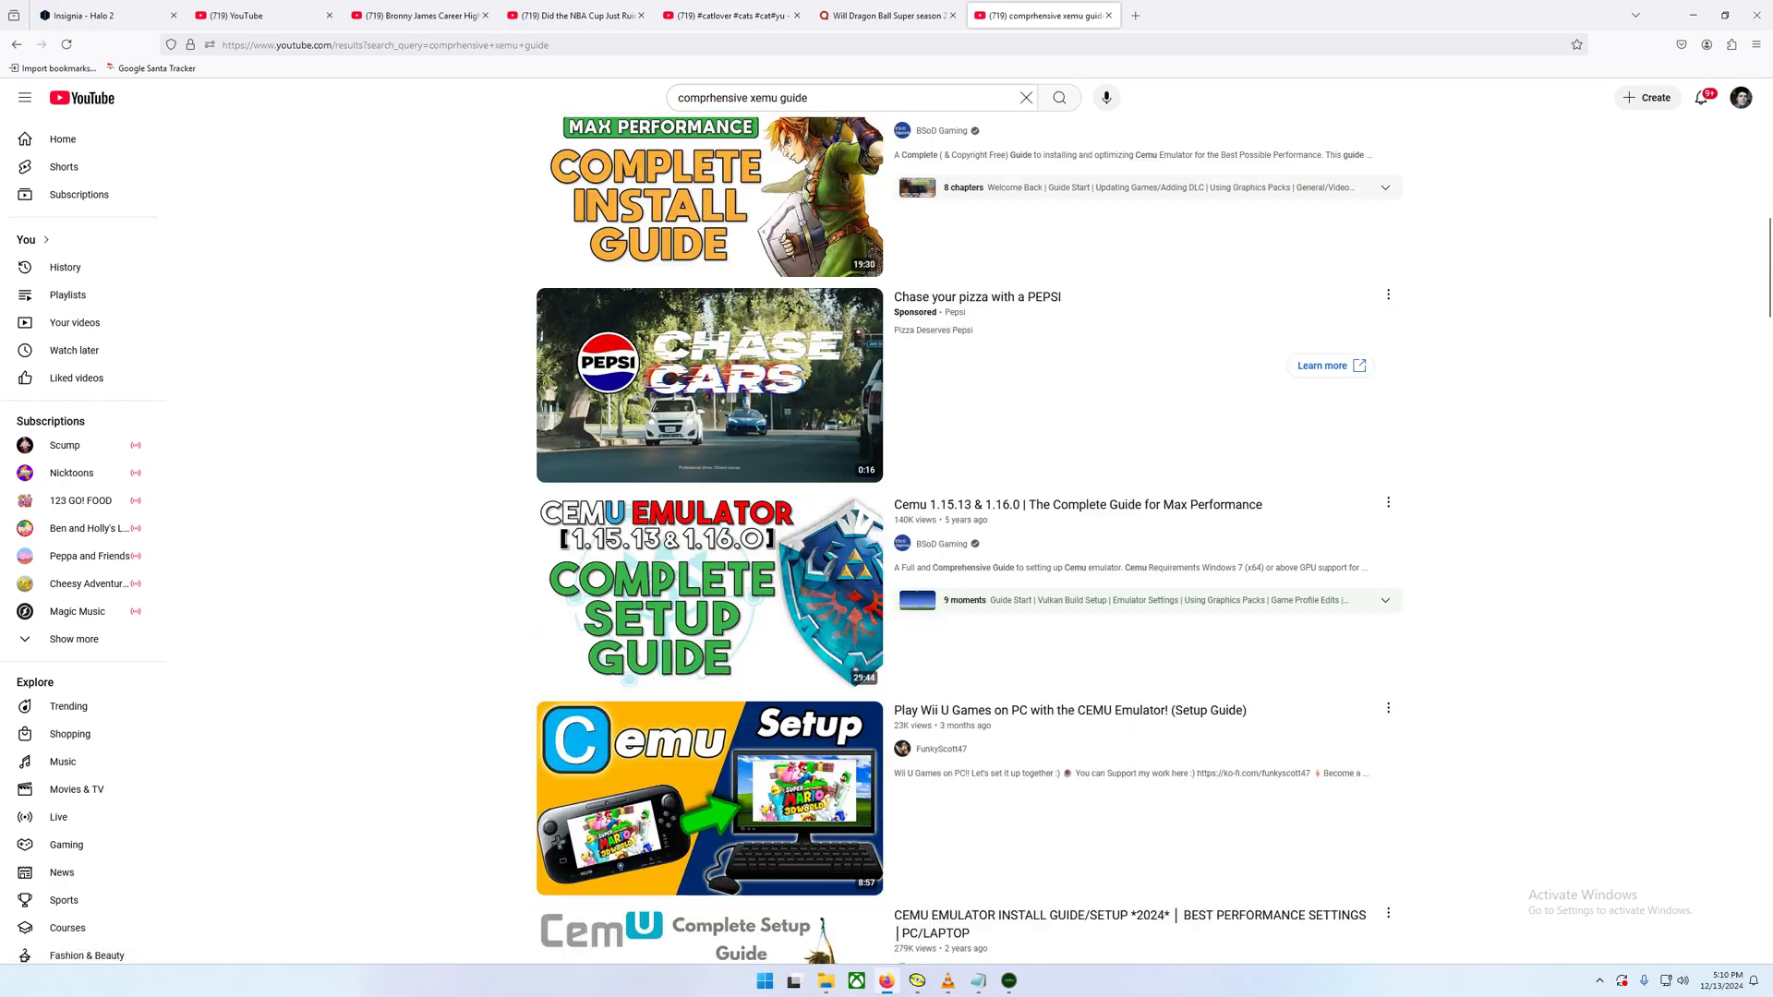
{"action": "scroll", "coordinate": [710, 541], "scroll_direction": "down", "scroll_amount": 17}
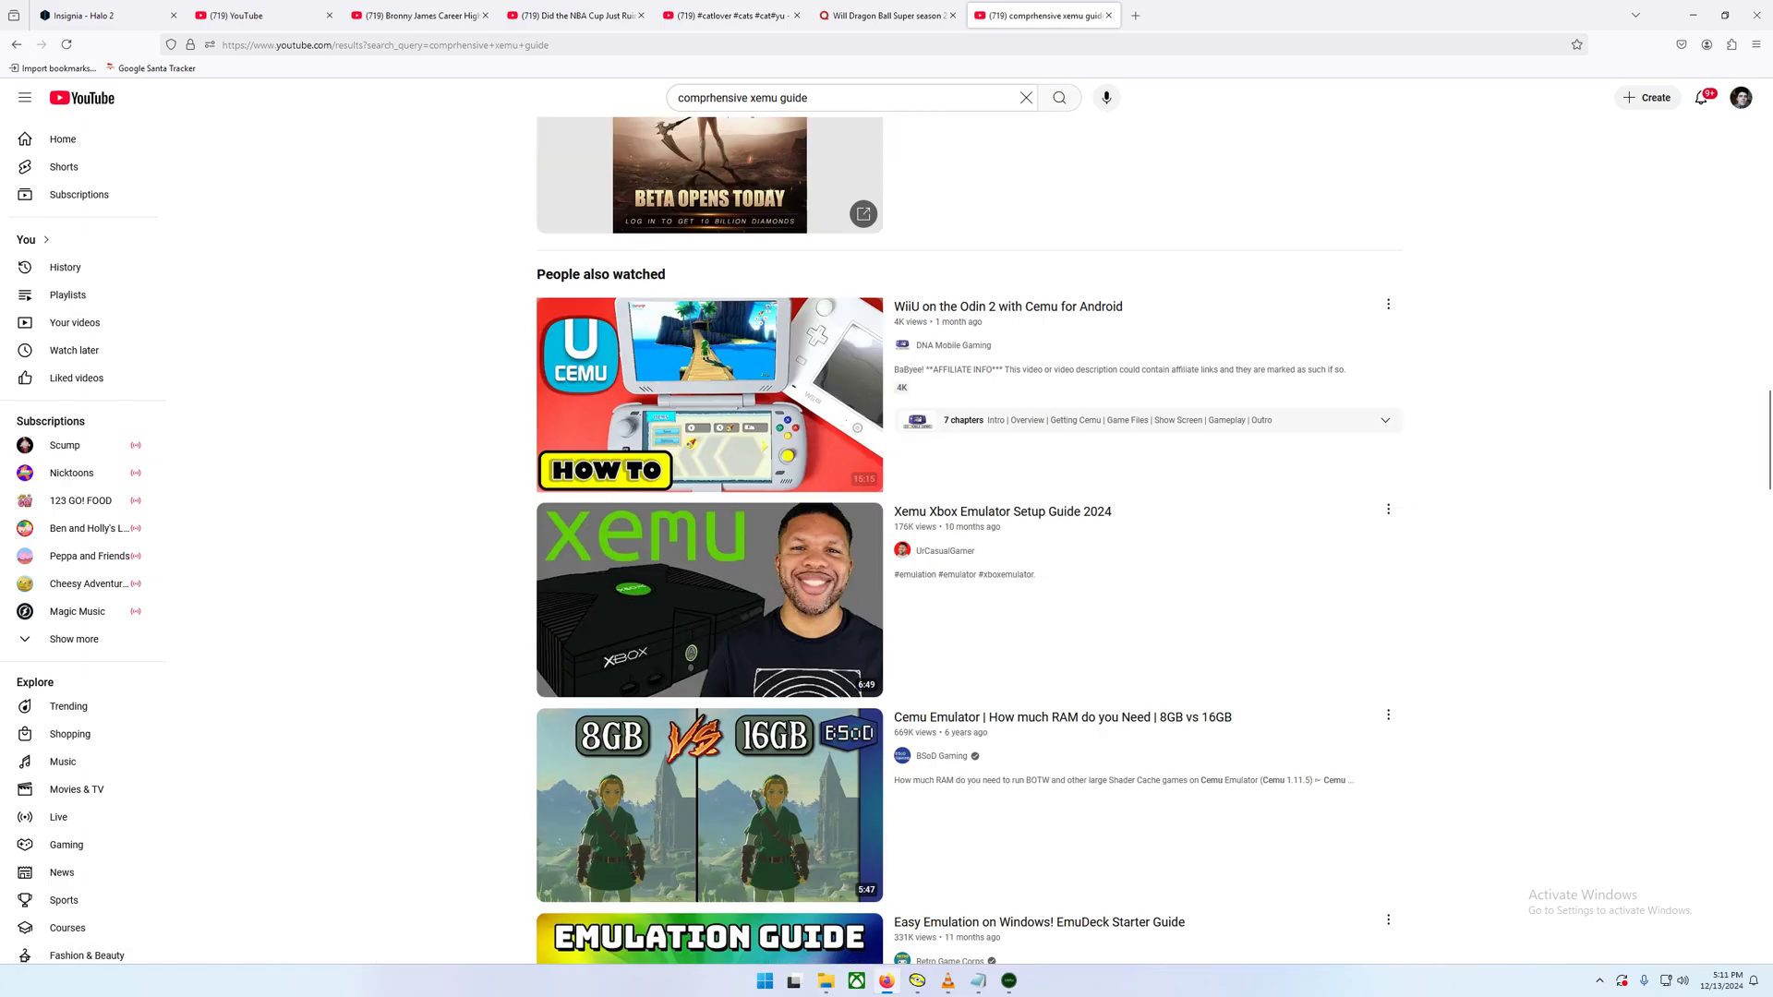
{"action": "scroll", "coordinate": [709, 540], "scroll_direction": "down", "scroll_amount": 20}
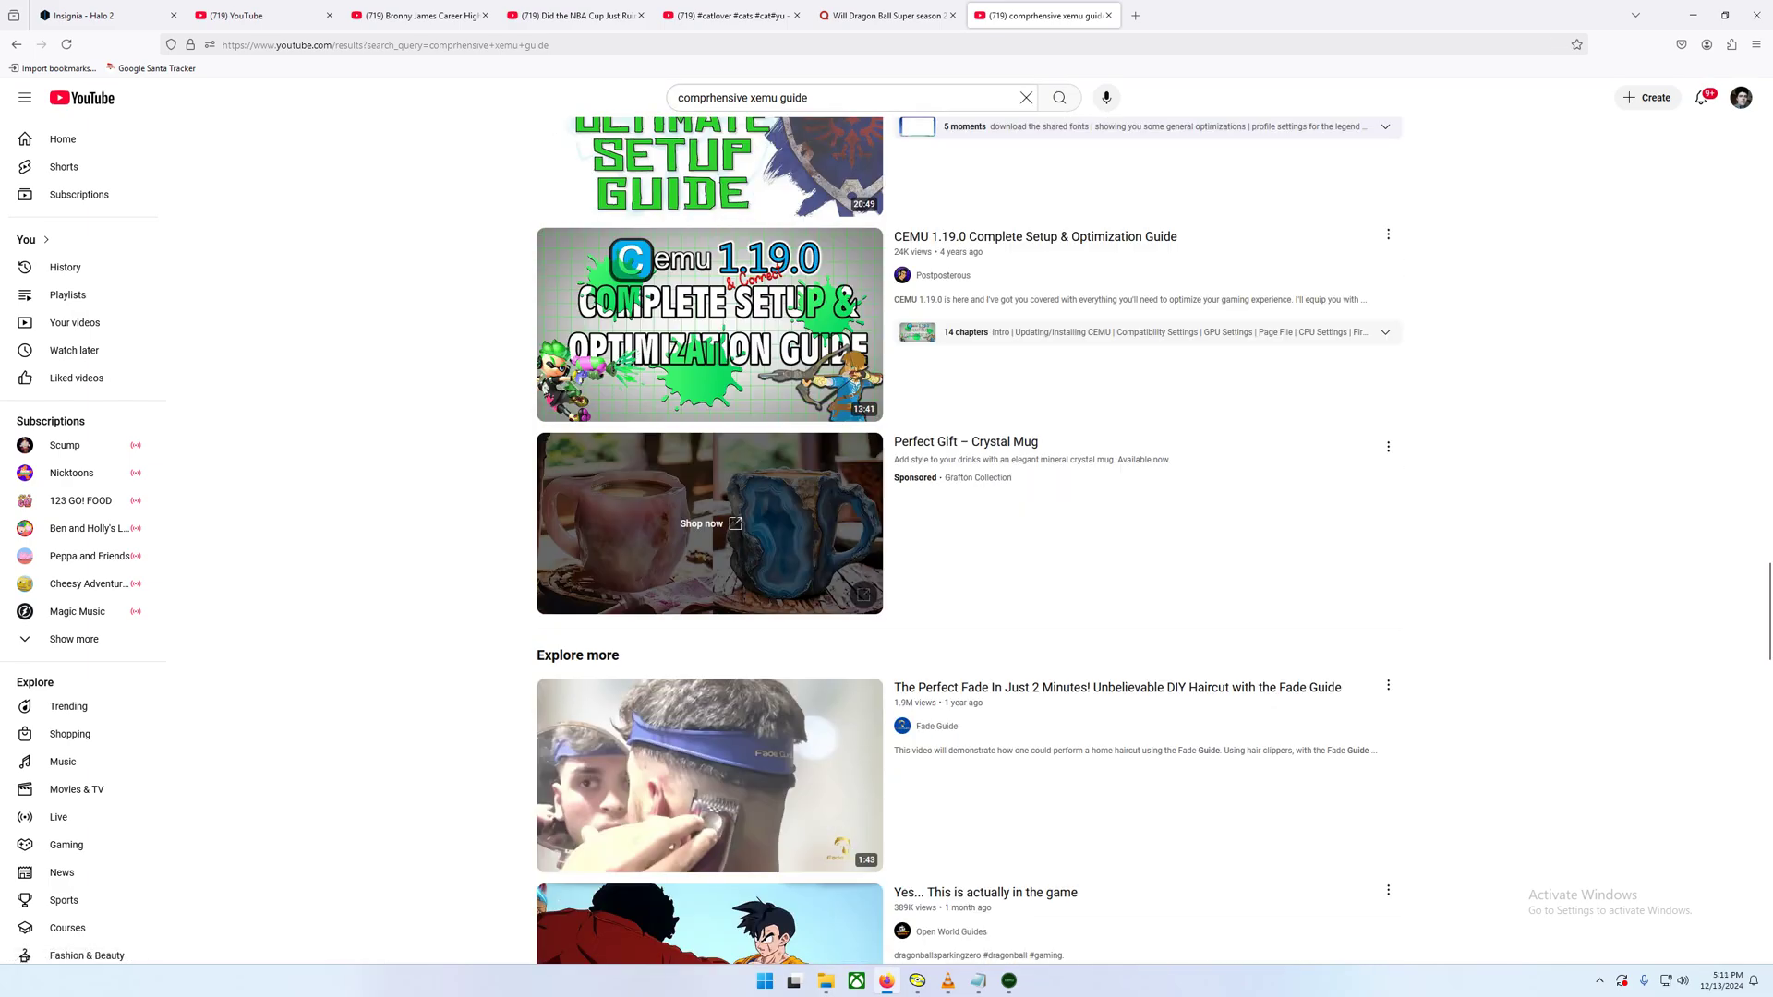
{"action": "scroll", "coordinate": [910, 425], "scroll_direction": "down", "scroll_amount": 8}
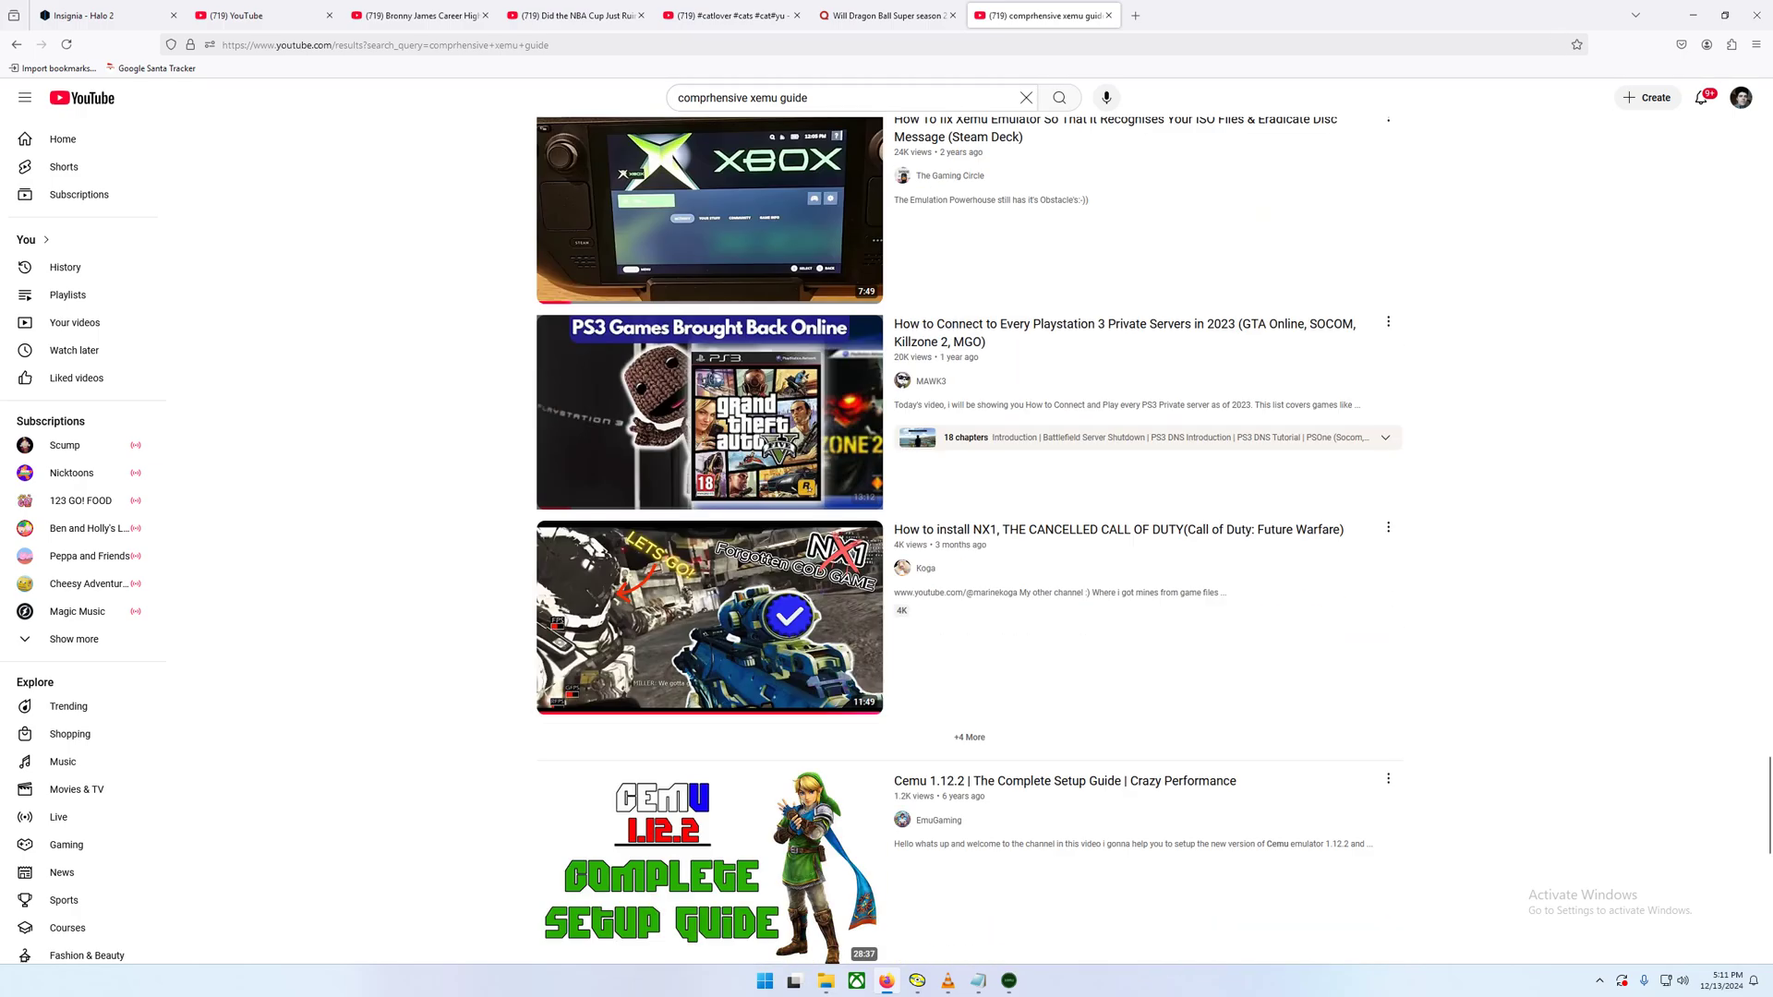
{"action": "scroll", "coordinate": [910, 425], "scroll_direction": "up", "scroll_amount": 3}
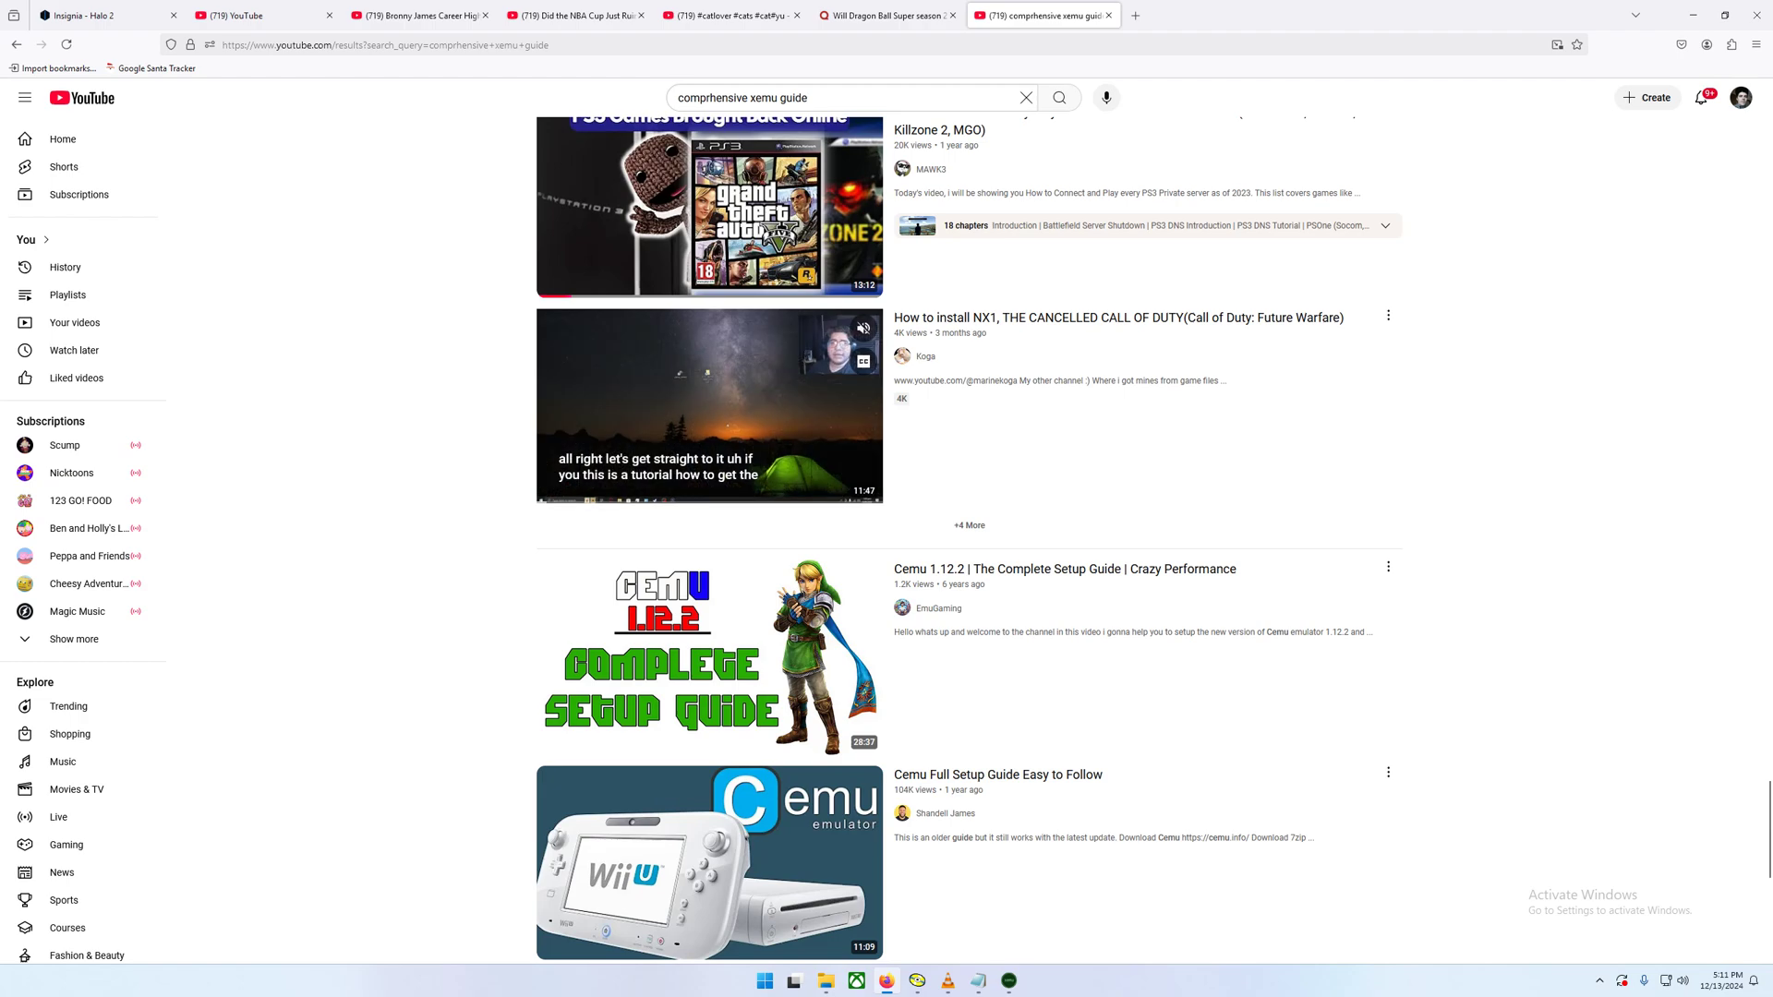
{"action": "scroll", "coordinate": [709, 406], "scroll_direction": "down", "scroll_amount": 7}
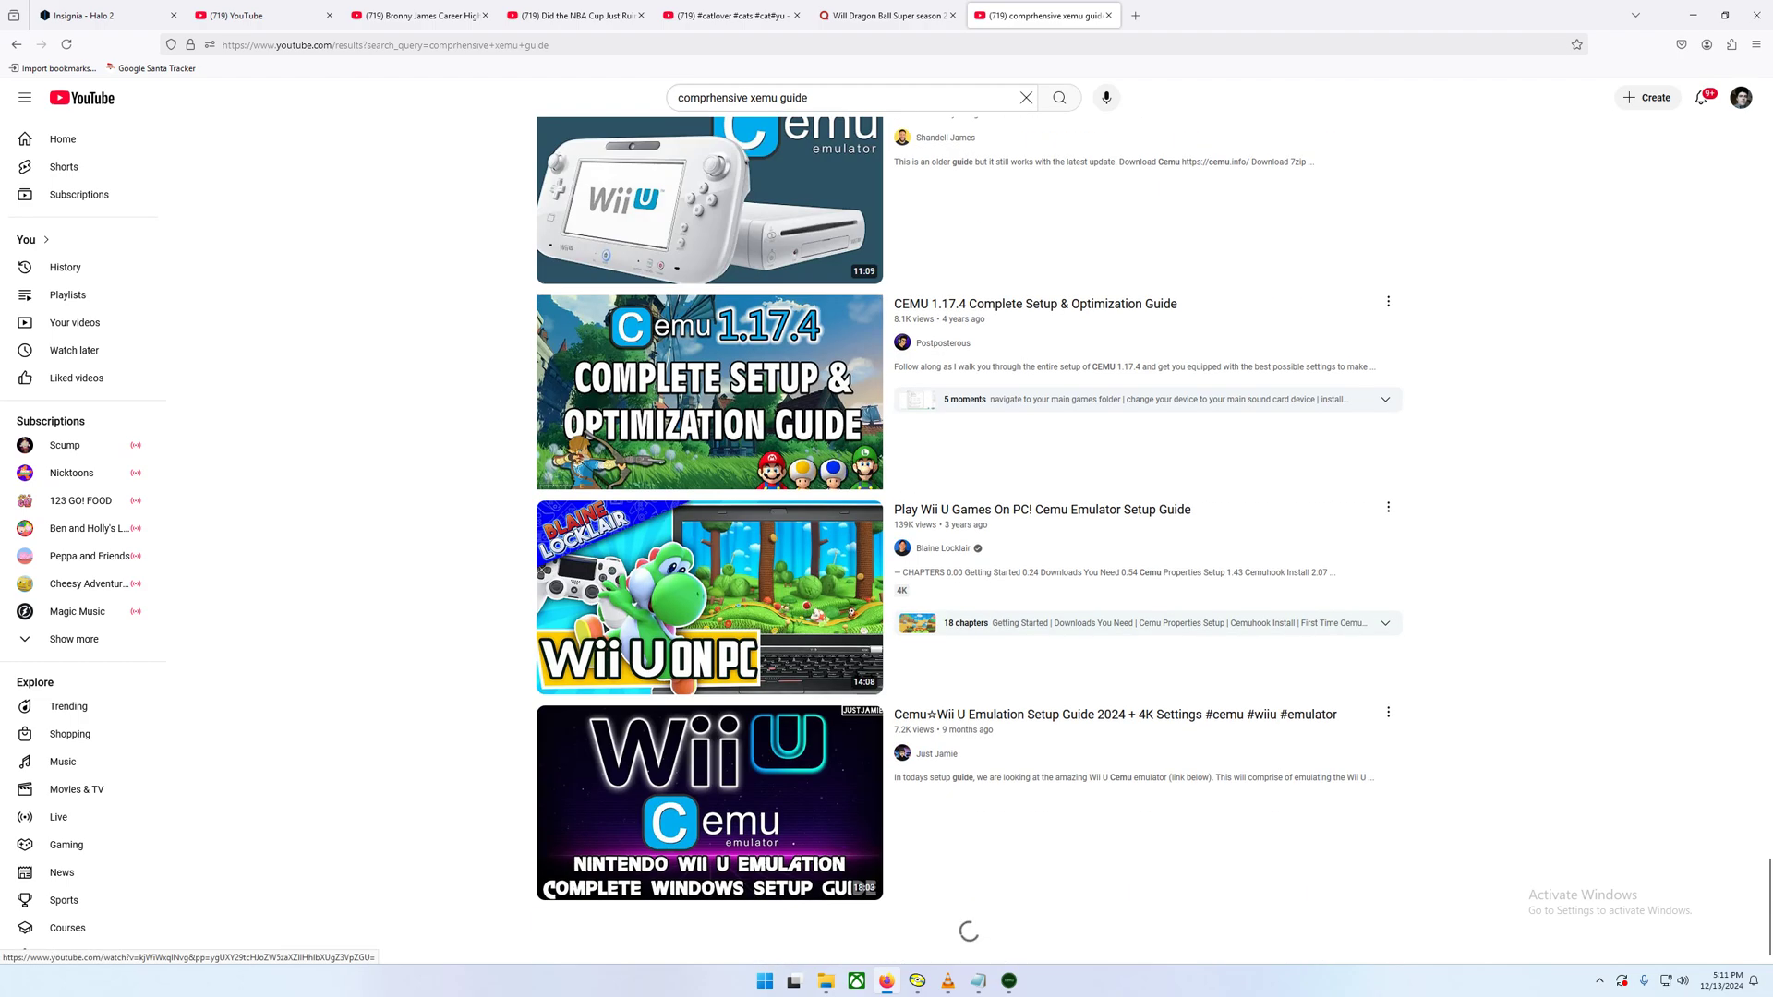
Step: Open Firefox's full browsing history and look through today's entries for the xemu guide video
{"action": "left_click", "coordinate": [1756, 44]}
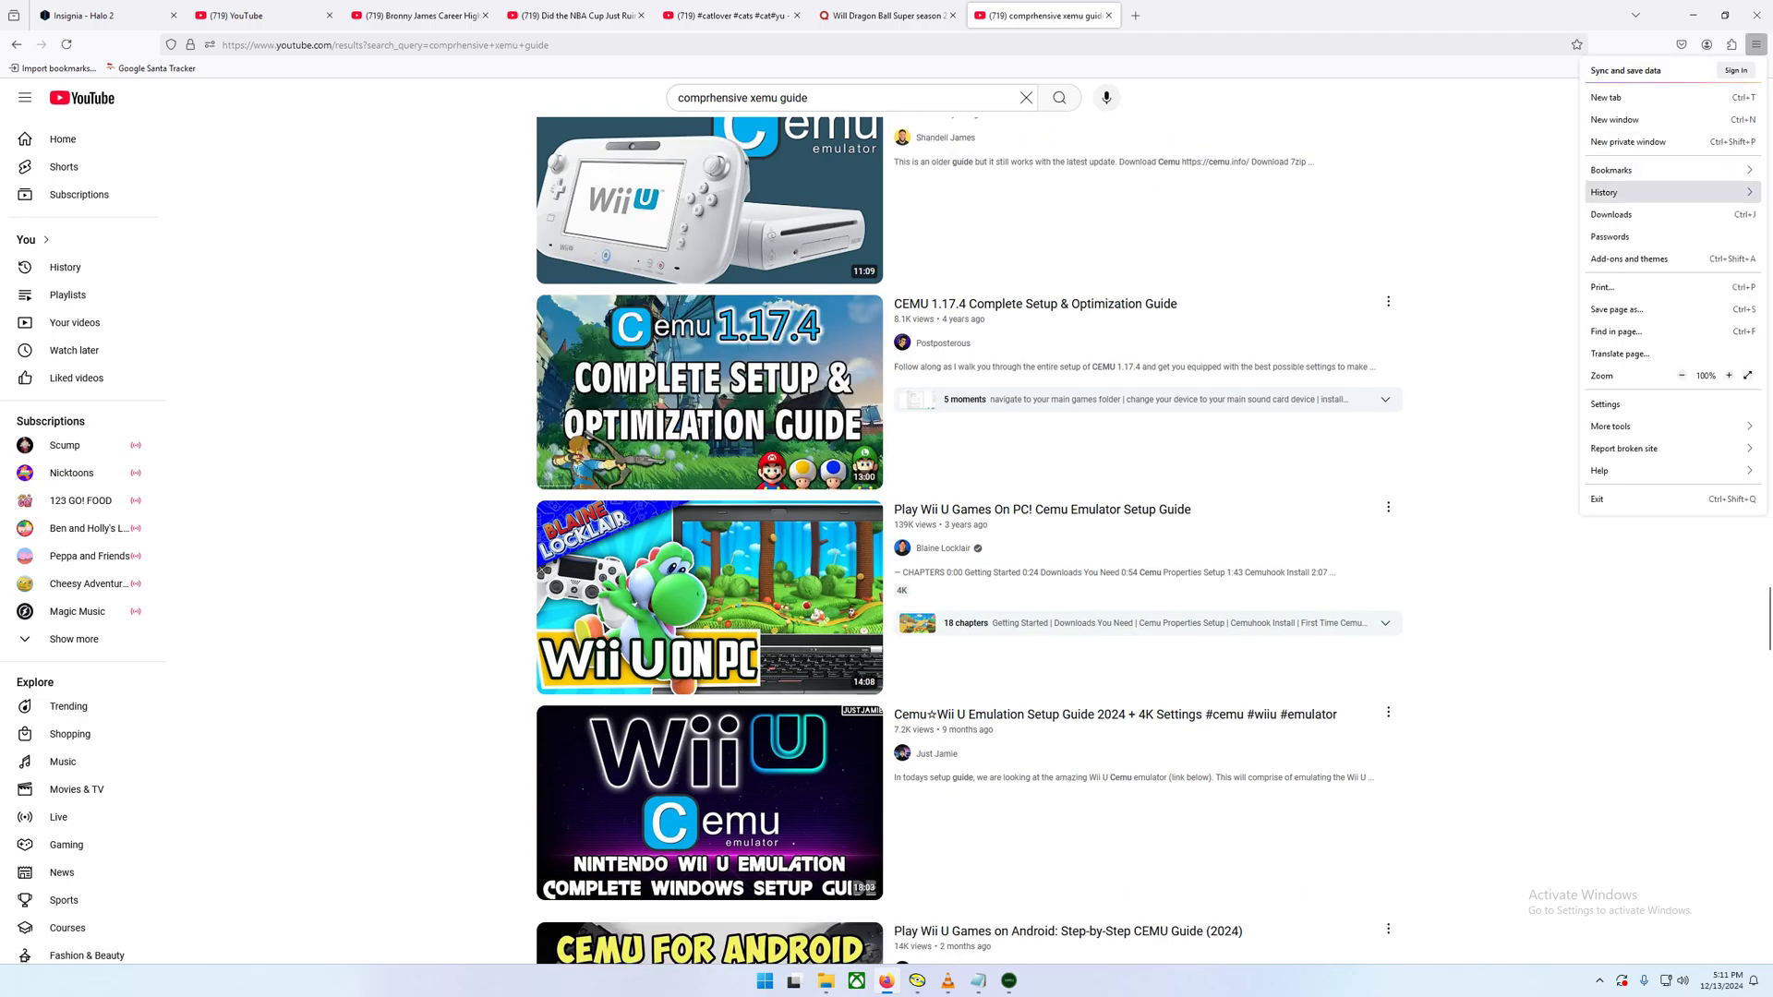
{"action": "left_click", "coordinate": [1626, 192]}
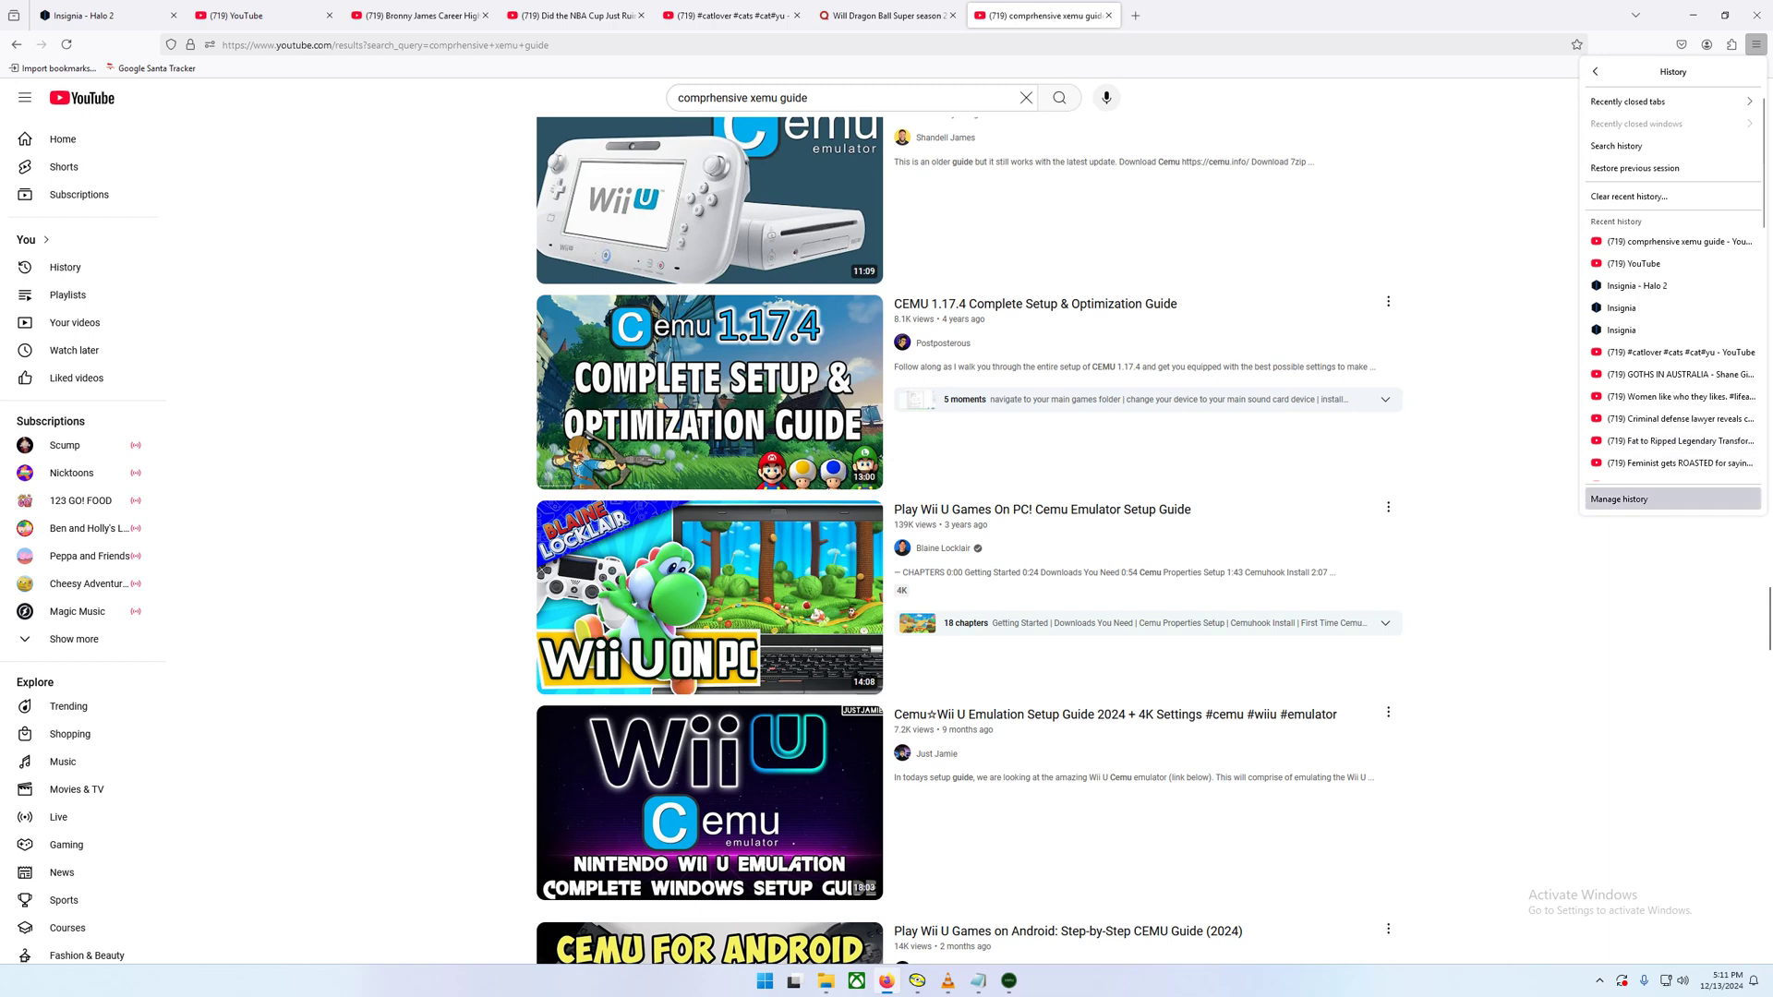
{"action": "left_click", "coordinate": [1619, 498]}
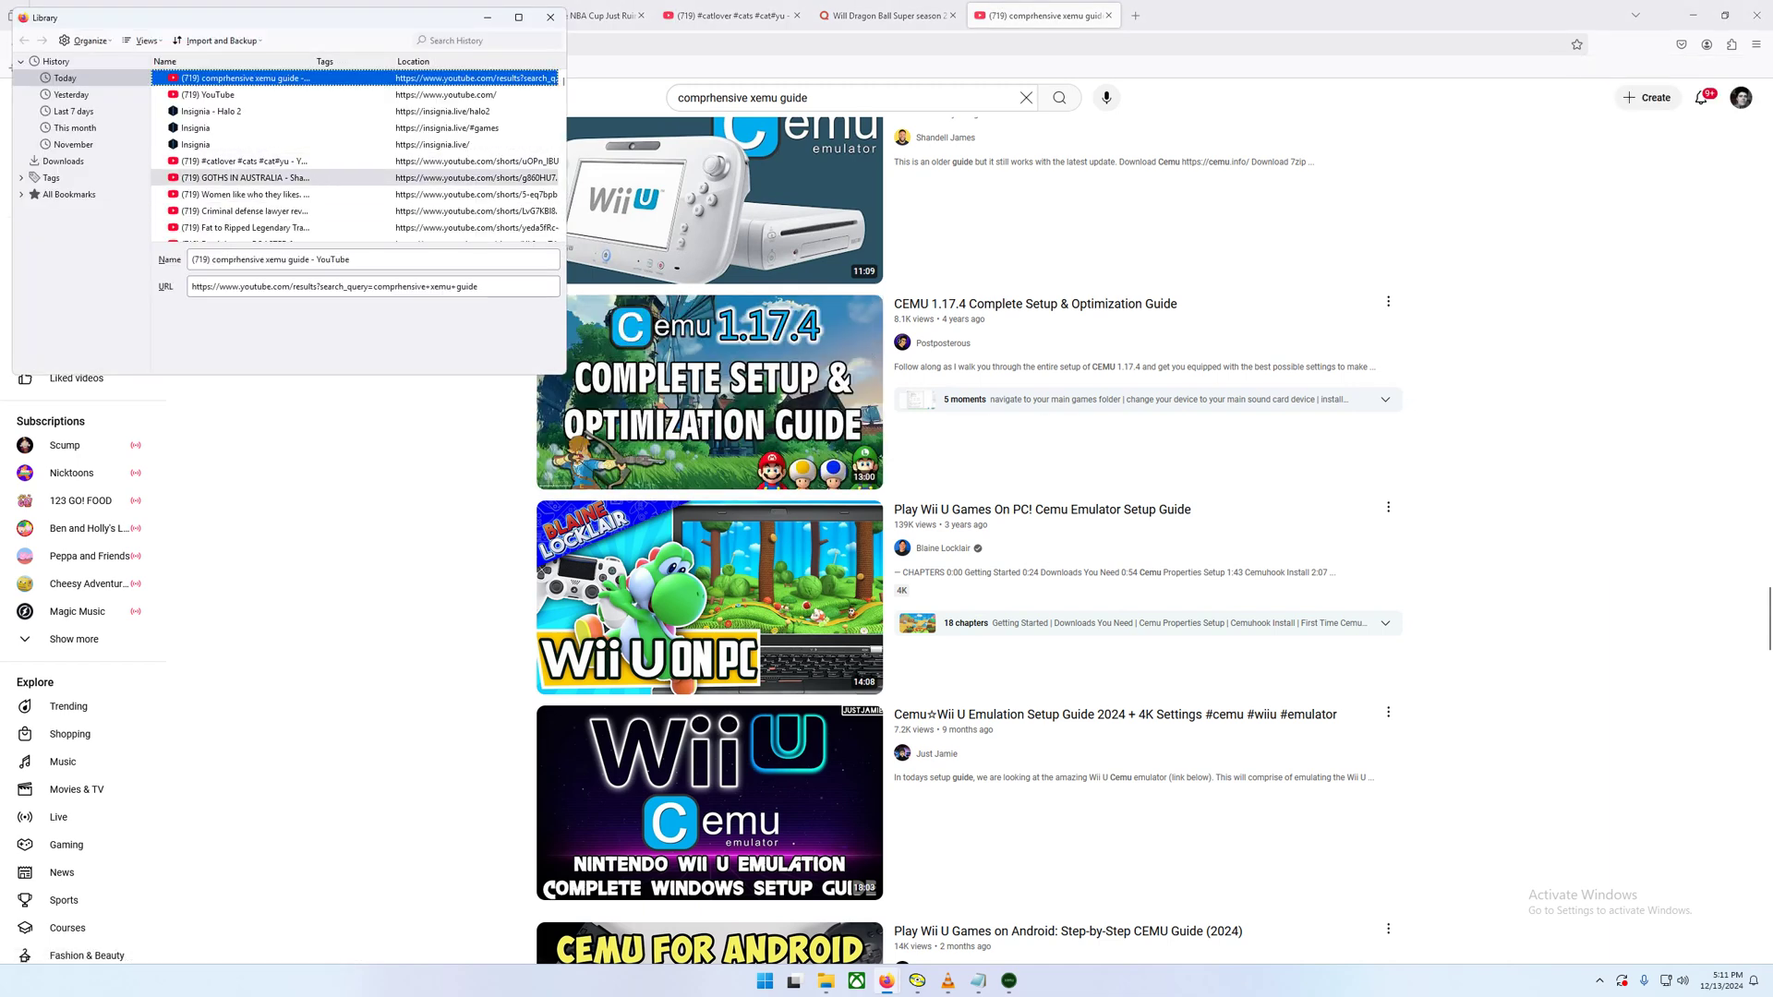
{"action": "scroll", "coordinate": [354, 152], "scroll_direction": "down", "scroll_amount": 3}
{"action": "scroll", "coordinate": [354, 153], "scroll_direction": "down", "scroll_amount": 10}
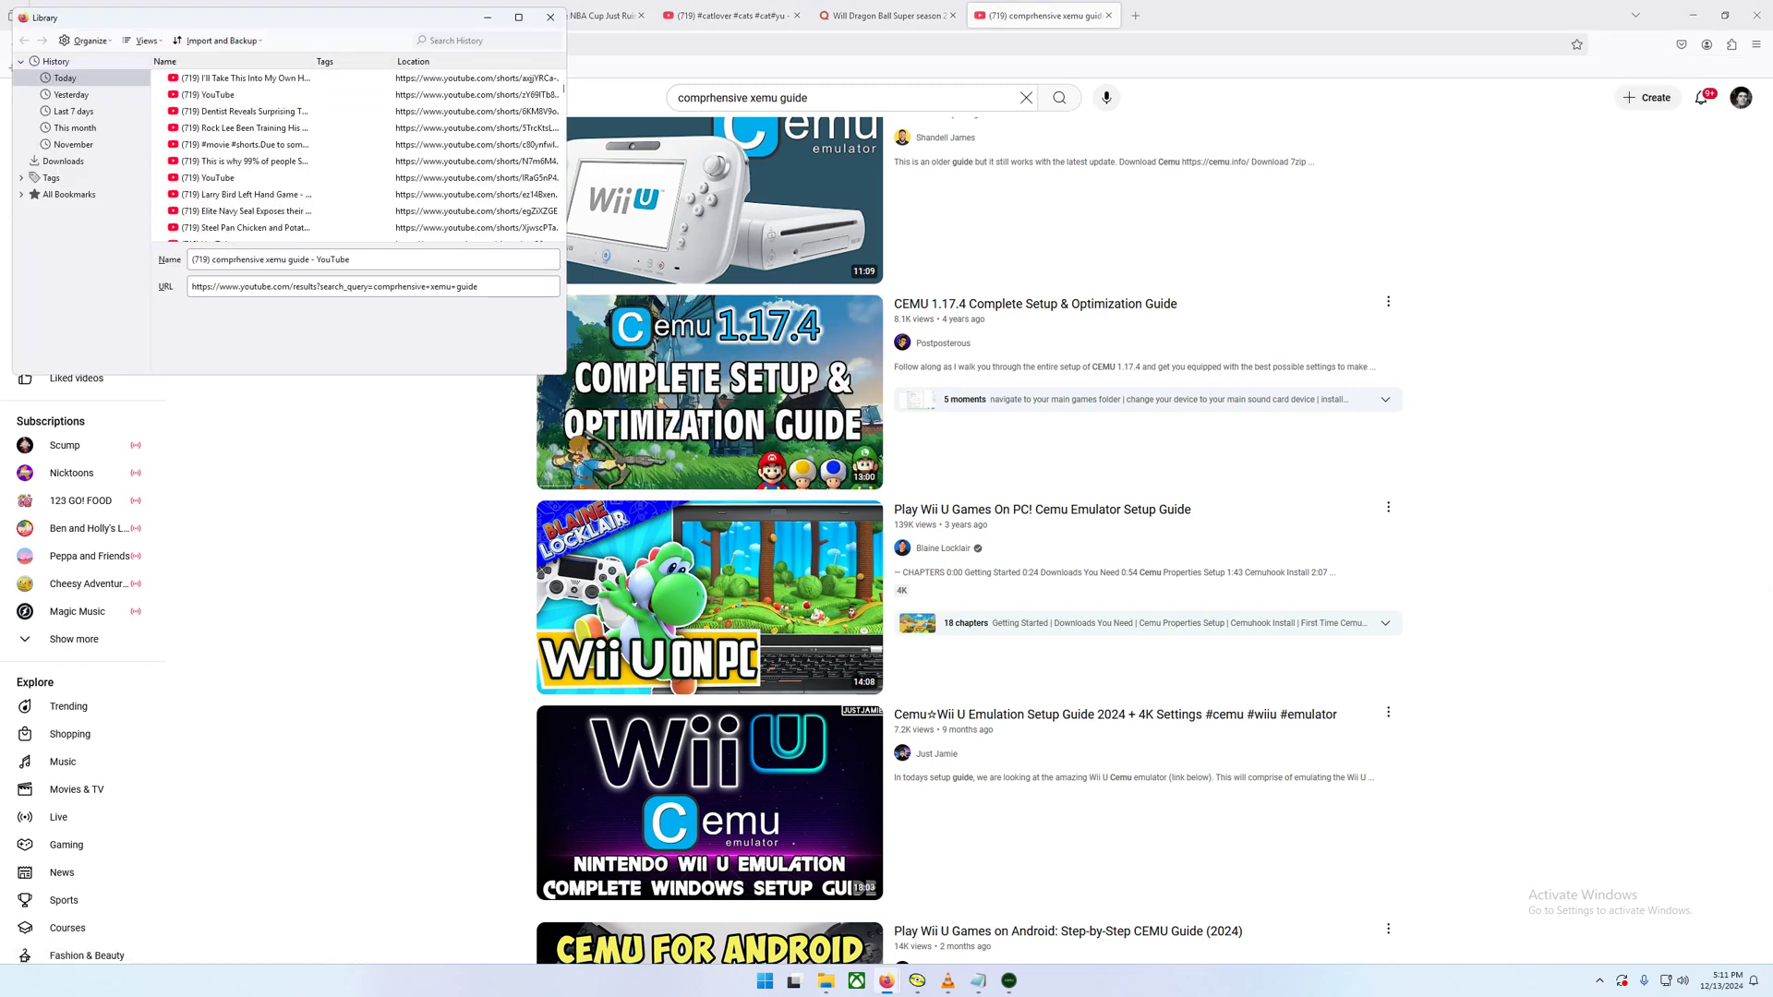
{"action": "scroll", "coordinate": [355, 152], "scroll_direction": "down", "scroll_amount": 10}
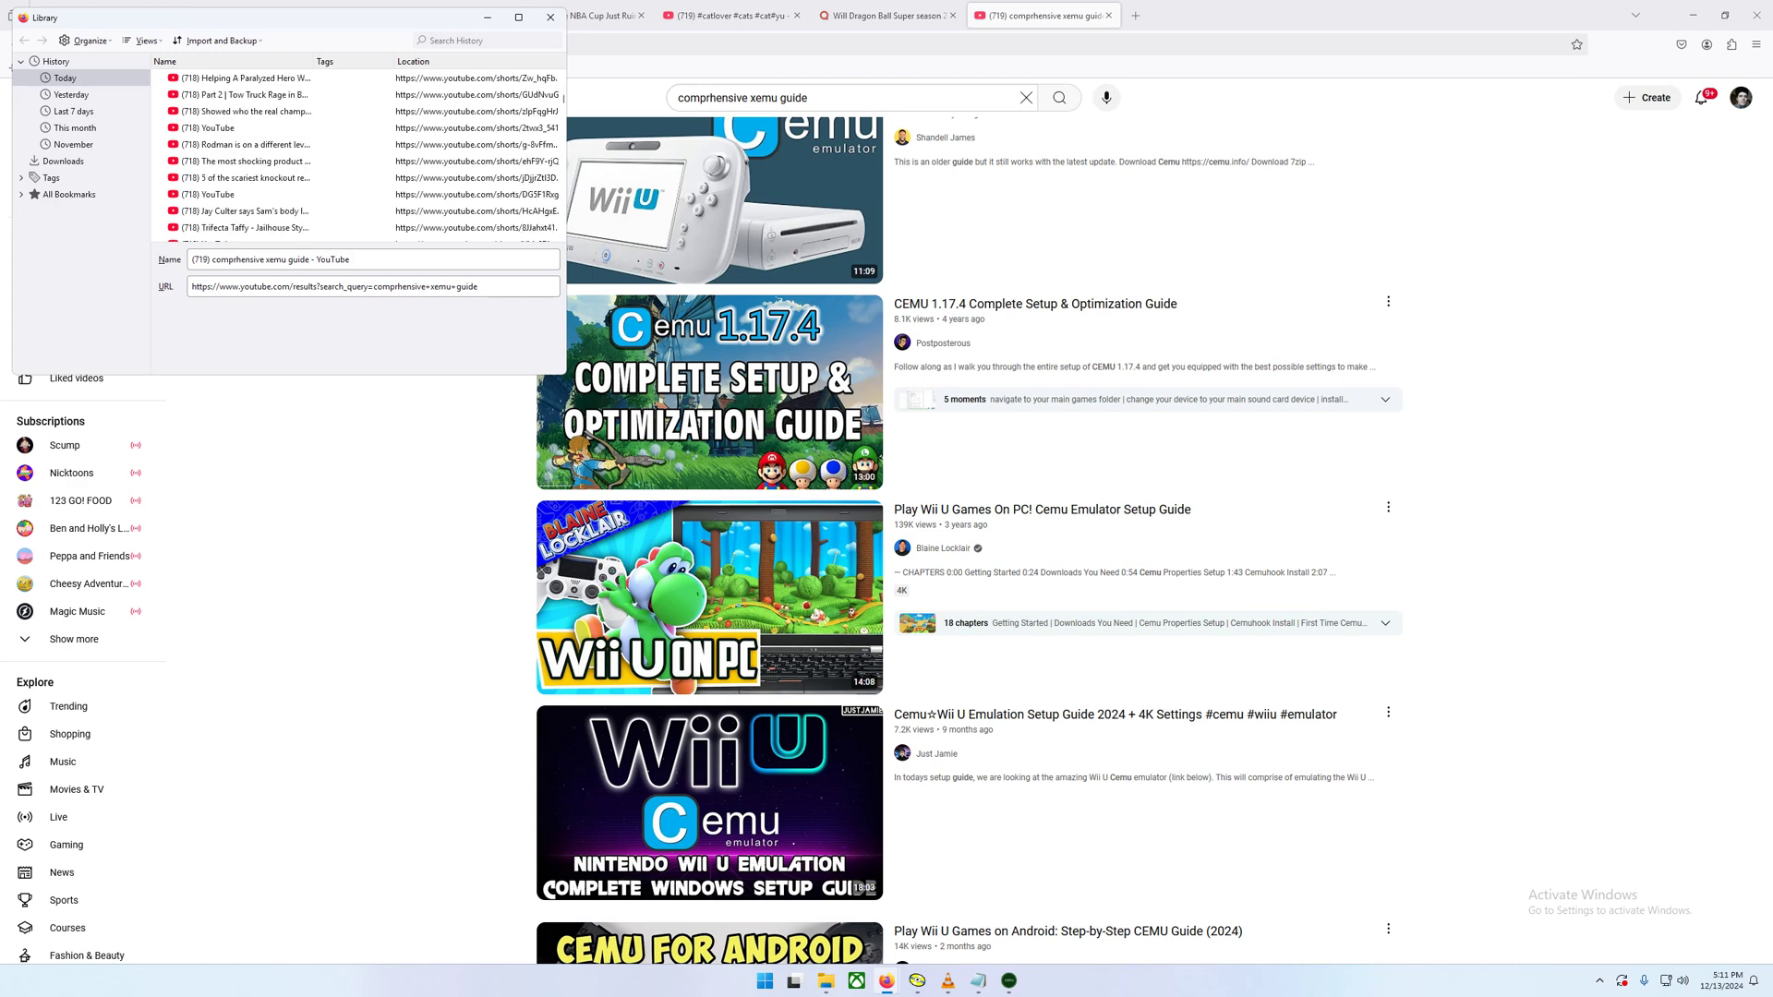
{"action": "scroll", "coordinate": [354, 152], "scroll_direction": "down", "scroll_amount": 10}
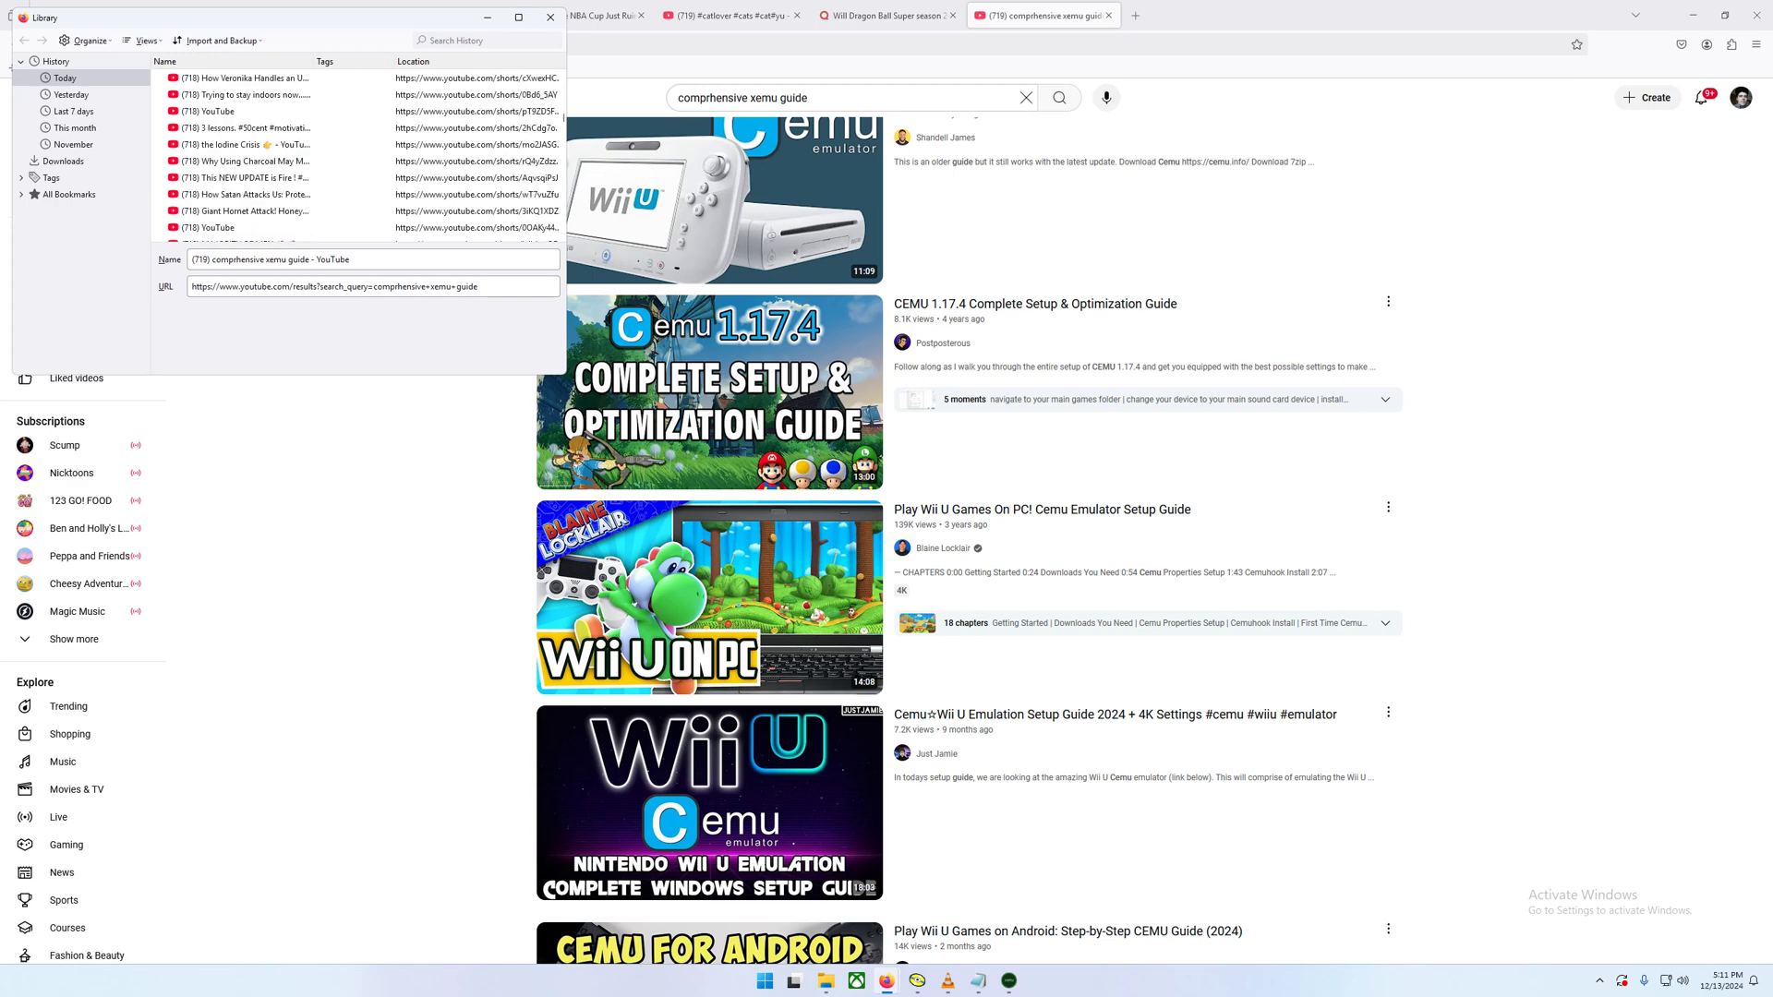
{"action": "scroll", "coordinate": [355, 153], "scroll_direction": "down", "scroll_amount": 10}
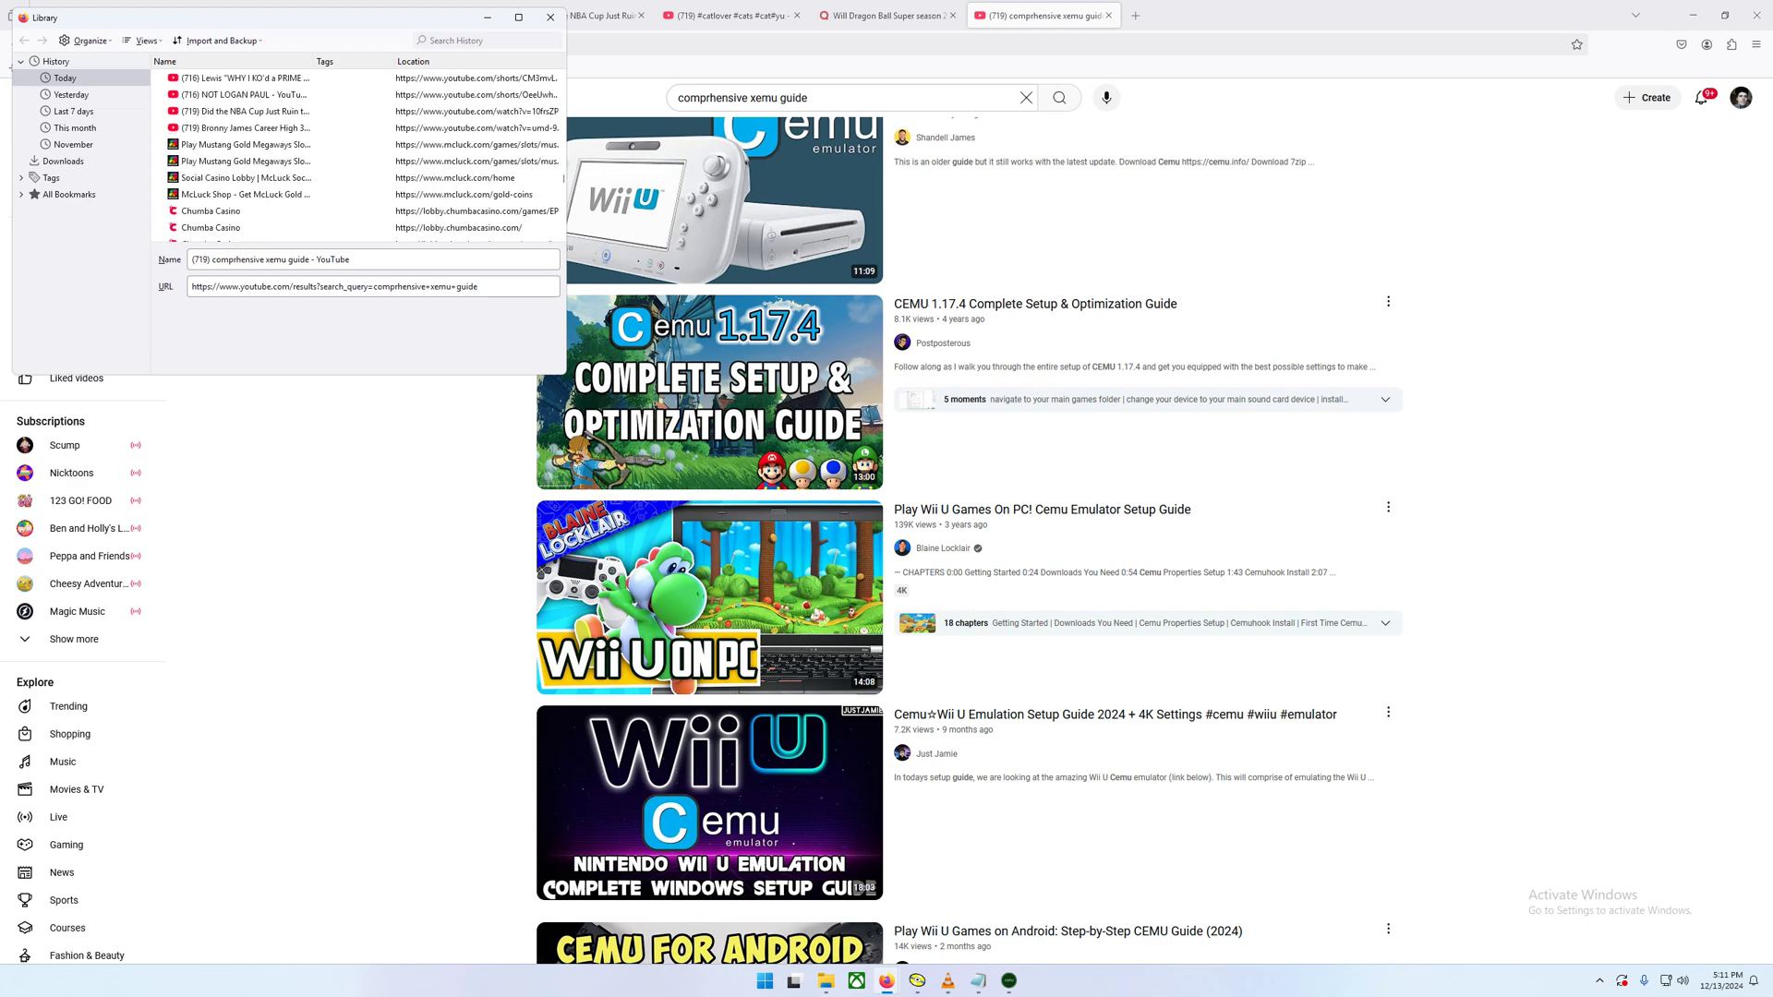
{"action": "scroll", "coordinate": [355, 153], "scroll_direction": "down", "scroll_amount": 5}
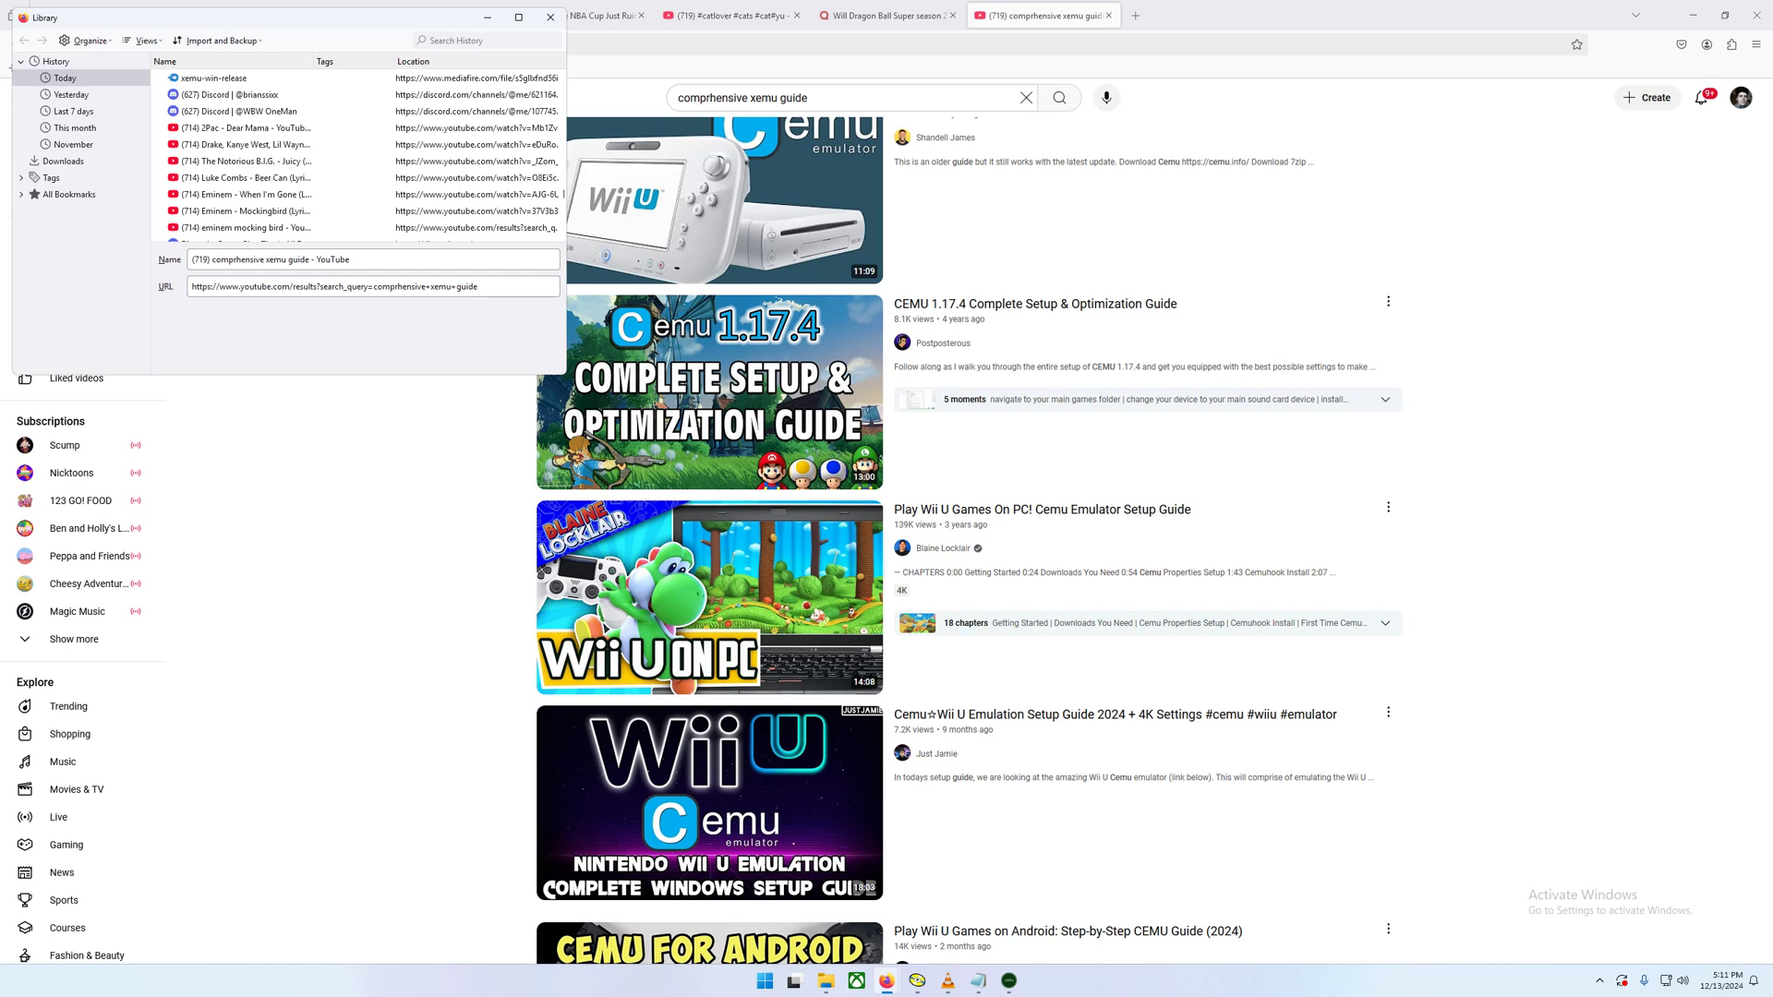
{"action": "scroll", "coordinate": [355, 153], "scroll_direction": "down", "scroll_amount": 5}
{"action": "scroll", "coordinate": [355, 152], "scroll_direction": "down", "scroll_amount": 3}
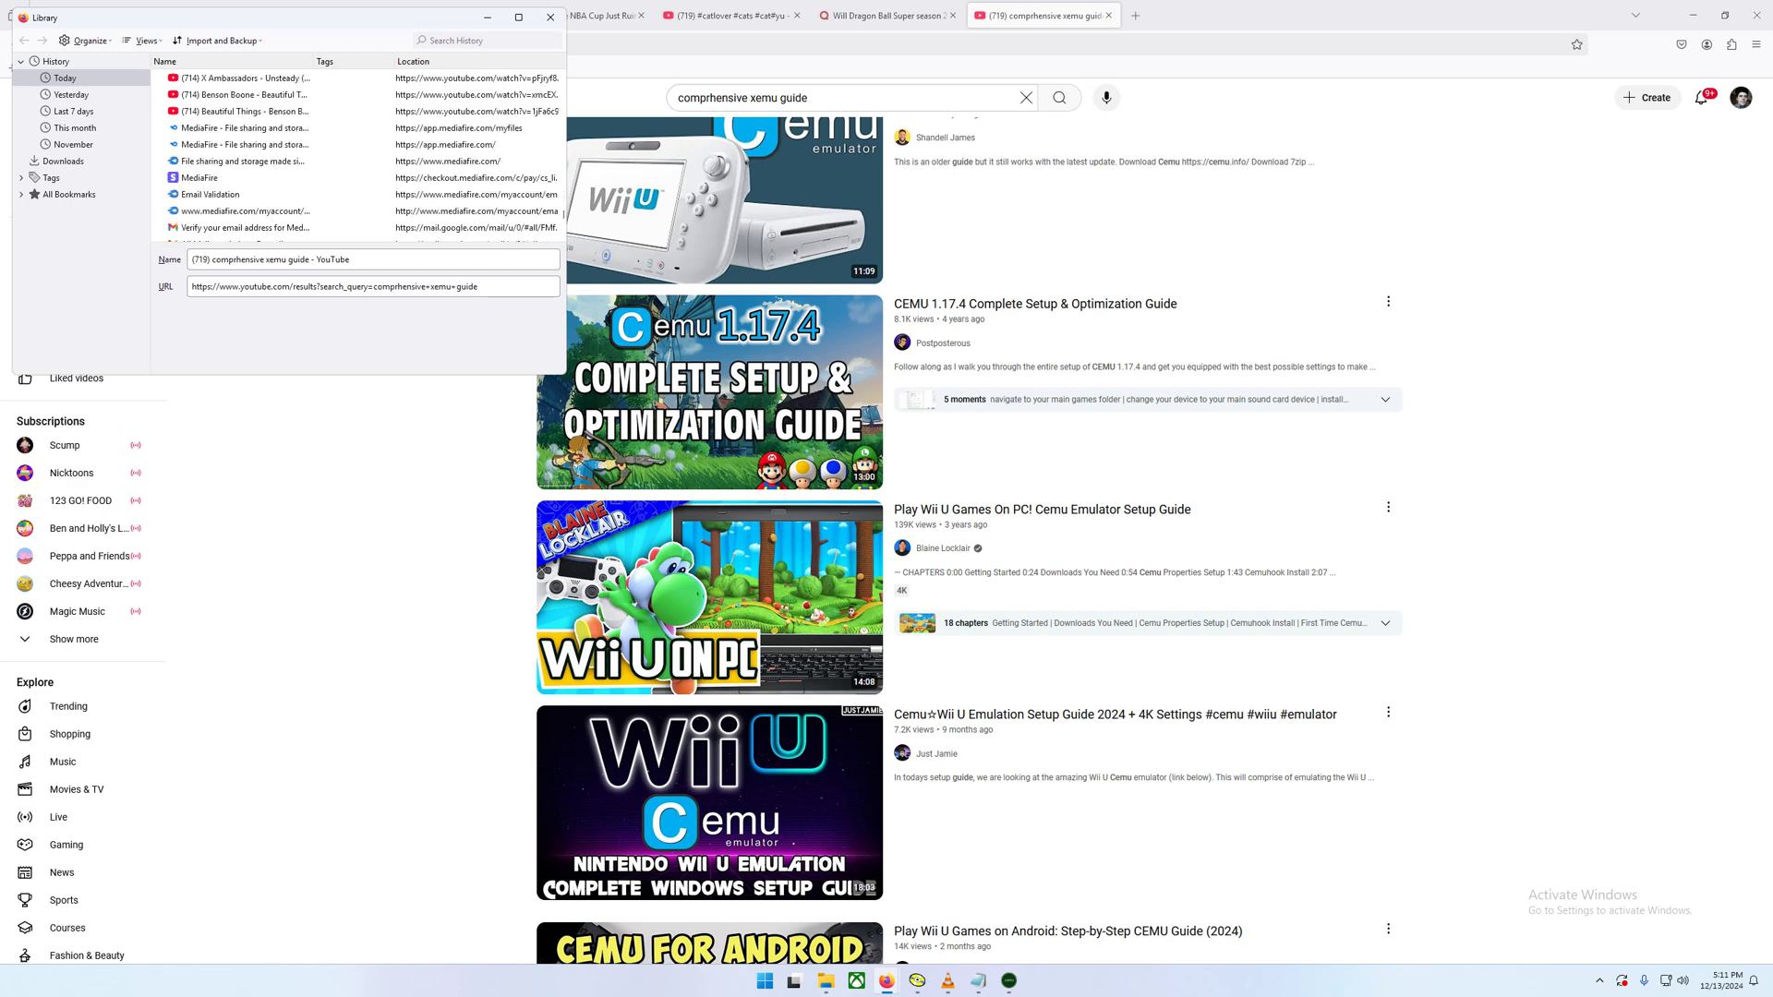
{"action": "scroll", "coordinate": [354, 210], "scroll_direction": "down", "scroll_amount": 10}
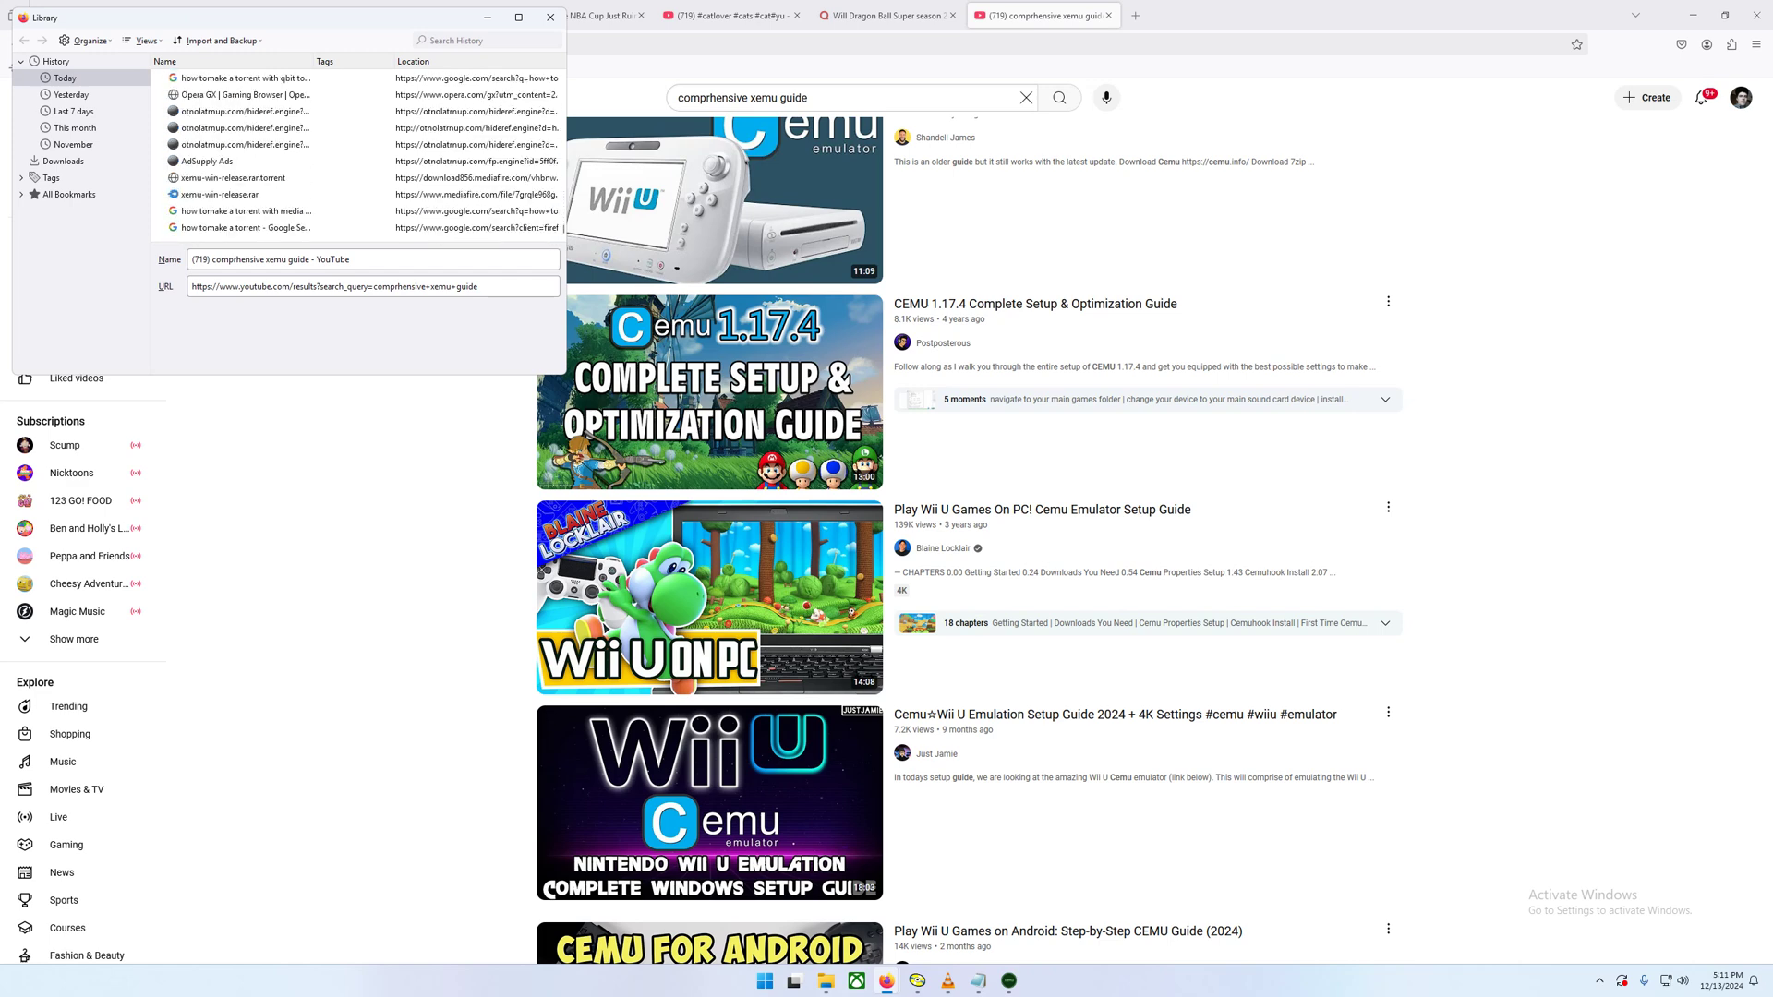
Step: Find the Comprehensive Xemu Xbox Emulator Guide video in yesterday's browsing history and open it
{"action": "left_click", "coordinate": [71, 94]}
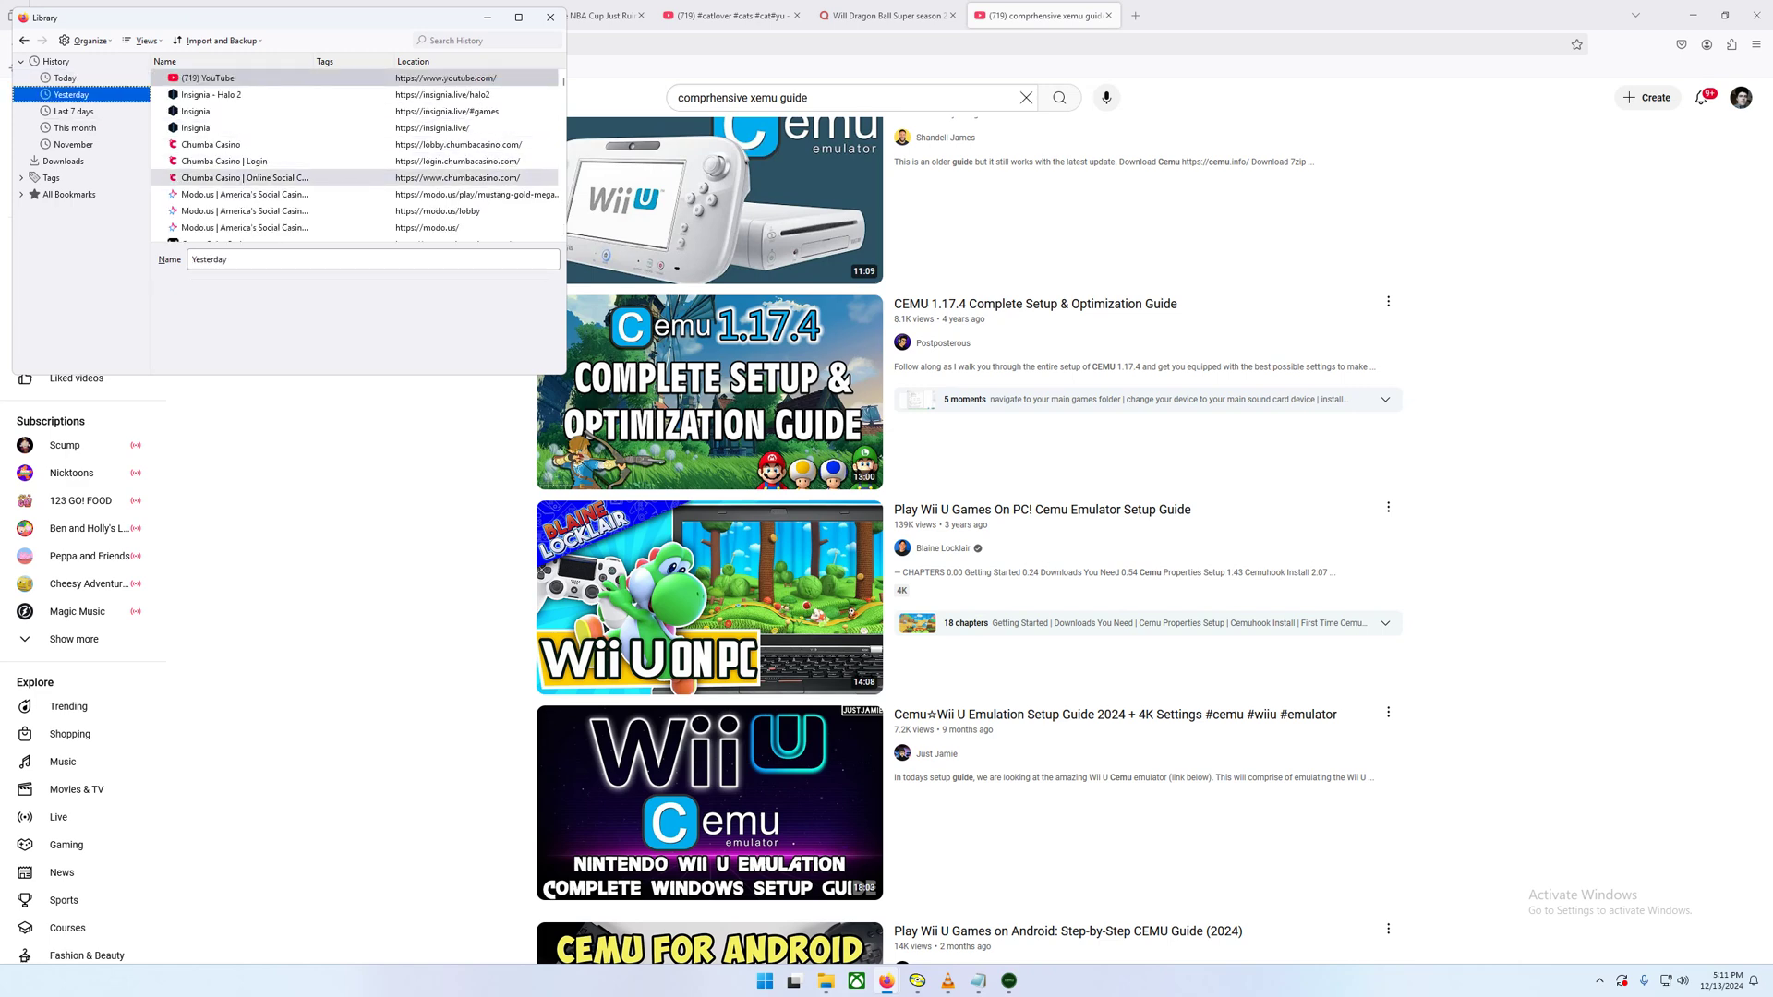
{"action": "scroll", "coordinate": [277, 184], "scroll_direction": "down", "scroll_amount": 1}
{"action": "scroll", "coordinate": [354, 153], "scroll_direction": "down", "scroll_amount": 5}
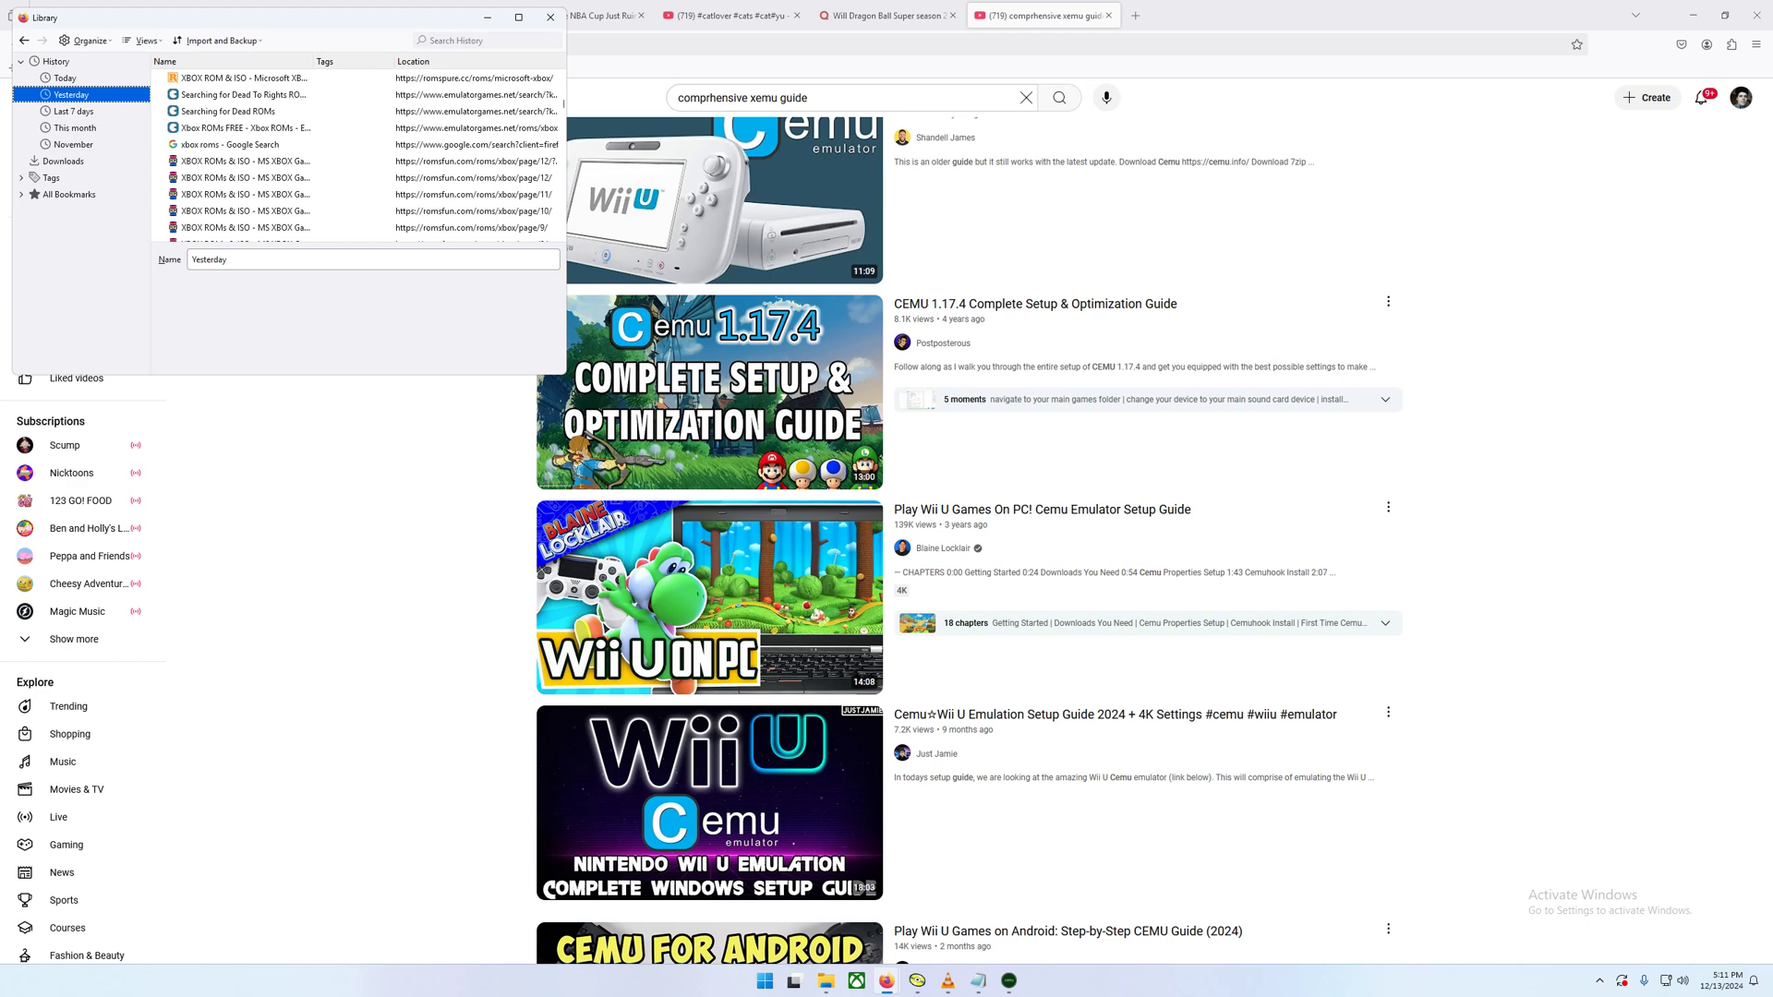
{"action": "scroll", "coordinate": [354, 153], "scroll_direction": "down", "scroll_amount": 4}
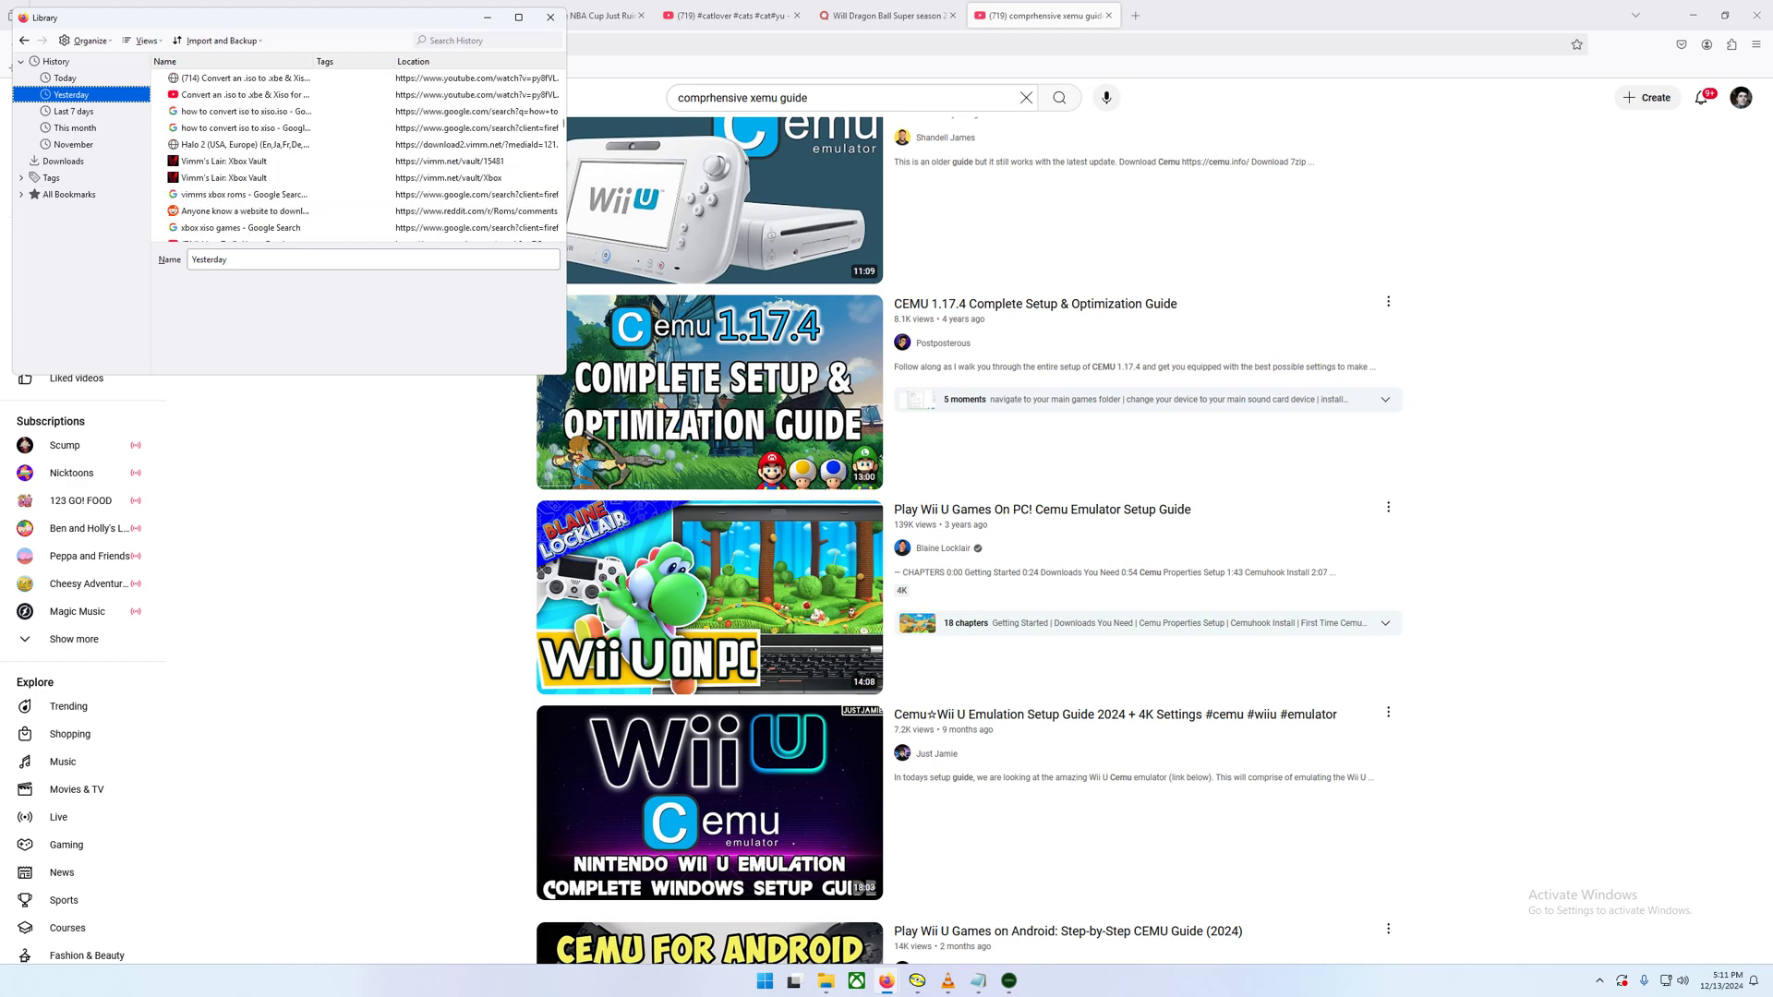
{"action": "scroll", "coordinate": [354, 152], "scroll_direction": "up", "scroll_amount": 1}
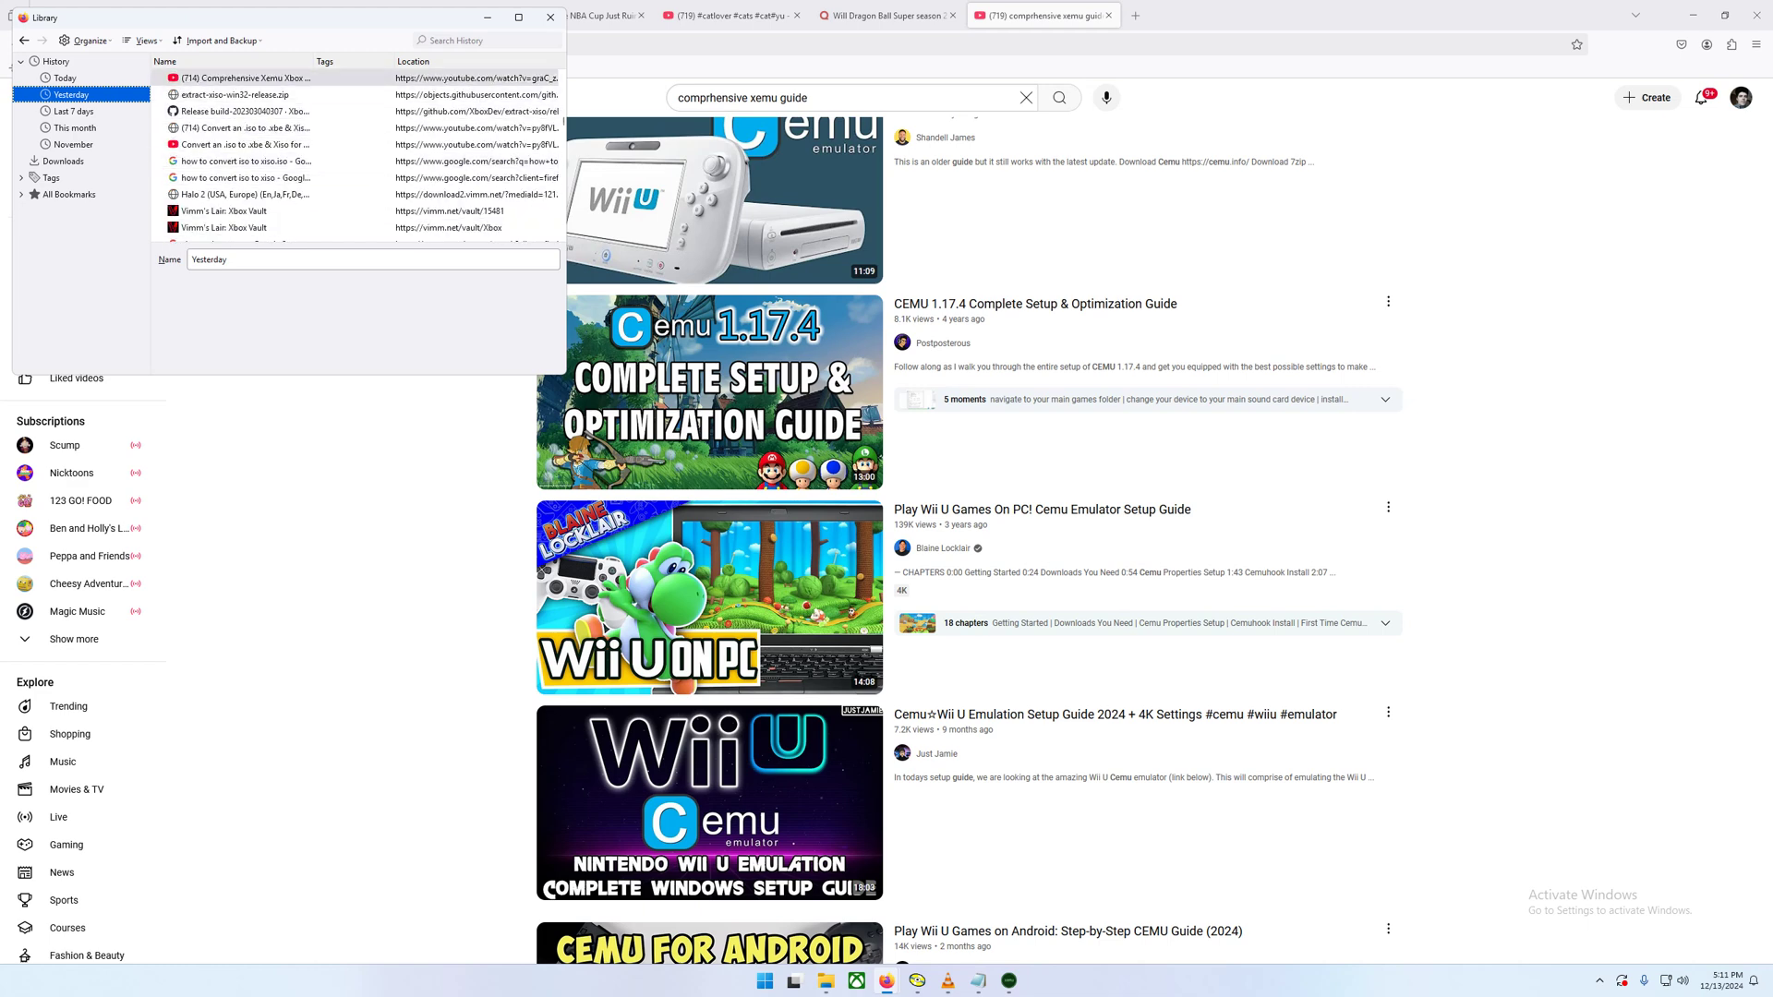
{"action": "left_click", "coordinate": [240, 78]}
{"action": "key", "text": "Return"}
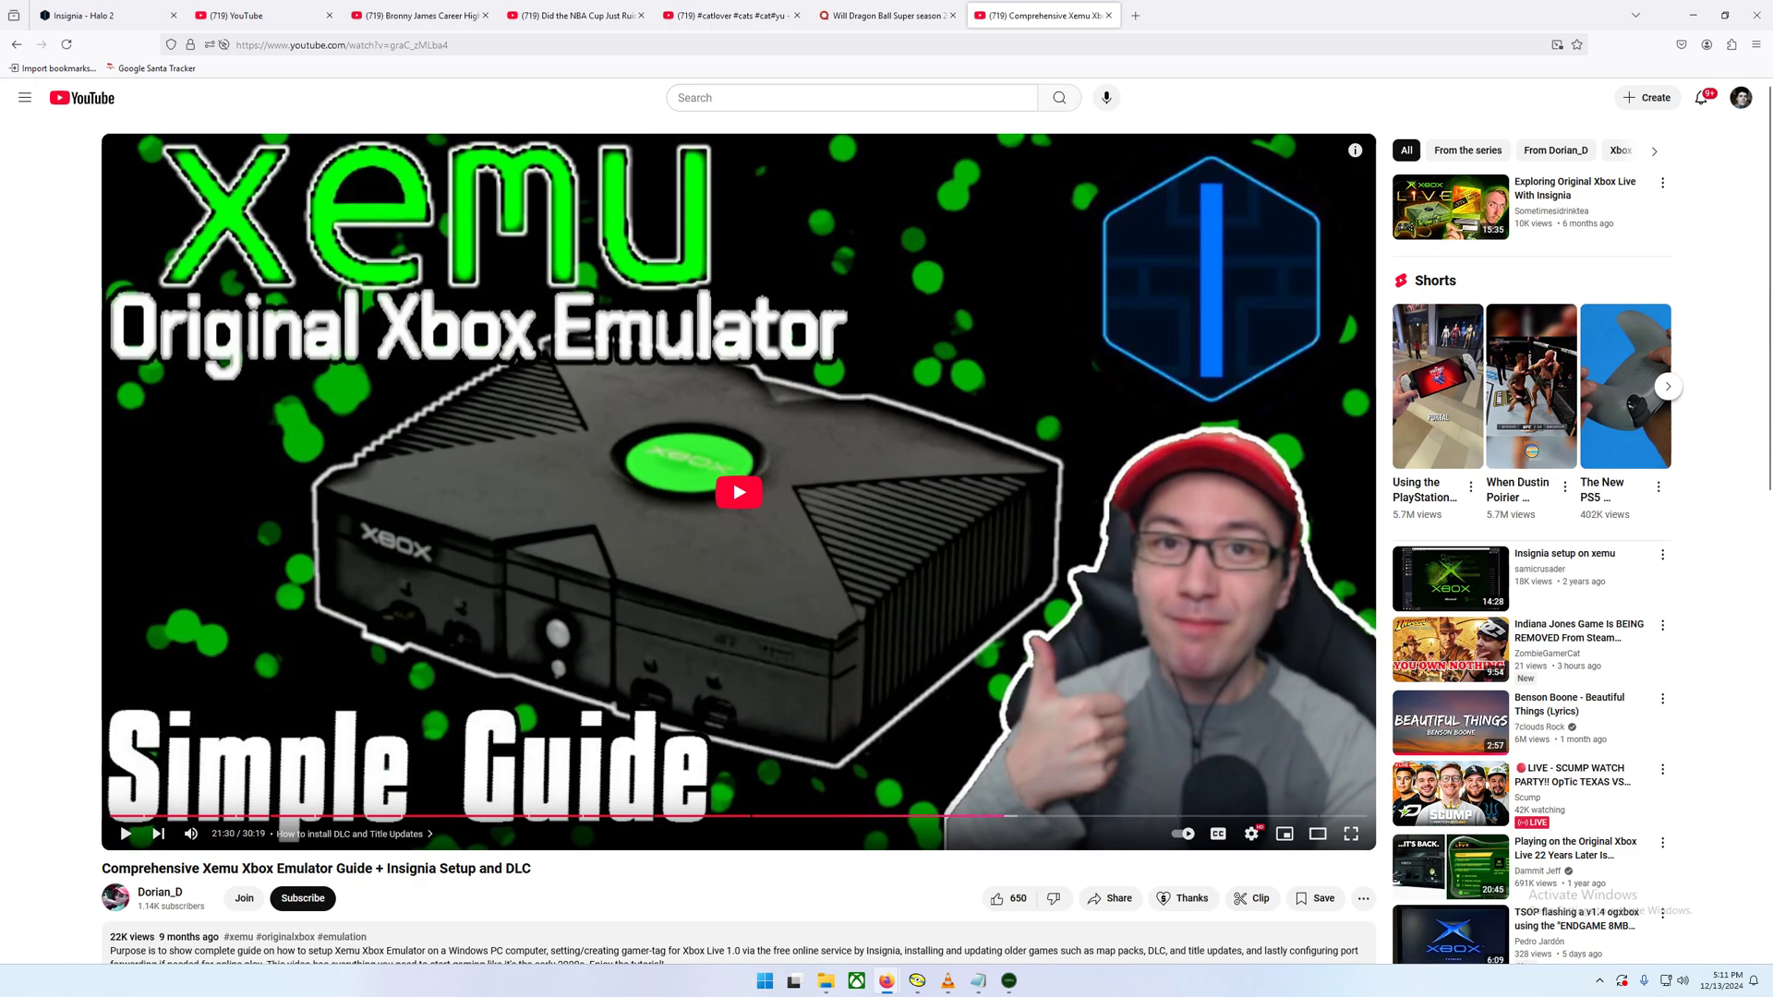
Step: Expand the guide video's description and review its download links, Insignia resources and chapter timestamps
{"action": "scroll", "coordinate": [739, 535], "scroll_direction": "down", "scroll_amount": 3}
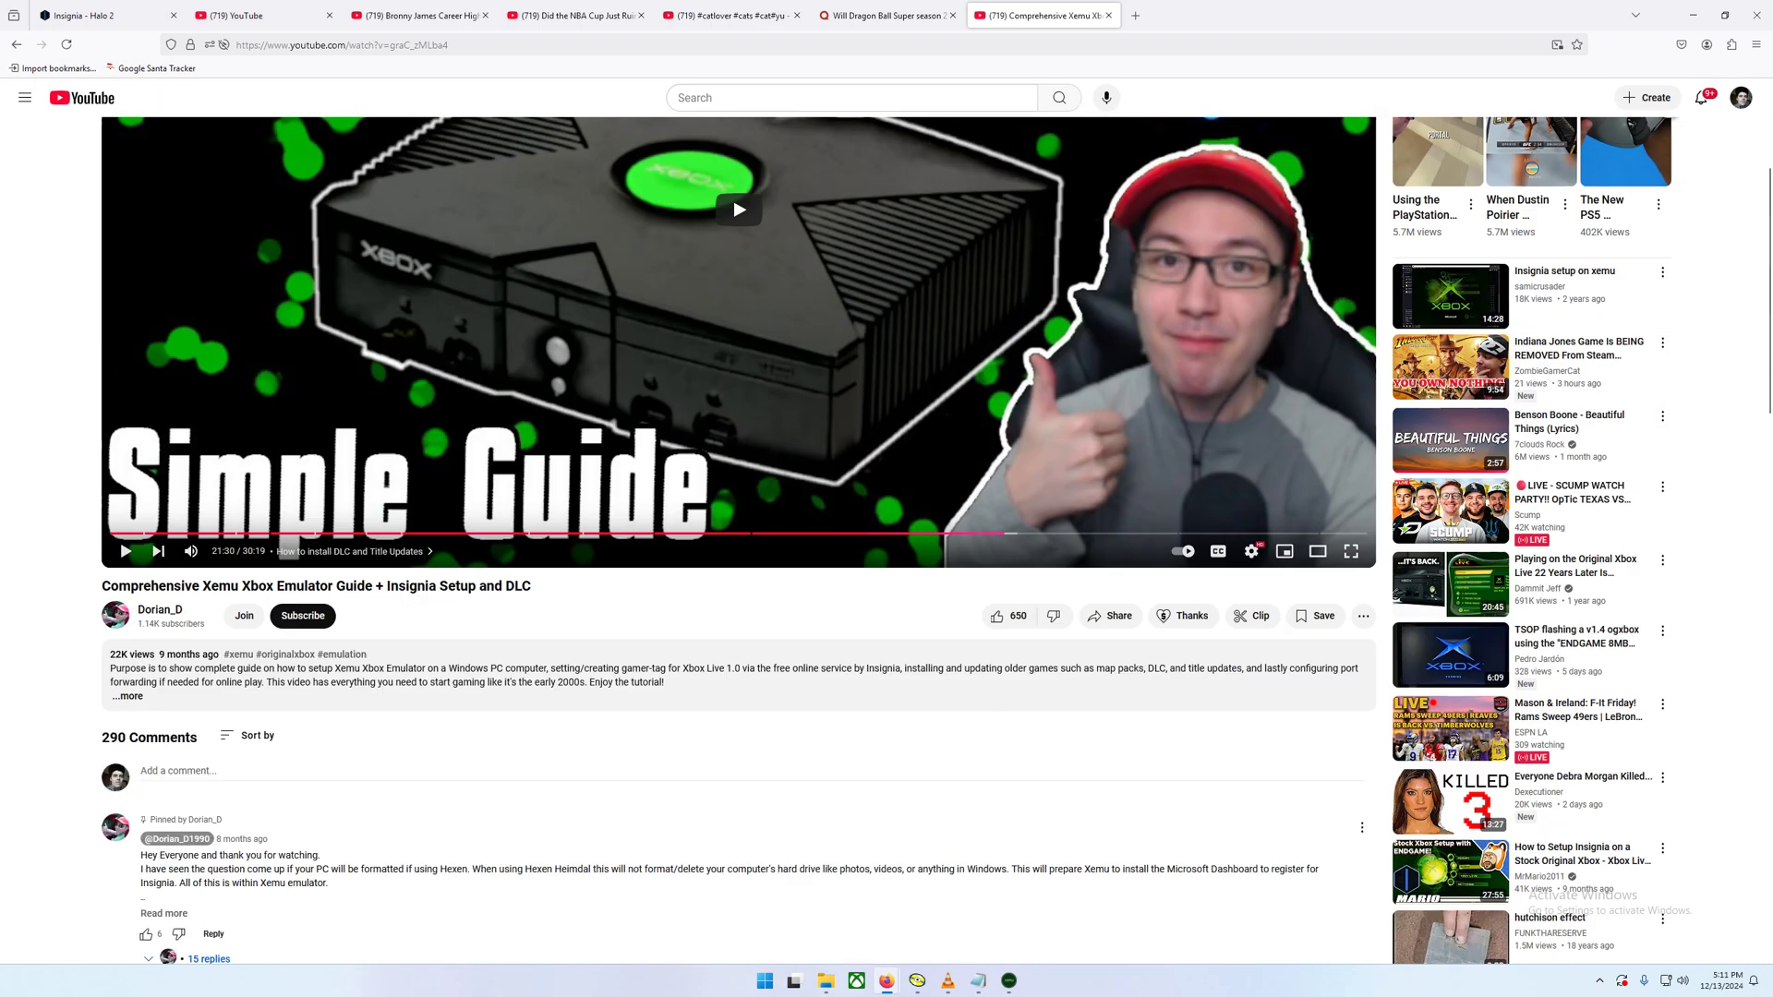
{"action": "left_click", "coordinate": [127, 697]}
{"action": "scroll", "coordinate": [739, 536], "scroll_direction": "down", "scroll_amount": 2}
{"action": "scroll", "coordinate": [739, 536], "scroll_direction": "down", "scroll_amount": 2}
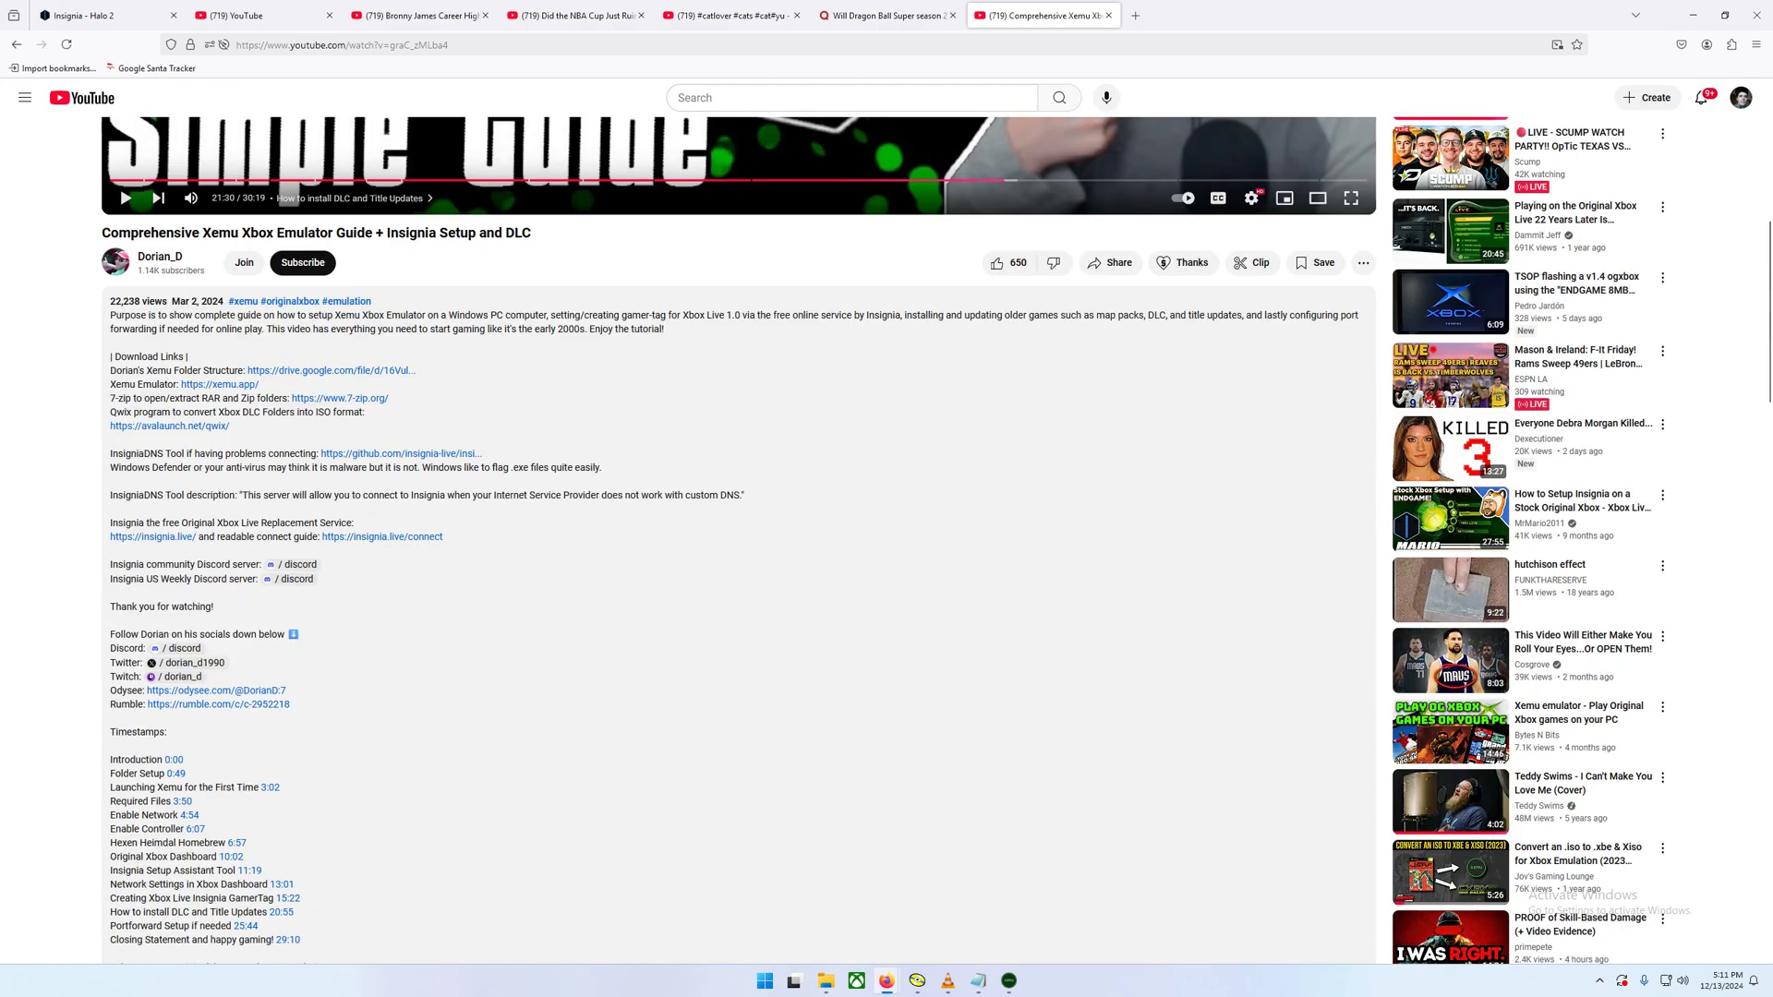
{"action": "scroll", "coordinate": [739, 536], "scroll_direction": "down", "scroll_amount": 2}
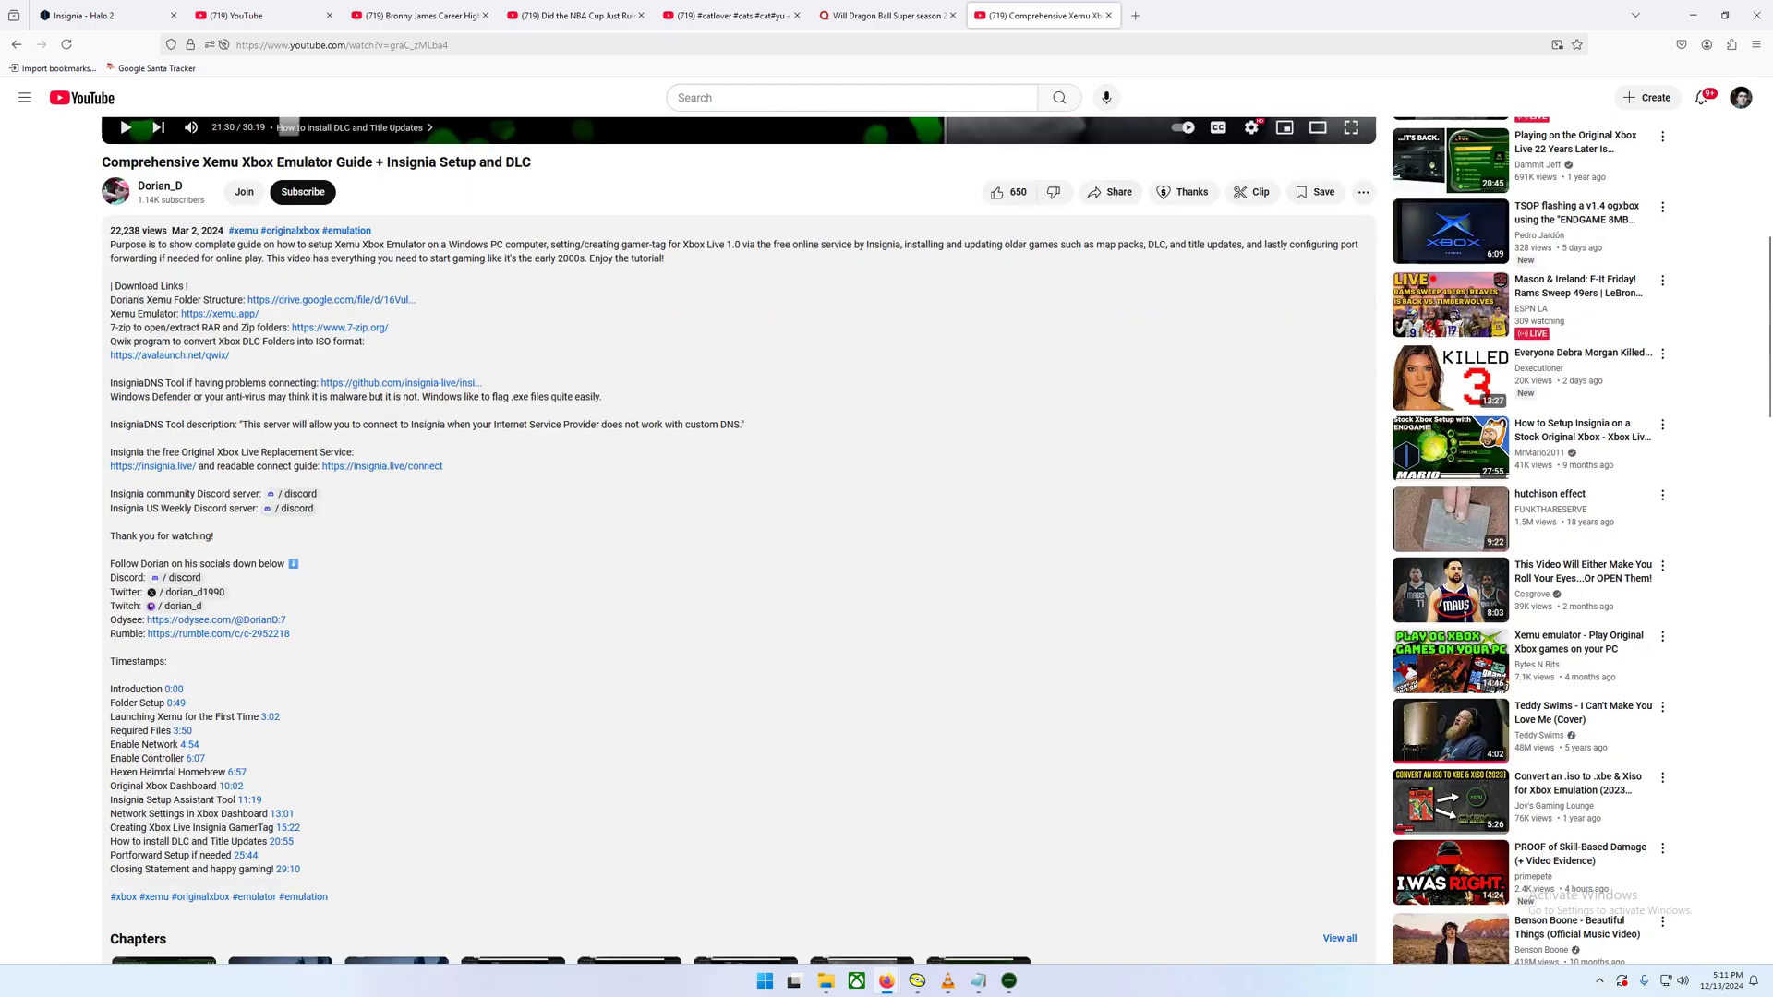
{"action": "scroll", "coordinate": [738, 536], "scroll_direction": "up", "scroll_amount": 7}
{"action": "scroll", "coordinate": [739, 536], "scroll_direction": "up", "scroll_amount": 2}
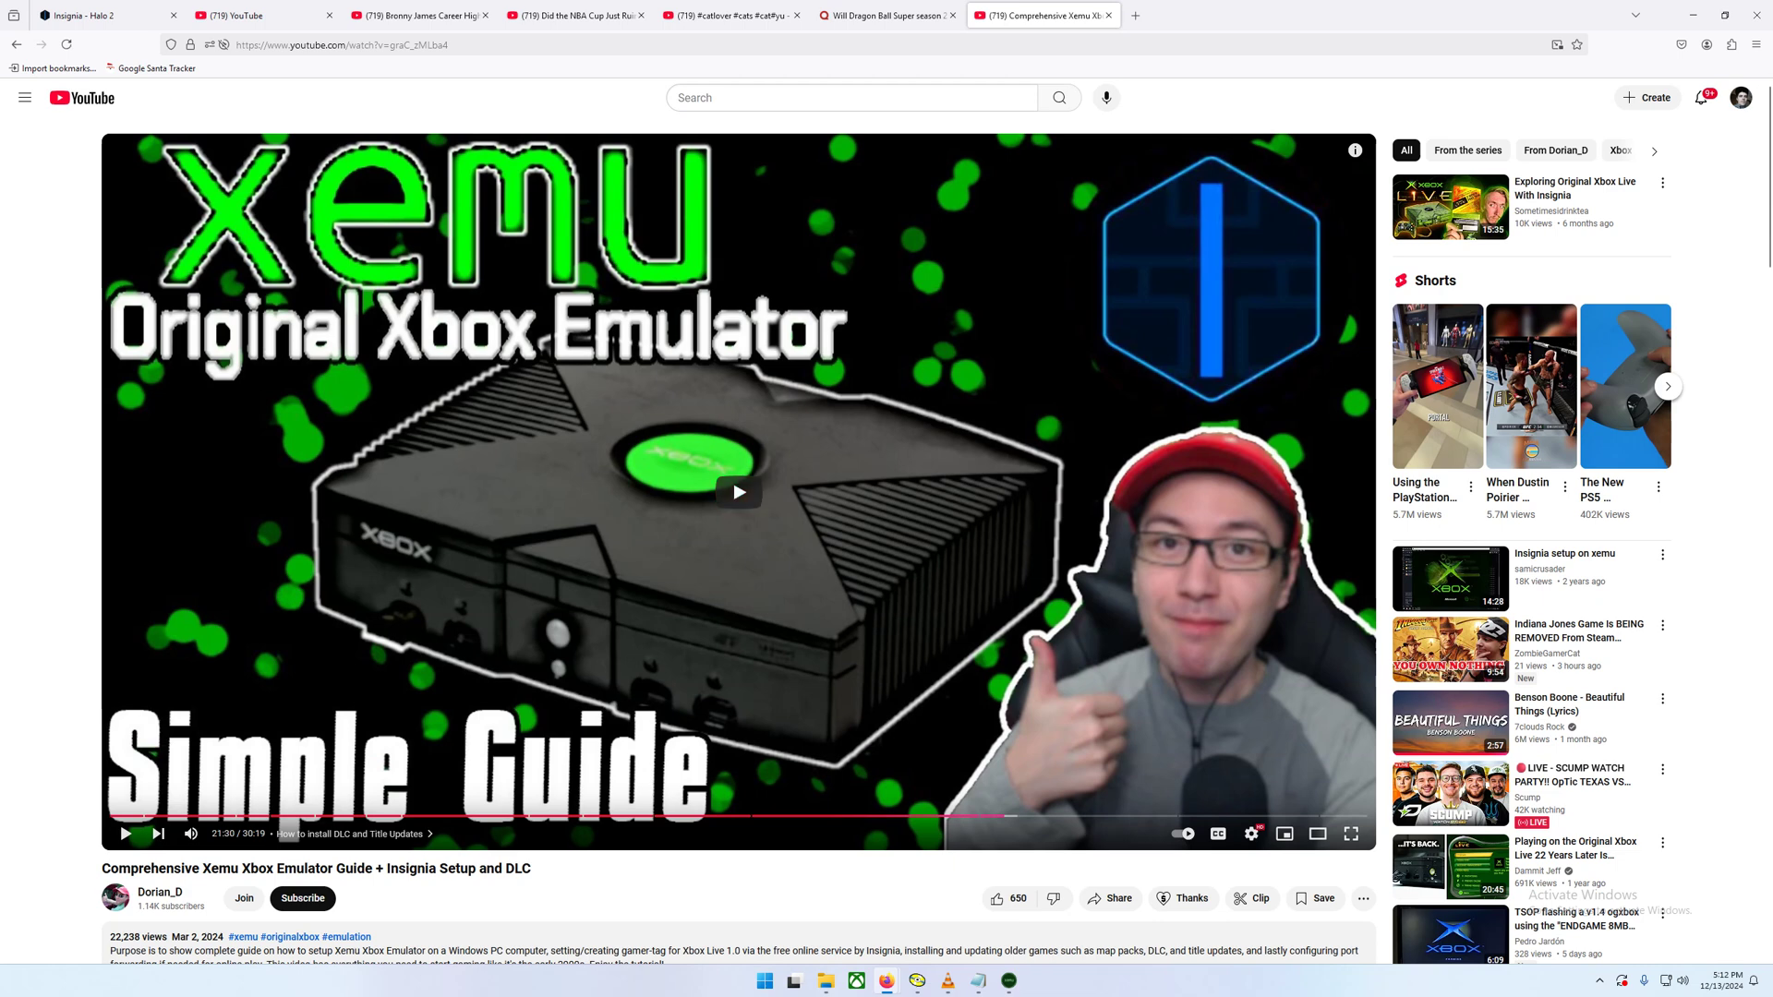
Step: Switch to the File Explorer window showing the xemu-win-release folder
{"action": "mouse_move", "coordinate": [1009, 981]}
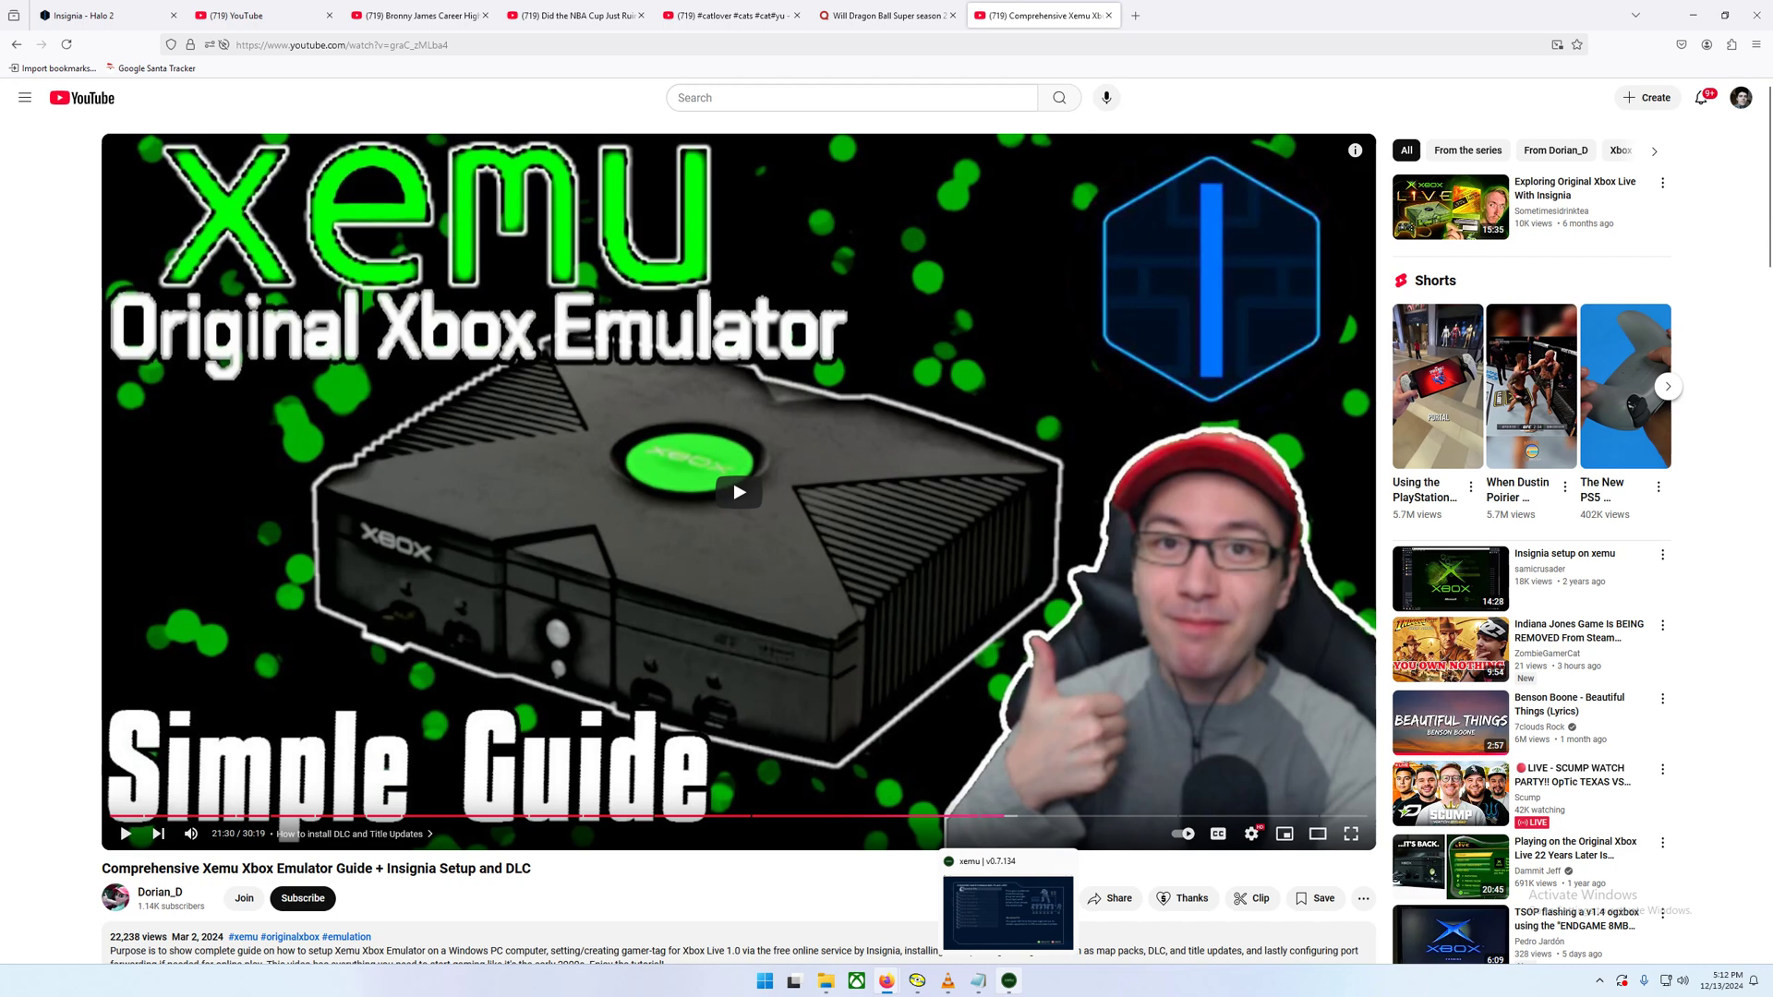
{"action": "mouse_move", "coordinate": [826, 981]}
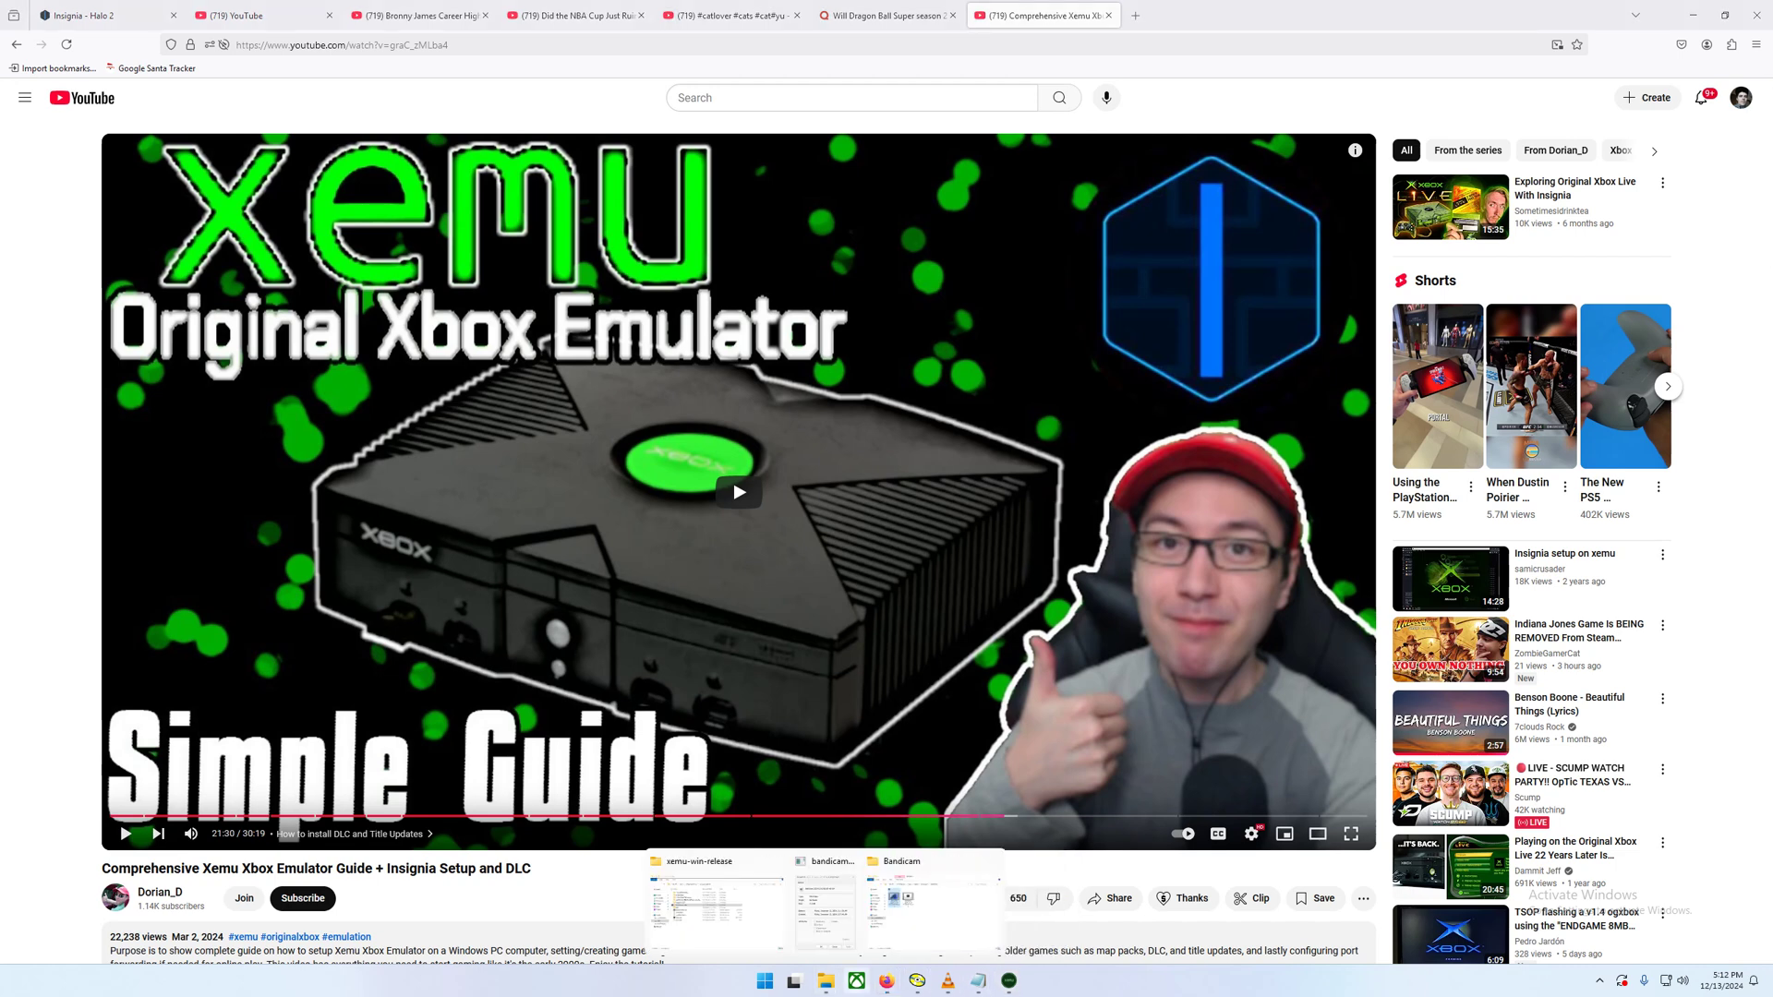
{"action": "left_click", "coordinate": [716, 910]}
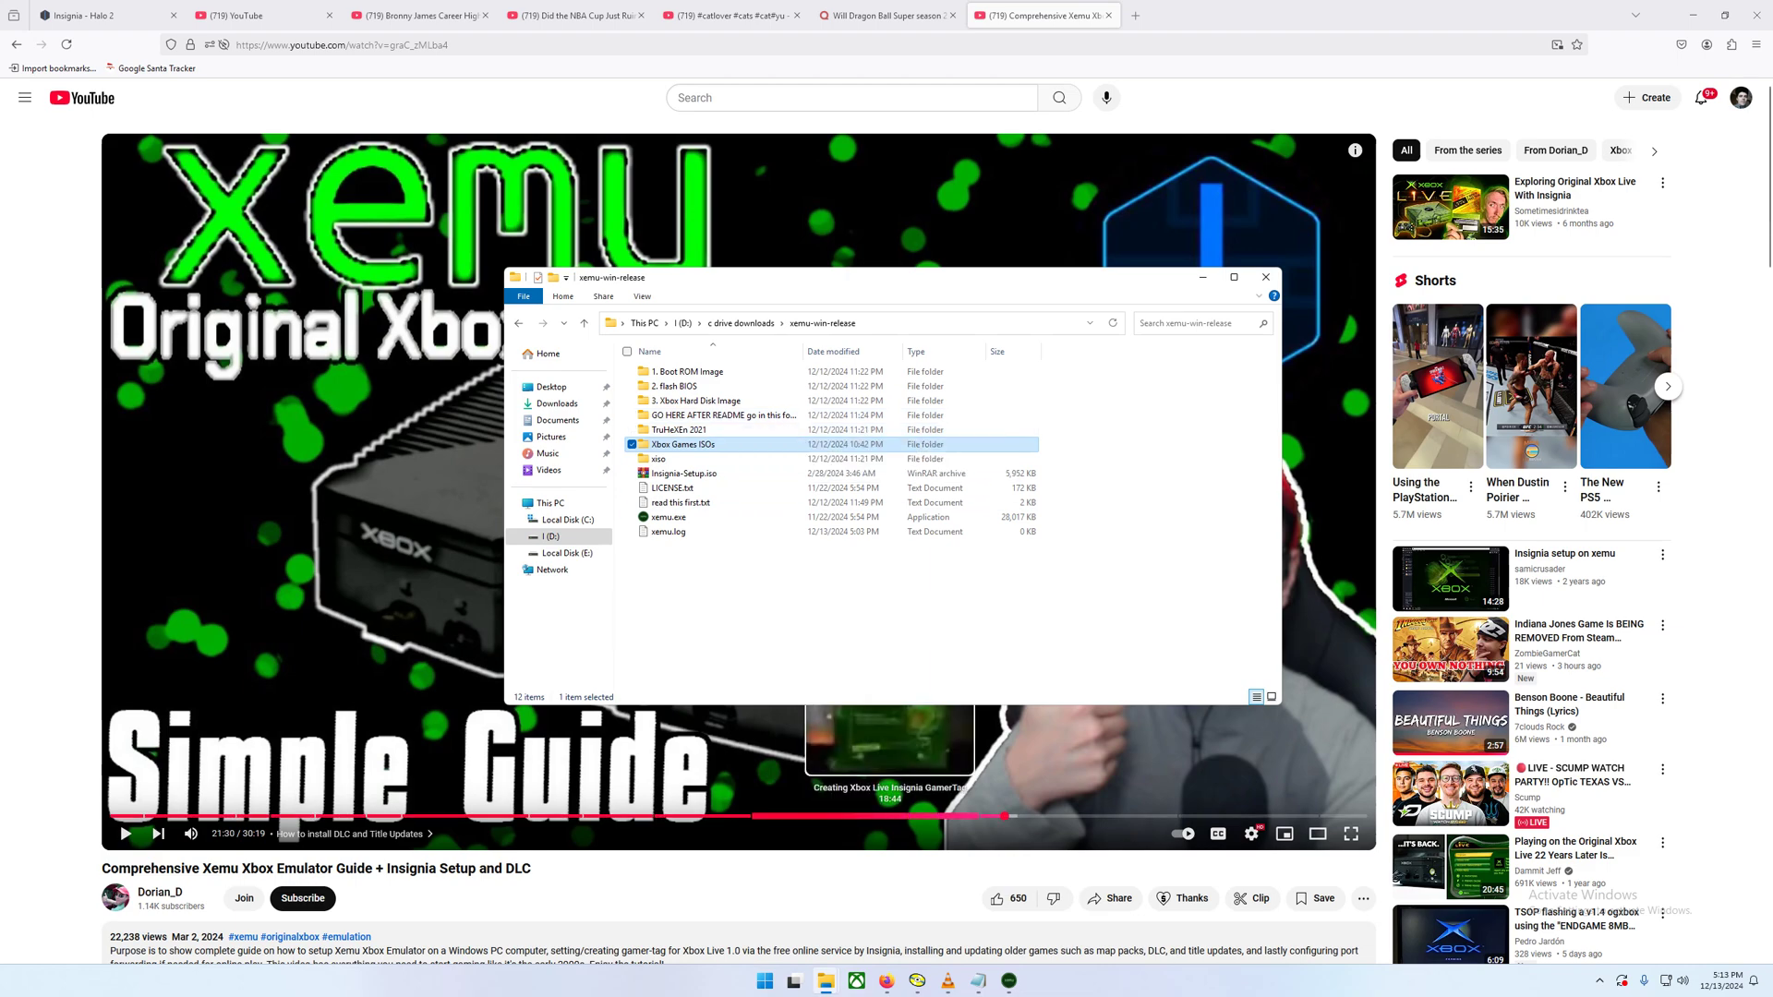
{"action": "mouse_move", "coordinate": [978, 981]}
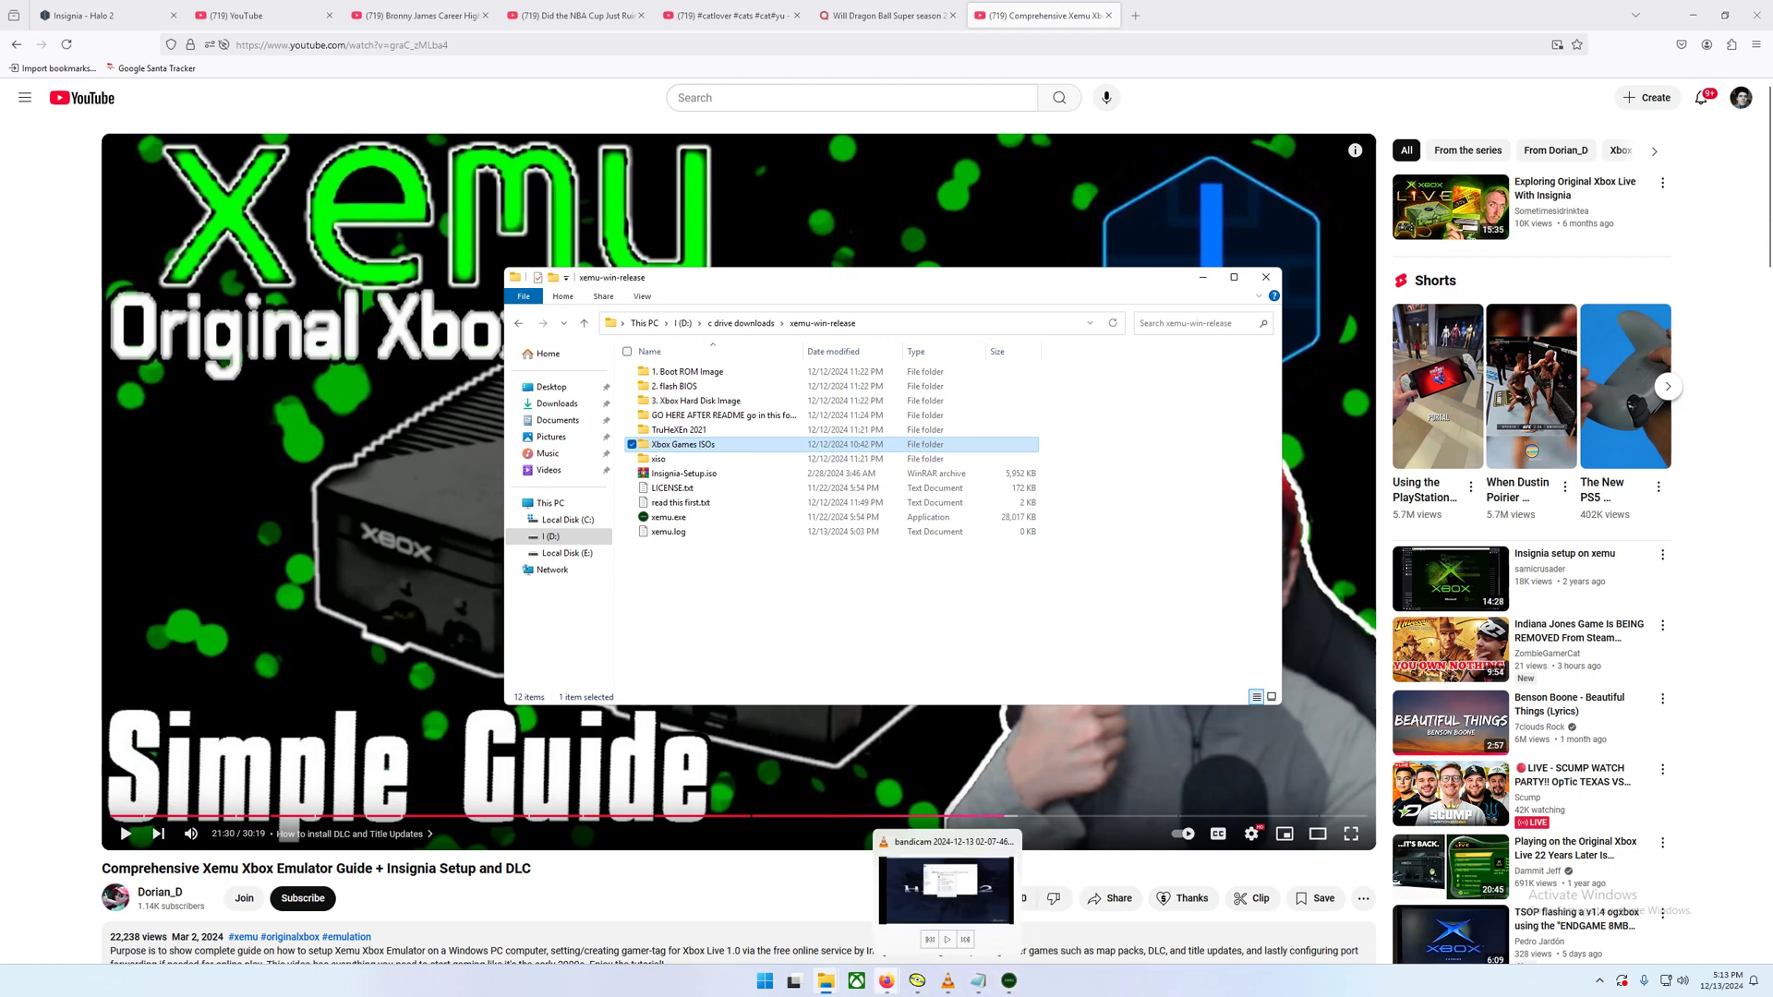